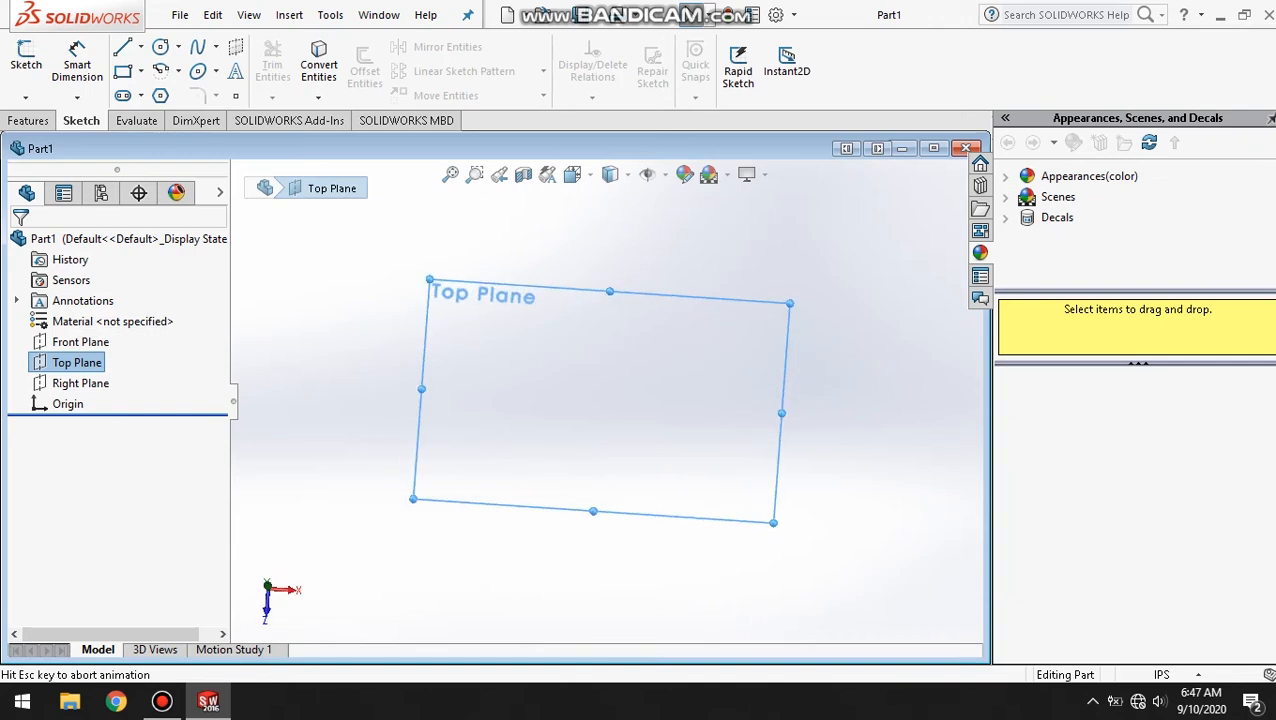
Sketch a corner rectangle on the Top Plane, extending up and to the left from the origin, and set its width to 90 mm.
left_click(122, 71)
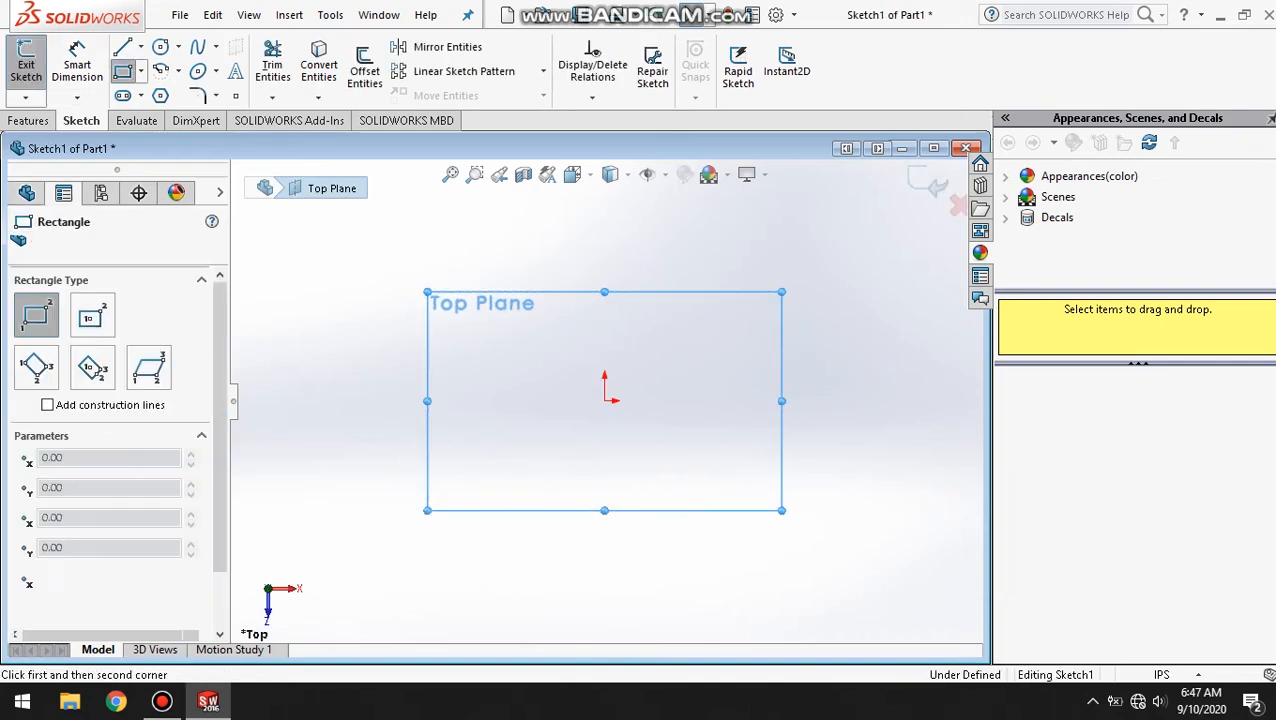
mouse_move(604, 400)
left_mouse_down()
mouse_move(393, 313)
mouse_move(350, 248)
left_mouse_up()
left_click(77, 64)
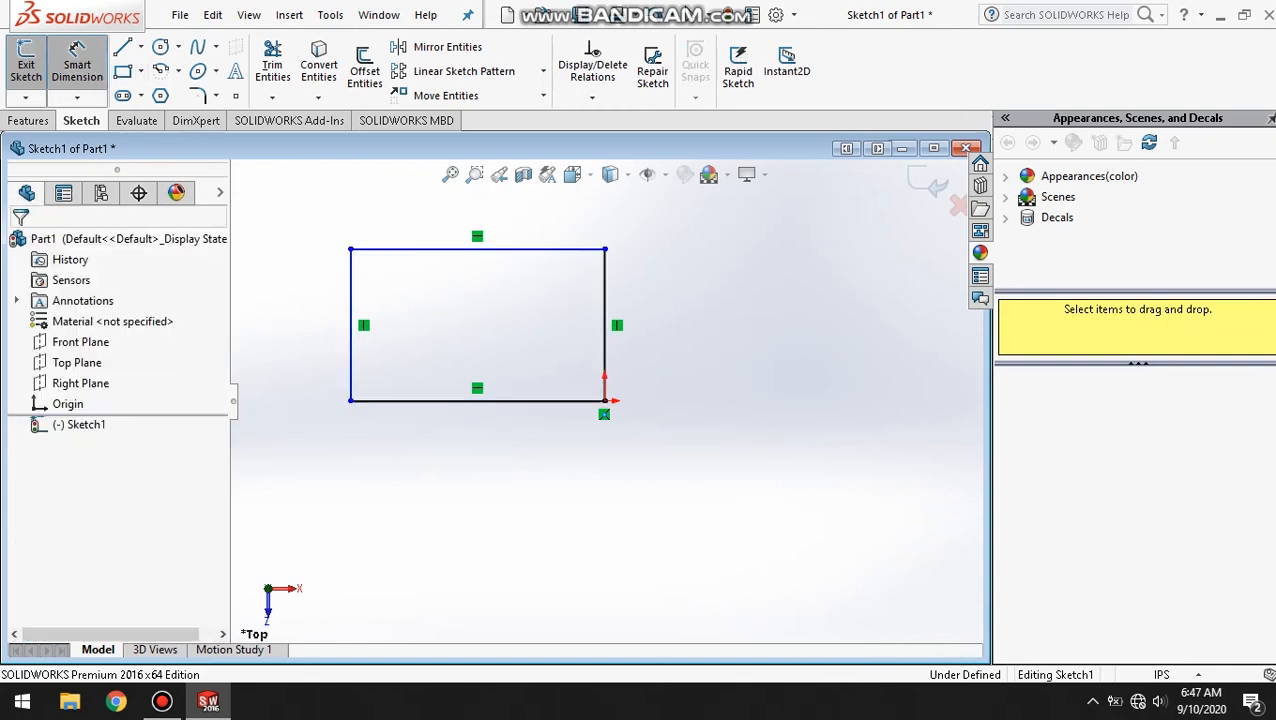
left_click(350, 401)
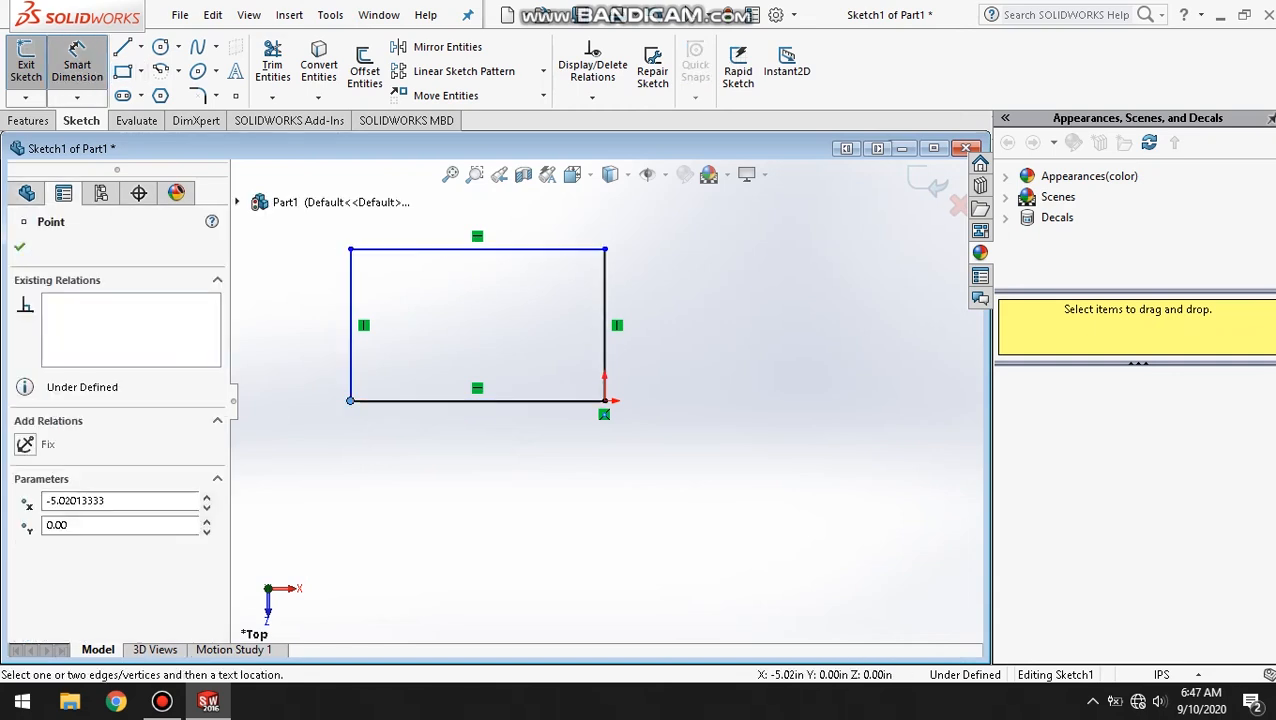
left_click(604, 400)
left_click(480, 499)
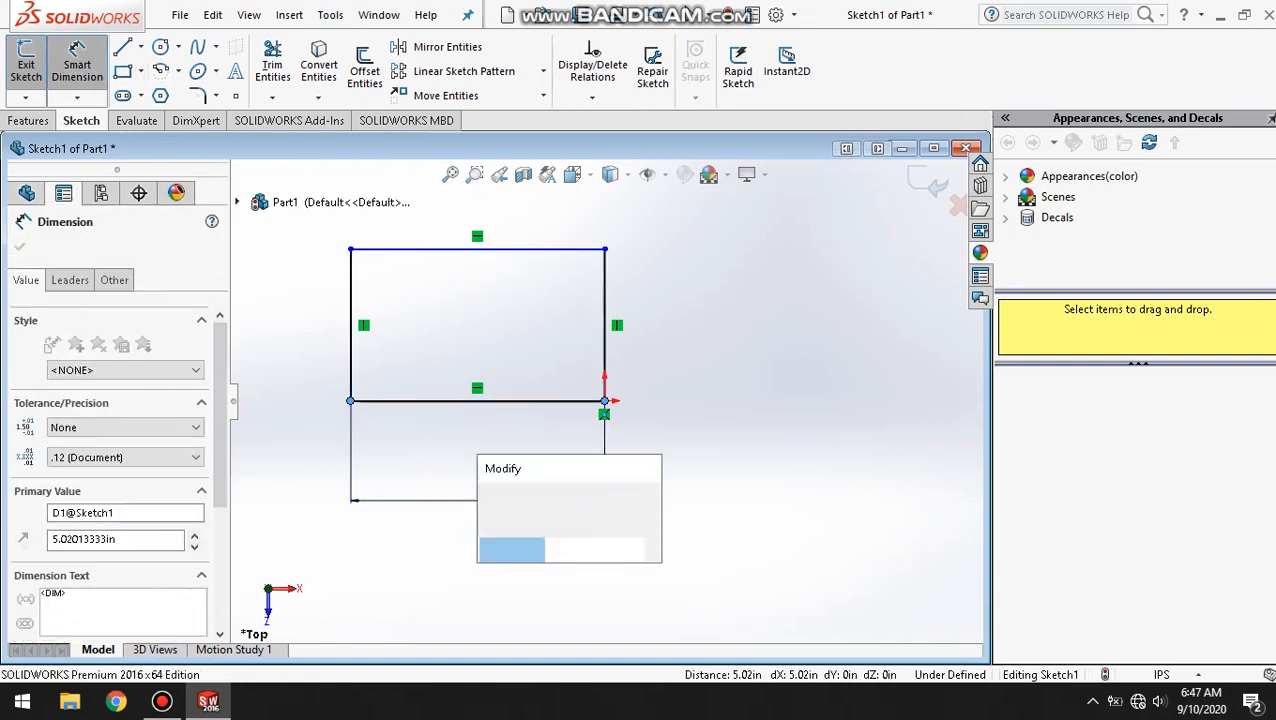
type("3.54")
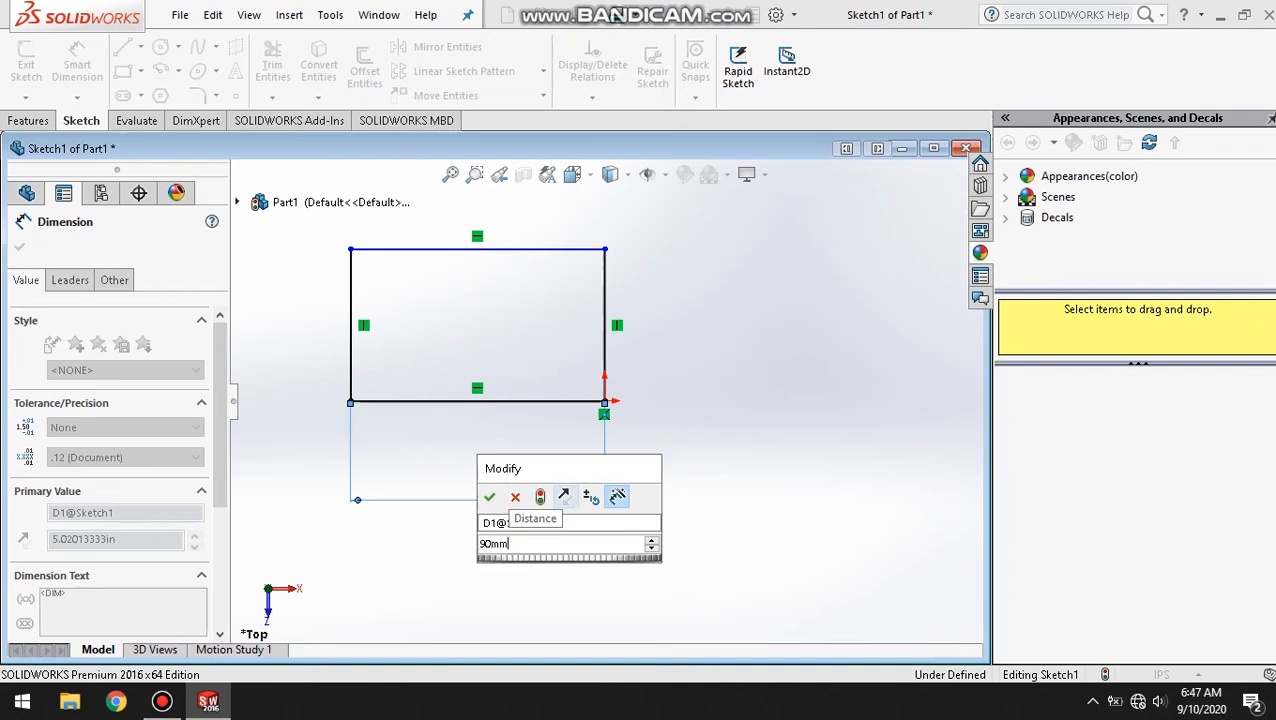
key("Return")
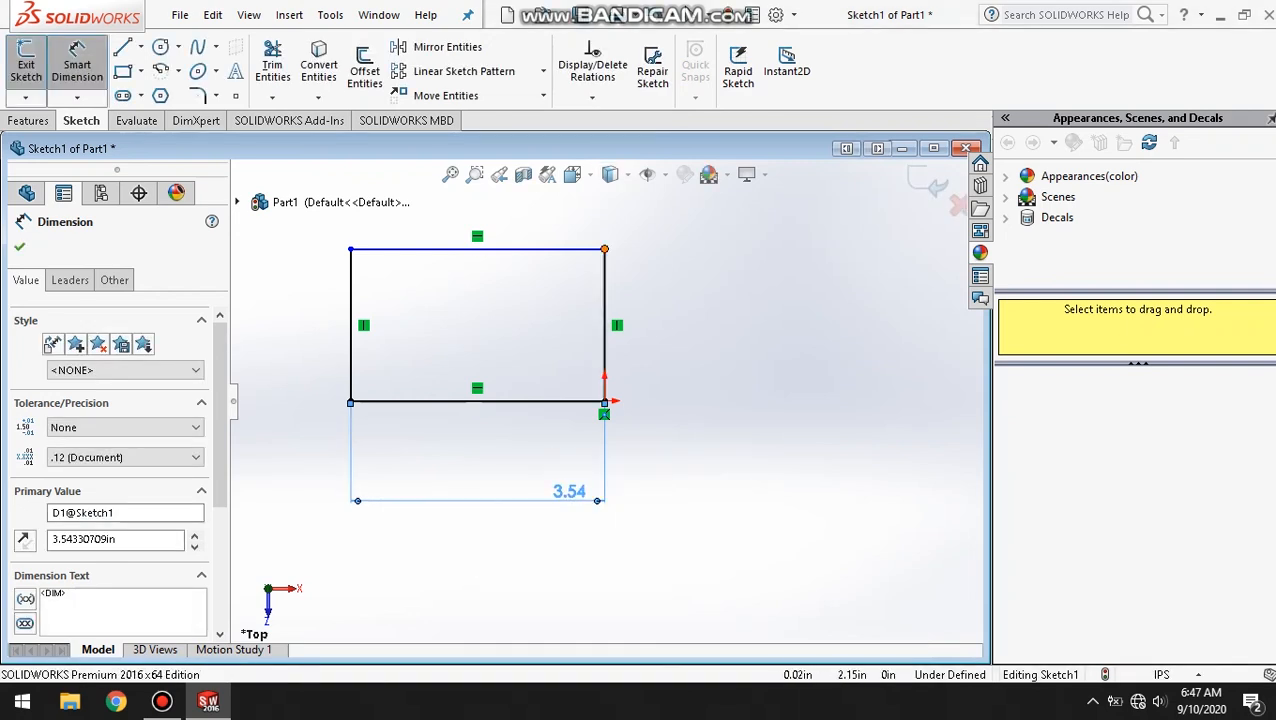
Dimension the rectangle's height between its two right-hand corners and set it to 60 mm.
left_click(604, 249)
left_click(604, 400)
left_click(723, 325)
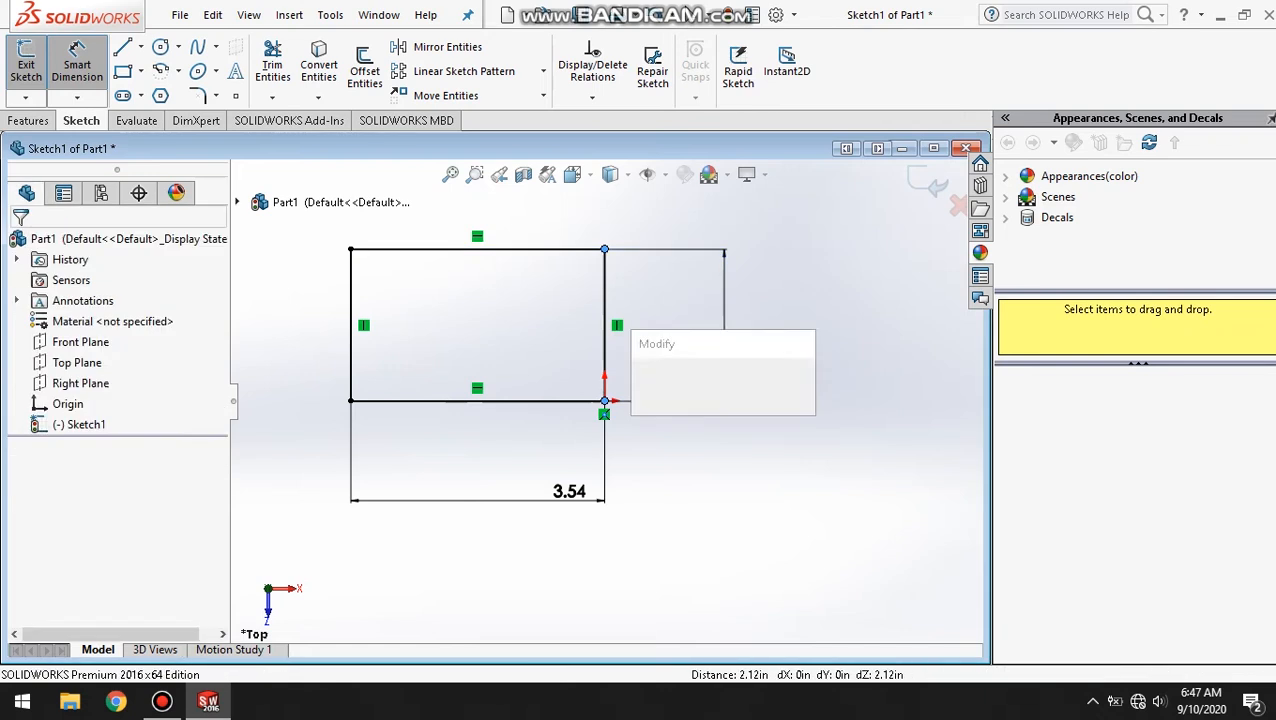
key("BackSpace")
type("60mm")
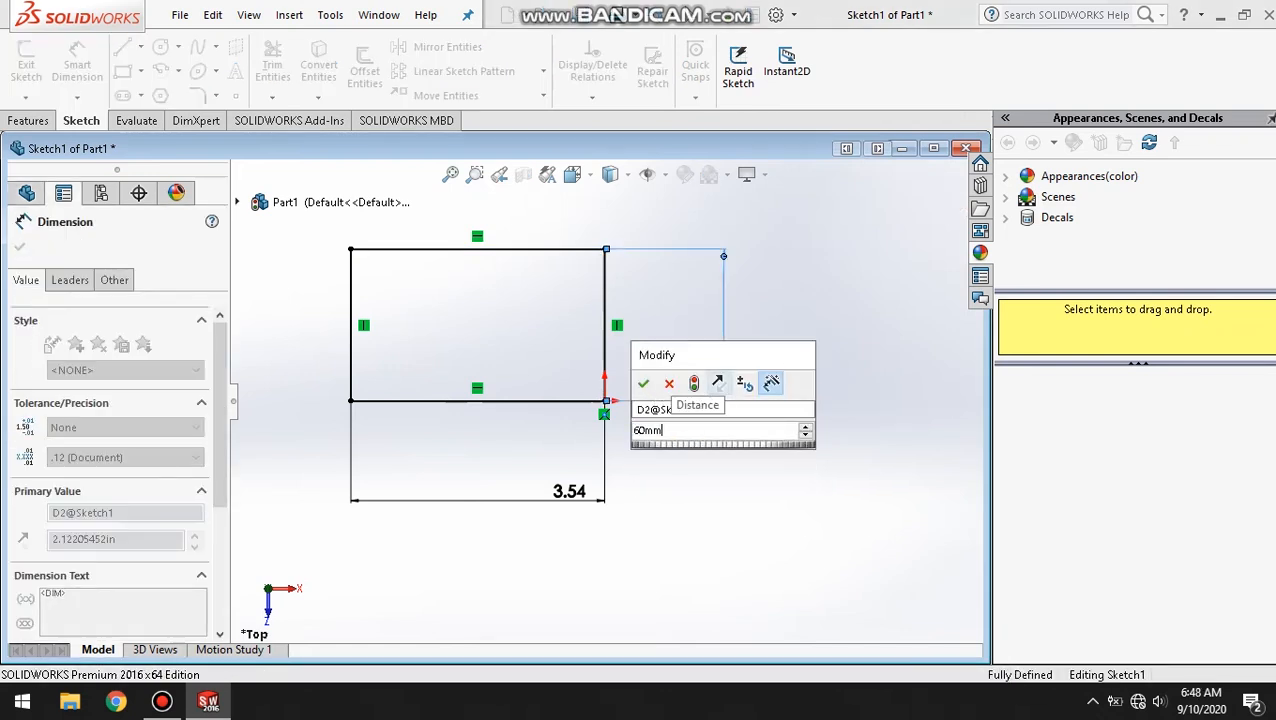
key("Return")
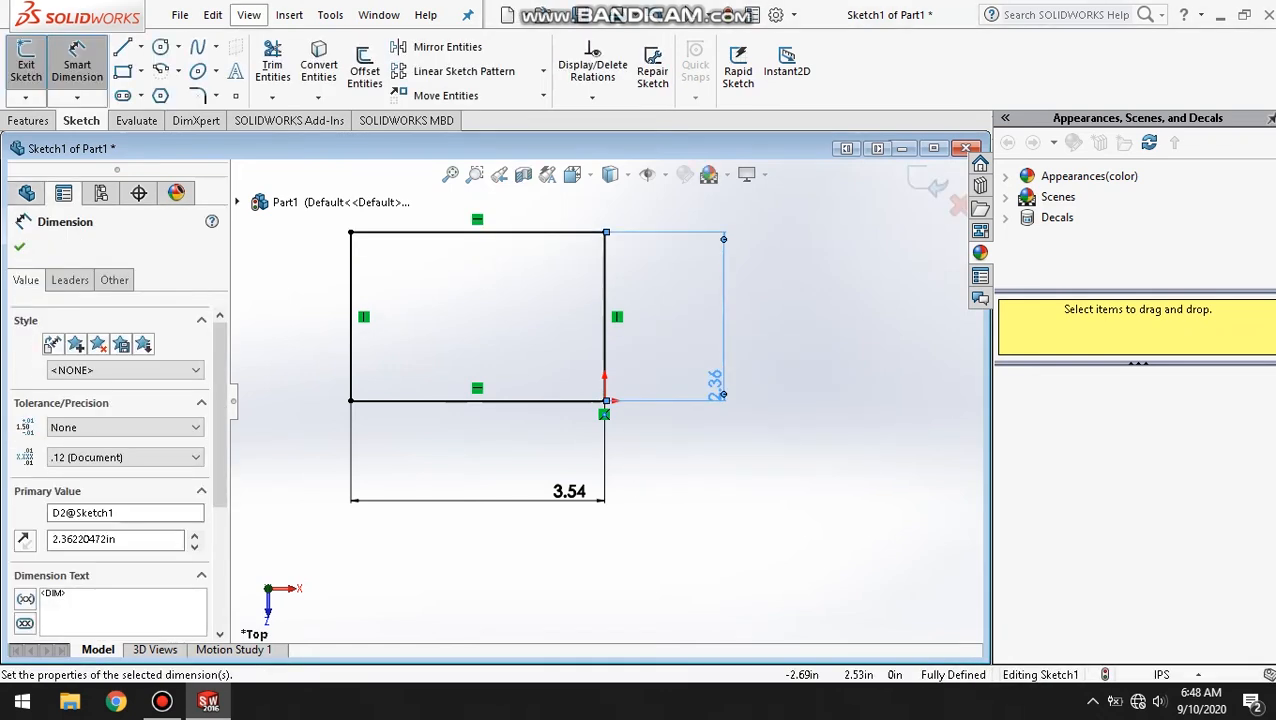
Draw a horizontal centerline across the rectangle between the midpoints of its two vertical sides.
left_click(140, 46)
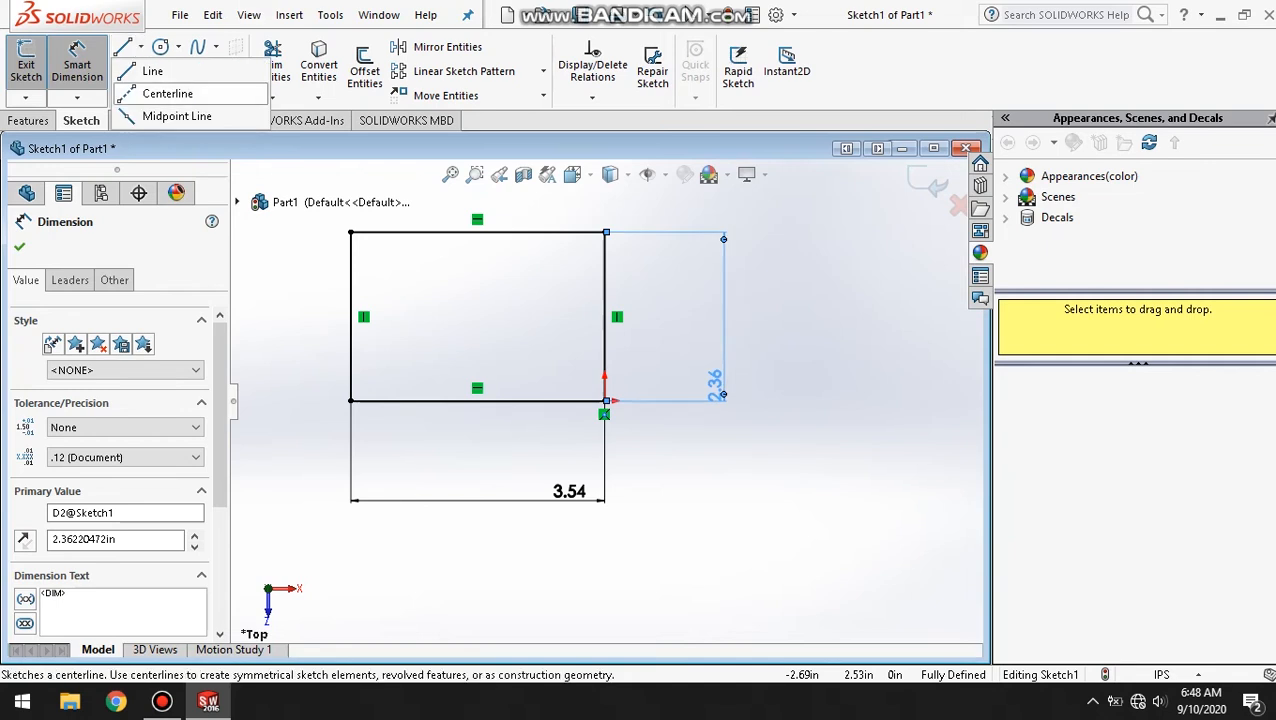
left_click(167, 93)
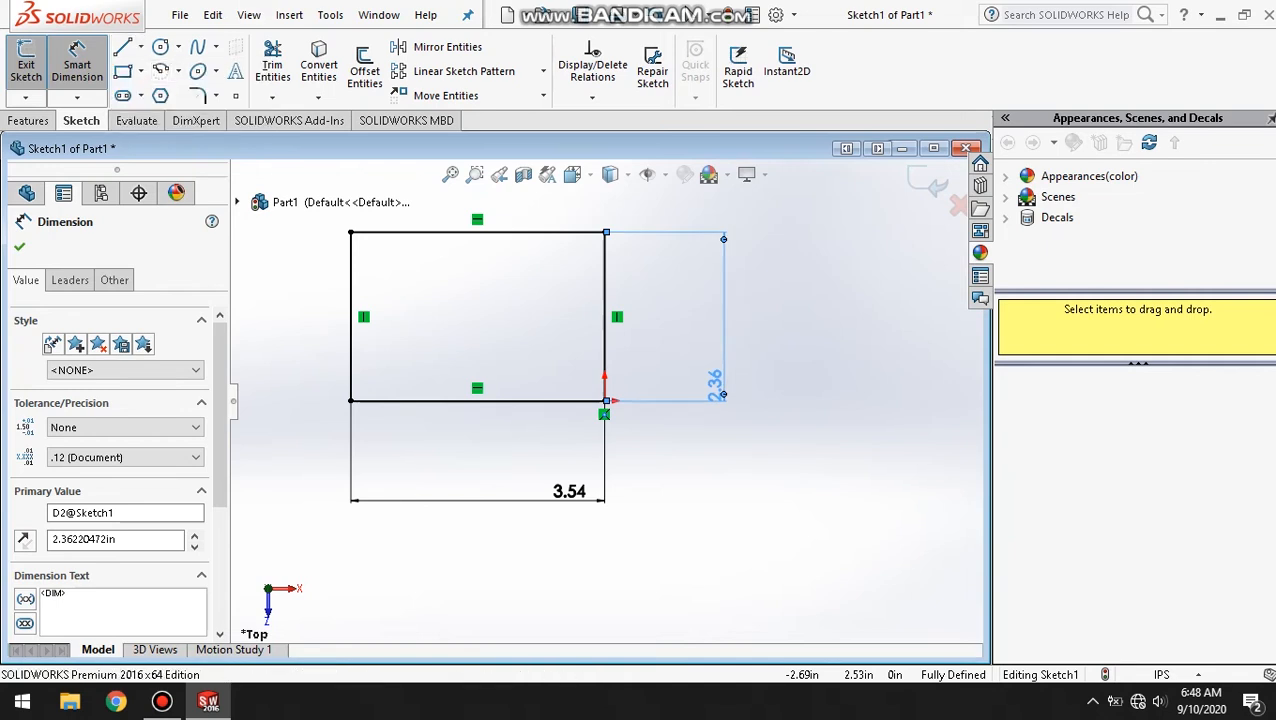
left_click(349, 316)
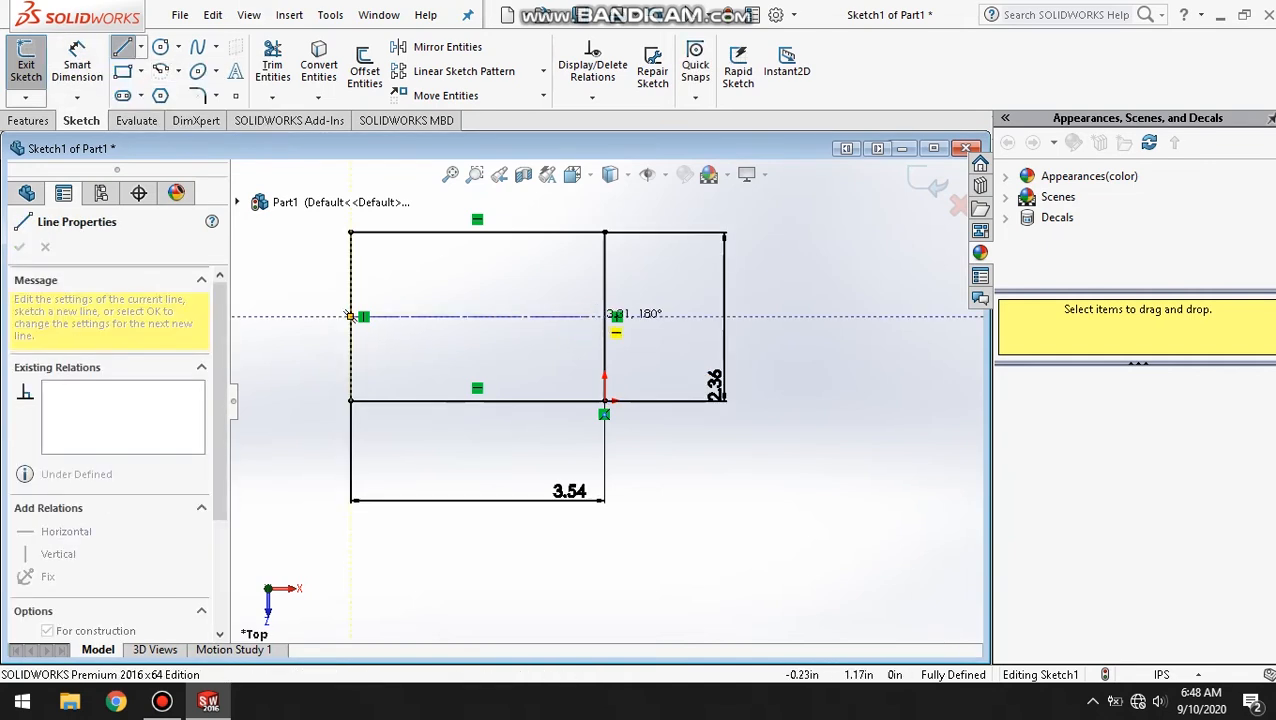
left_click(603, 316)
right_click(925, 184)
left_click(975, 296)
key("Escape")
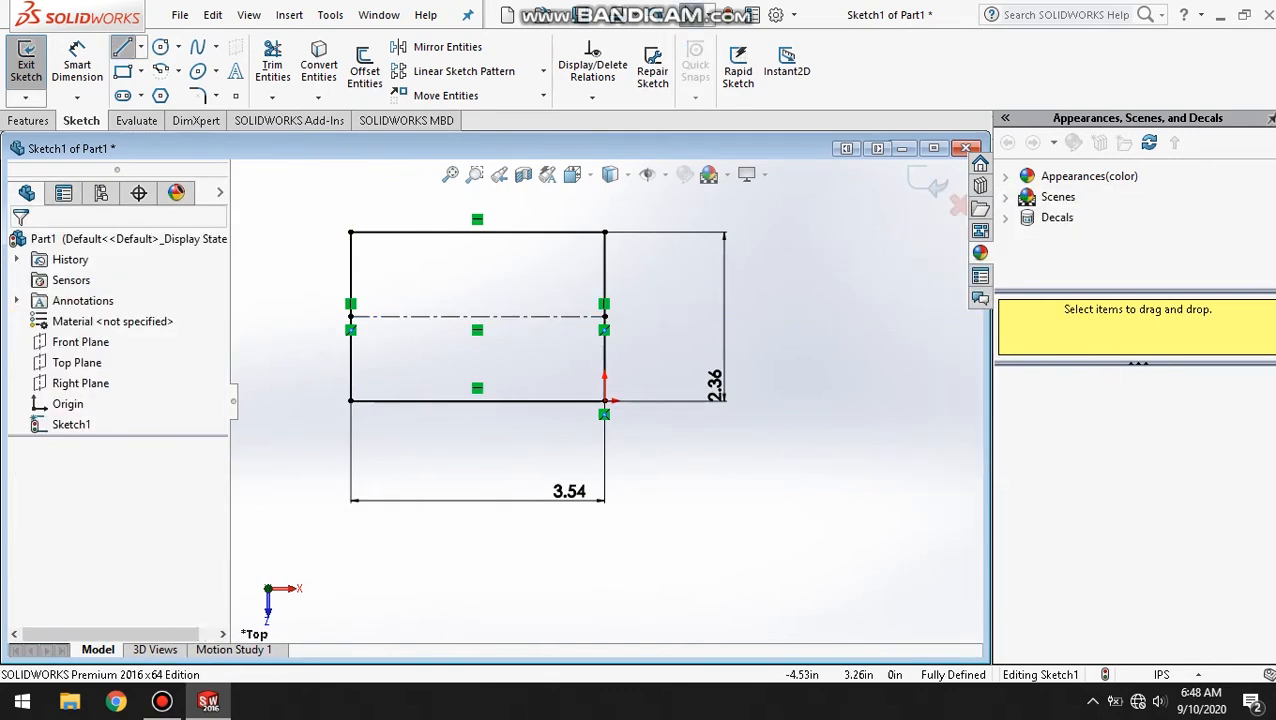
Draw a vertical line from the rectangle's upper edge down to the centerline, about 1.12 in from the right side.
left_click(123, 48)
left_click(477, 230)
left_click(524, 316)
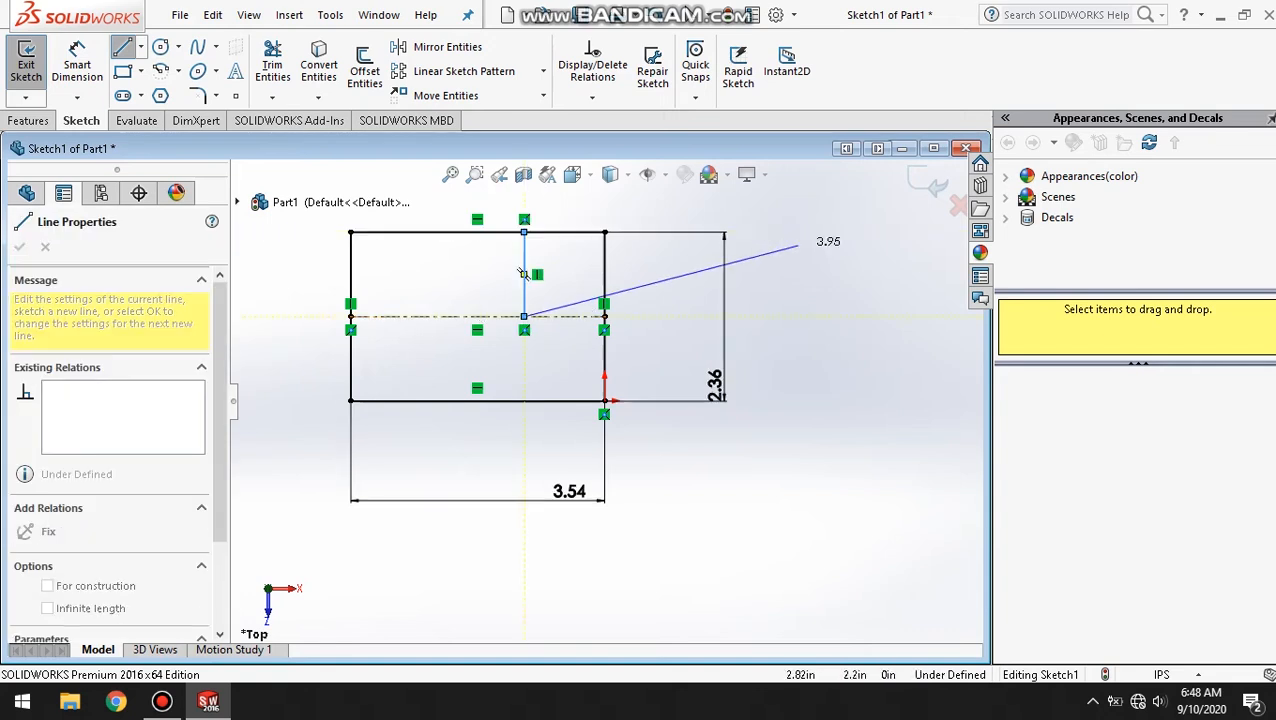
right_click(820, 165)
left_click(858, 242)
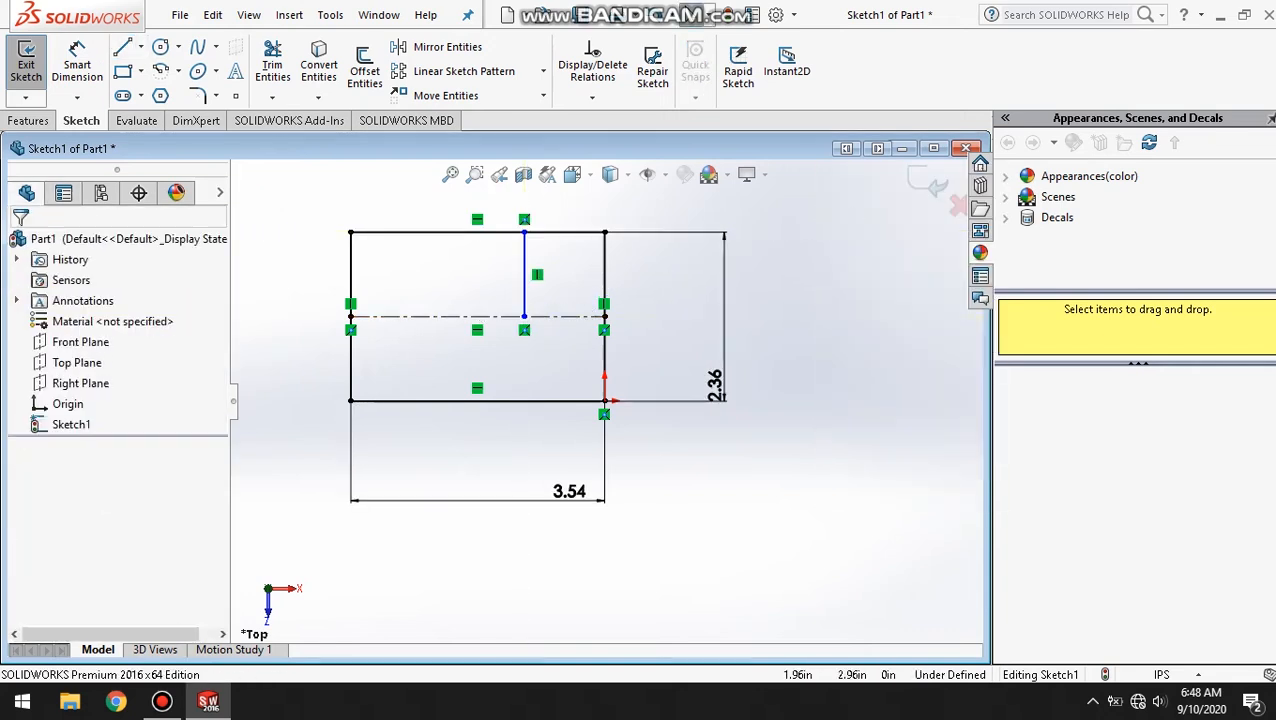
Dimension the short vertical line at 30 mm from the rectangle's right side.
left_click(77, 58)
left_click(604, 316)
left_click(524, 268)
left_click(545, 188)
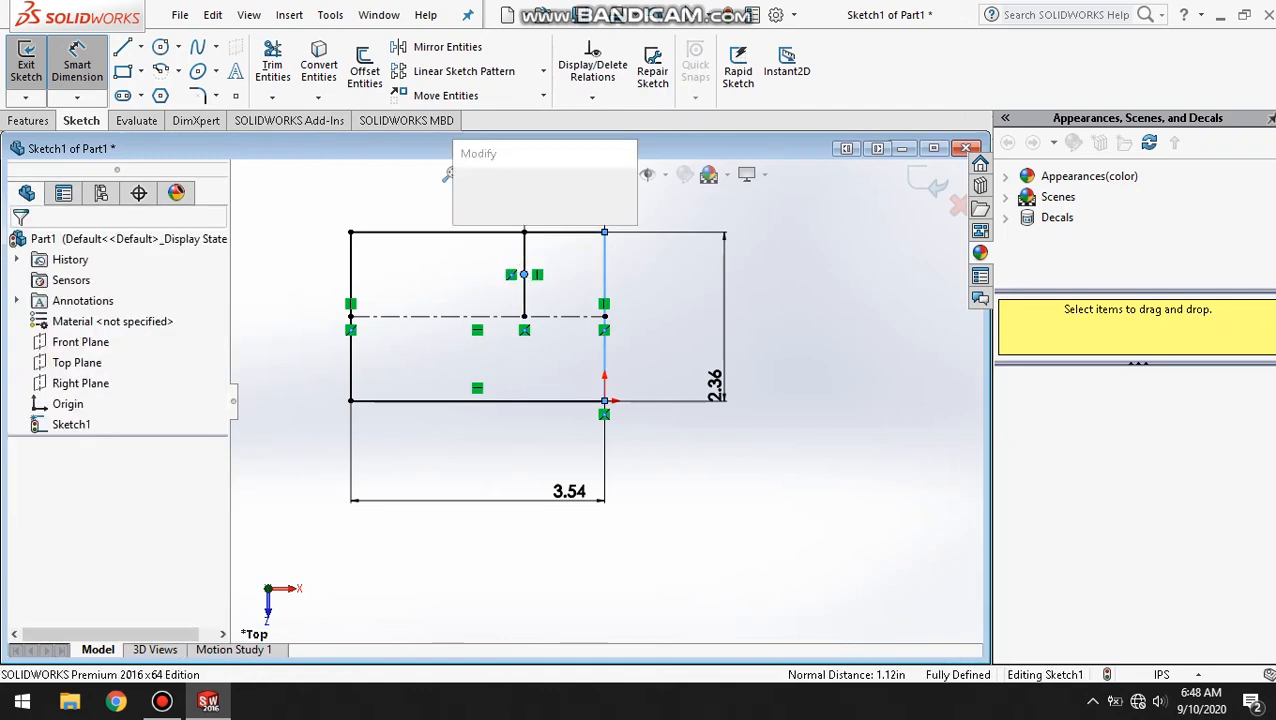
key("BackSpace")
type("30mm")
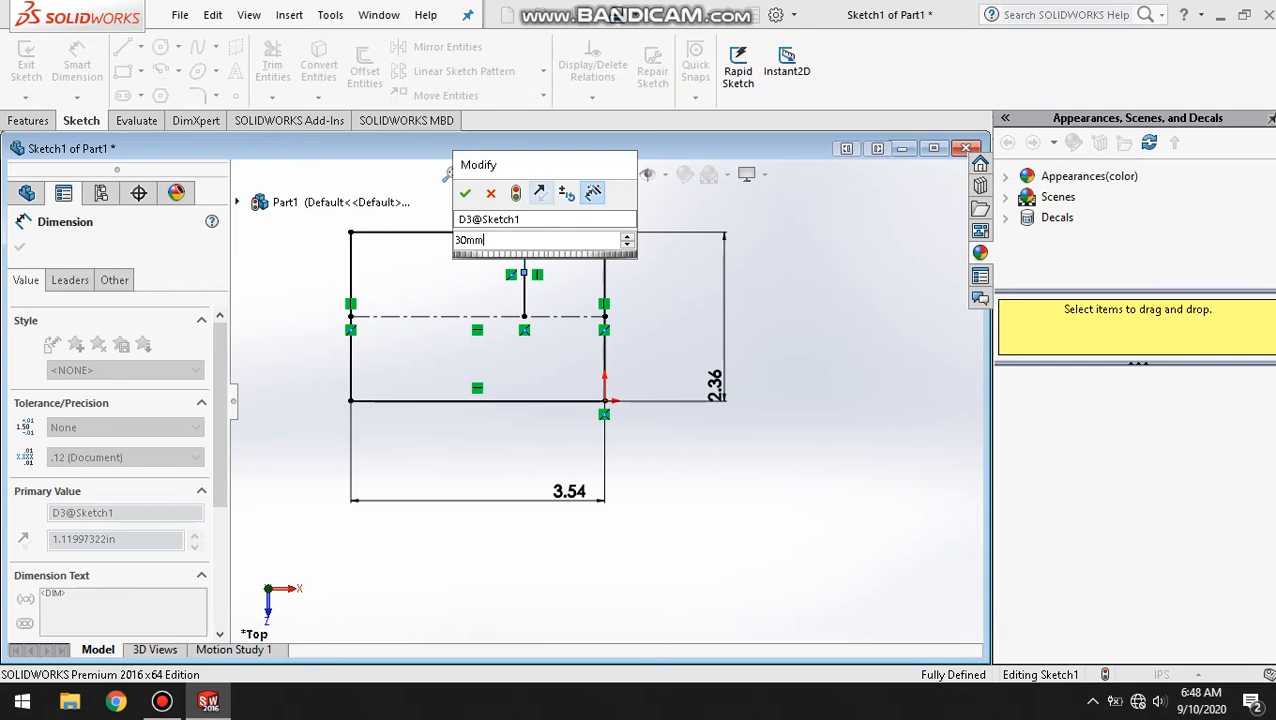
key("Return")
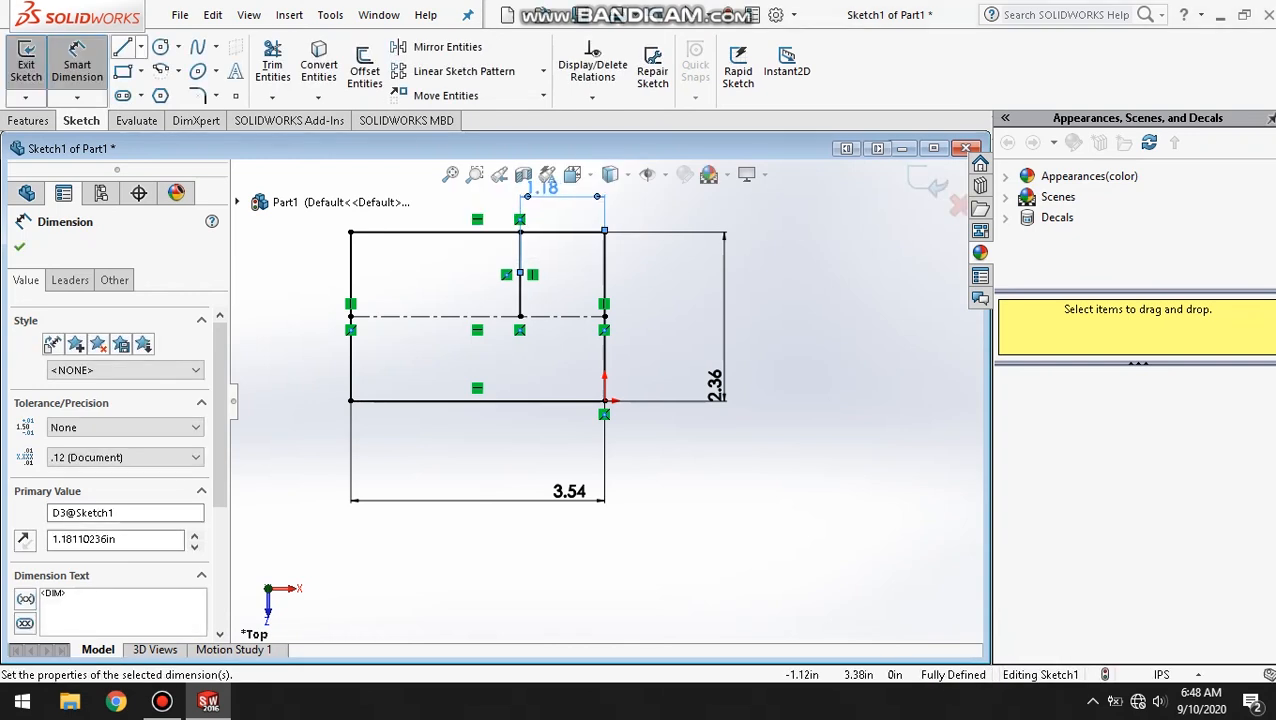
Draw a solid line along the centerline from the left side to the short vertical line, and trim away the upper-left outline to leave an L profile.
left_click(123, 47)
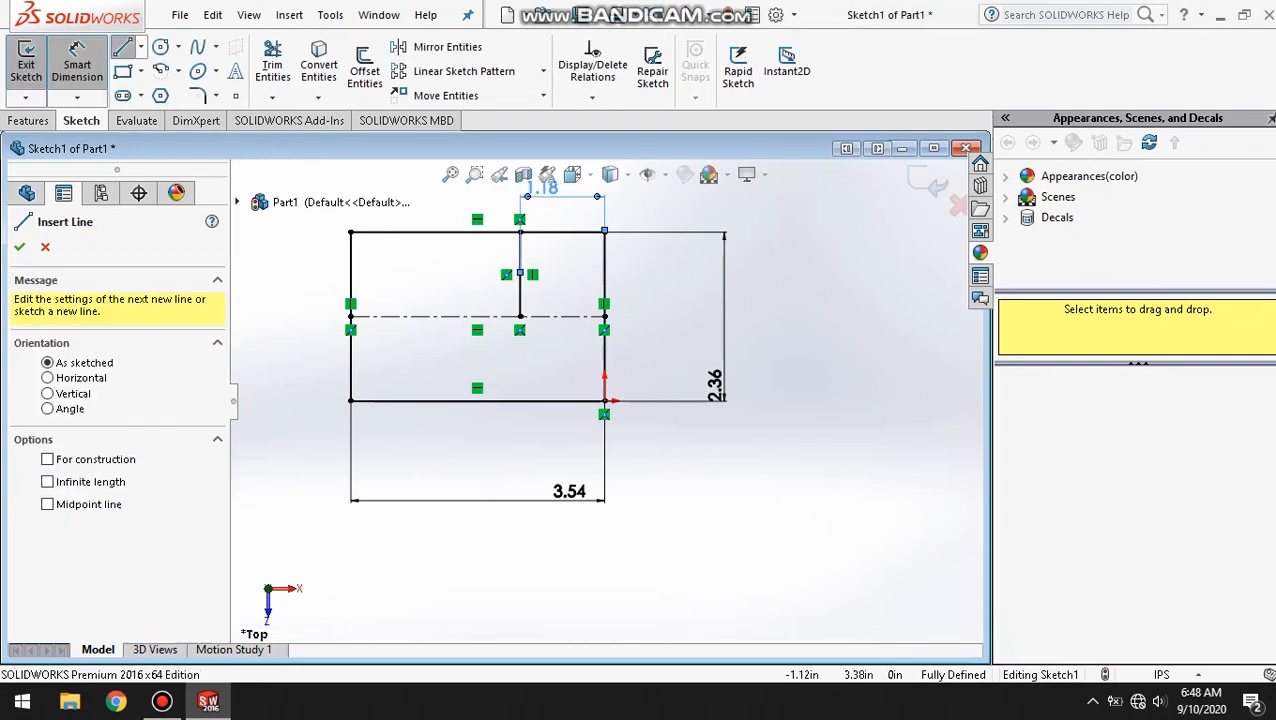
left_click(350, 316)
left_click(519, 316)
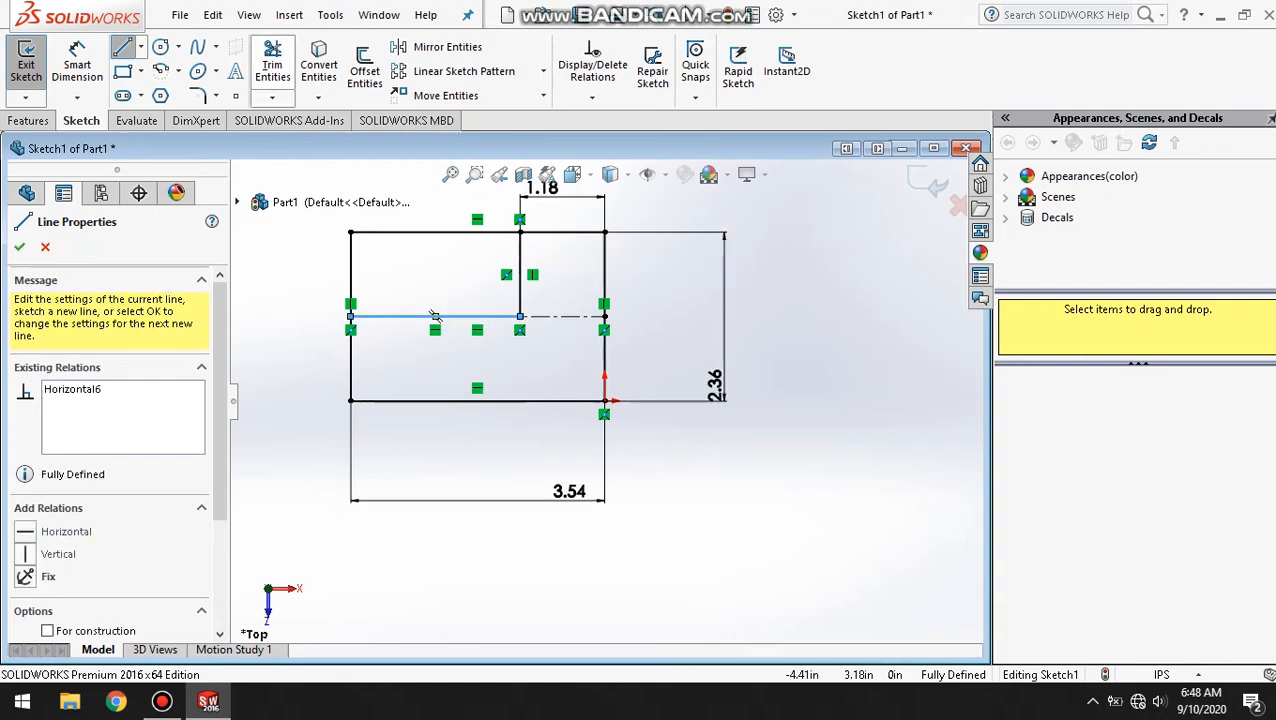
left_click(272, 64)
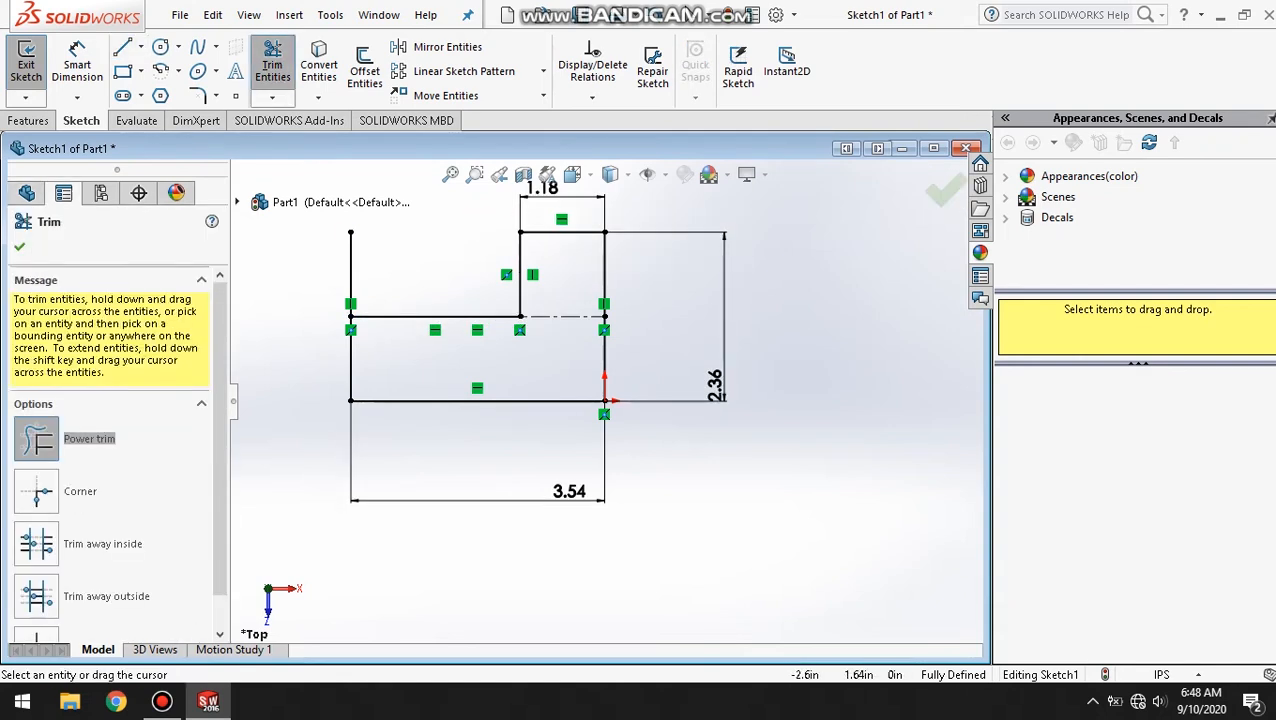
left_click_drag(416, 278, 293, 277)
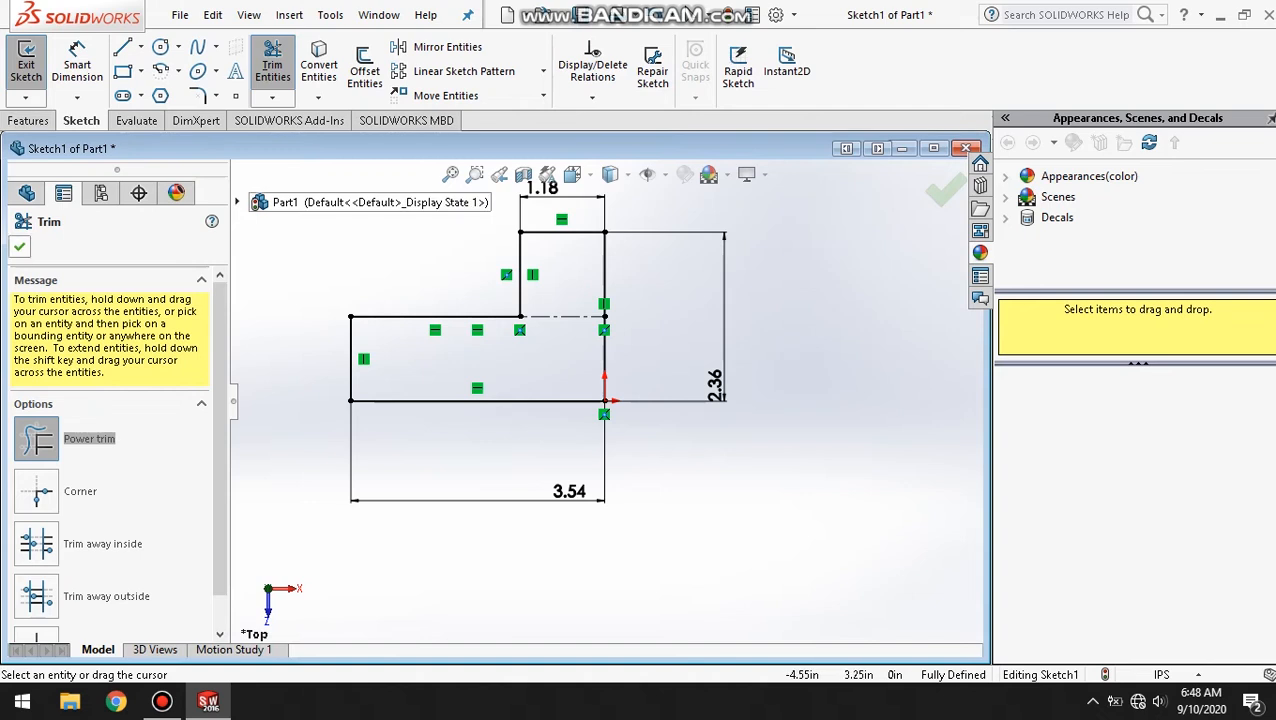
left_click(19, 246)
Extrude the L-shaped profile as a blind boss with a depth of 30 mm.
left_click(29, 120)
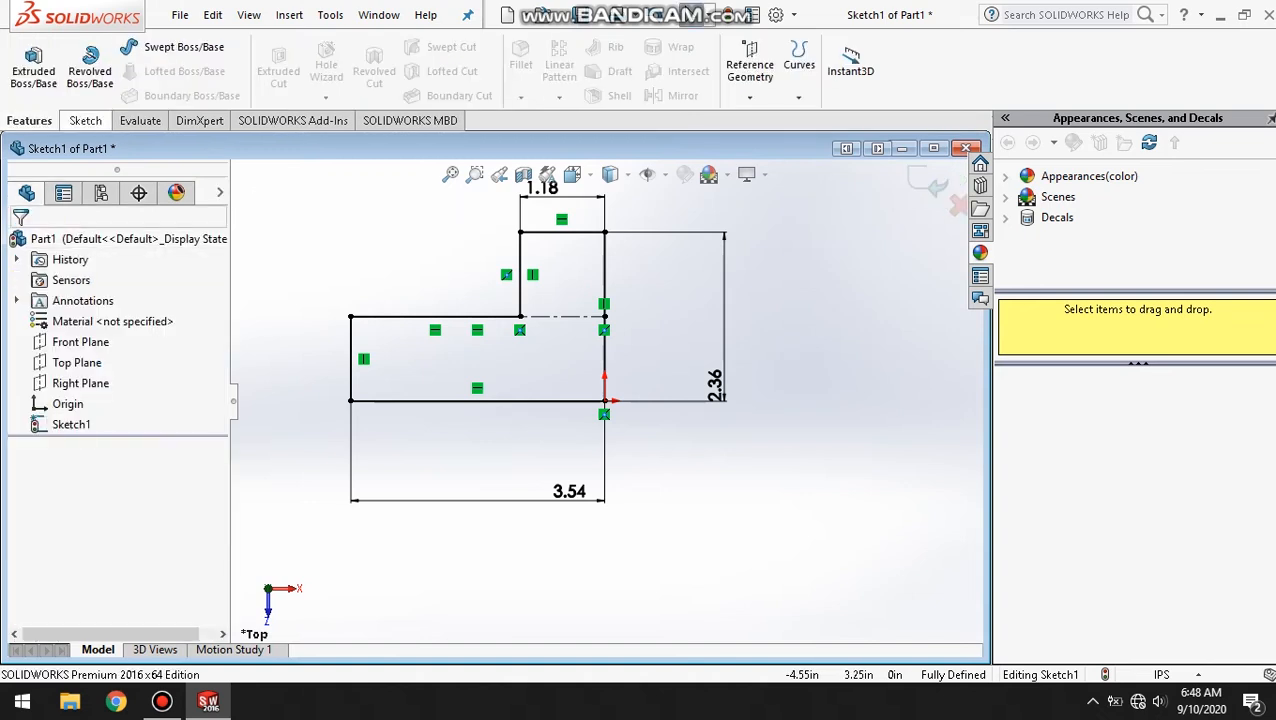
left_click(33, 65)
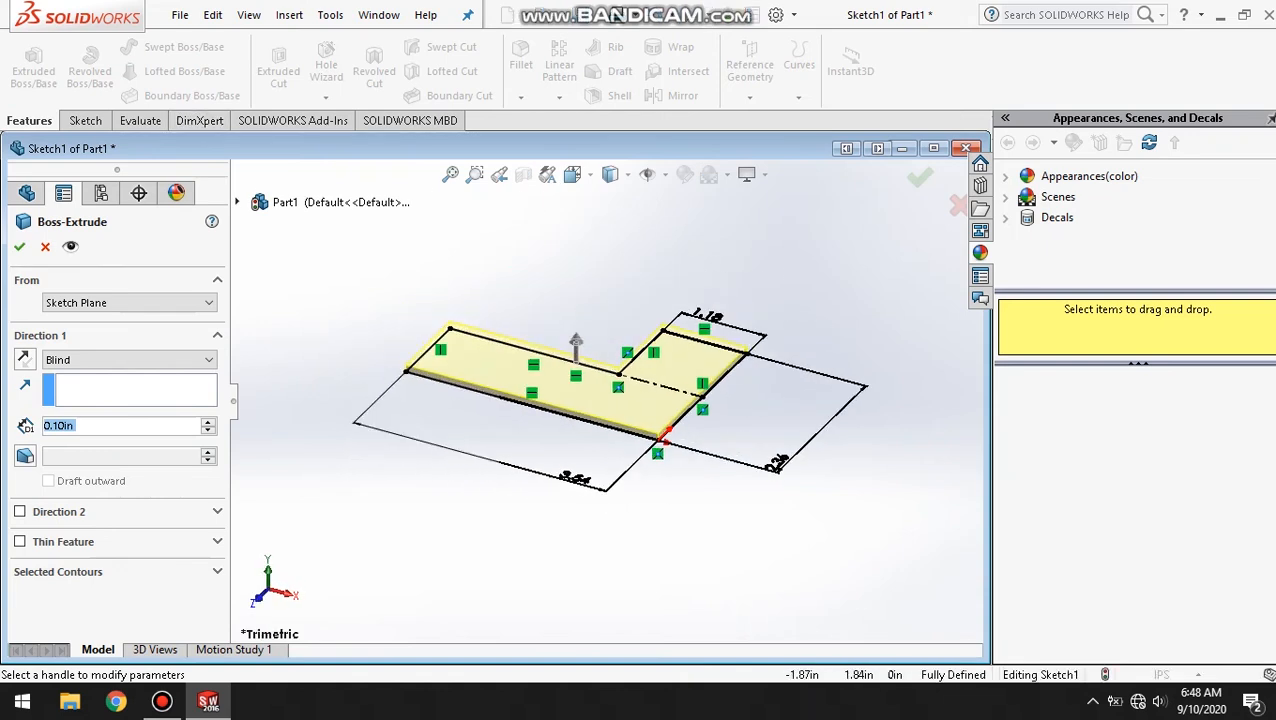
left_click(576, 342)
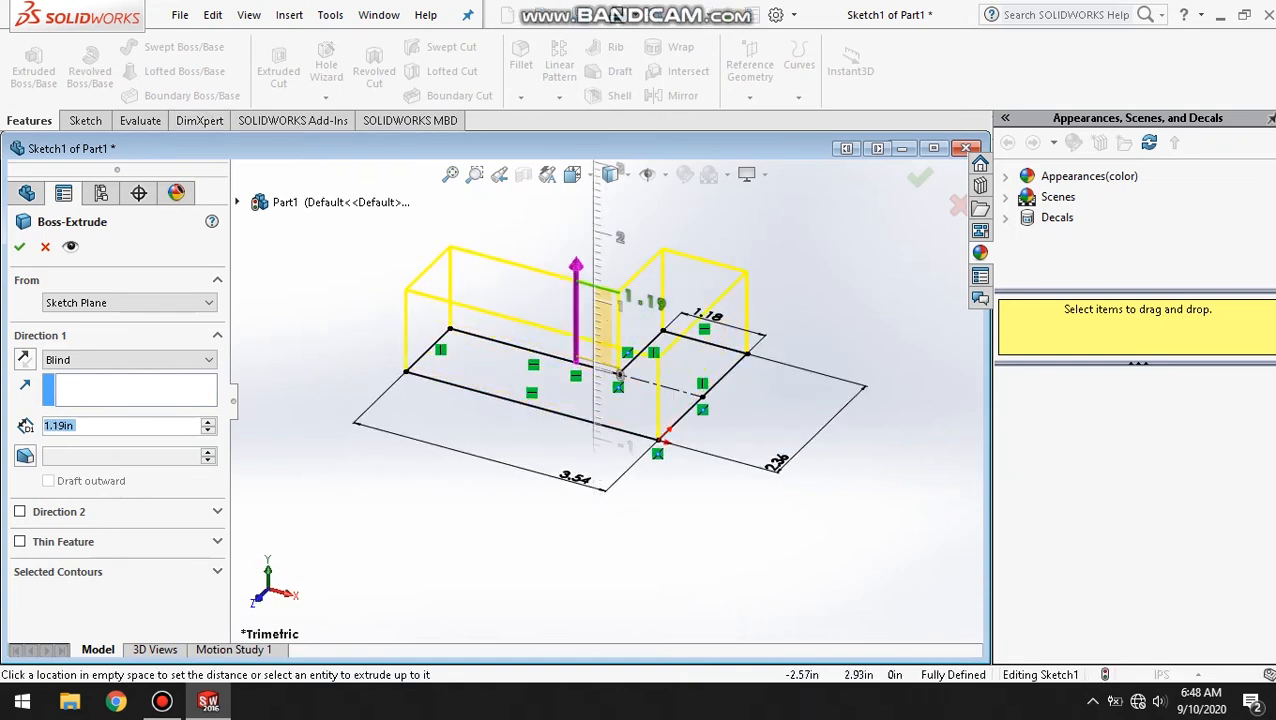
type("30mm")
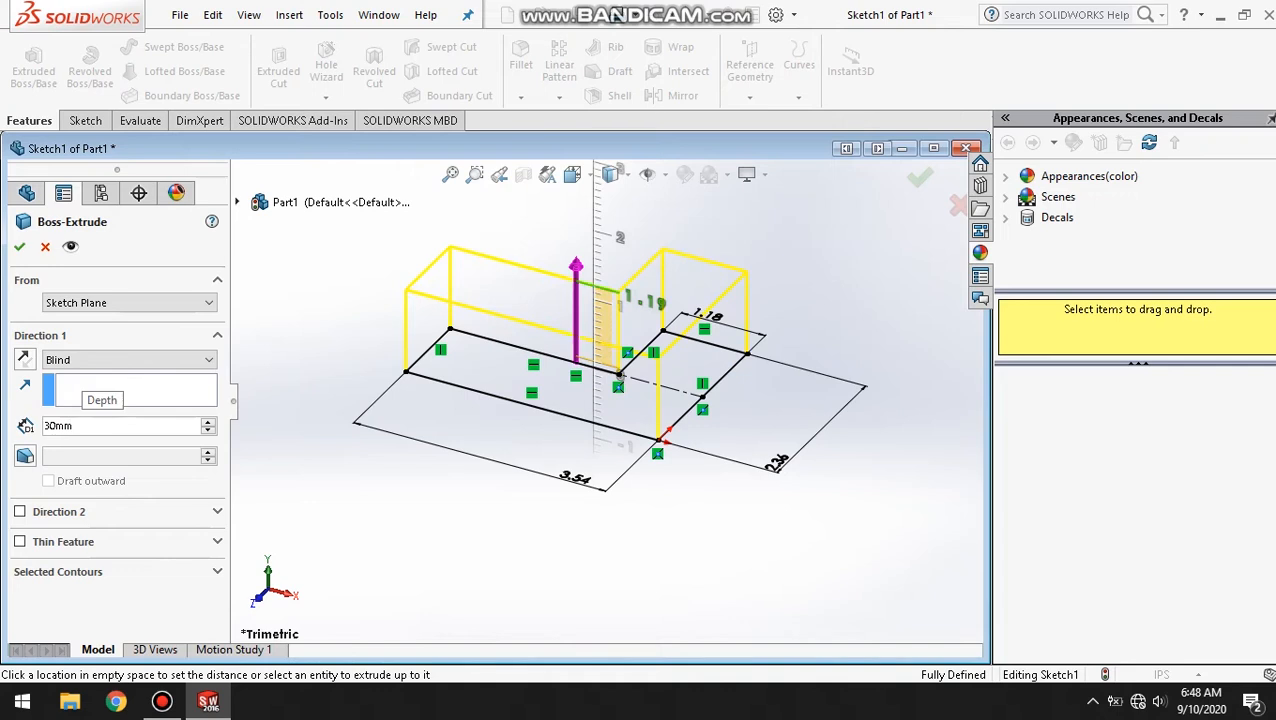
key("Return")
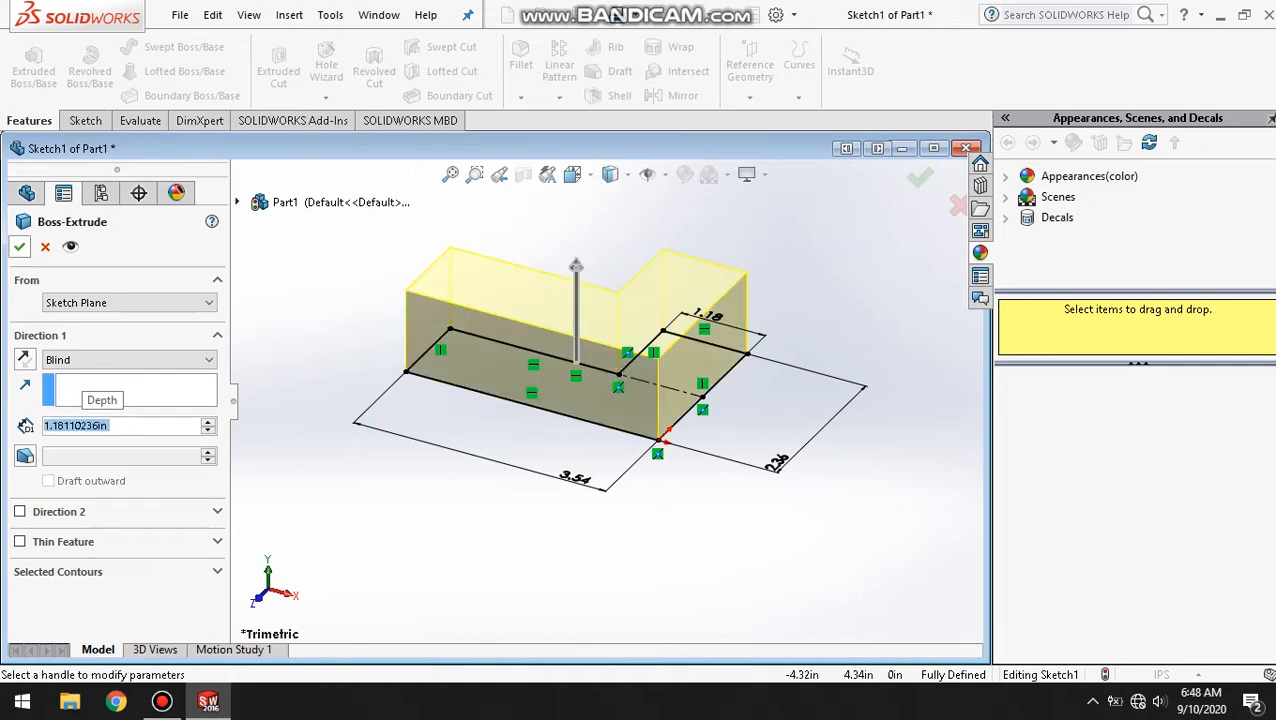
key("Return")
Apply a red color appearance to the extruded L-shaped body.
left_click(684, 174)
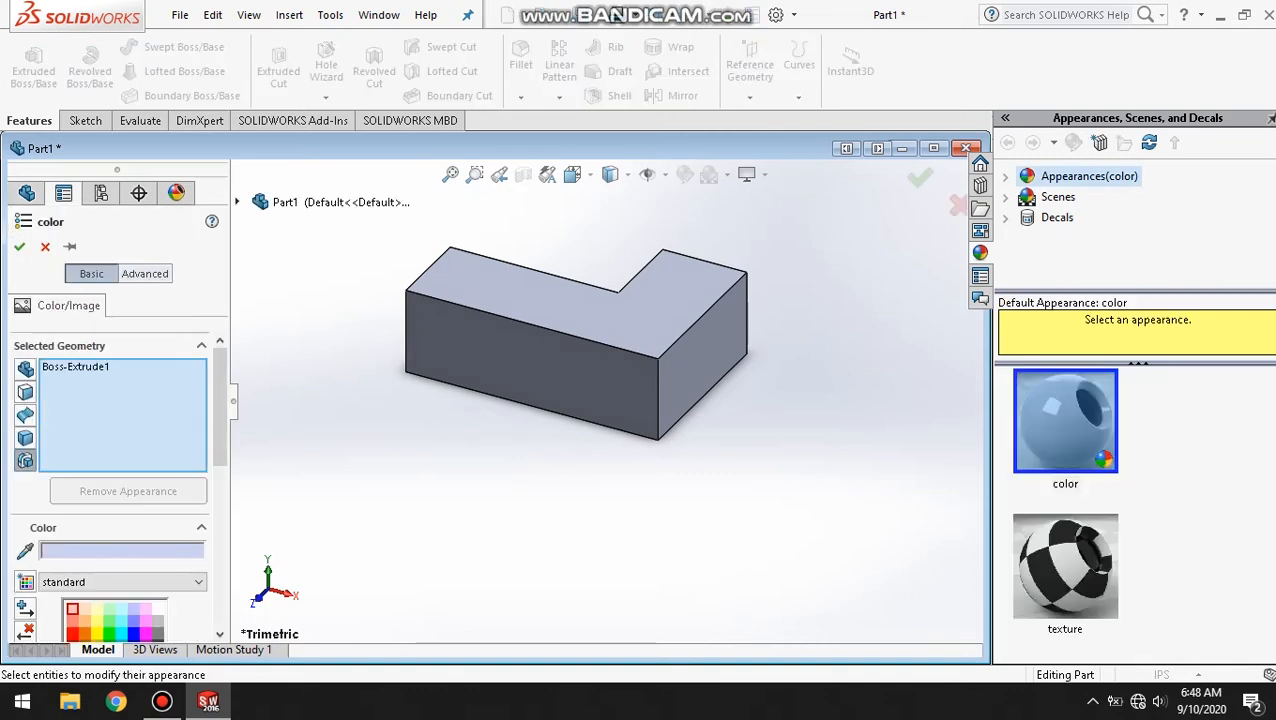
left_click(73, 633)
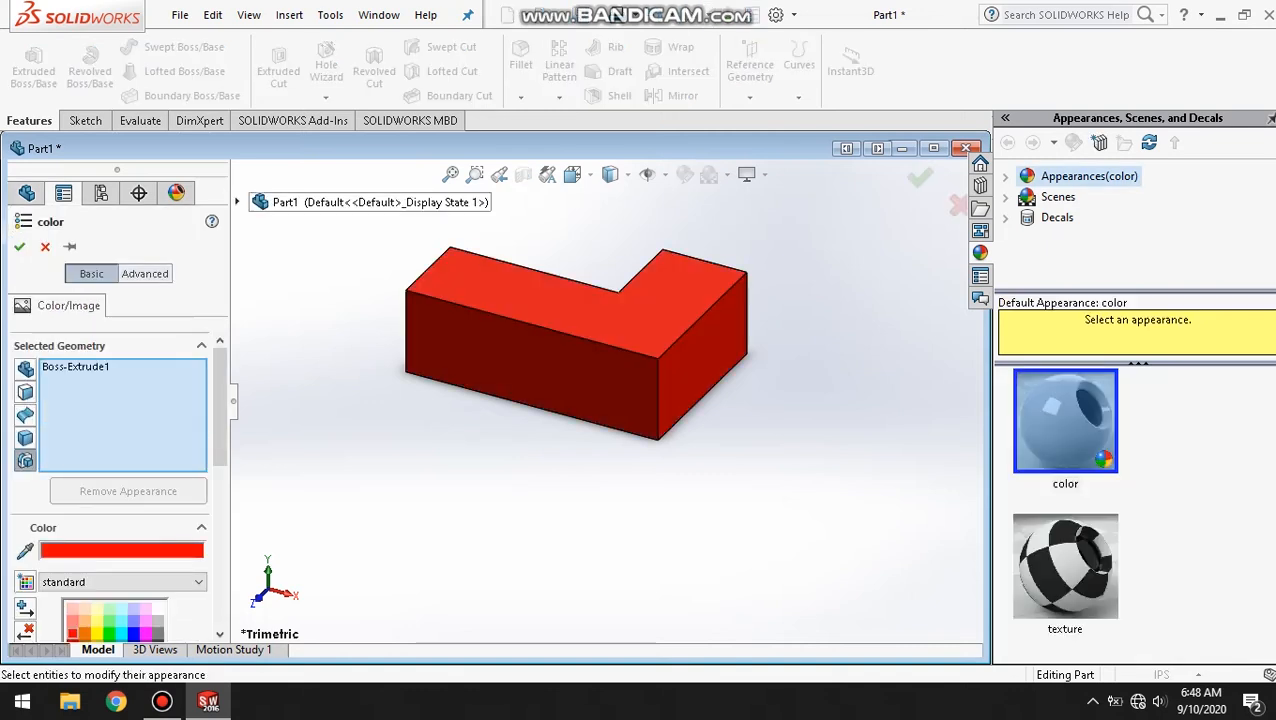
left_click(20, 246)
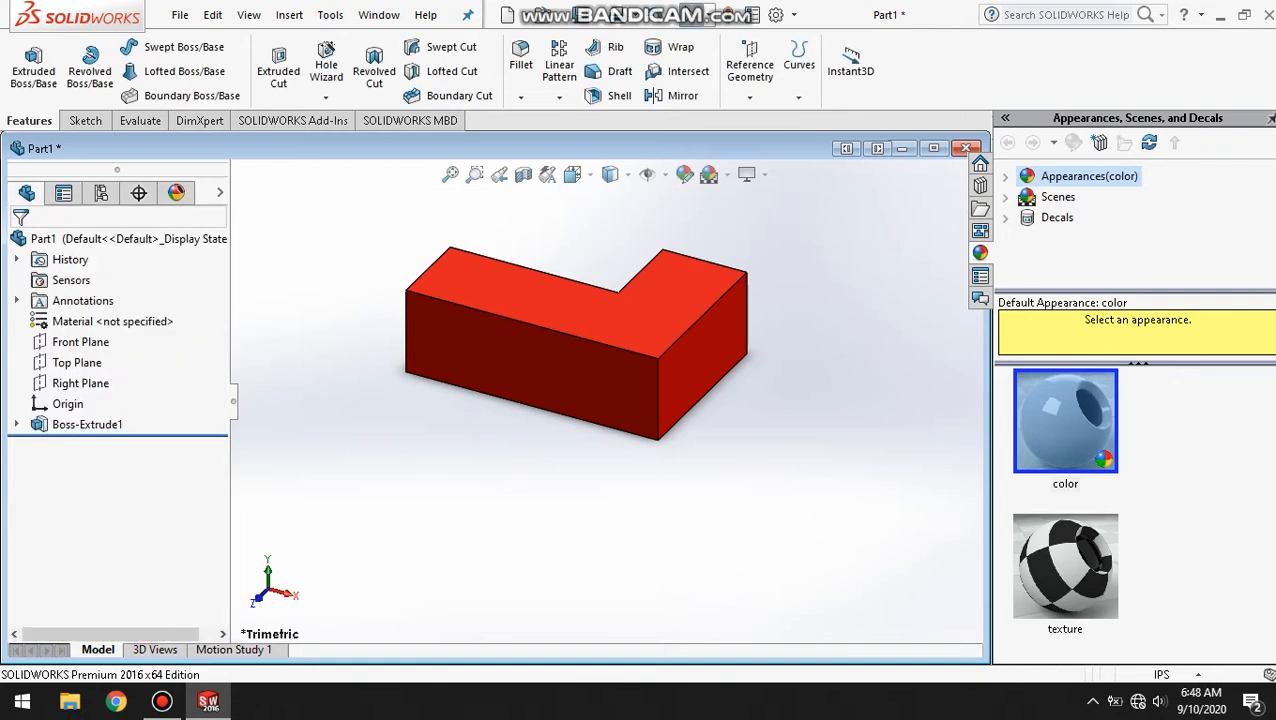
Start saving the part, create a new folder named CUBE in Documents, and open it as the save location.
key("ctrl+s")
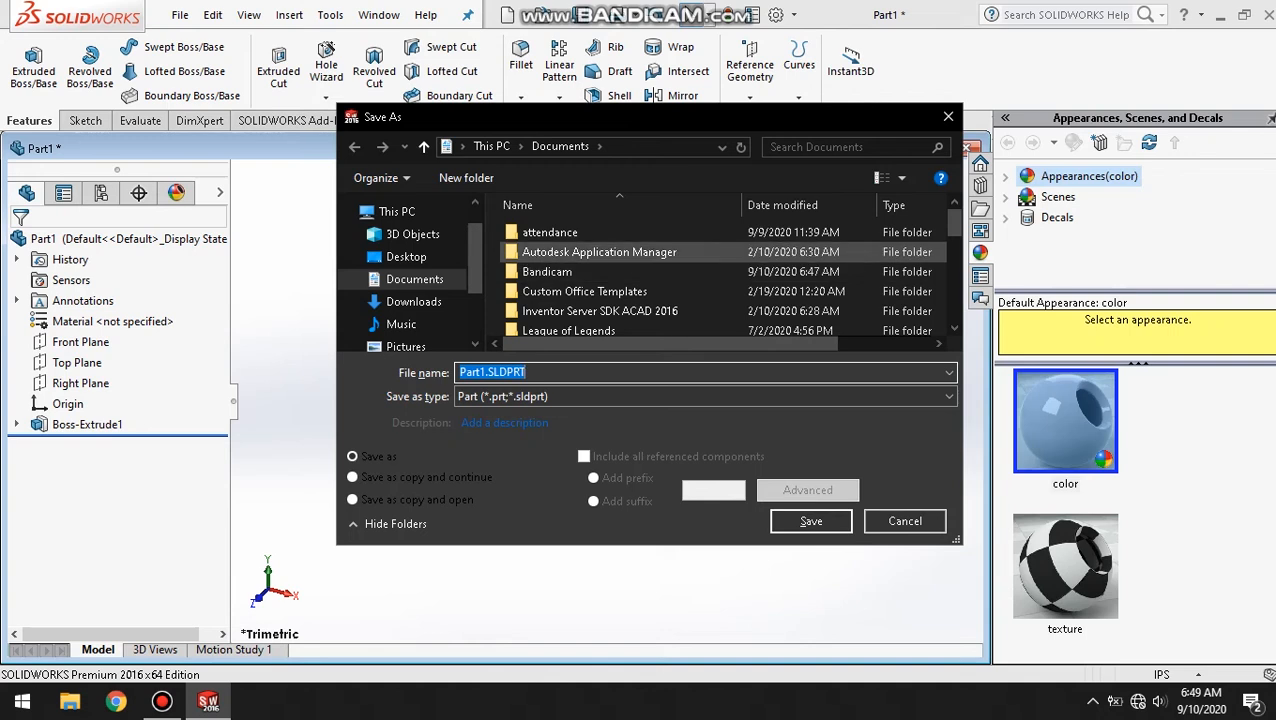
right_click(684, 248)
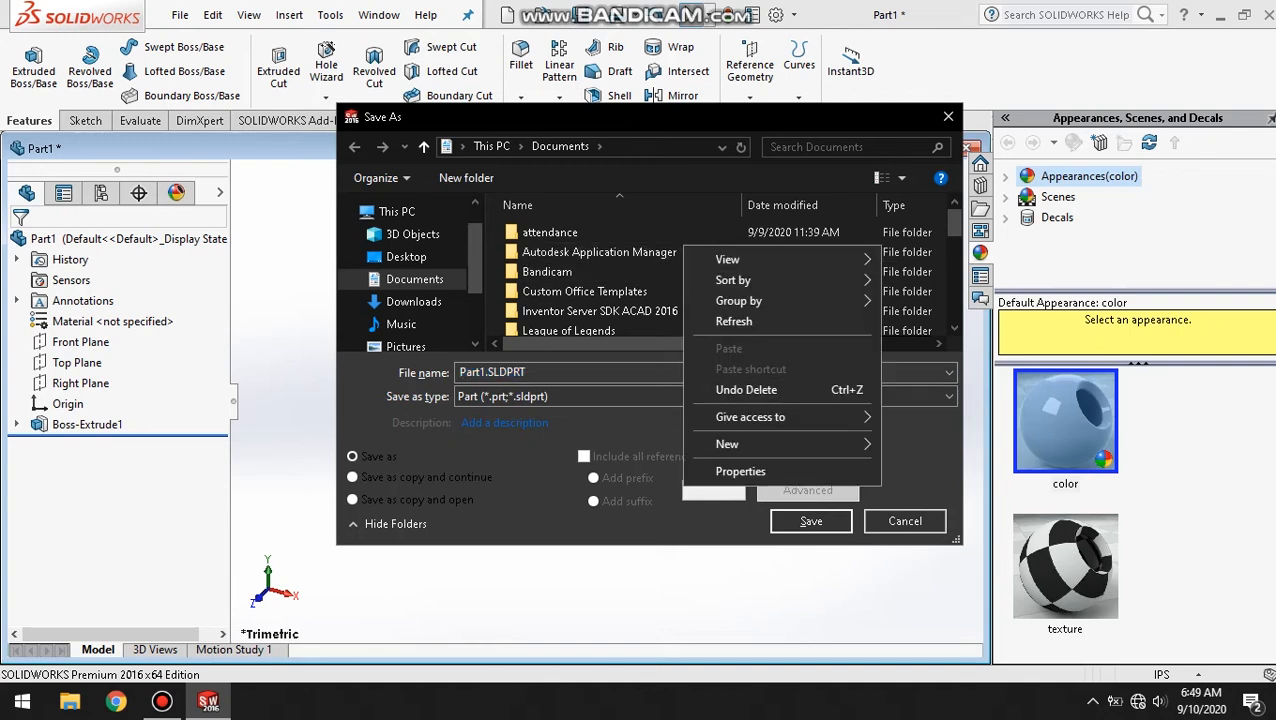
mouse_move(760, 444)
left_click(925, 446)
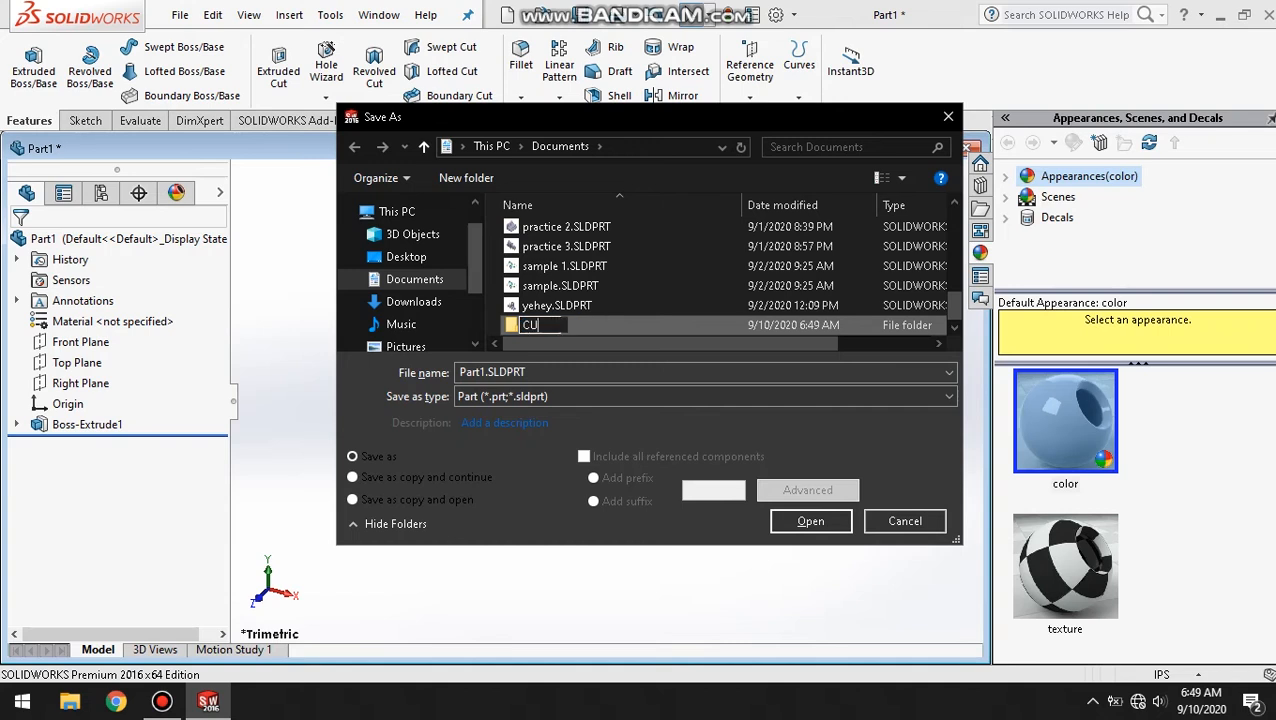
key("Return")
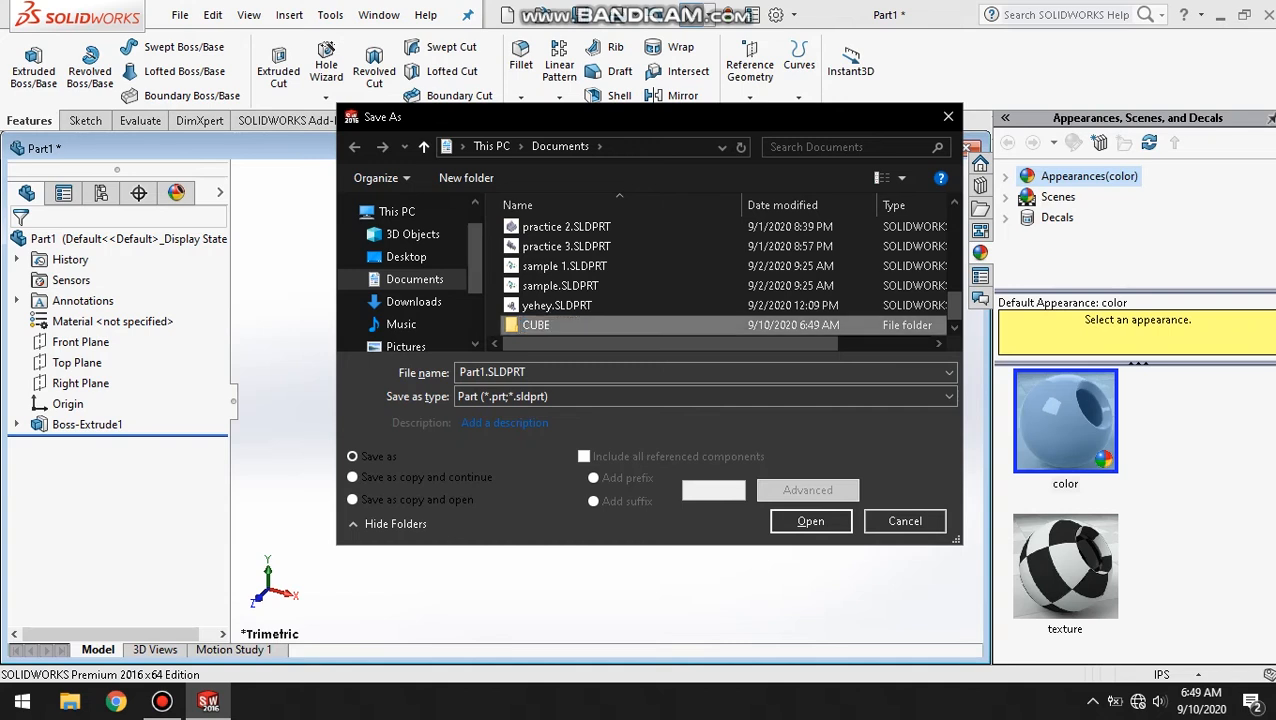
left_click(811, 521)
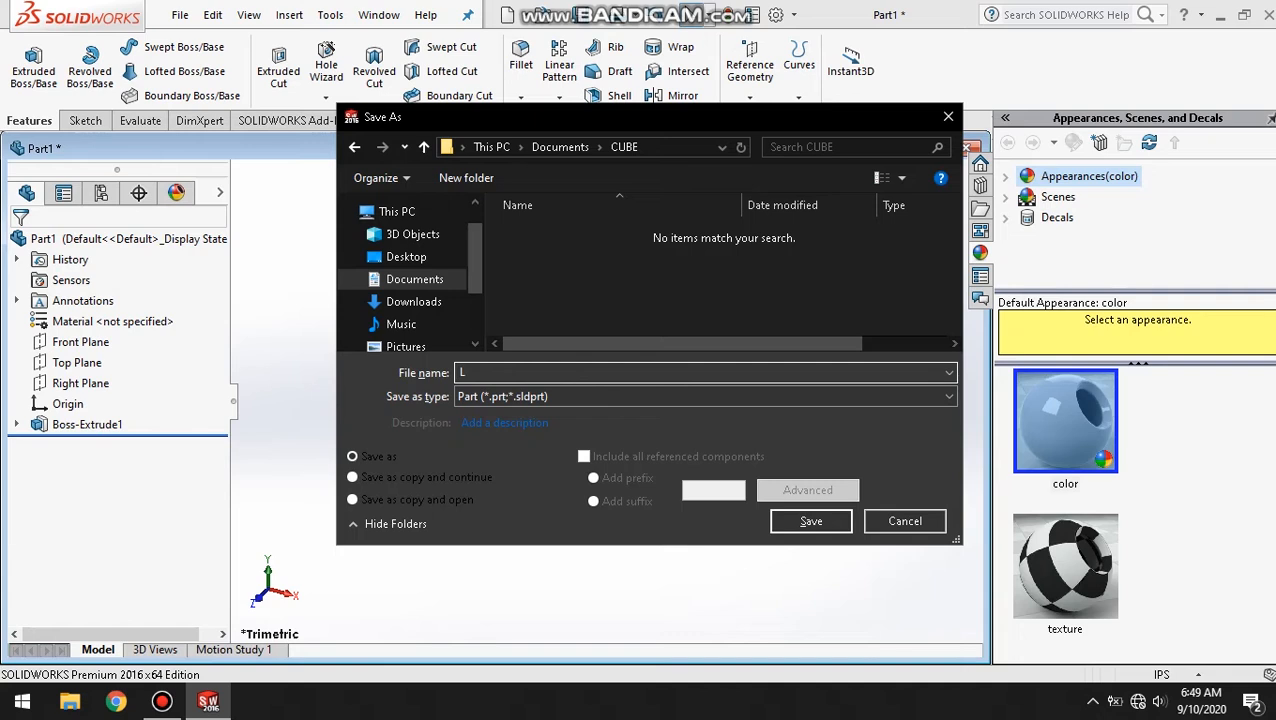
Save the part as L in the CUBE folder, and create a new part document.
key("Return")
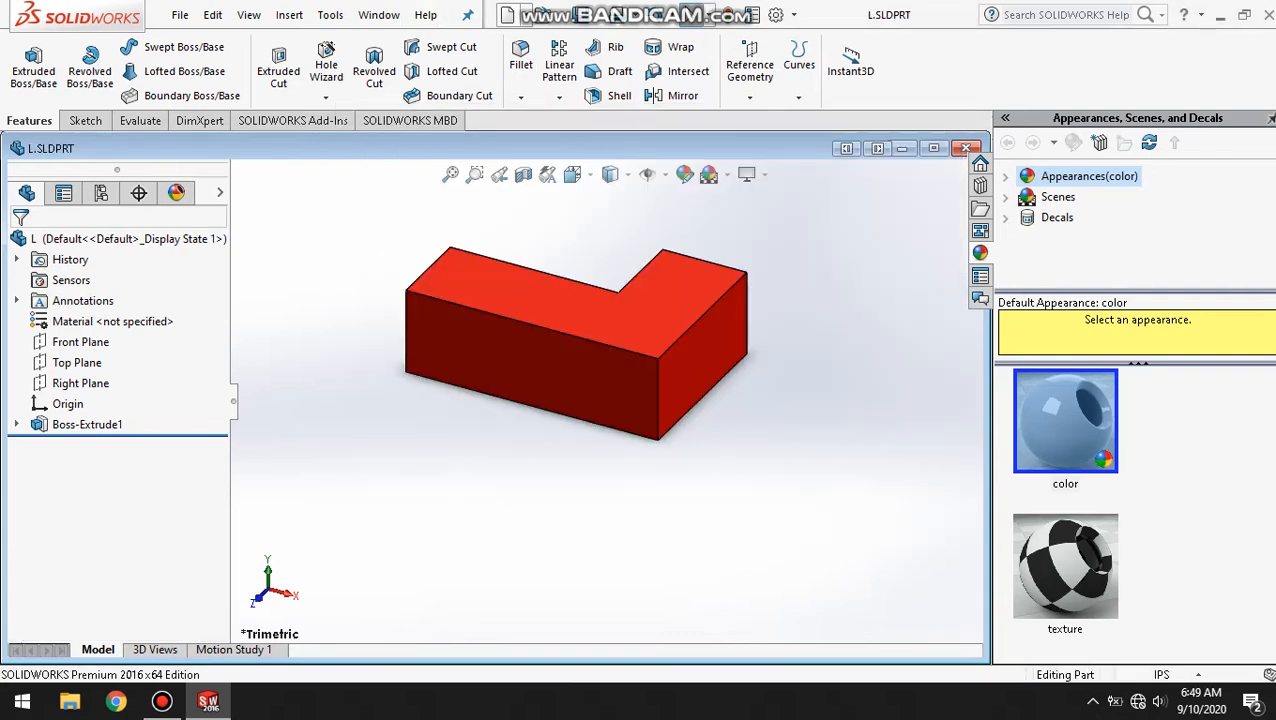
left_click(525, 15)
left_click(539, 39)
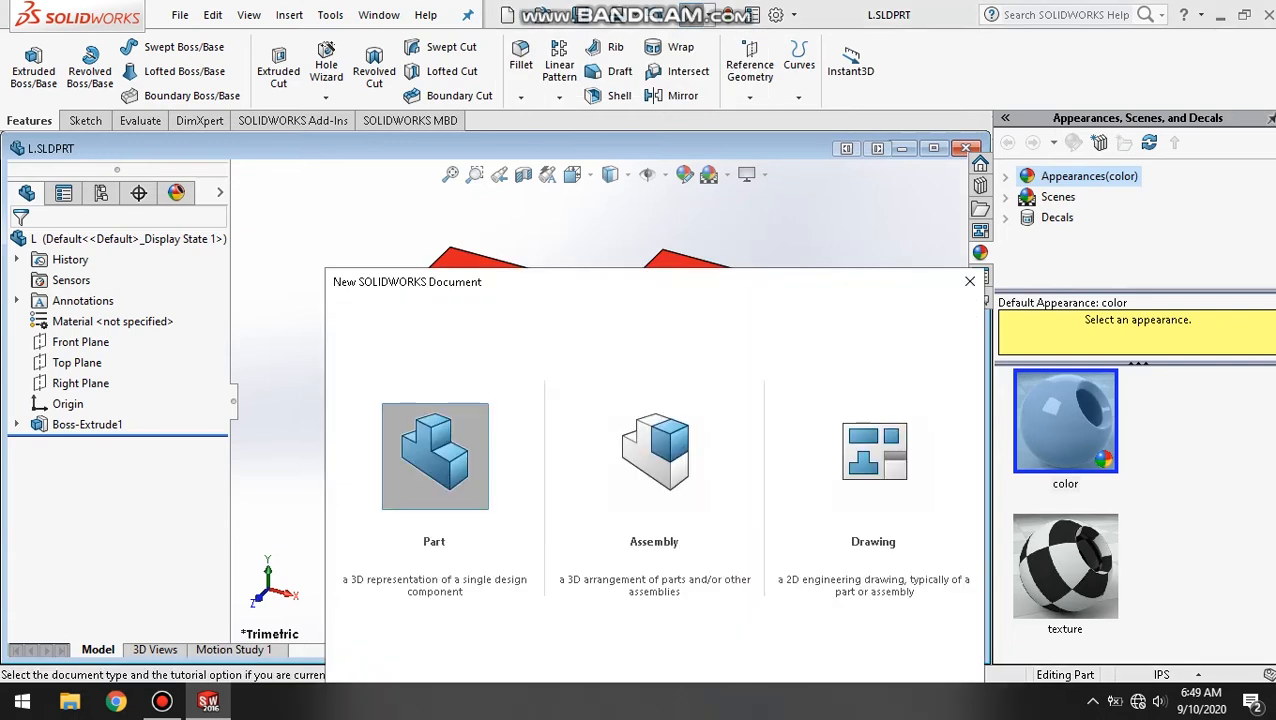
key("Return")
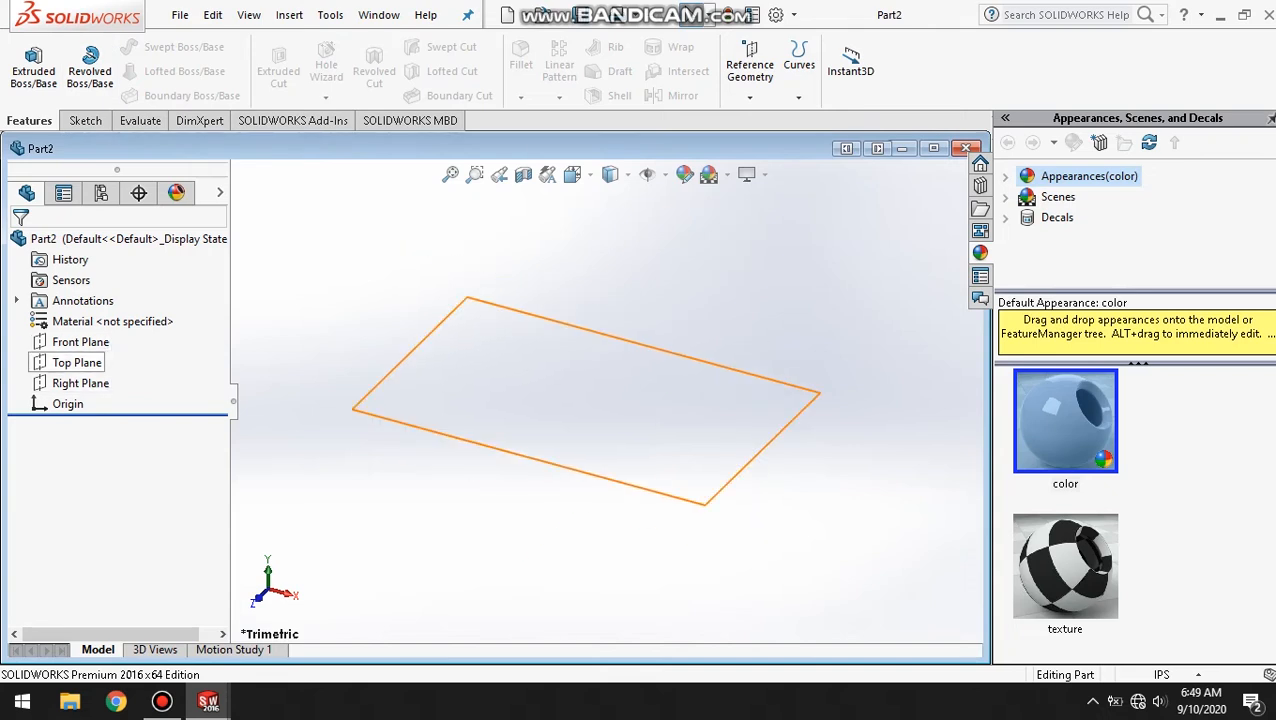
Start a sketch on the Right Plane and draw a corner rectangle about 4.1 × 3.4 in, up and left from the origin.
left_click(80, 383)
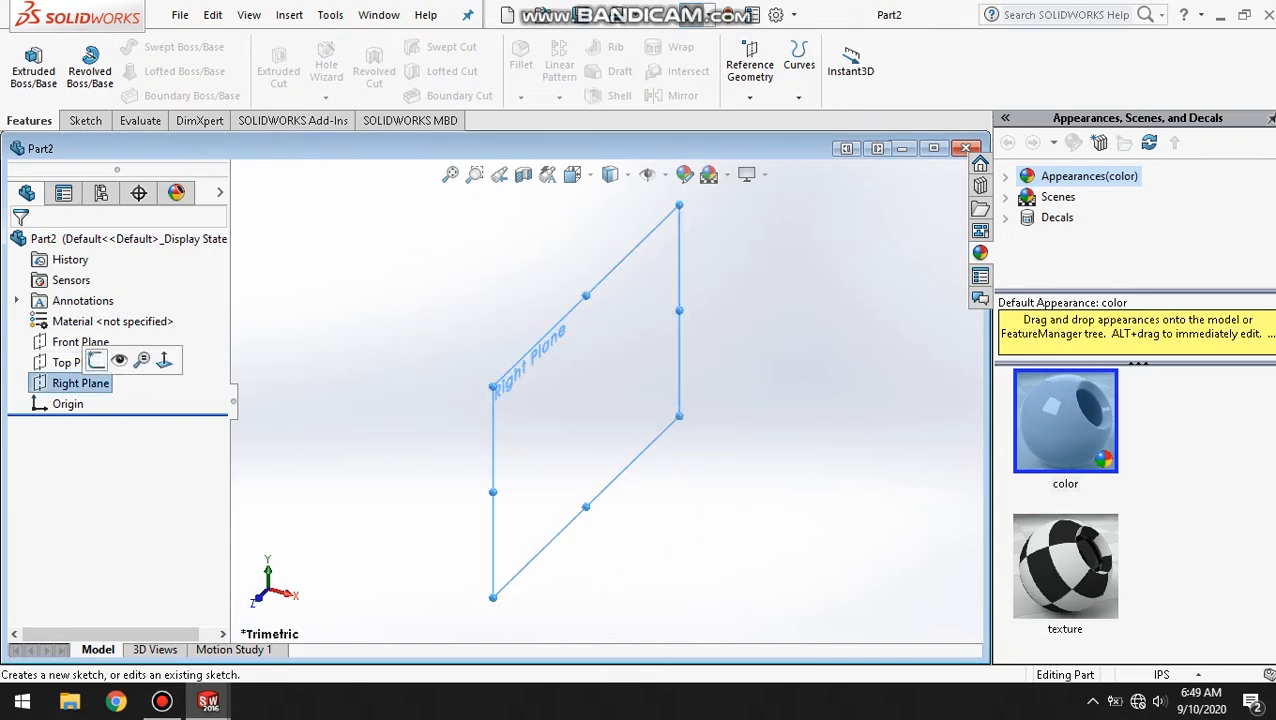
left_click(96, 360)
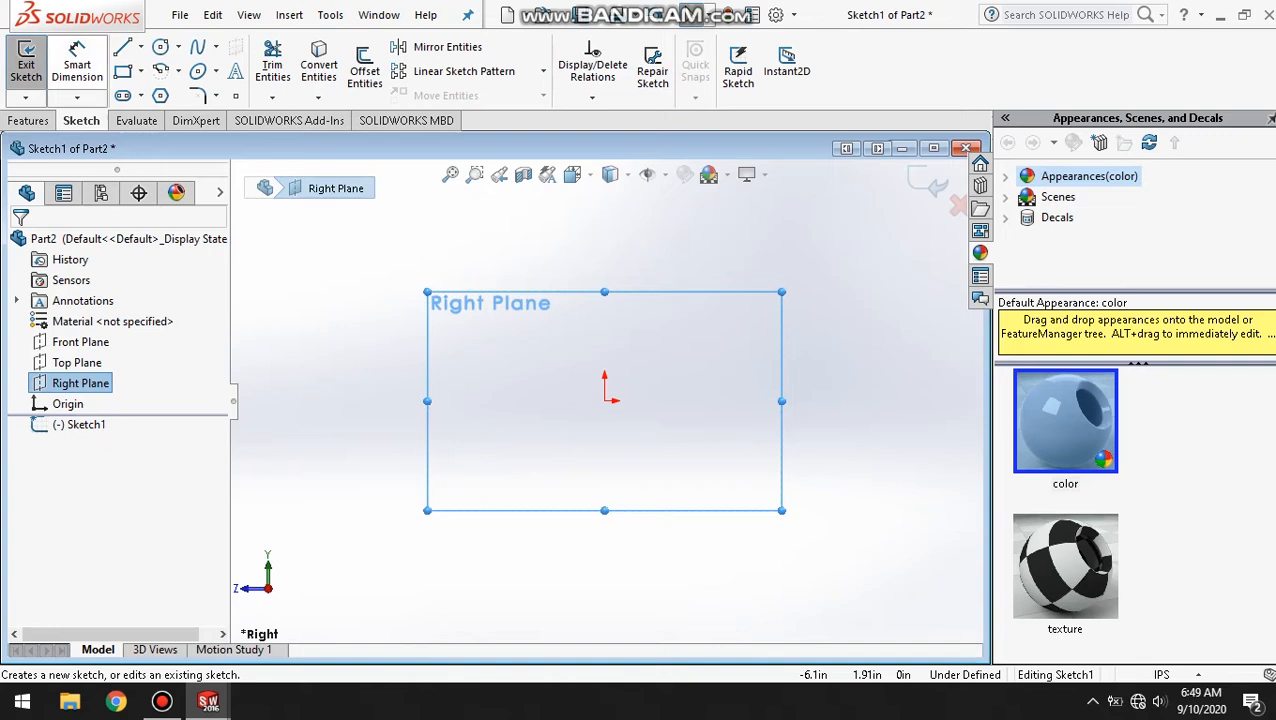
left_click(122, 71)
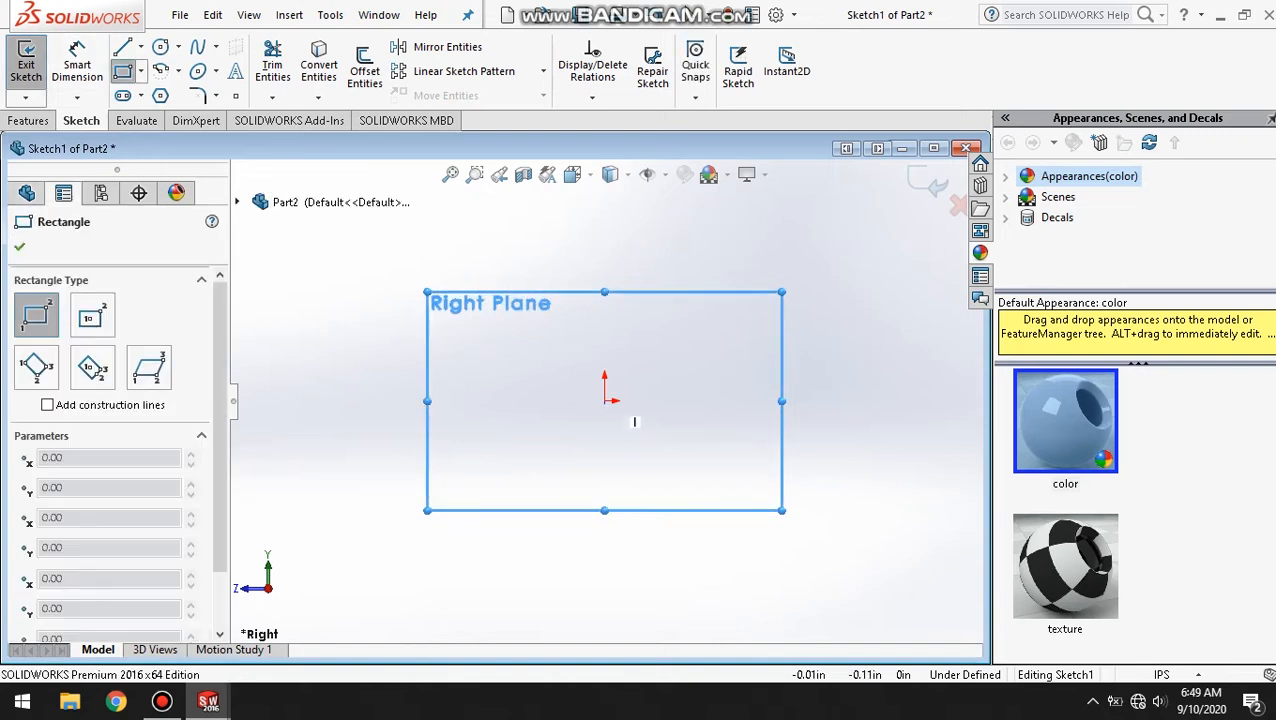
mouse_move(604, 400)
left_mouse_down()
mouse_move(390, 401)
mouse_move(397, 231)
left_mouse_up()
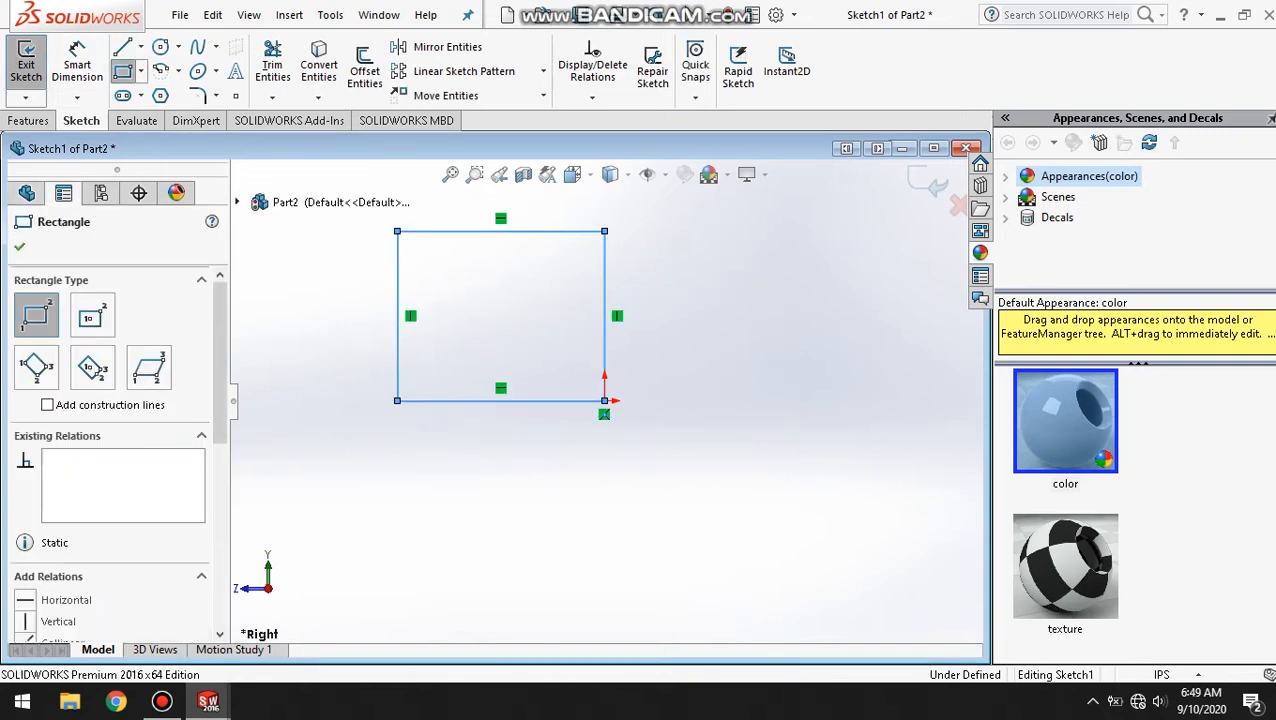
key("Escape")
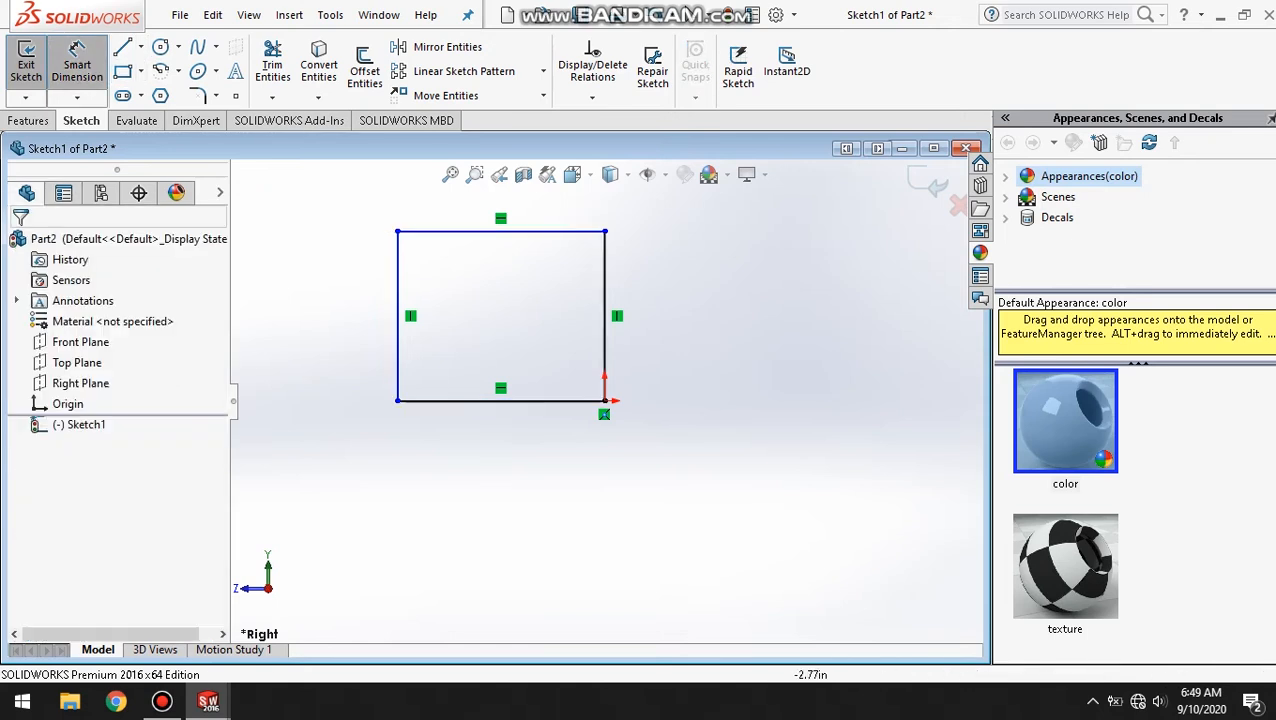
Dimension the rectangle's vertical side and set its height to 90 mm.
left_click(397, 231)
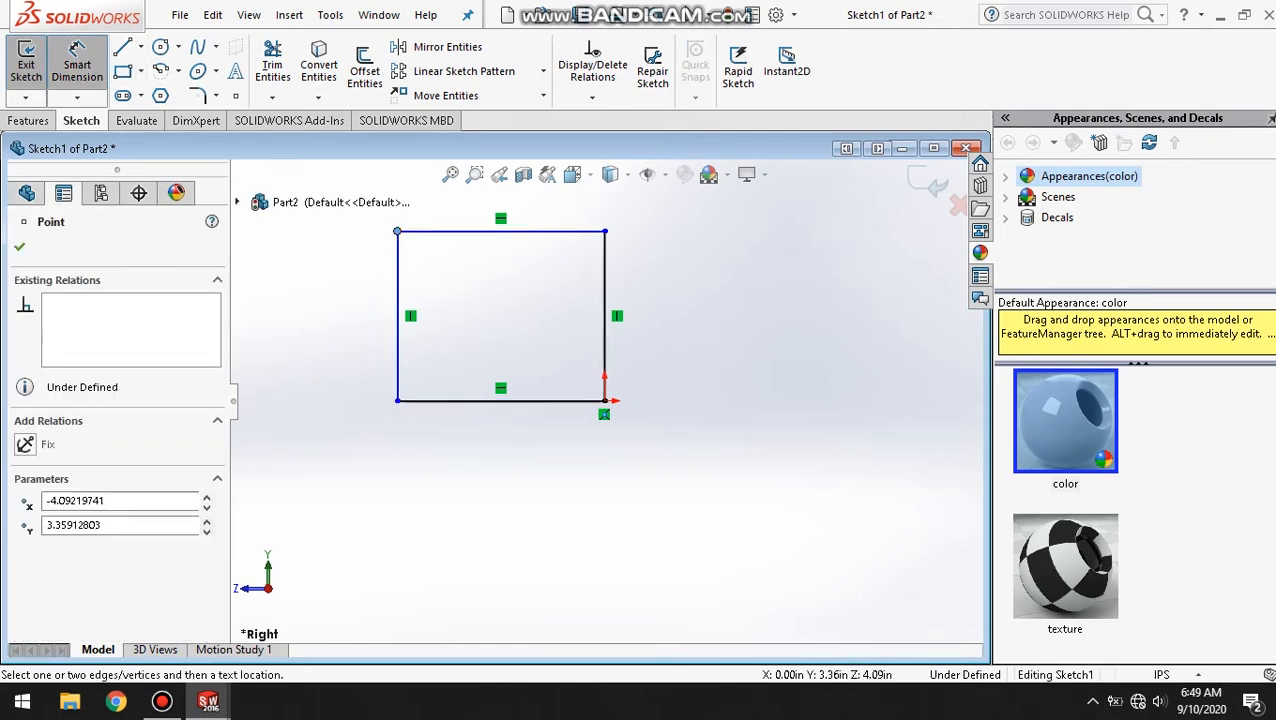
left_click(397, 400)
left_click(308, 370)
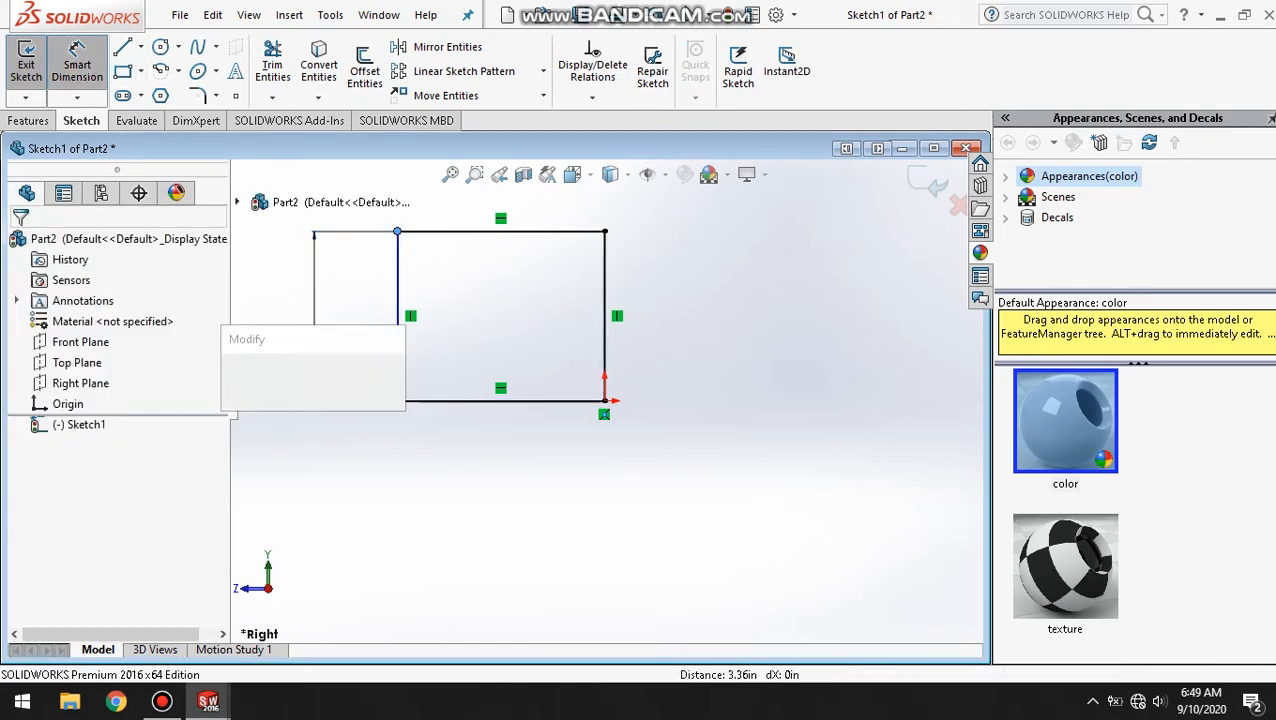
key("BackSpace")
type("90mm")
key("Return")
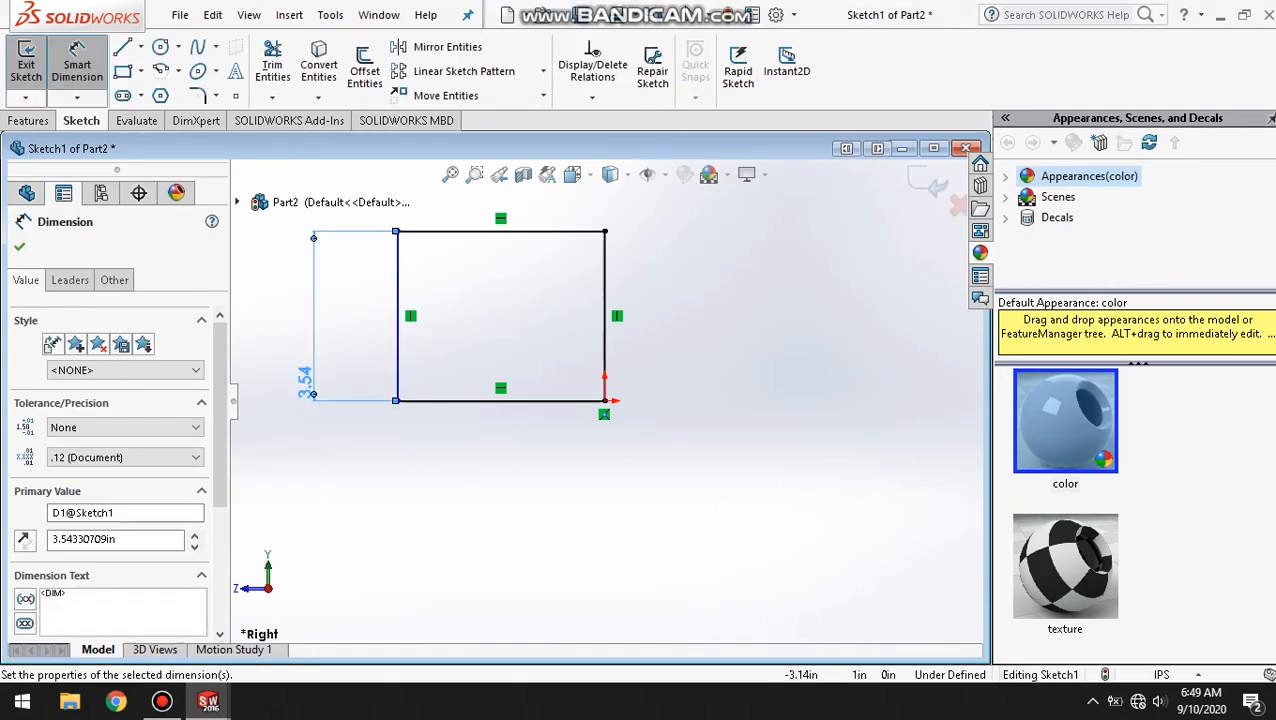
left_click_drag(397, 402, 497, 440)
key("Escape")
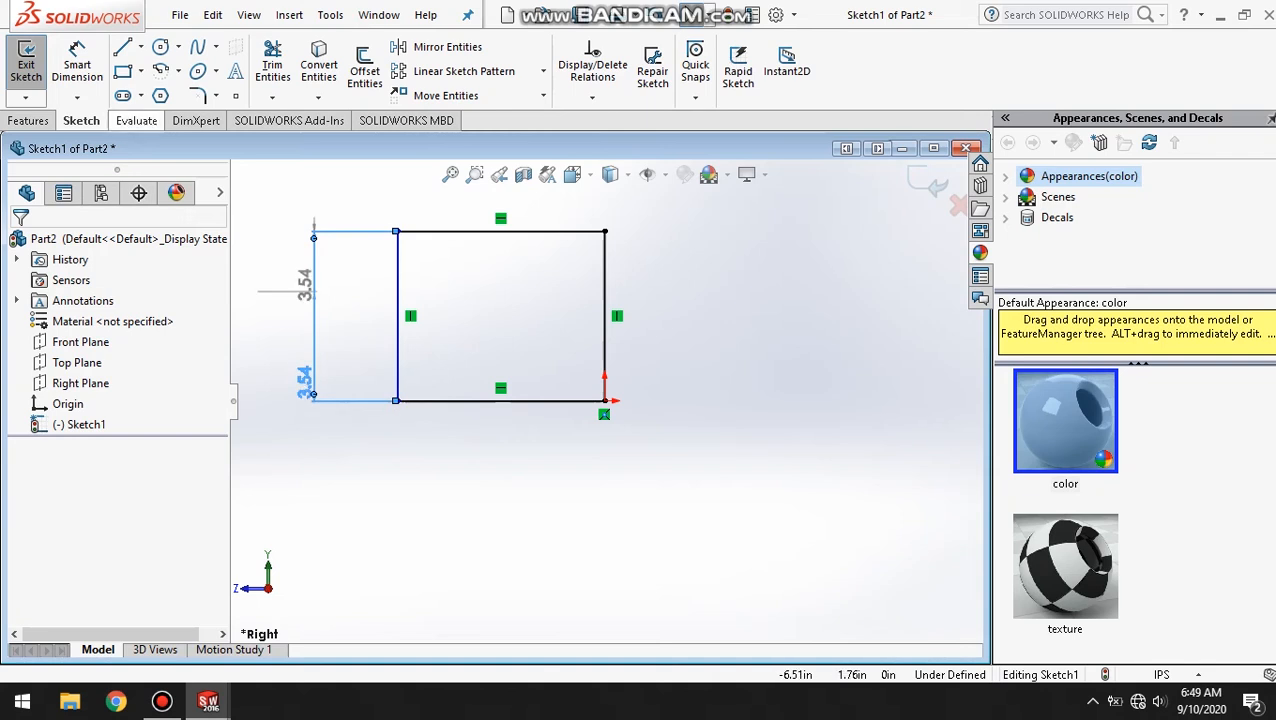
Dimension the rectangle's bottom edge and set its width to 60 mm.
left_click(77, 55)
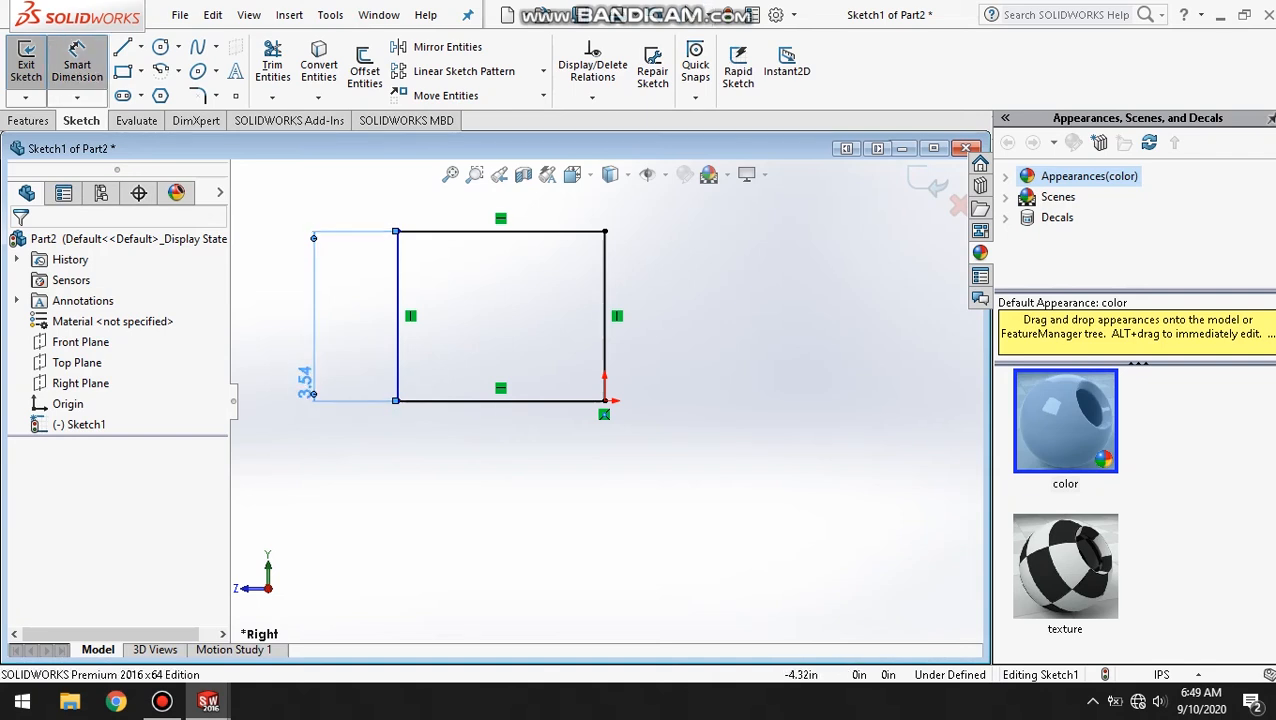
left_click(604, 401)
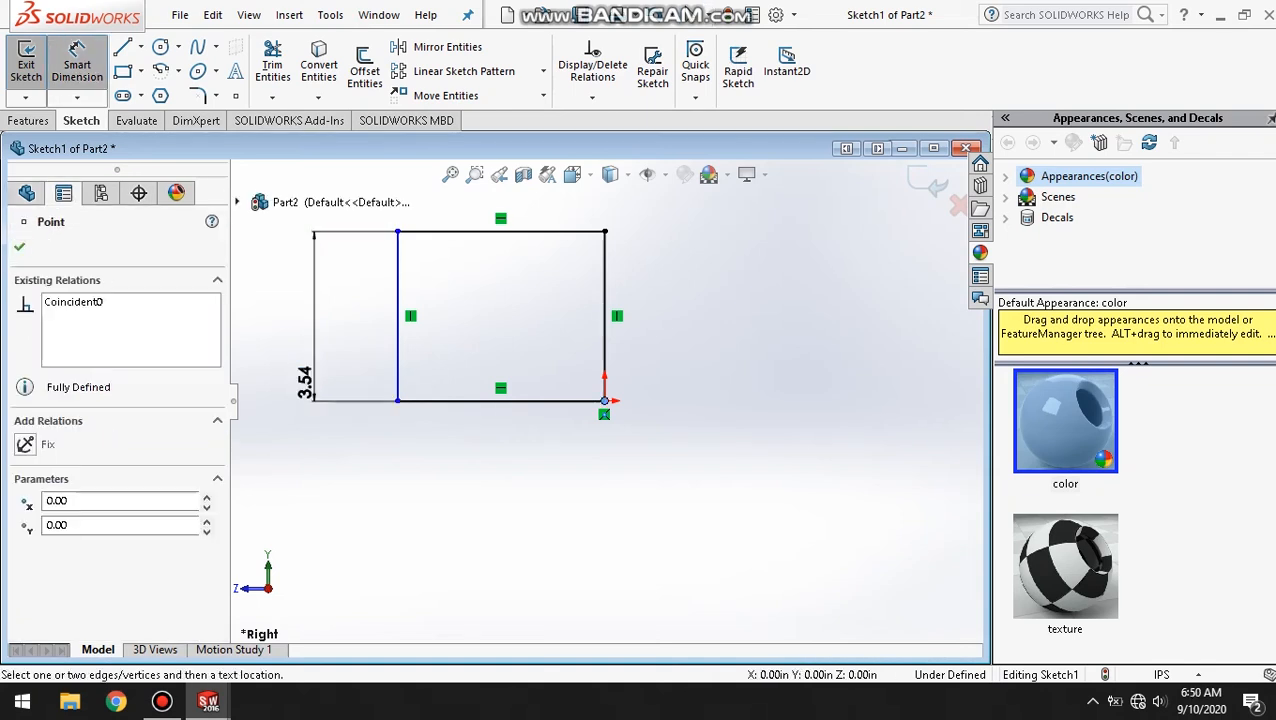
left_click(397, 400)
left_click(407, 500)
key("BackSpace")
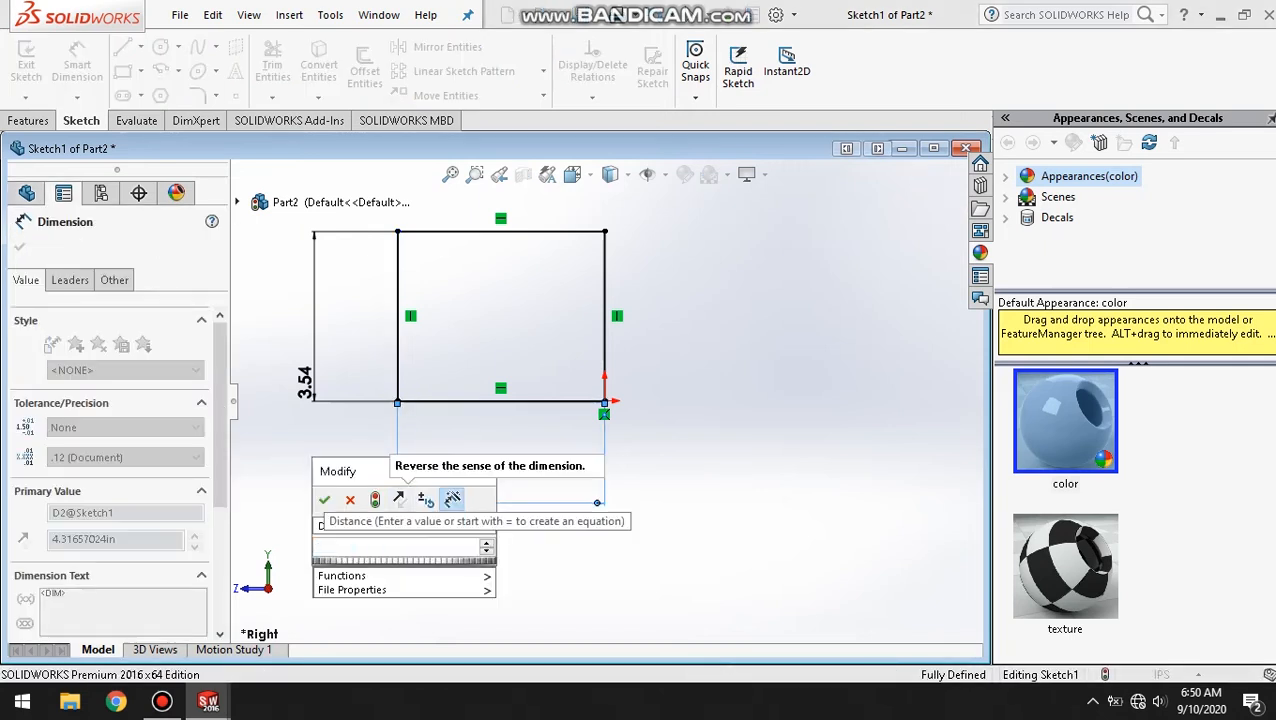
type("60mm")
key("Return")
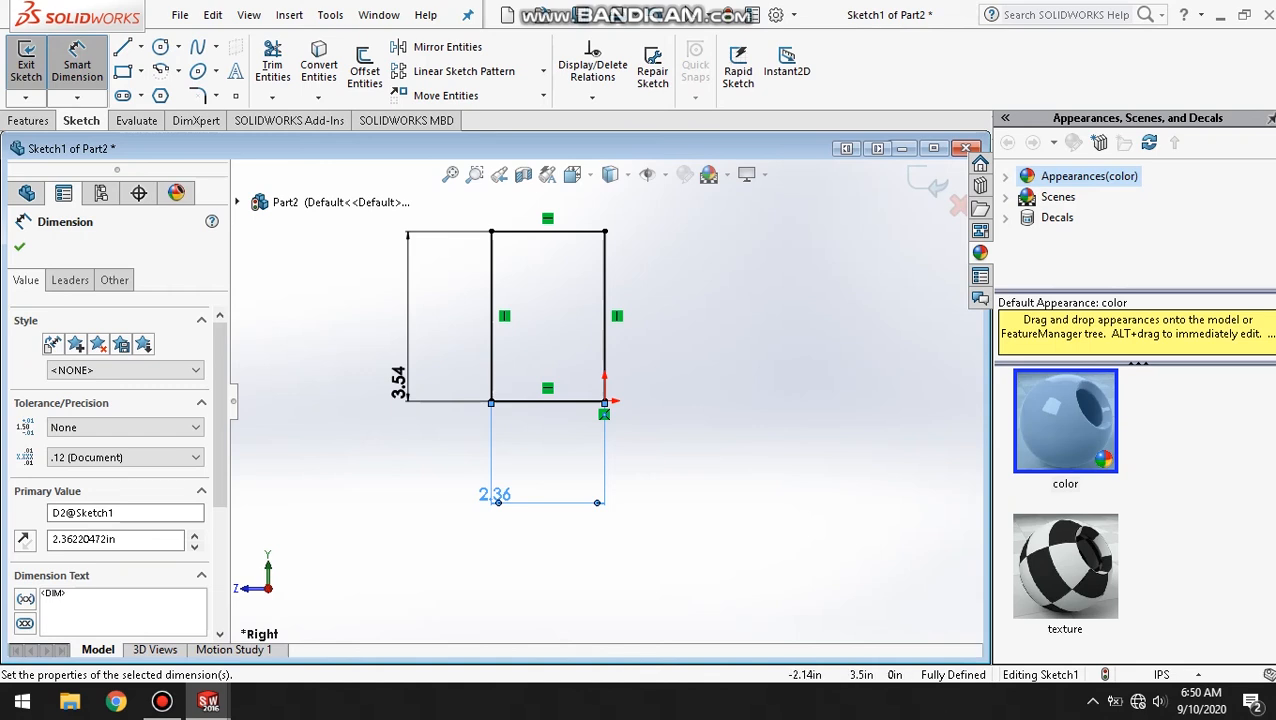
Draw a vertical centerline through the rectangle, from the midpoint of the top edge to the midpoint of the bottom edge.
left_click(450, 174)
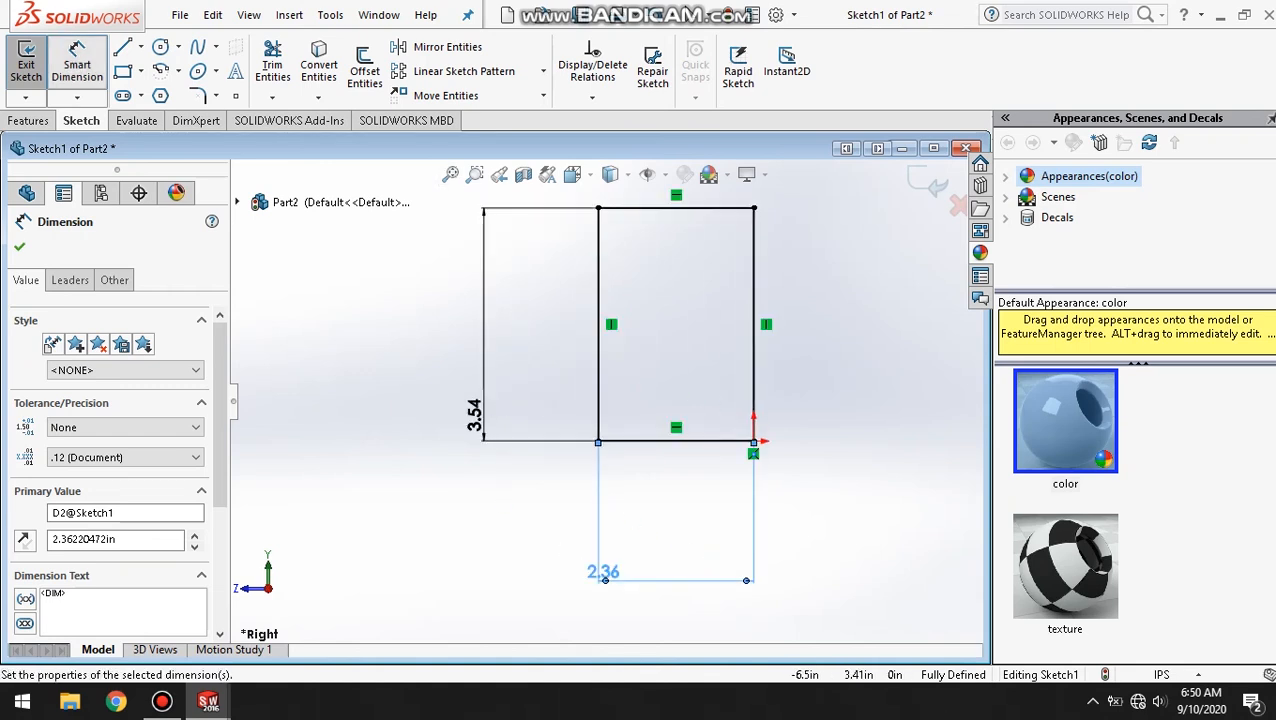
left_click(140, 46)
left_click(165, 88)
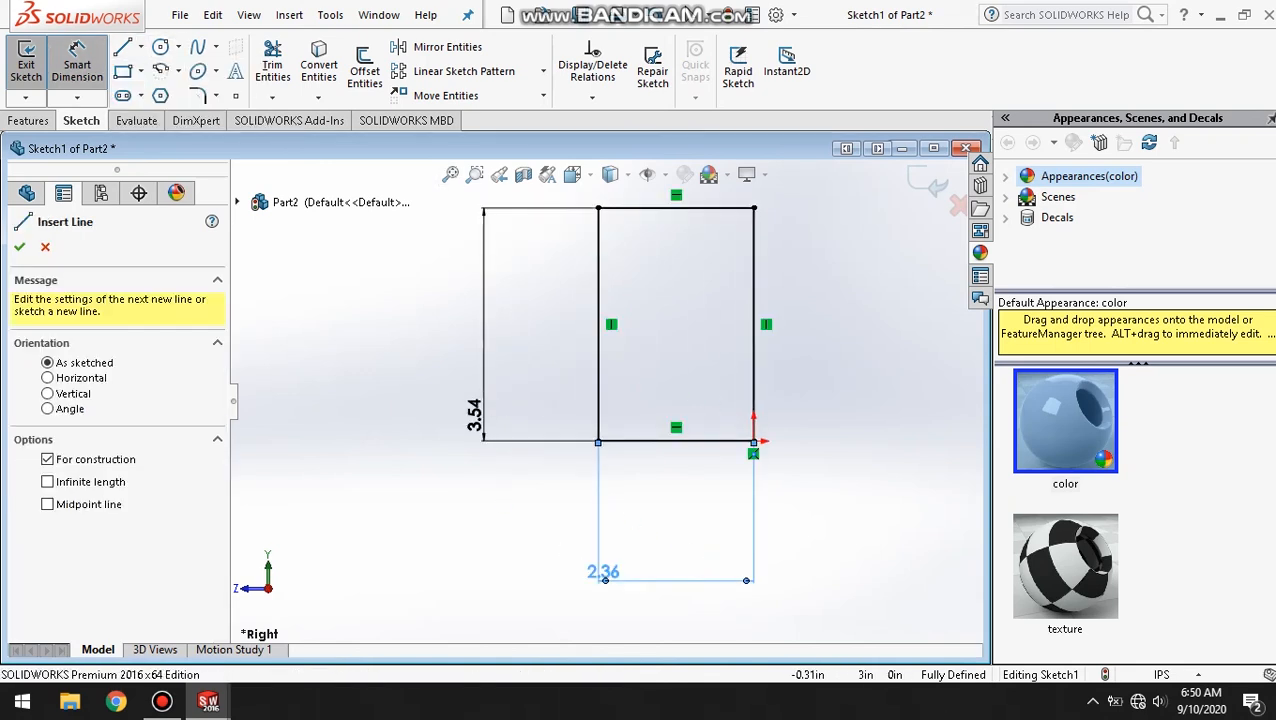
left_click(676, 207)
left_click(676, 441)
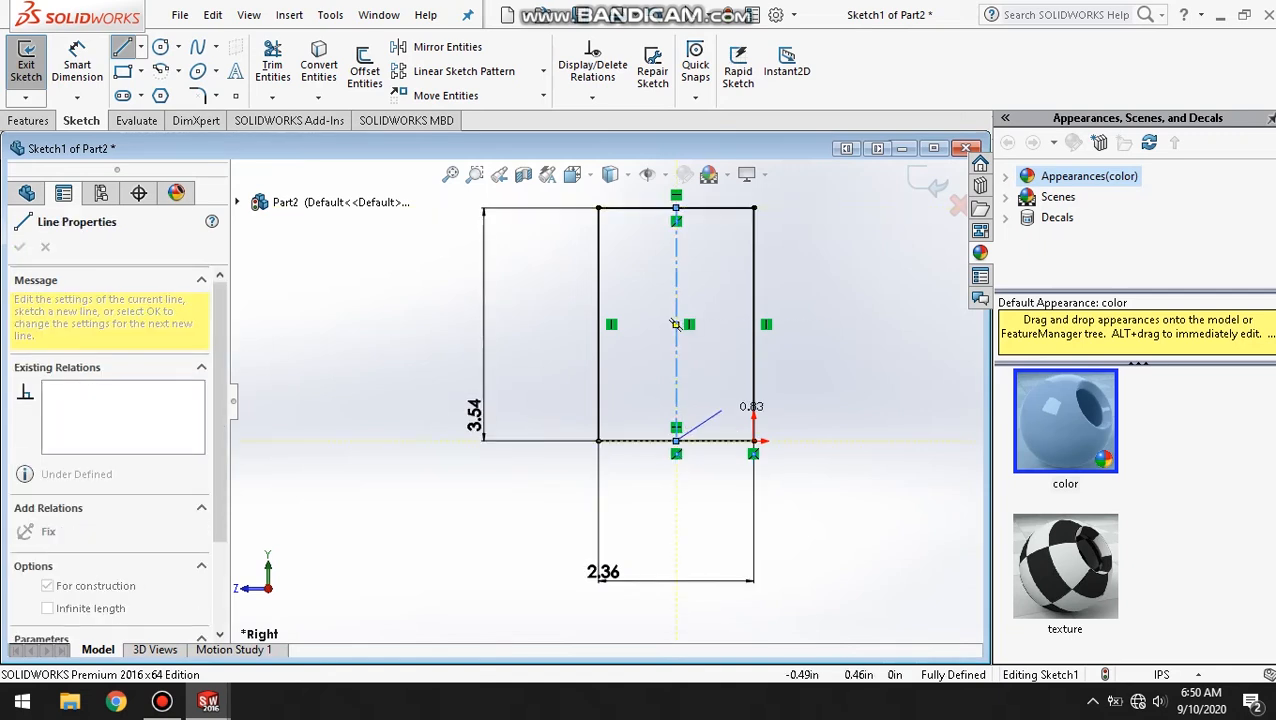
right_click(847, 300)
left_click(862, 314)
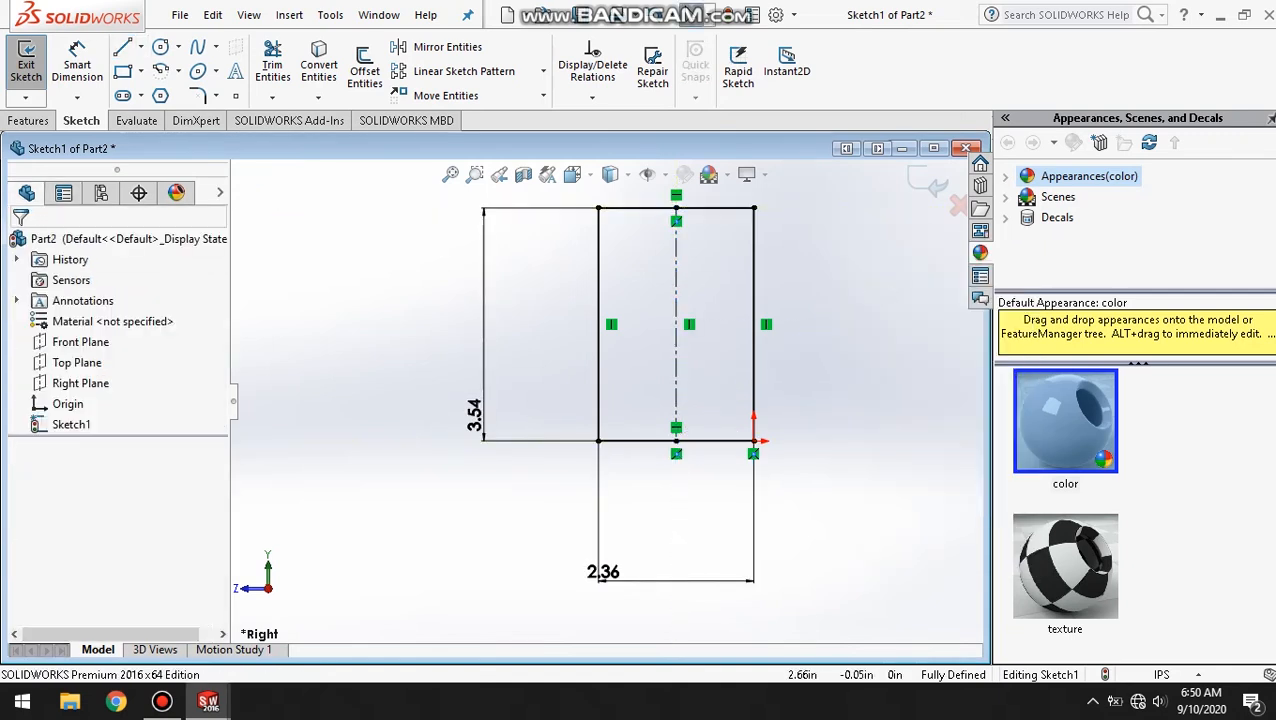
Draw a horizontal line in the rectangle's upper half, from the centerline to the right side.
left_click(122, 47)
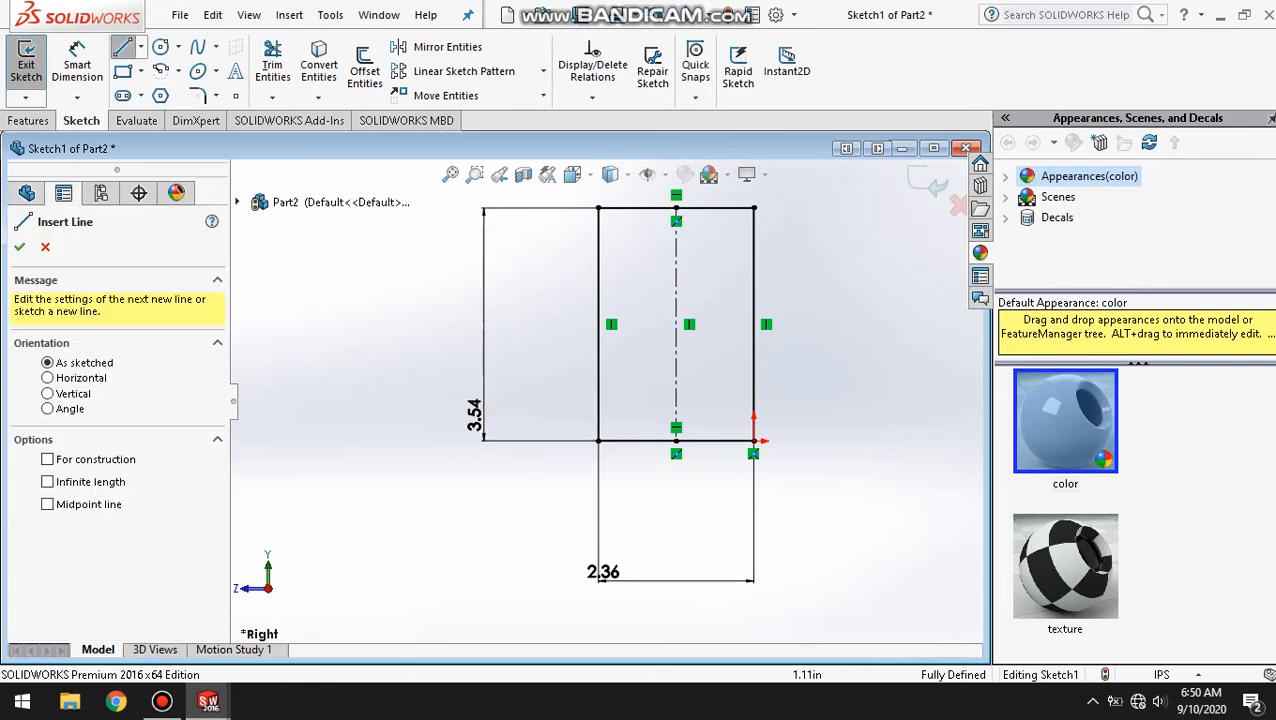
left_click(676, 324)
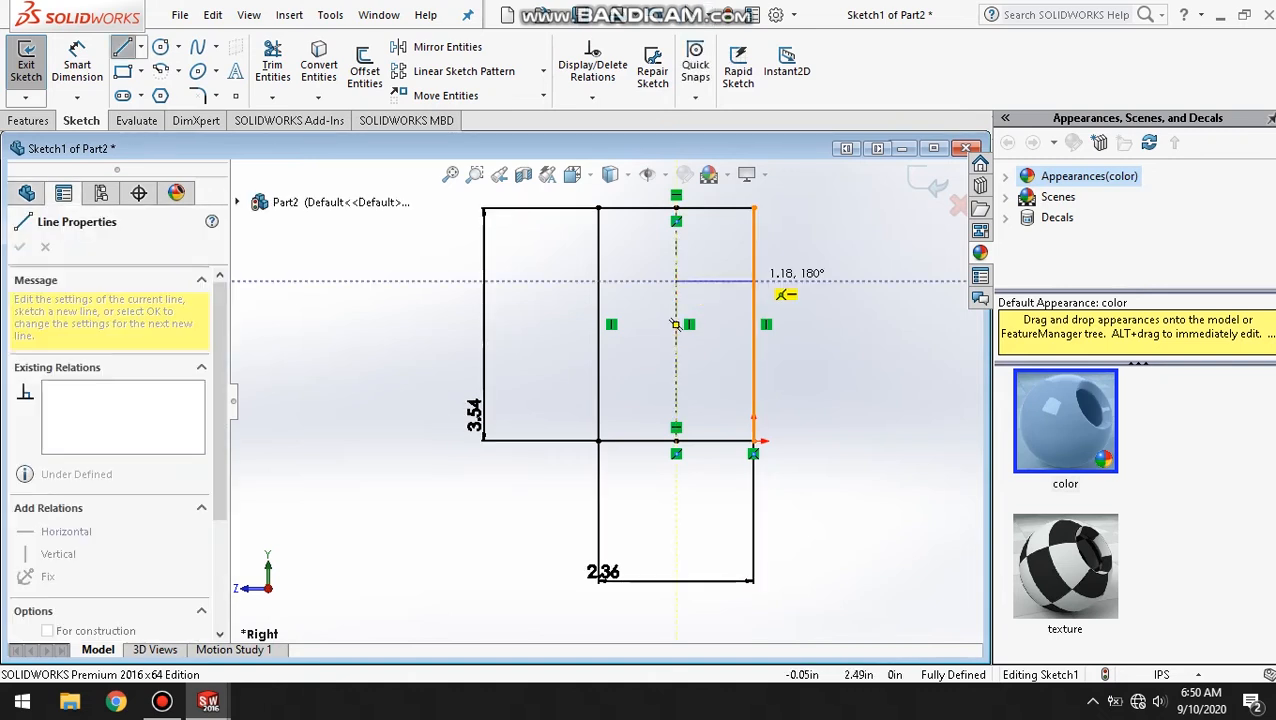
left_click(753, 280)
right_click(829, 262)
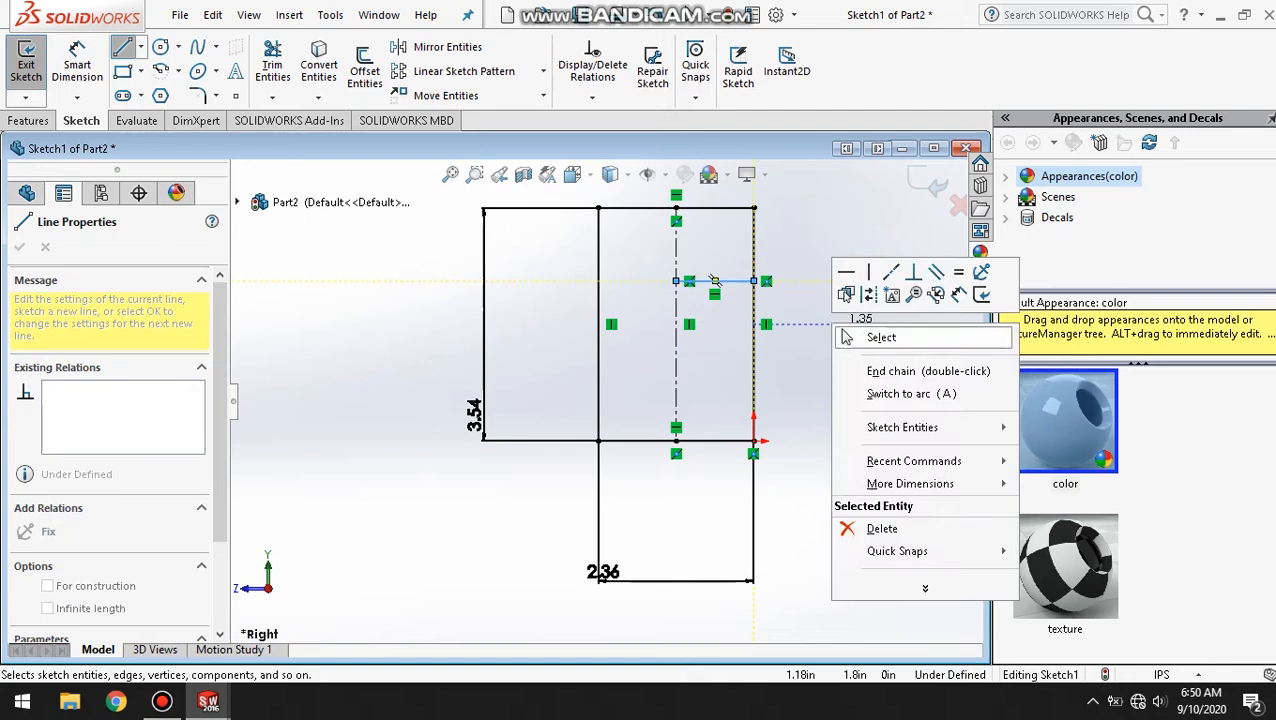
left_click(862, 336)
Draw a horizontal line in the rectangle's lower half, from the left side to the centerline.
left_click(122, 47)
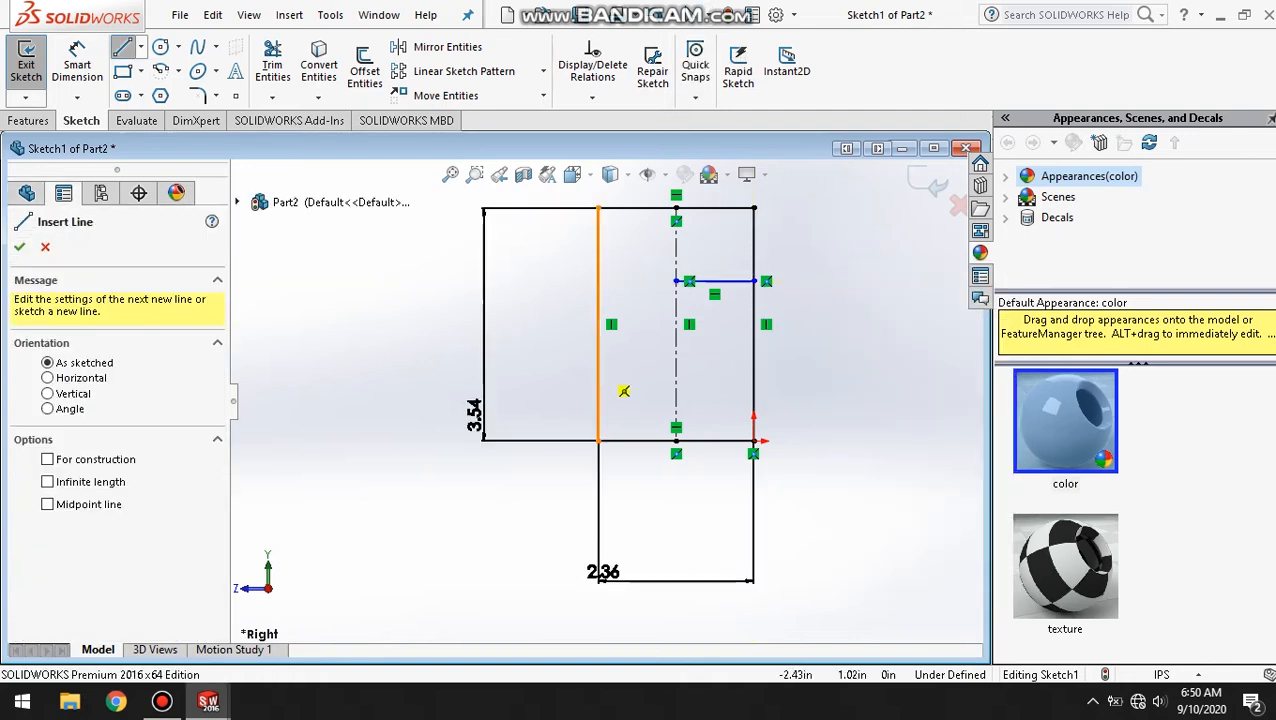
left_click(598, 373)
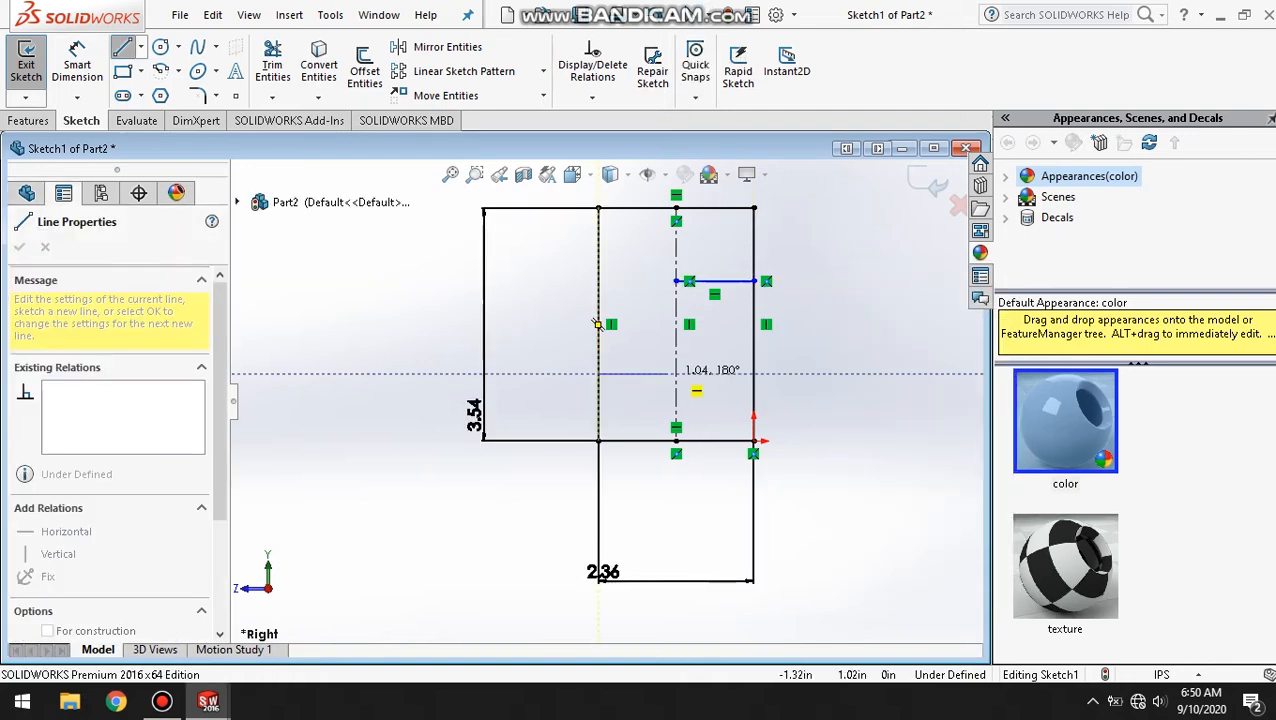
left_click(676, 374)
right_click(865, 324)
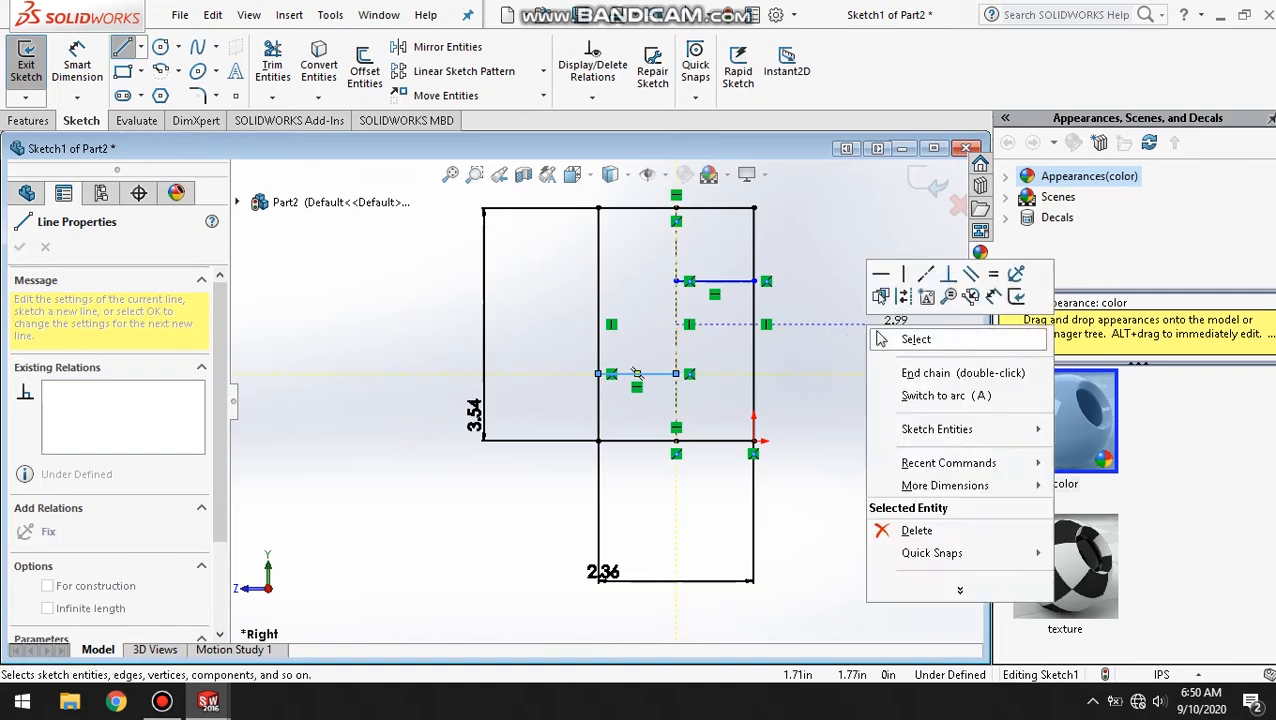
left_click(896, 339)
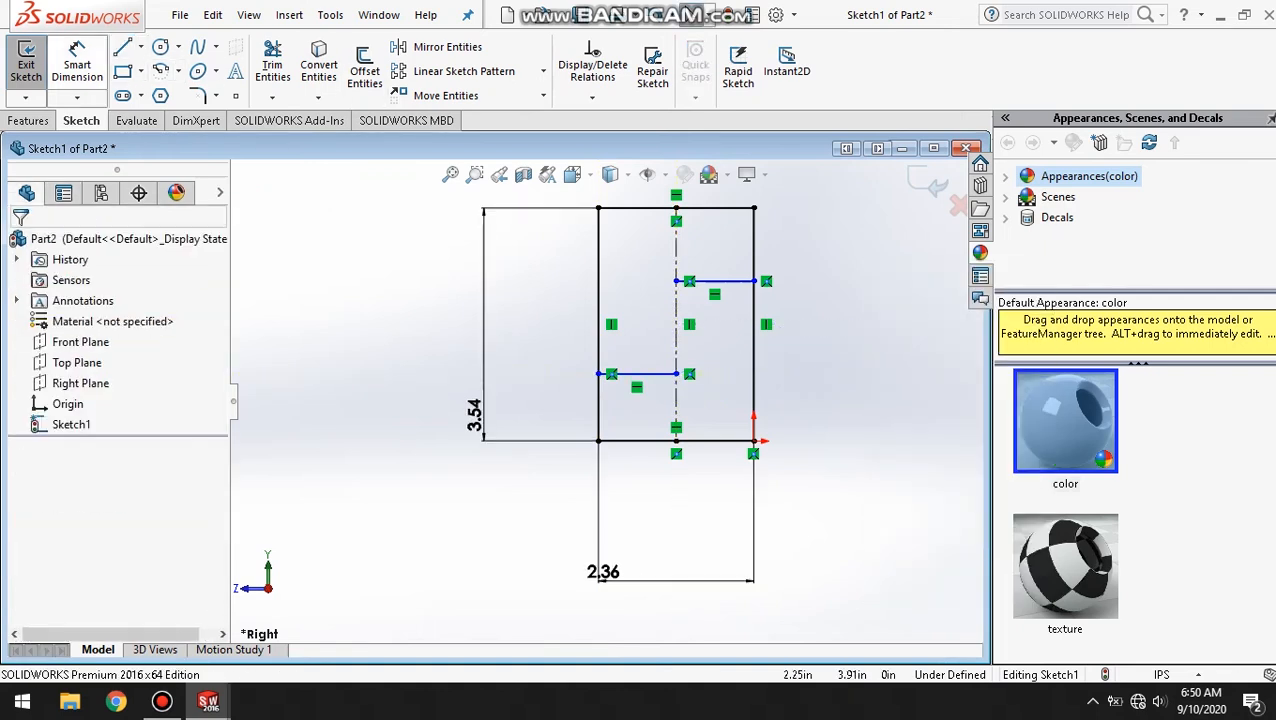
Dimension the upper-right horizontal line at 30 mm below the rectangle's top edge.
left_click(77, 60)
left_click(700, 208)
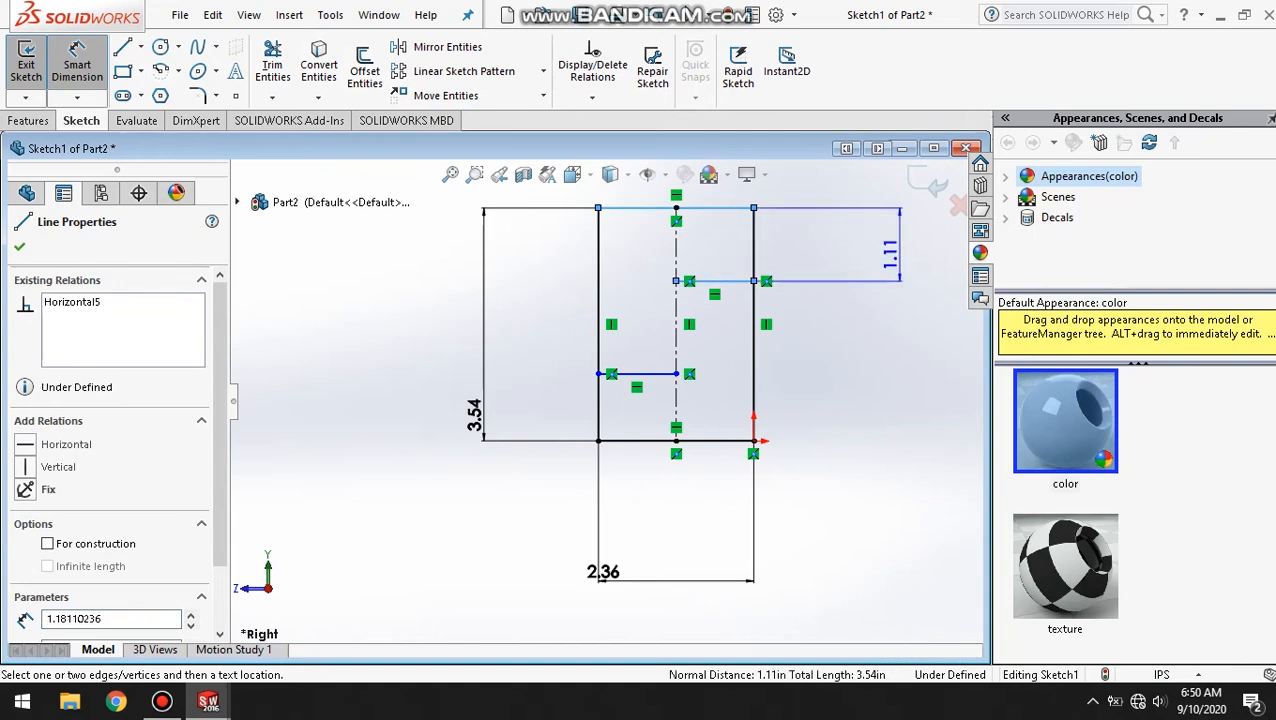
left_click(770, 250)
type("30mm")
key("Return")
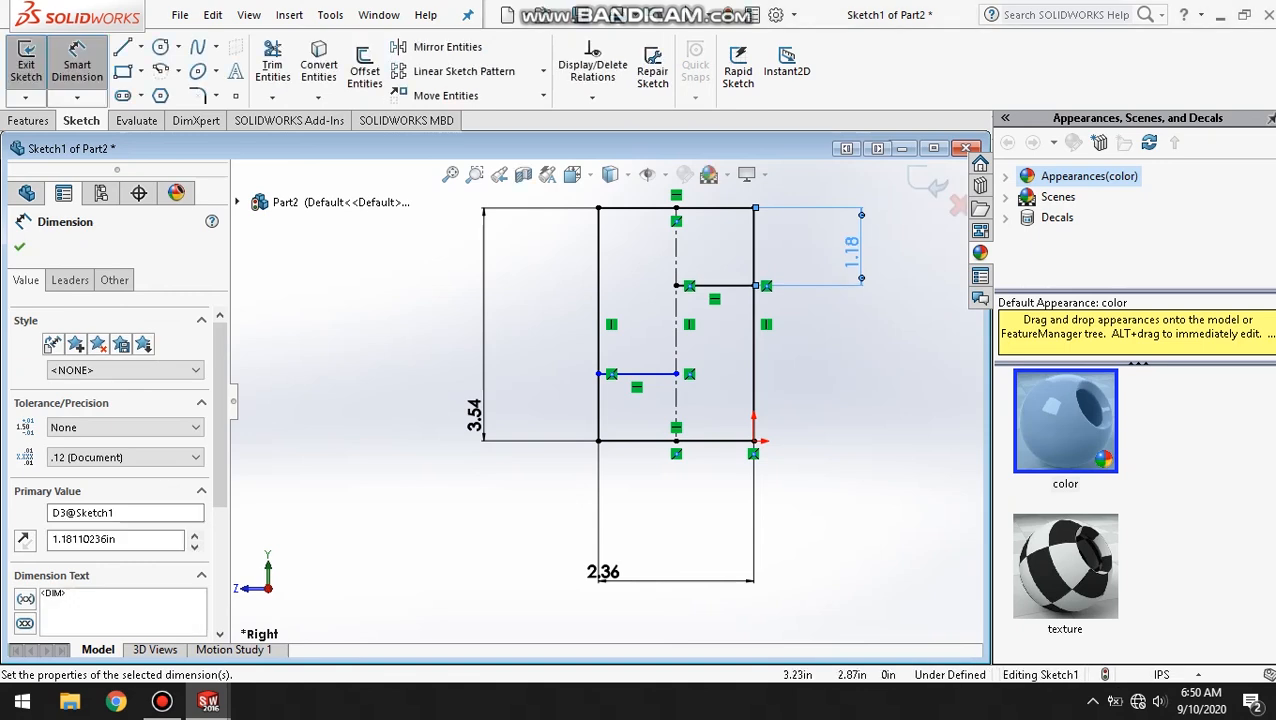
Dimension the lower-left horizontal line at 30 mm above the rectangle's bottom edge.
left_click(660, 440)
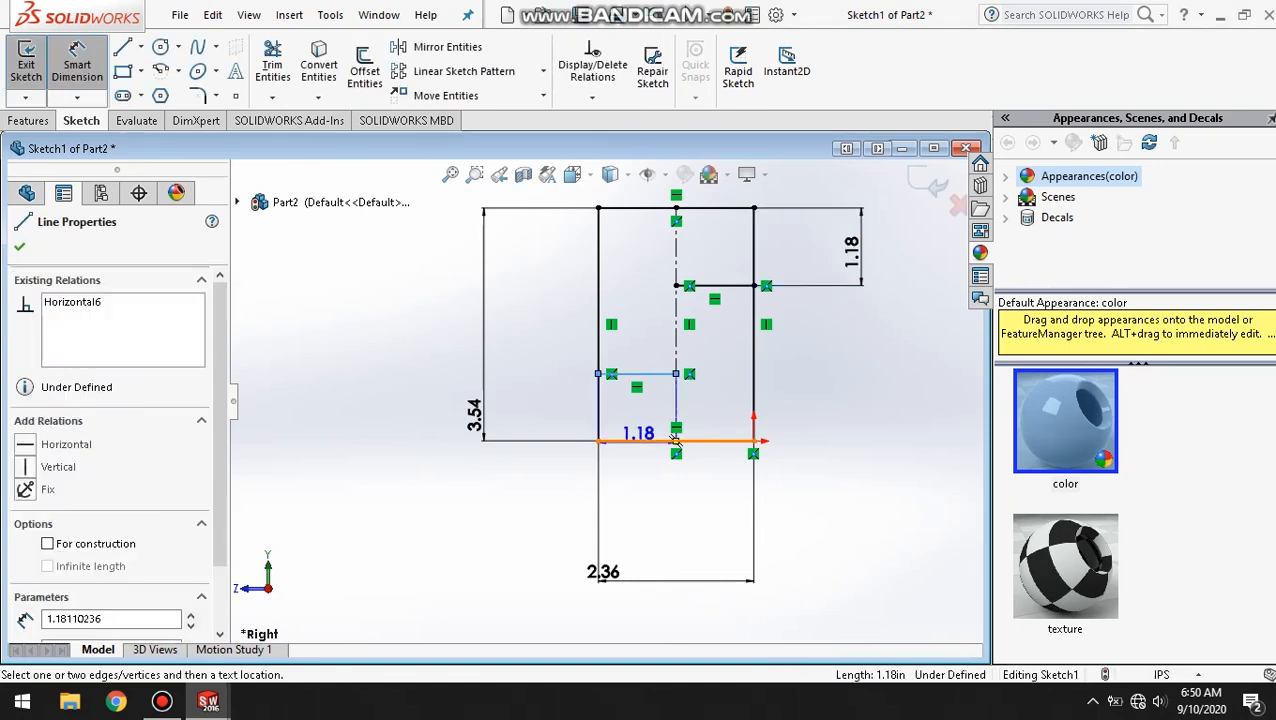
left_click(640, 374)
left_click(522, 405)
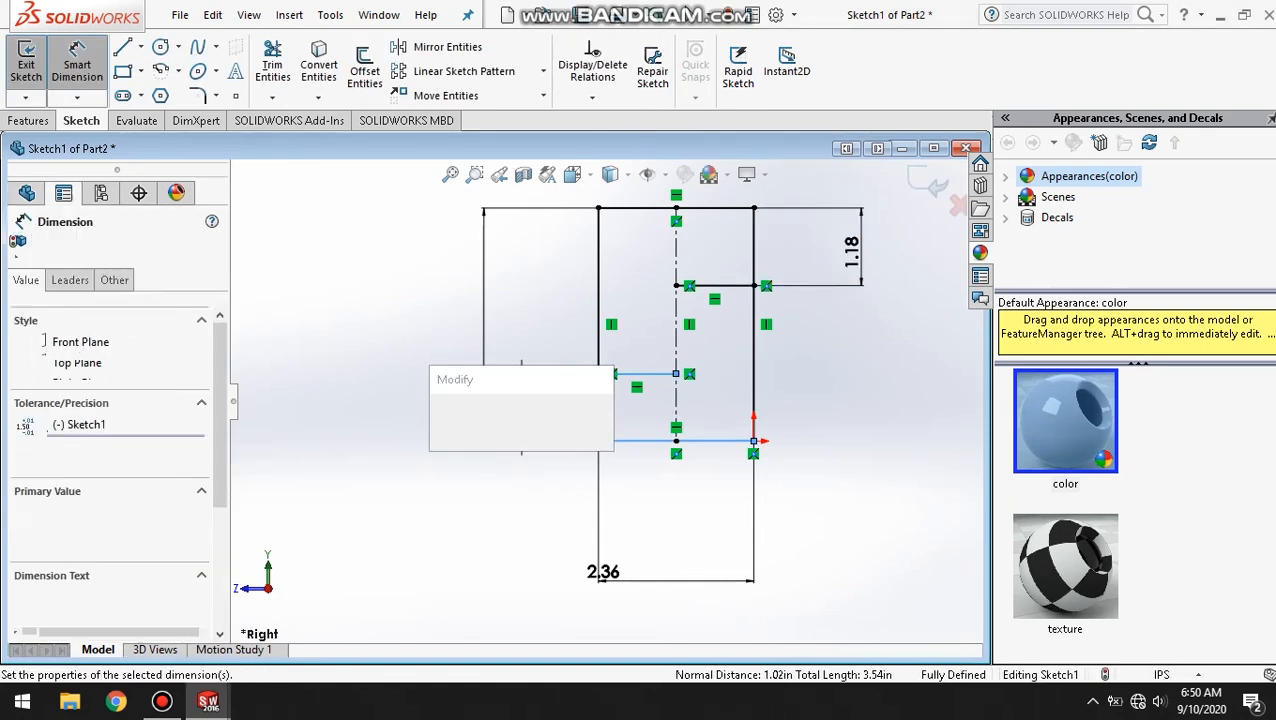
type("30mm")
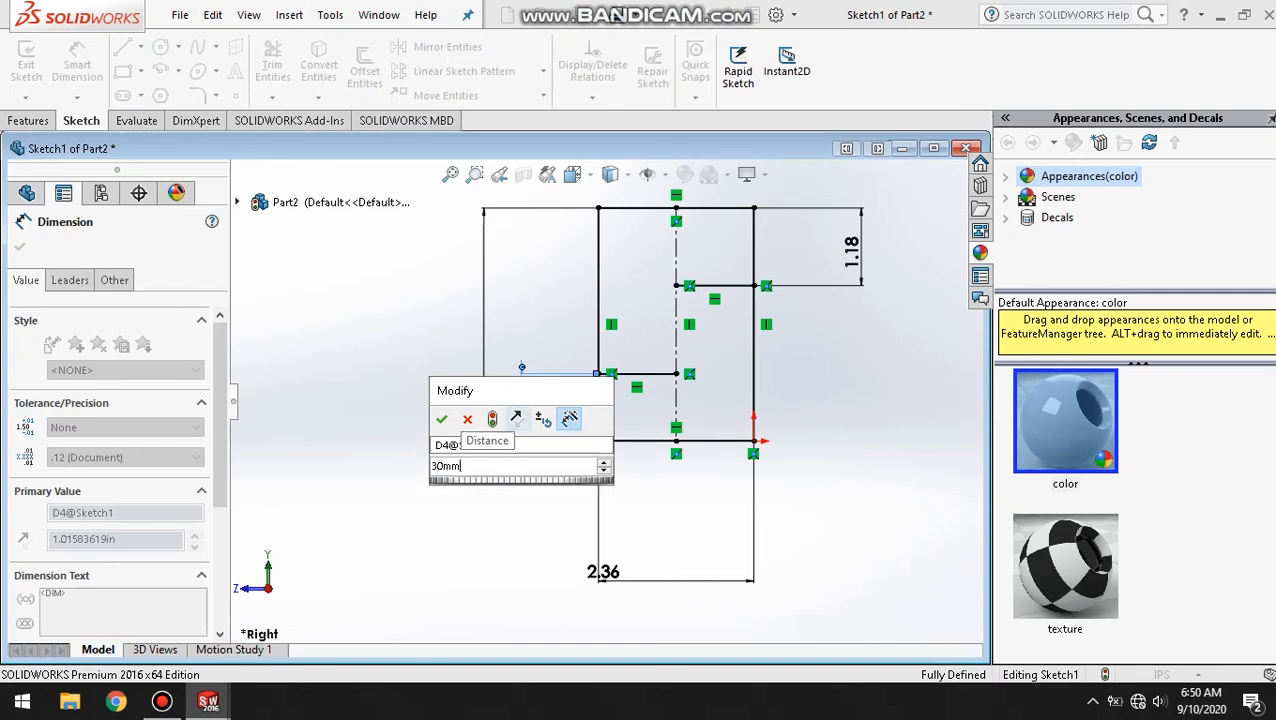
key("Return")
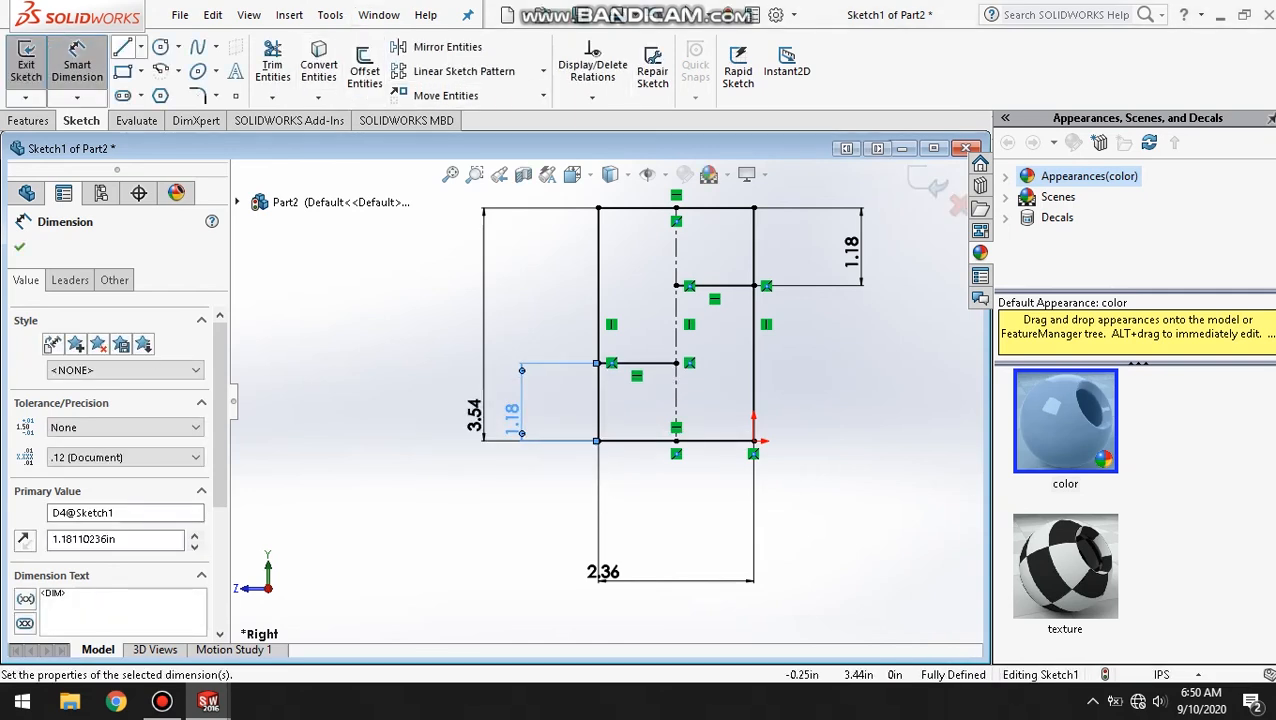
Draw a vertical line along the centerline from the rectangle's top edge down to the inner end of the upper-right horizontal line.
left_click(122, 47)
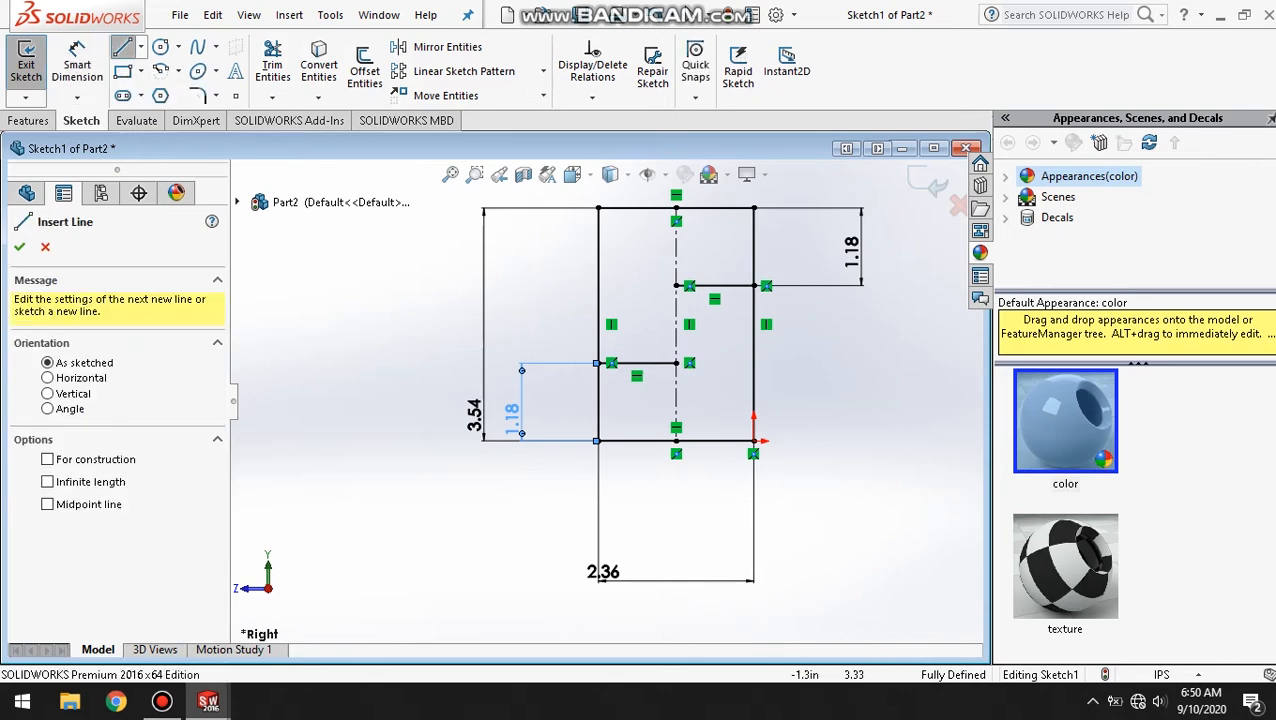
left_click(676, 222)
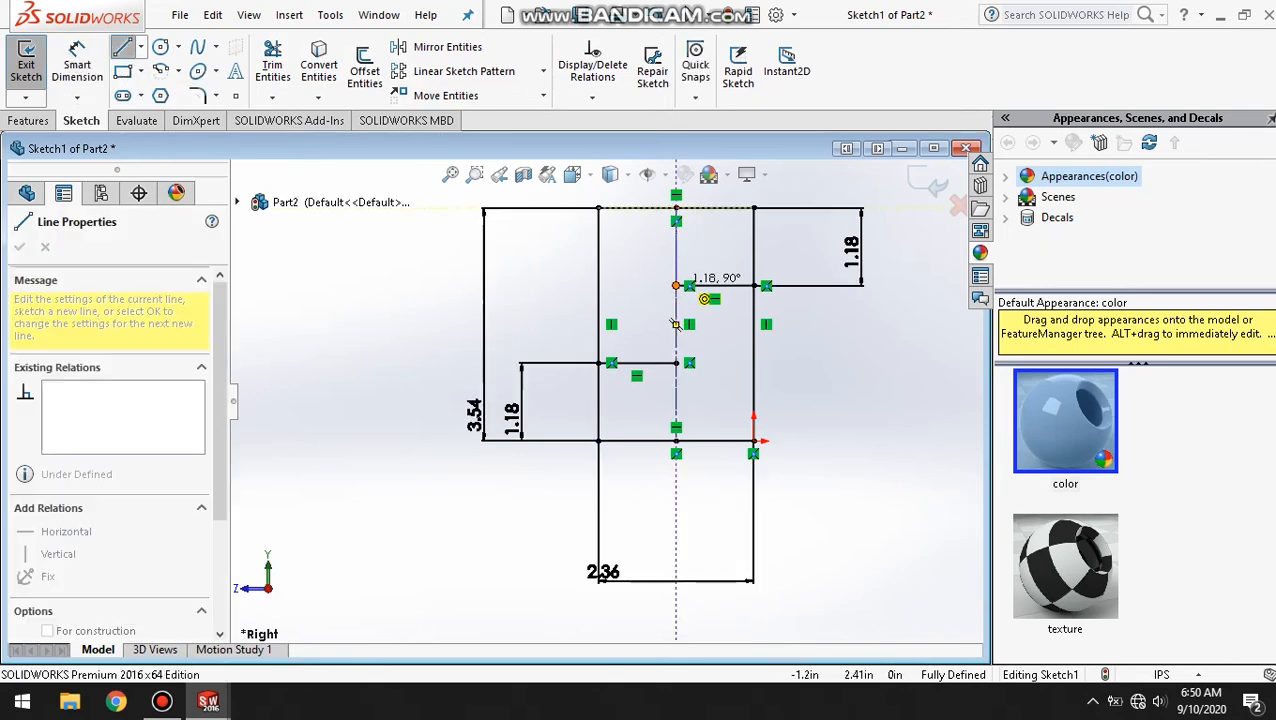
left_click(676, 286)
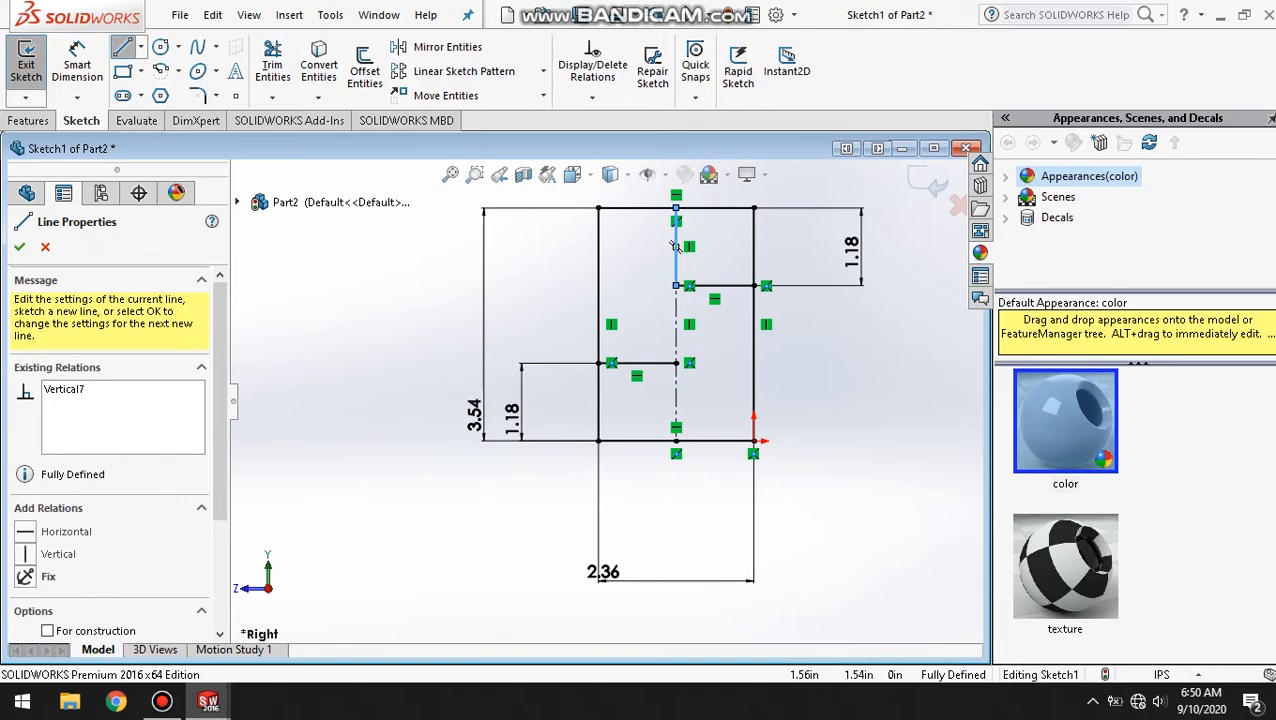
right_click(882, 273)
left_click(911, 352)
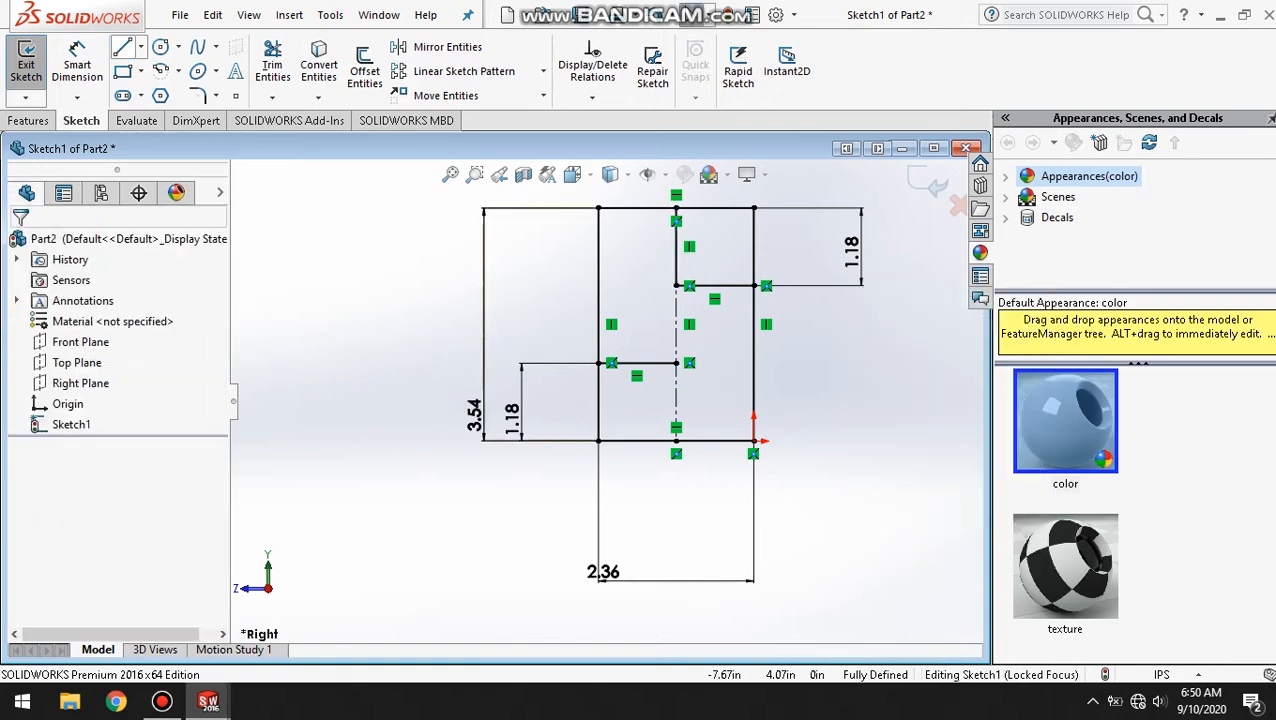
left_click(123, 47)
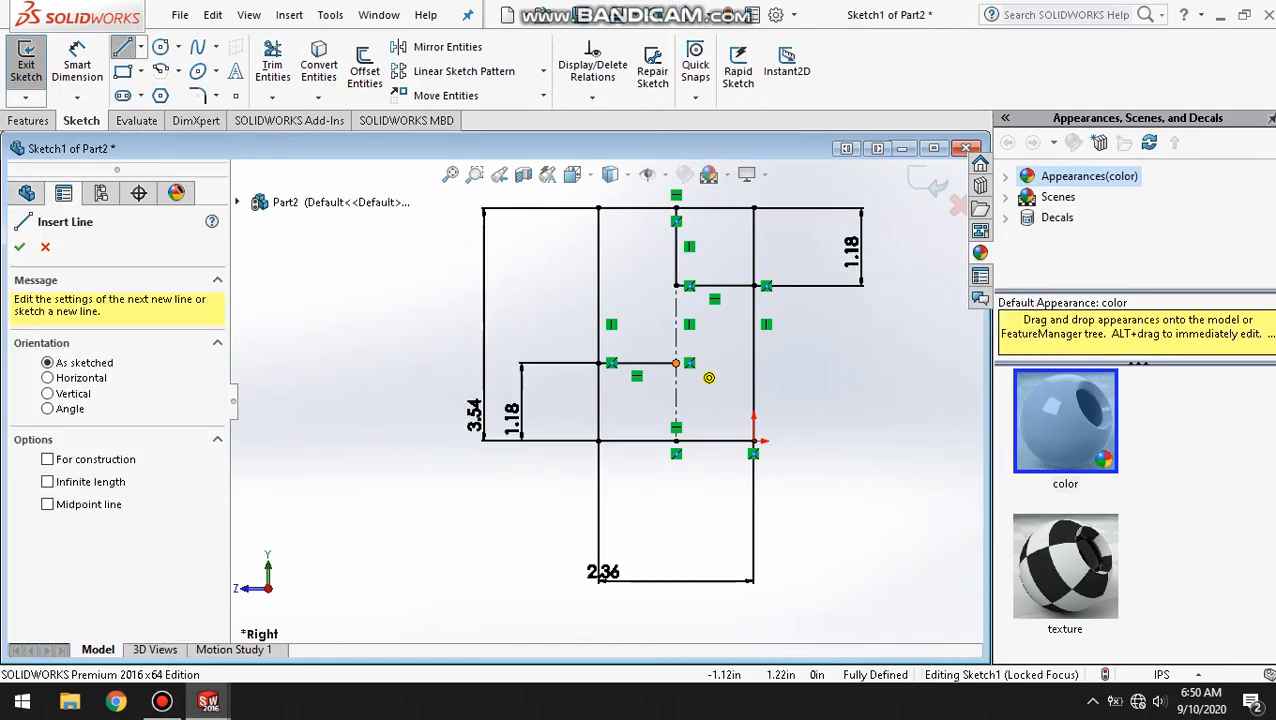
left_click(676, 362)
left_click(676, 430)
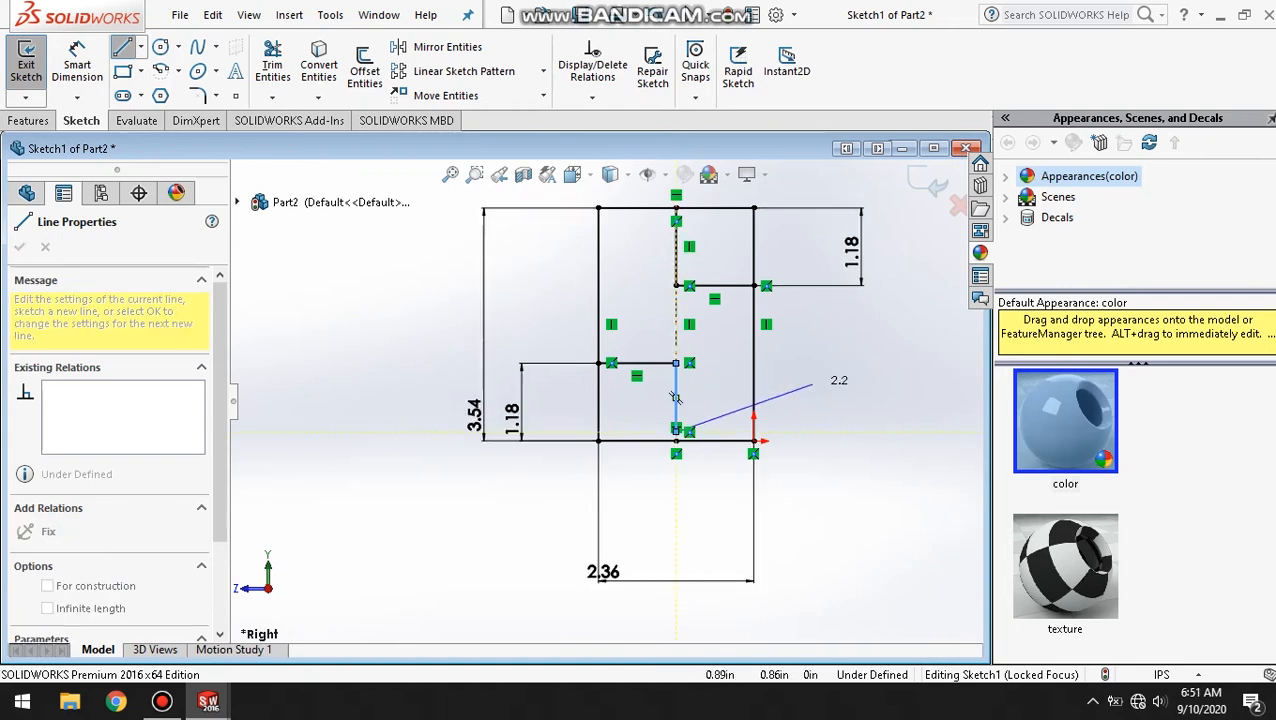
key("Escape")
key("Escape")
Draw a vertical line along the centerline from the inner end of the lower-left horizontal line down to the rectangle's bottom edge.
key("l")
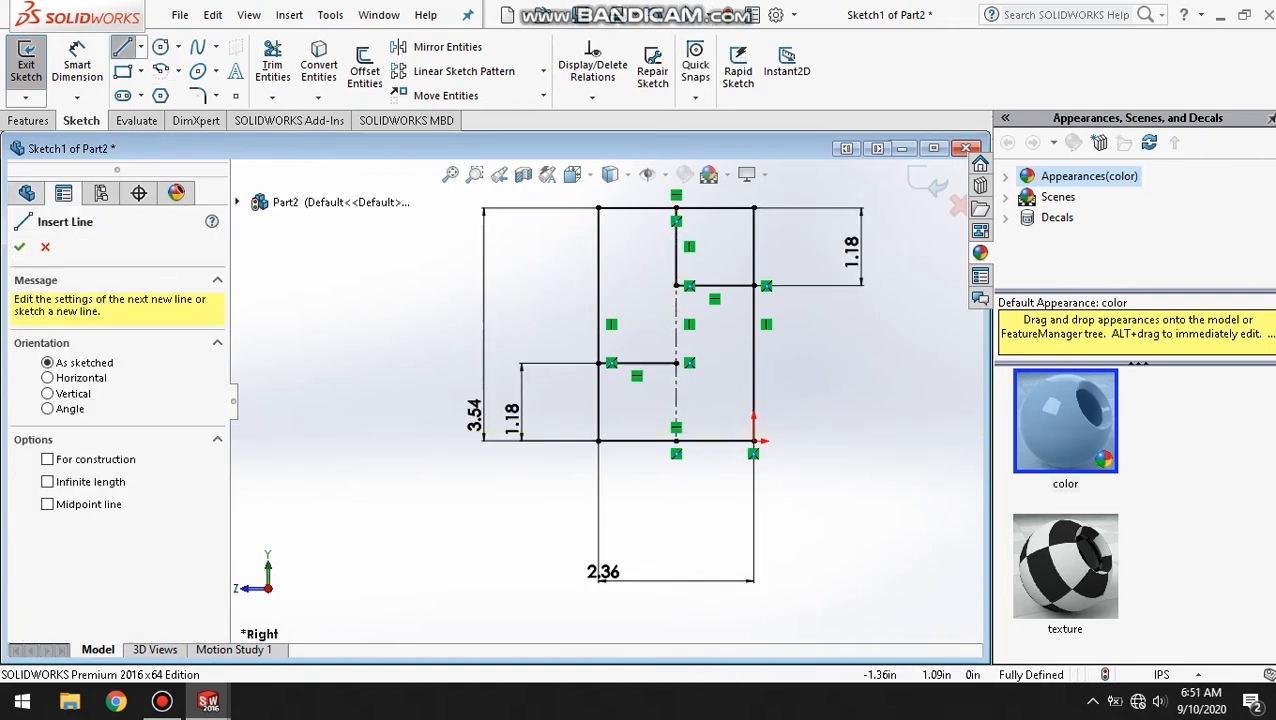
left_click(676, 363)
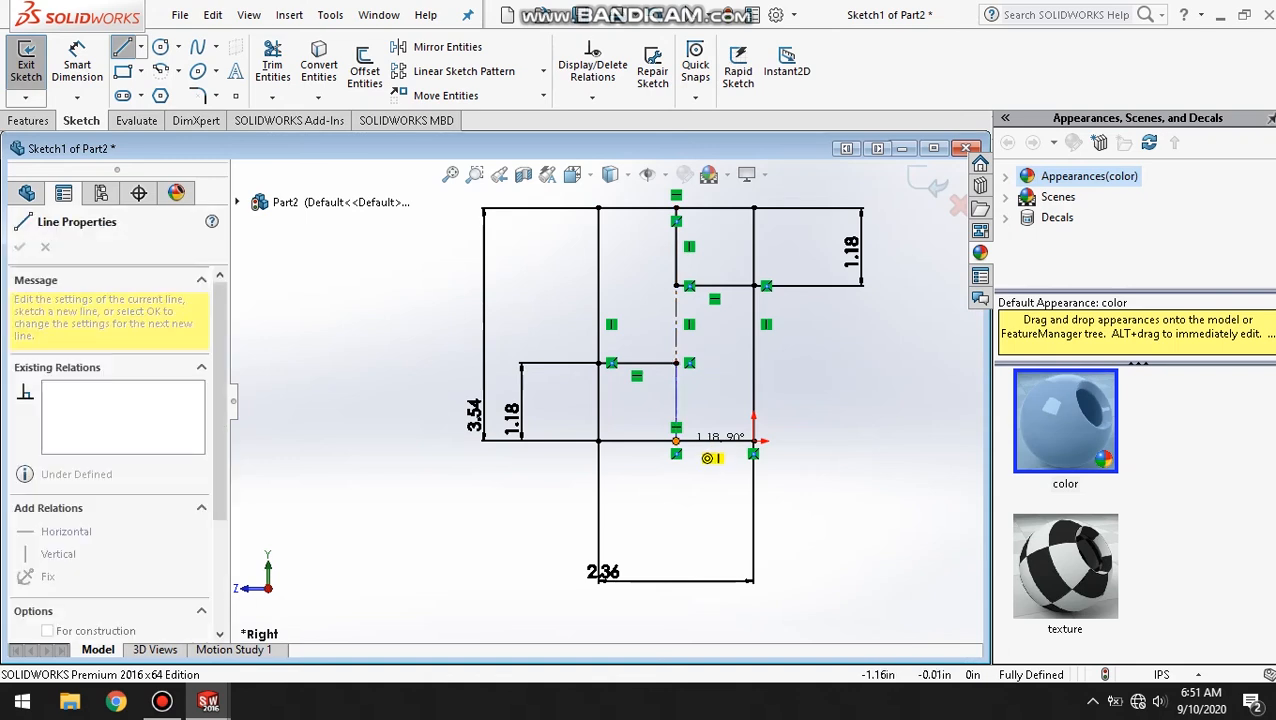
left_click(676, 440)
right_click(877, 370)
left_click(922, 388)
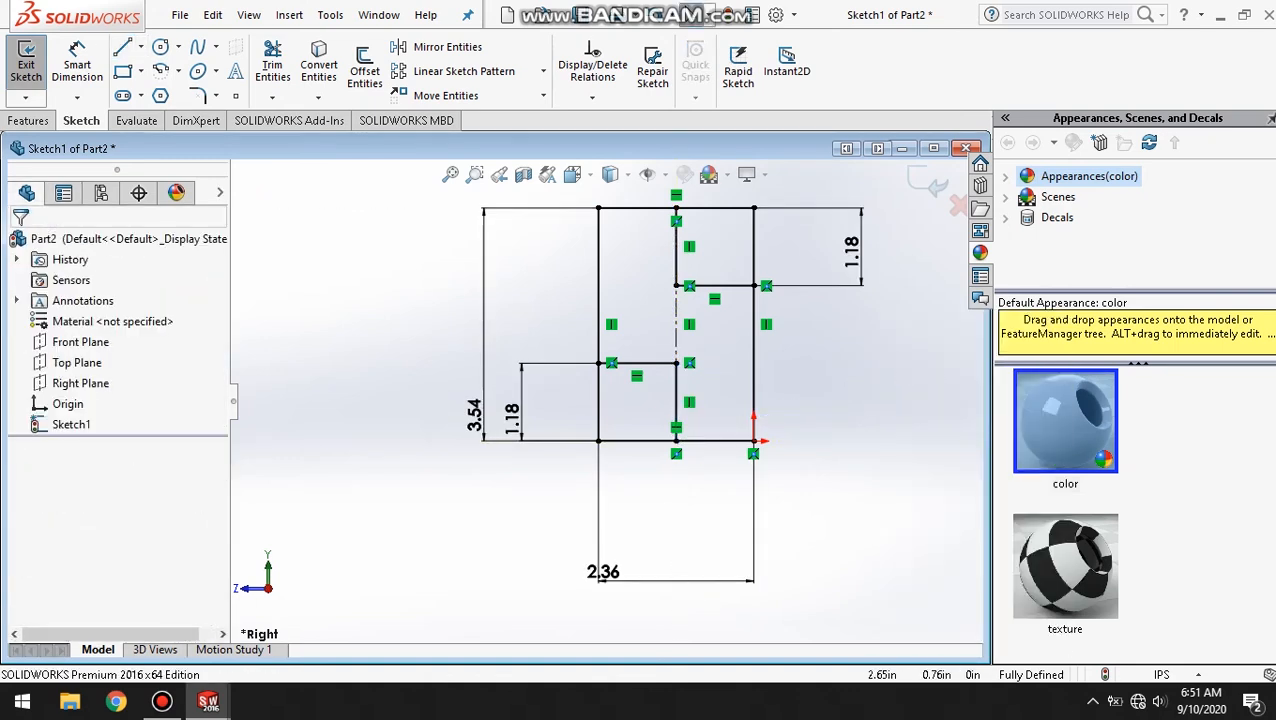
Power-trim the rectangle's outer edges at the lower-left and upper-right corners, leaving a Z-shaped stepped profile.
left_click(272, 66)
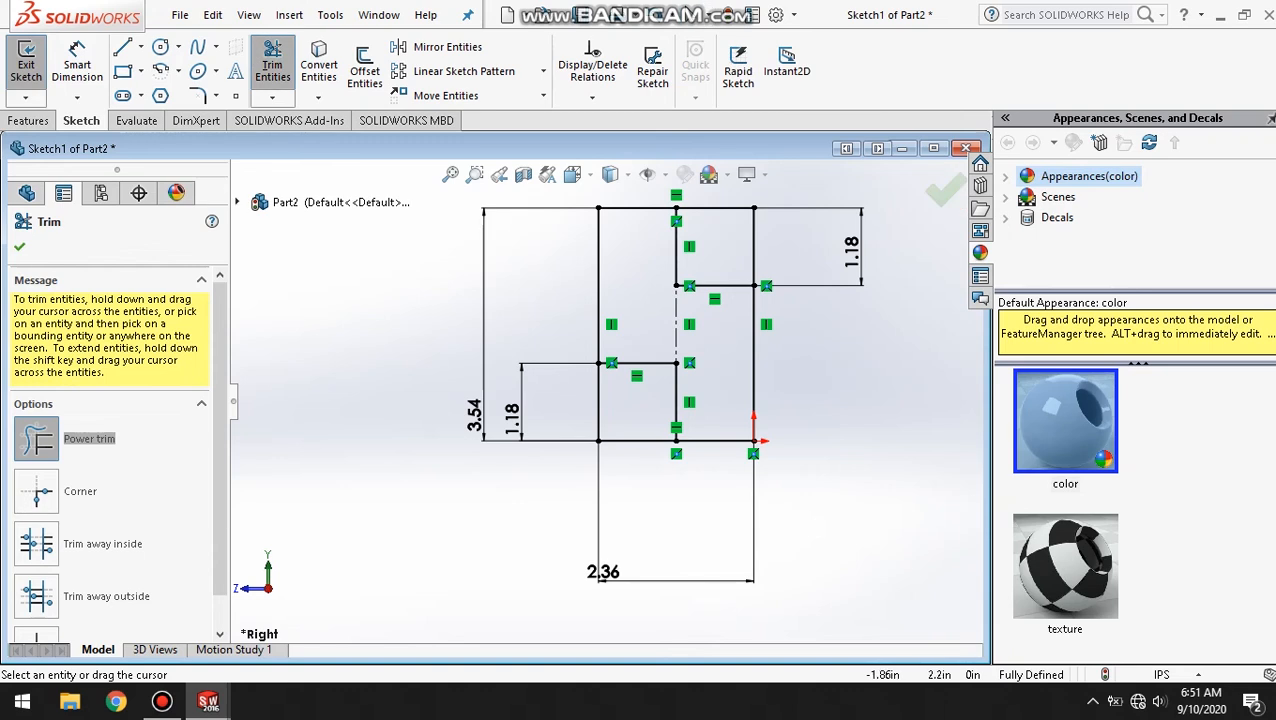
left_click_drag(630, 407, 630, 445)
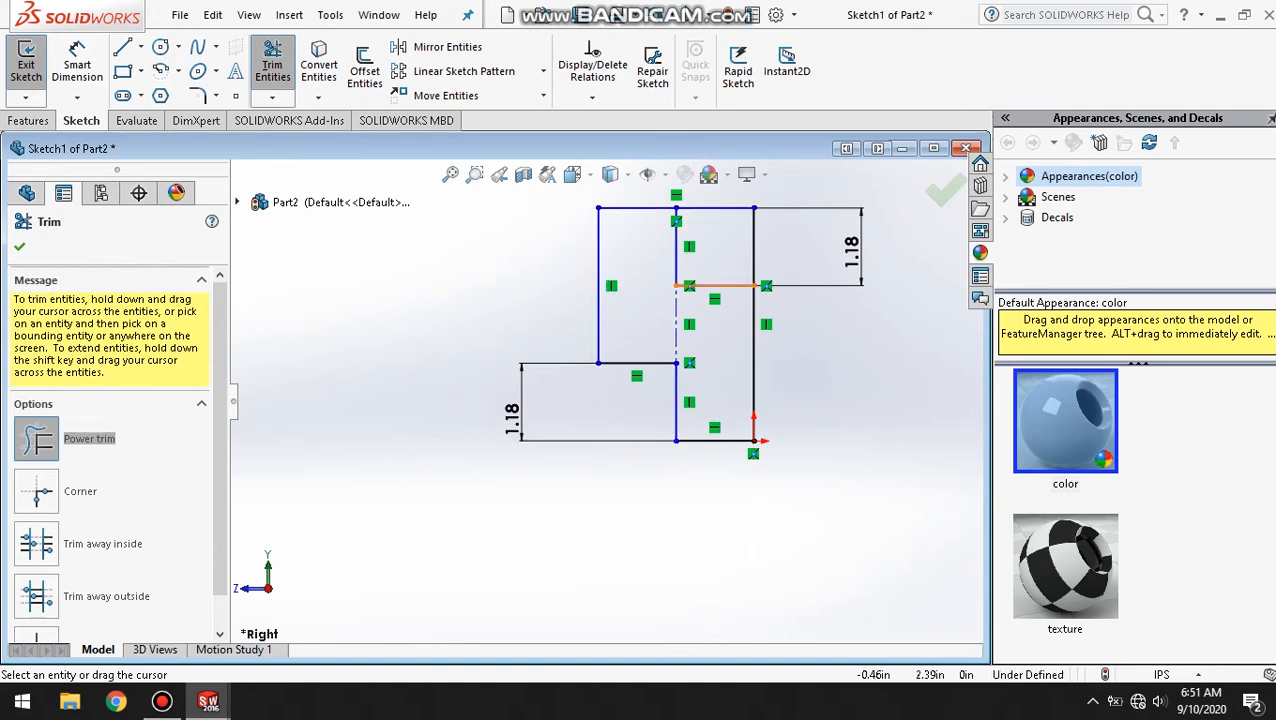
left_click_drag(721, 240, 722, 245)
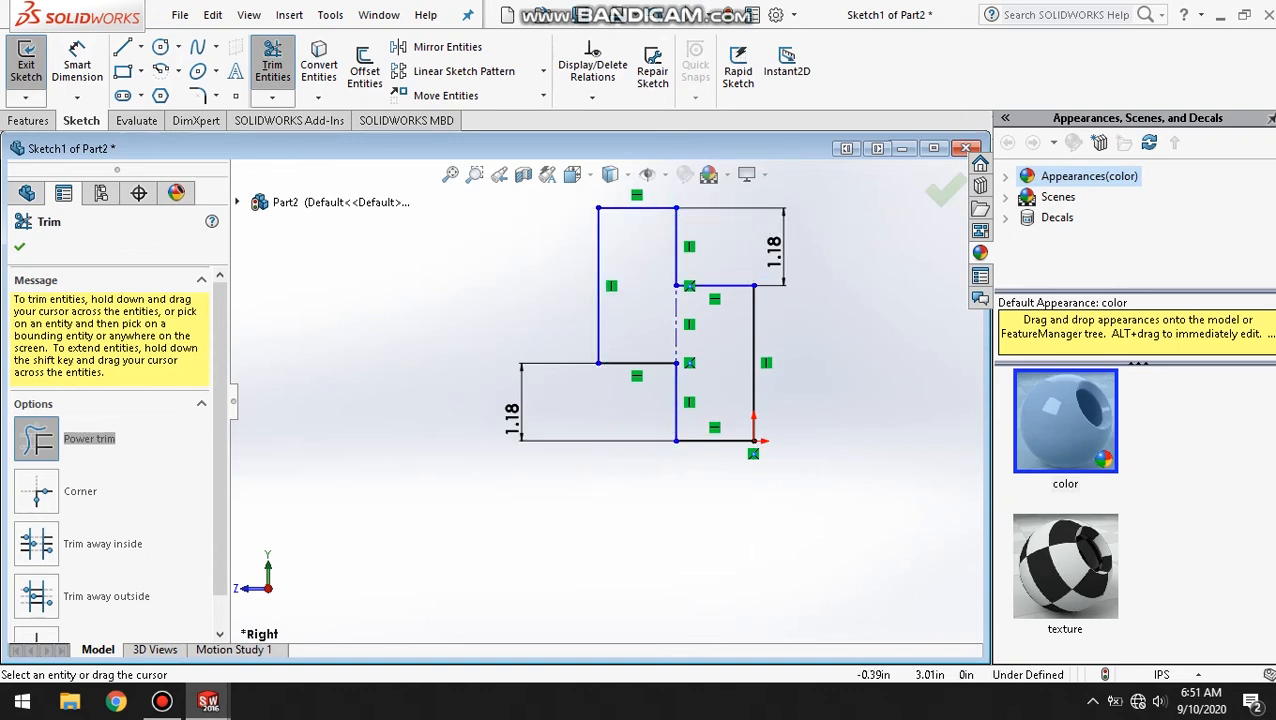
key("Escape")
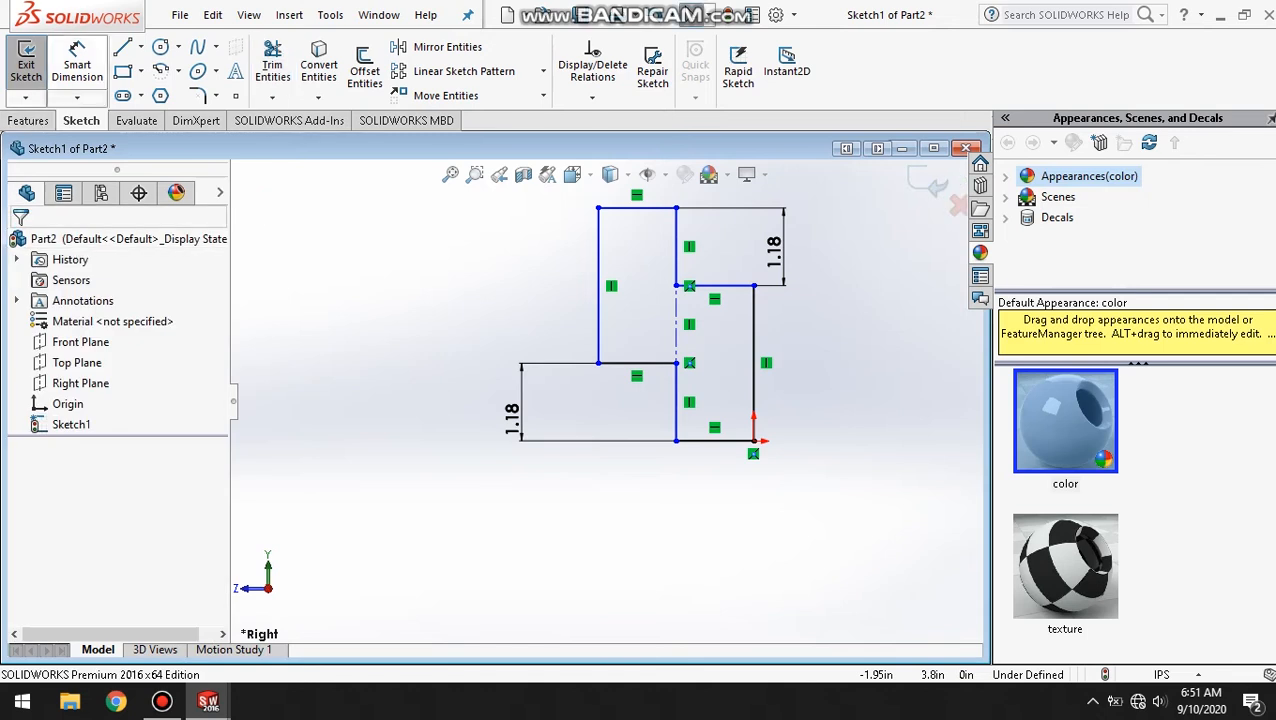
Extrude the stepped profile 30 mm as a blind boss from the sketch plane.
left_click(28, 120)
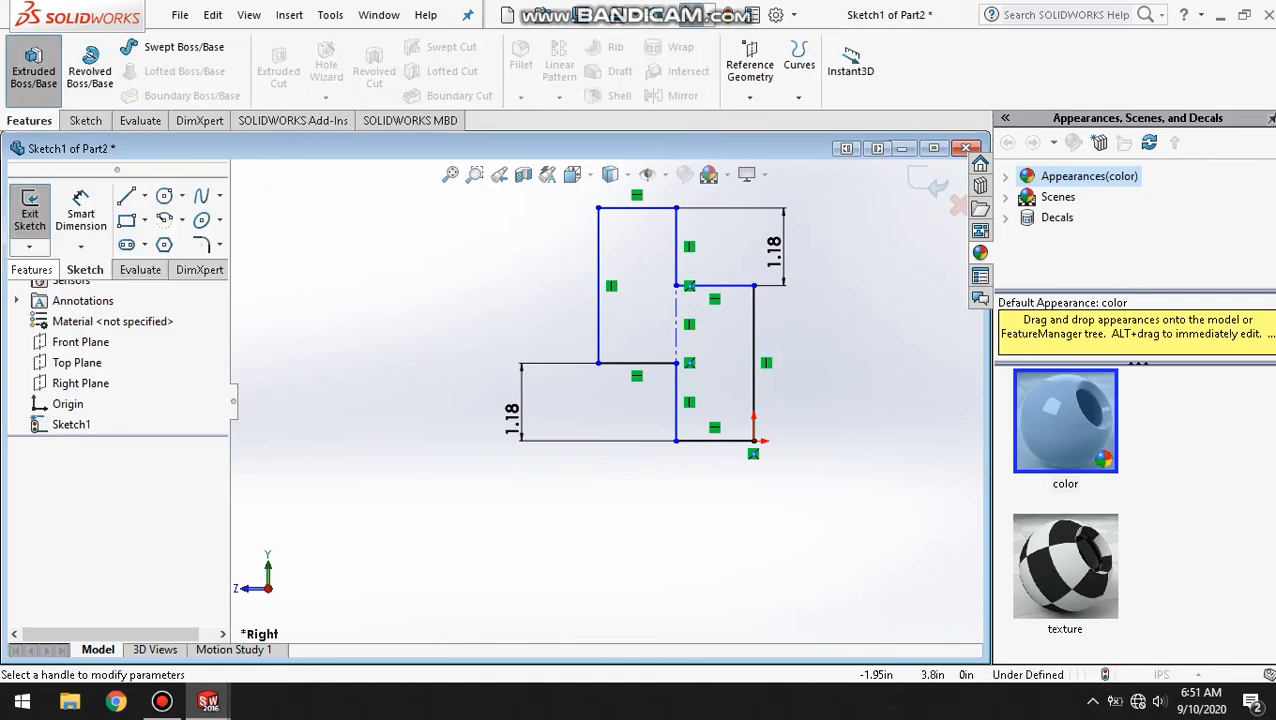
left_click(33, 62)
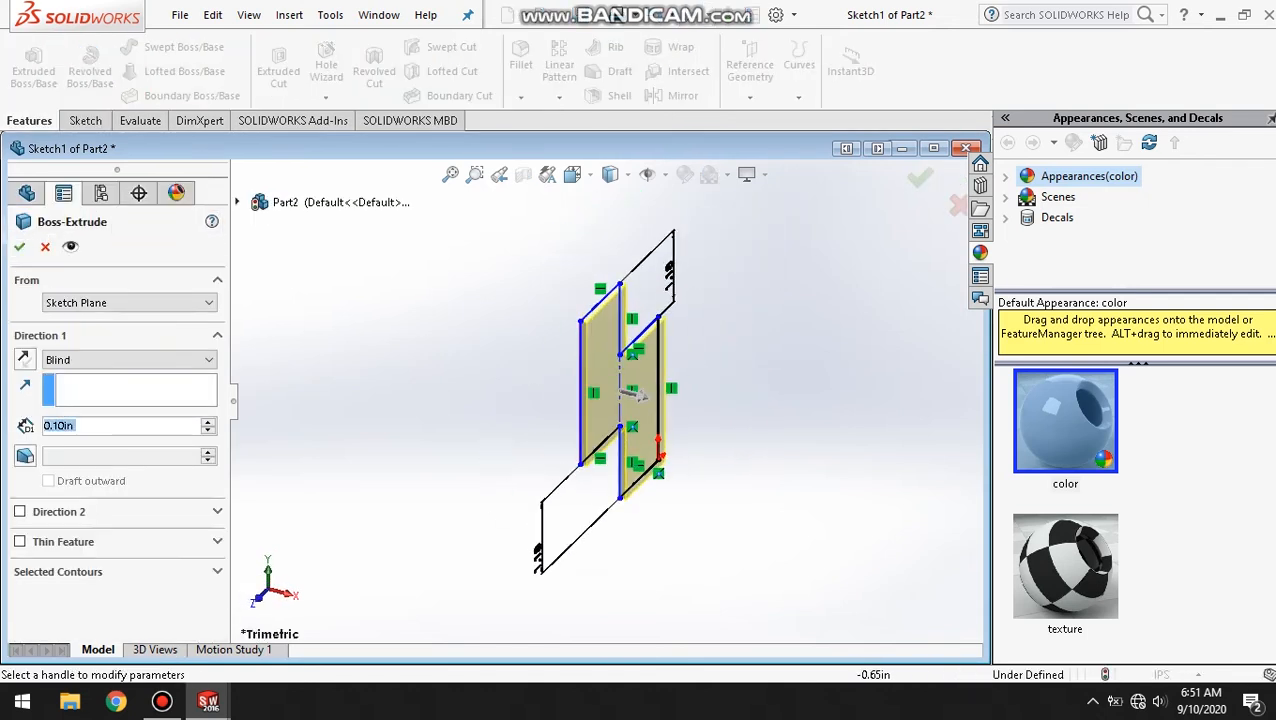
left_click(632, 393)
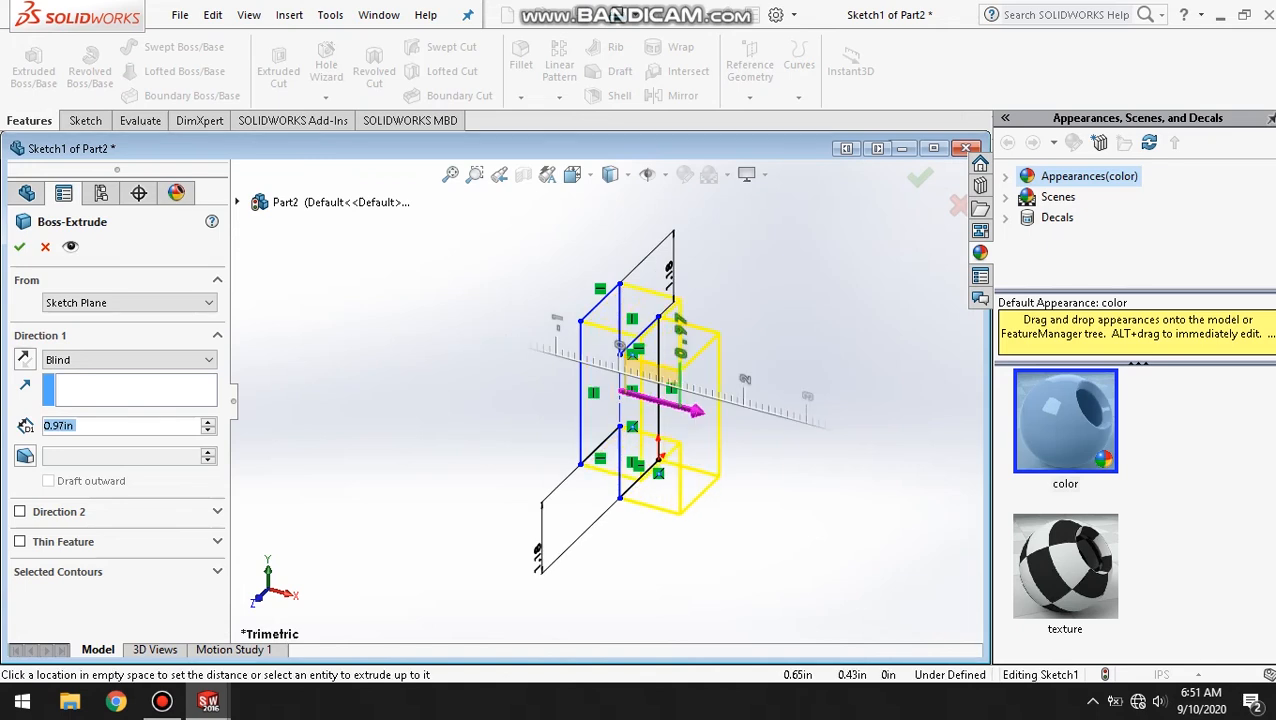
type("30m")
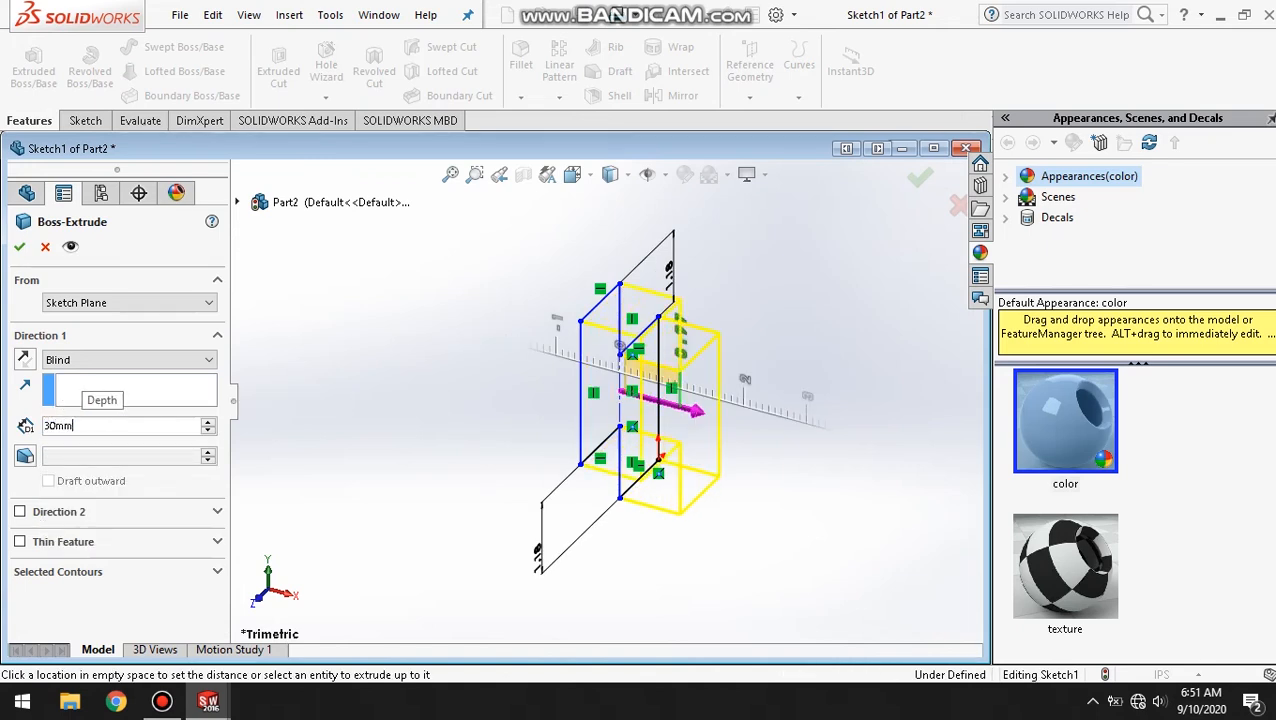
type("m")
key("Return")
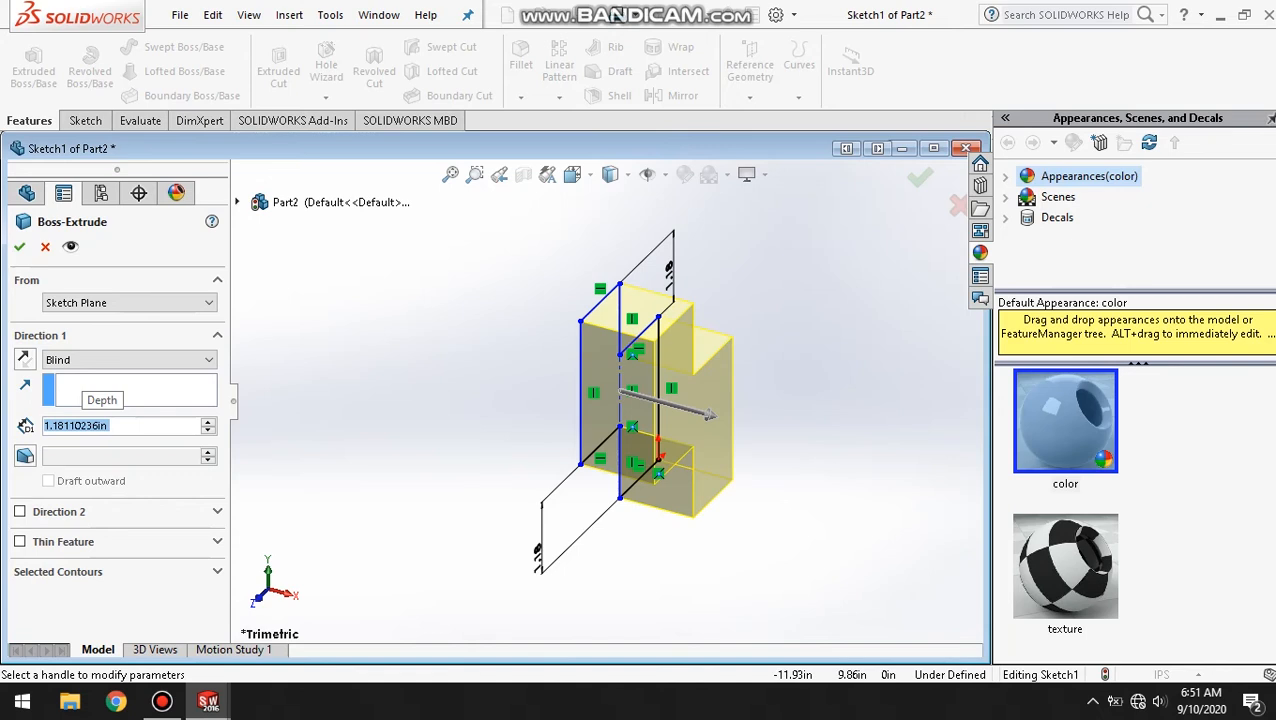
key("Return")
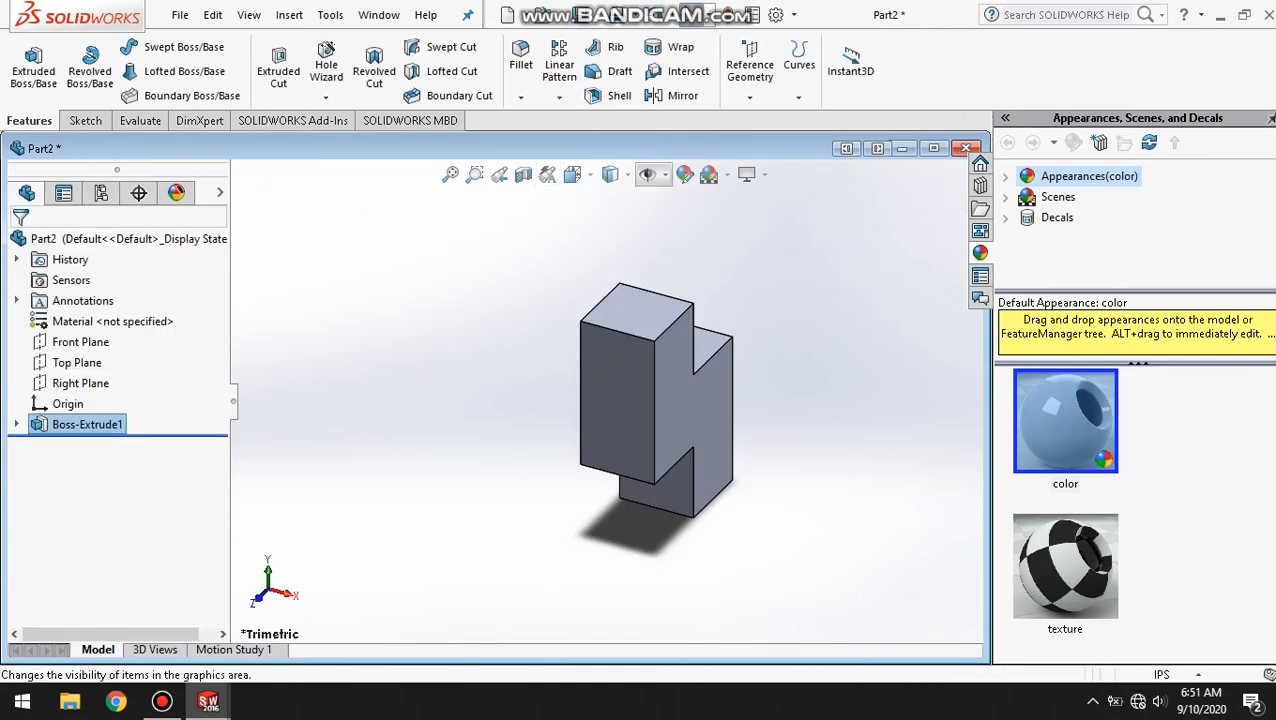
Color the extruded block yellow and save the part as Z in the CUBE folder.
left_click(684, 175)
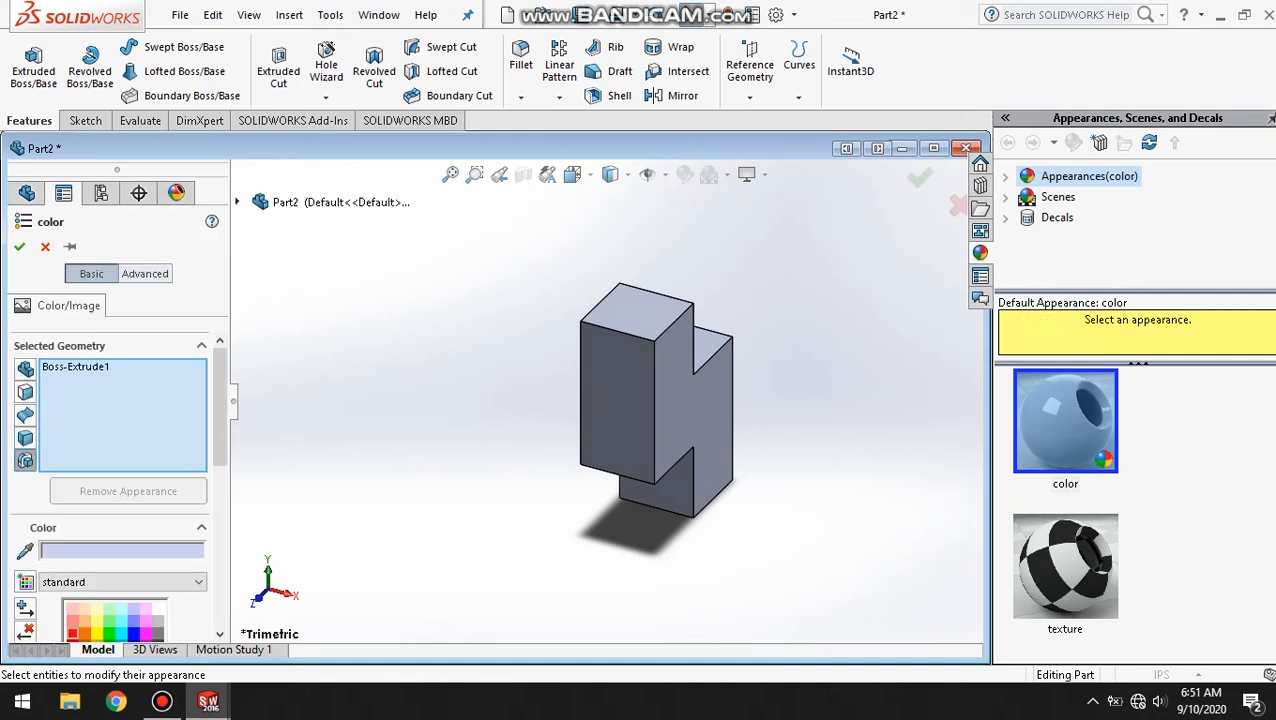
left_click(97, 634)
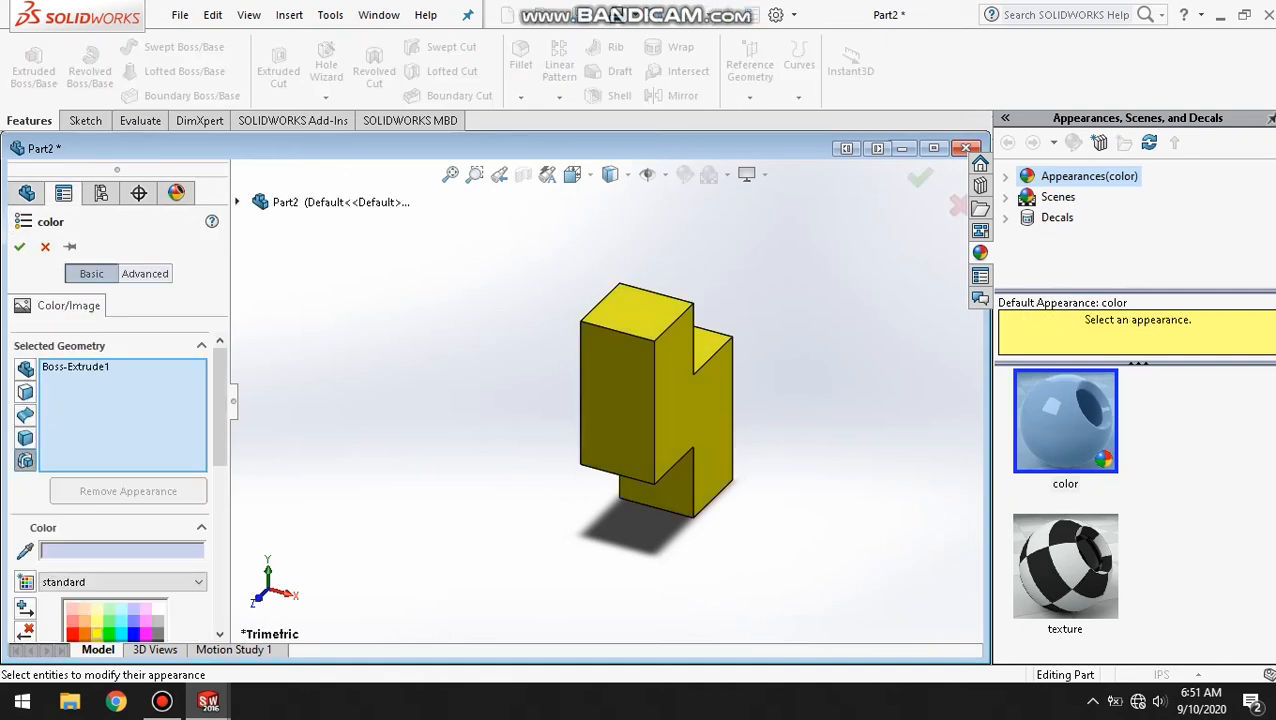
left_click(19, 246)
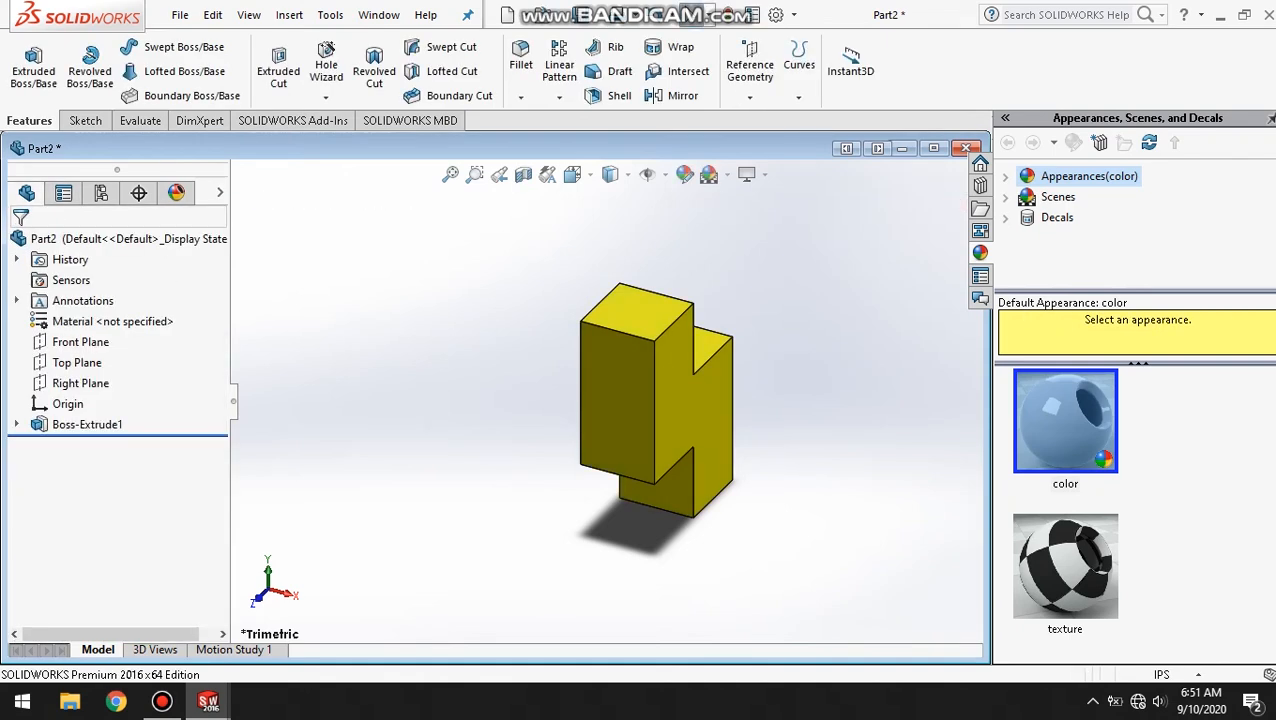
key("ctrl+s")
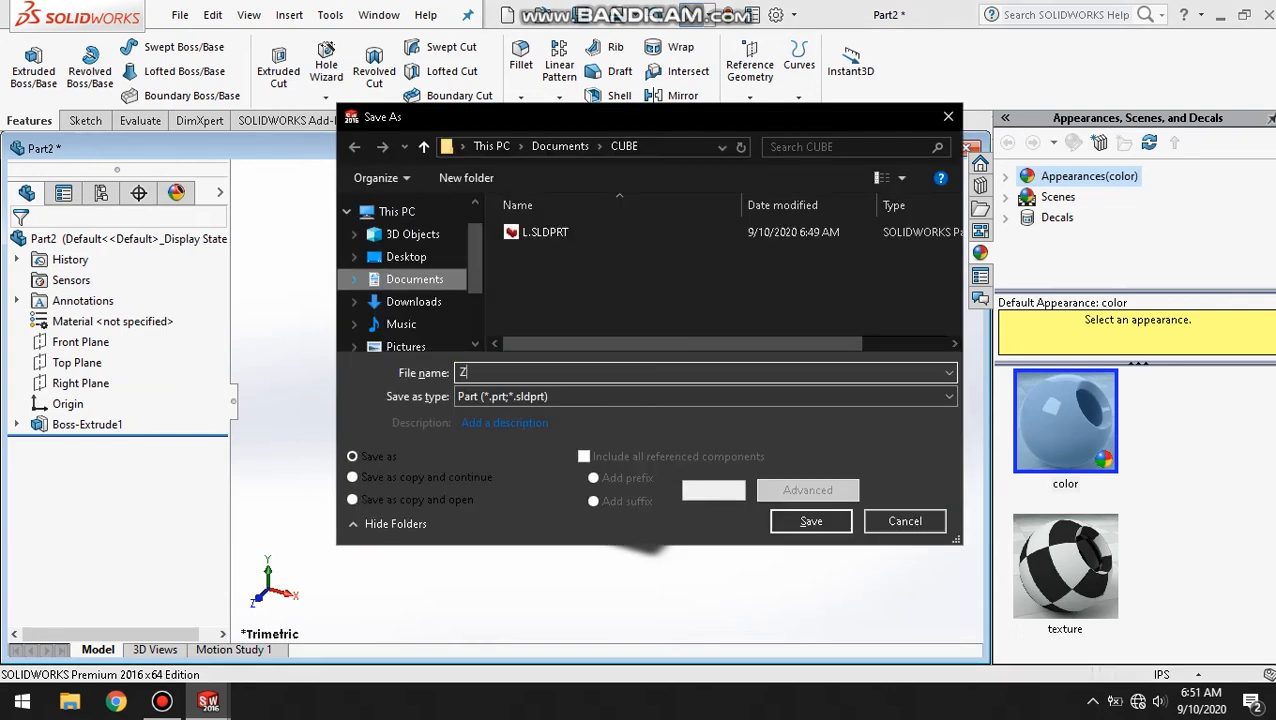
key("Return")
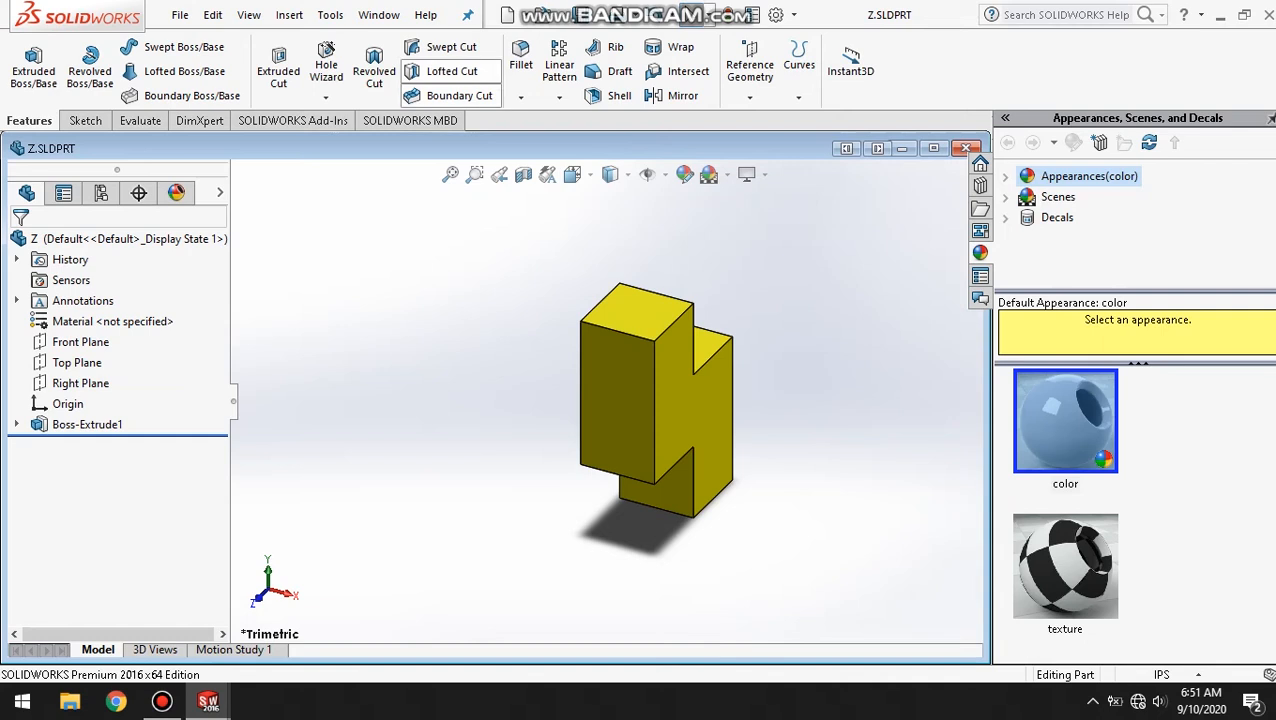
Create a new part document and start a sketch on the Top Plane.
left_click(526, 15)
left_click(540, 39)
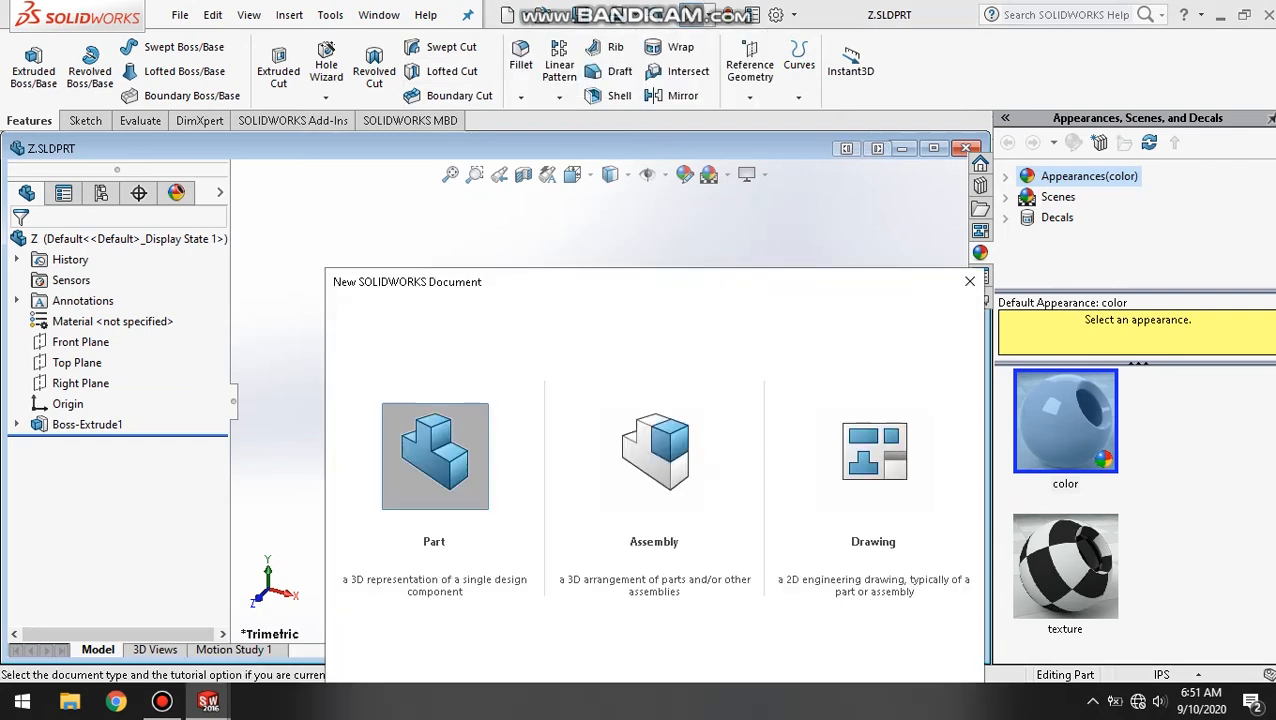
key("Return")
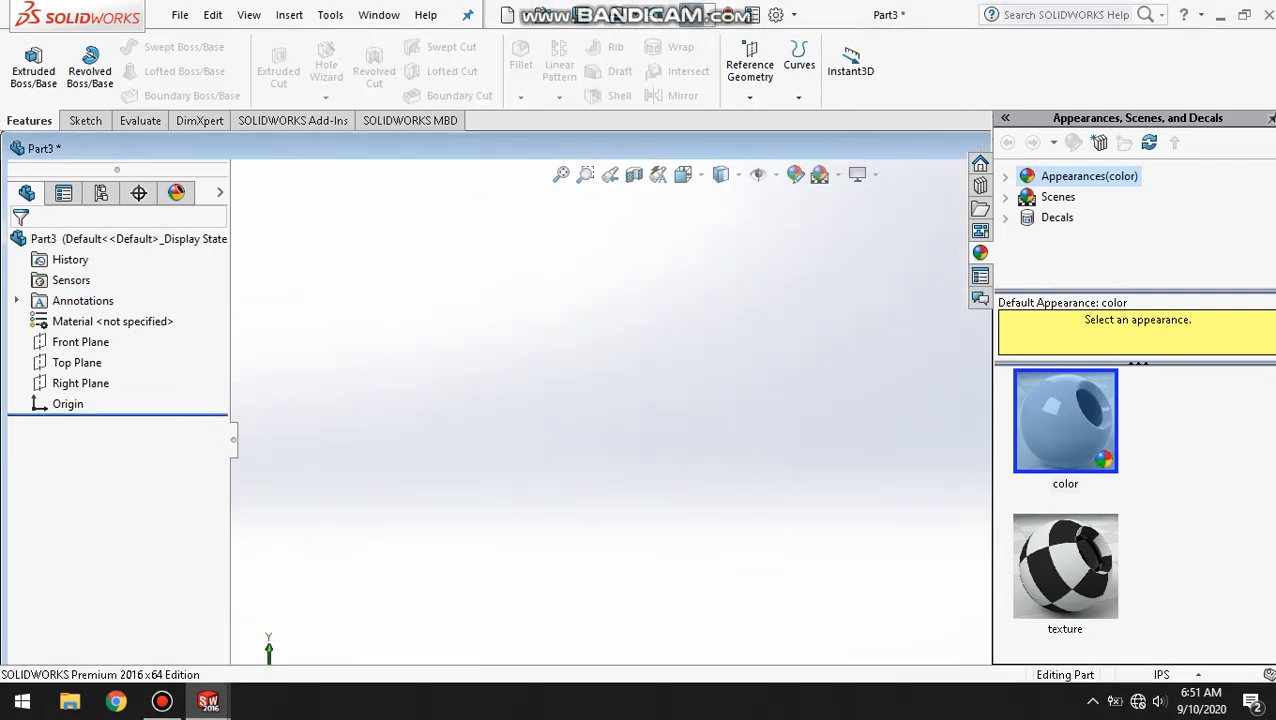
left_click(76, 362)
left_click(169, 335)
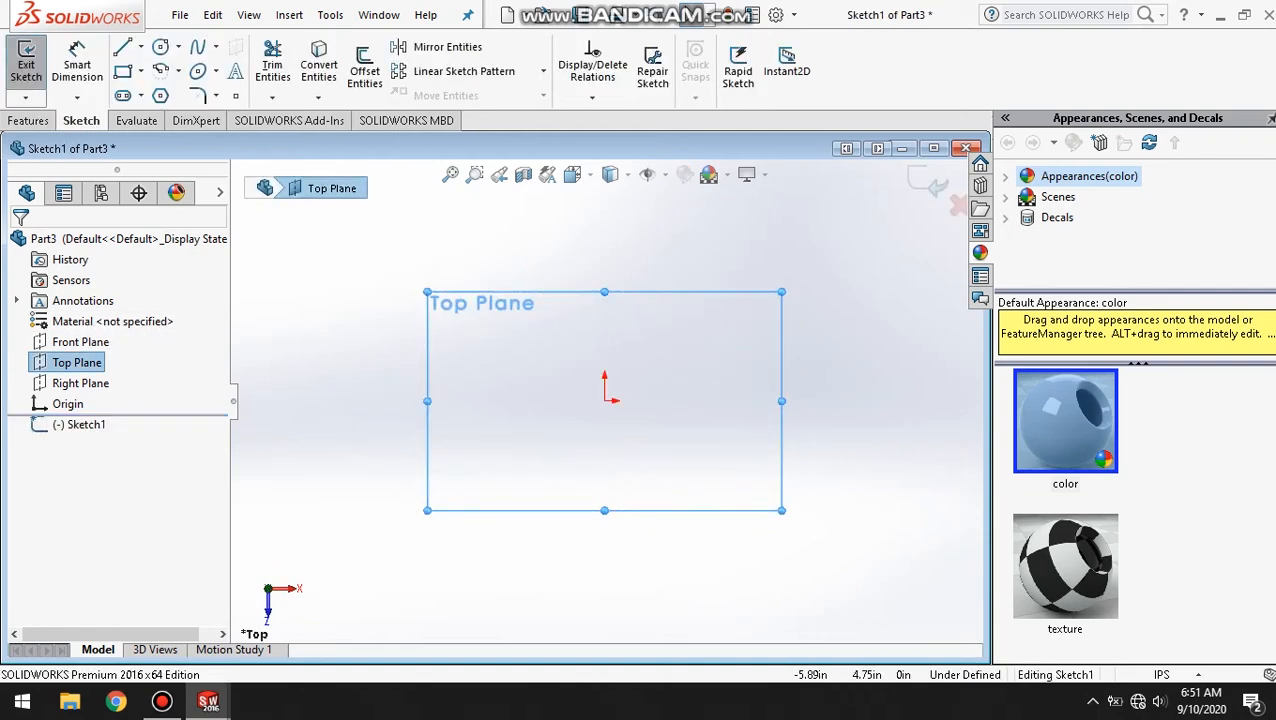
Sketch a corner rectangle about 4.5 in wide from the origin, extending up and to the left.
left_click(123, 71)
left_click(604, 401)
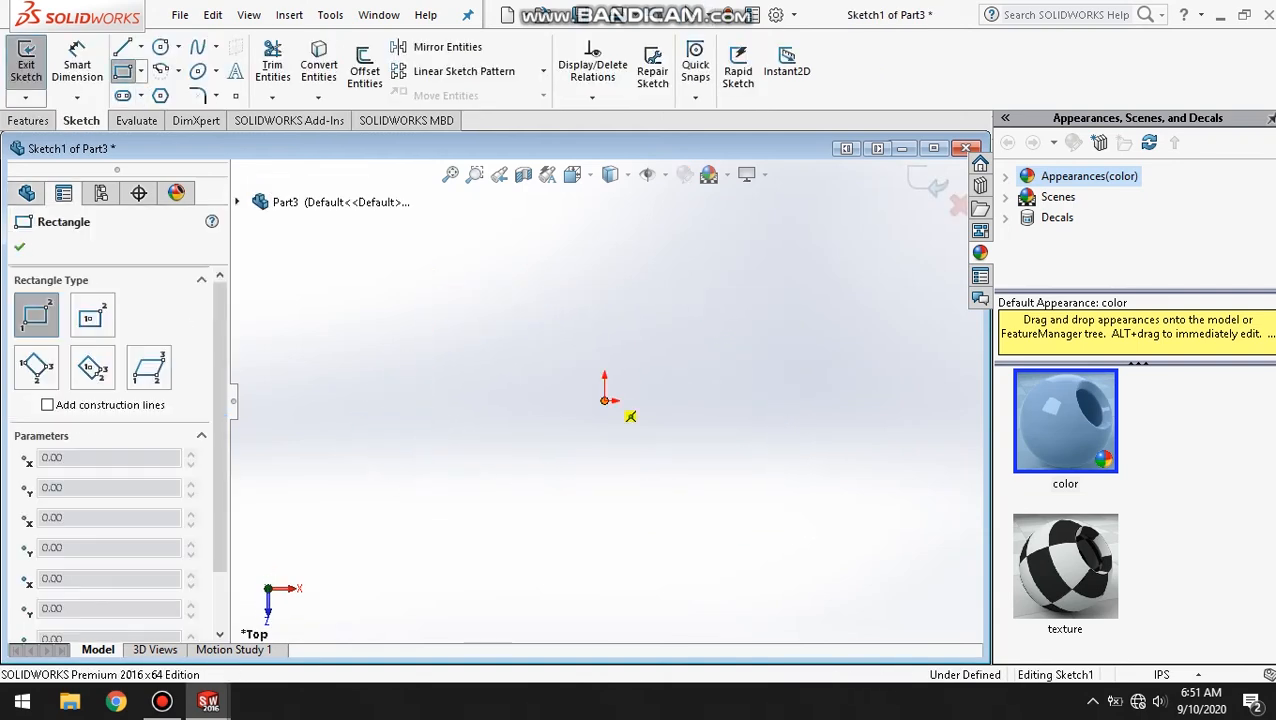
left_click(377, 244)
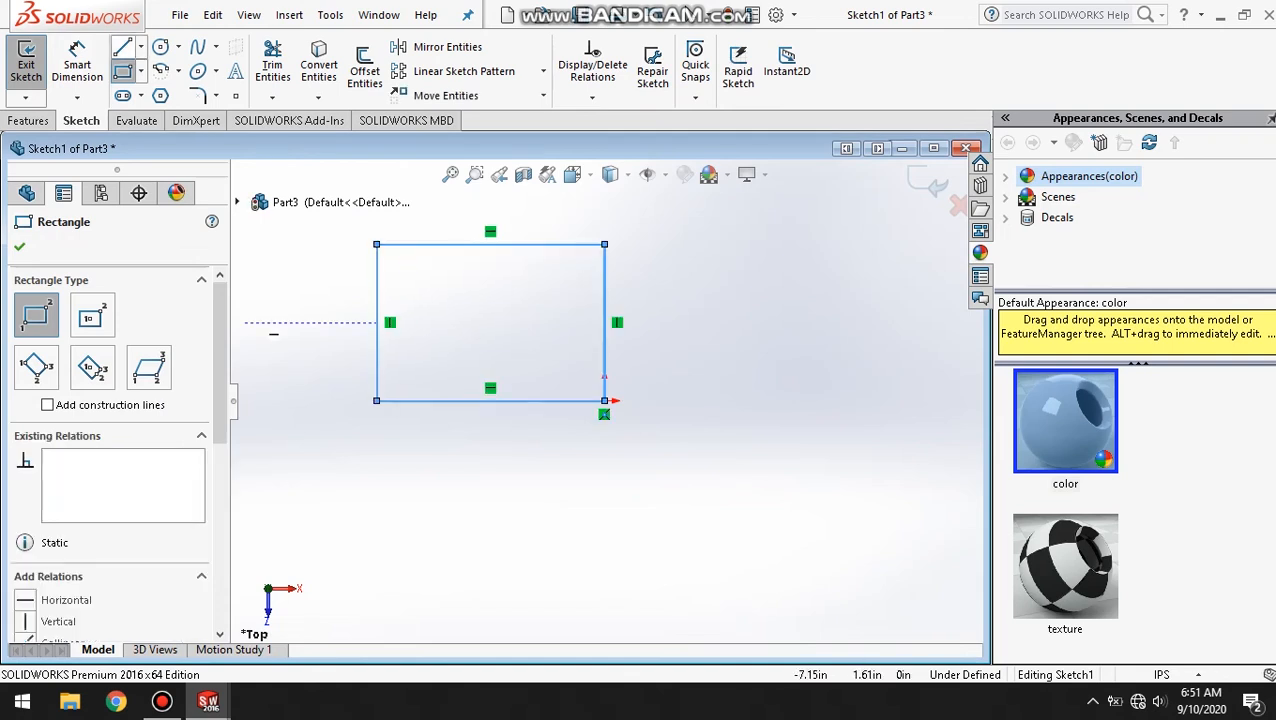
Dimension the width of the rectangle between its two lower corners at 60 mm.
left_click(77, 64)
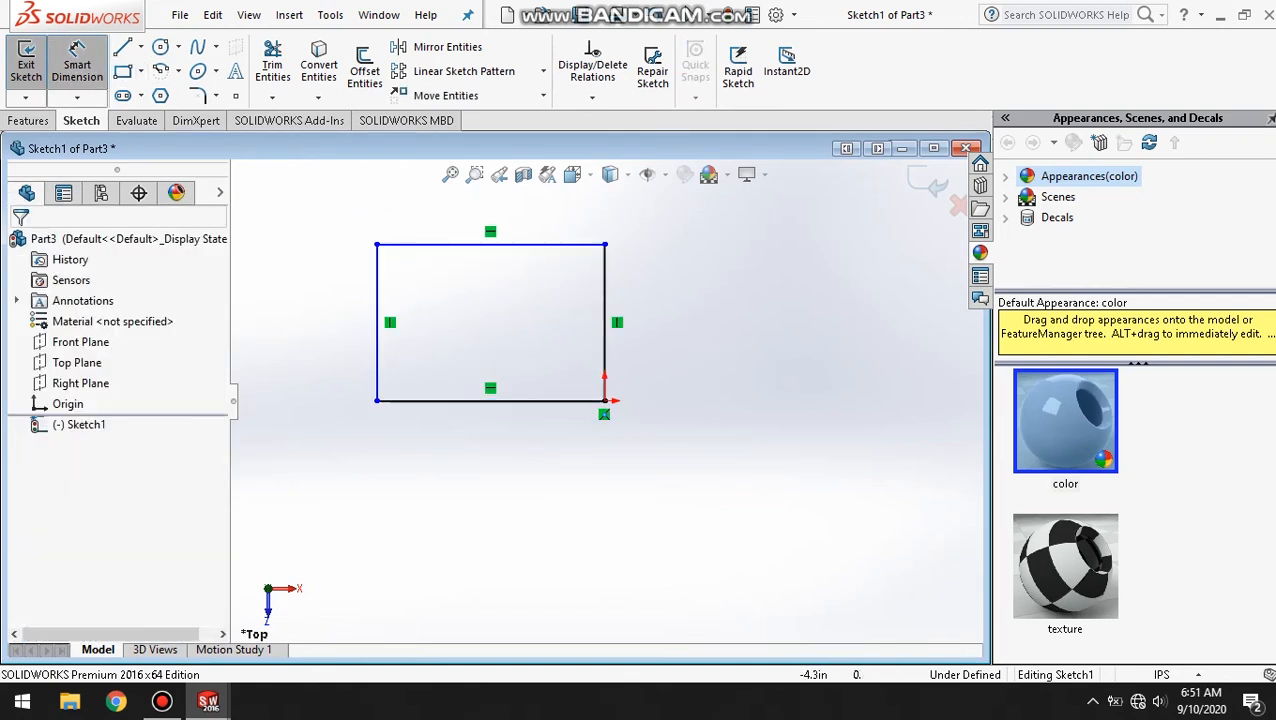
left_click(376, 400)
left_click(604, 401)
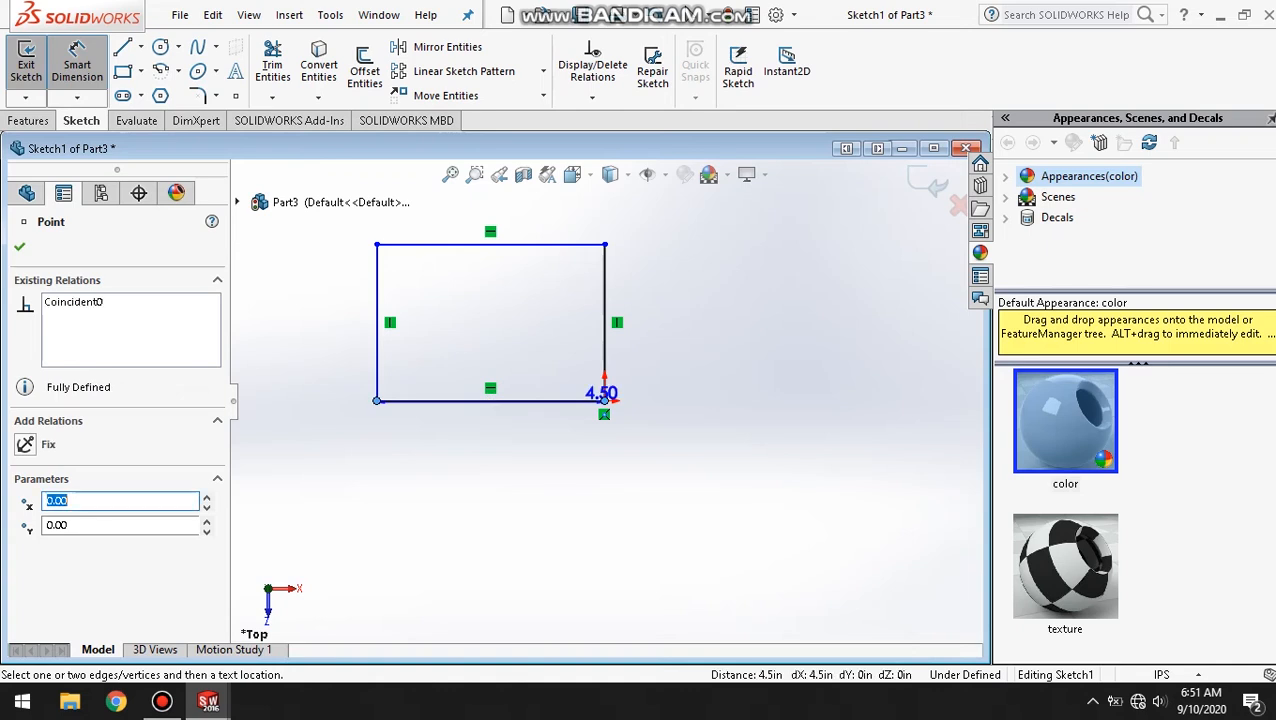
left_click(495, 487)
type("60mm")
key("Return")
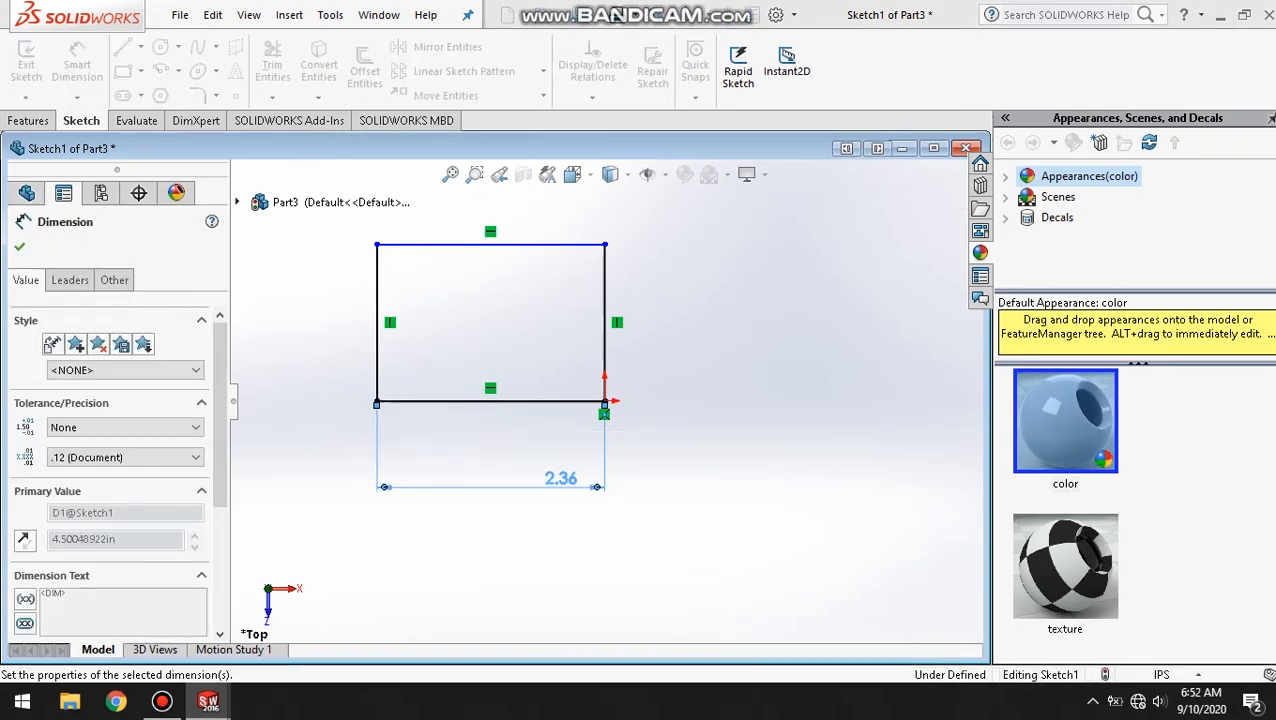
Dimension the height of the rectangle between its two right-hand corners at 90 mm.
left_click(603, 401)
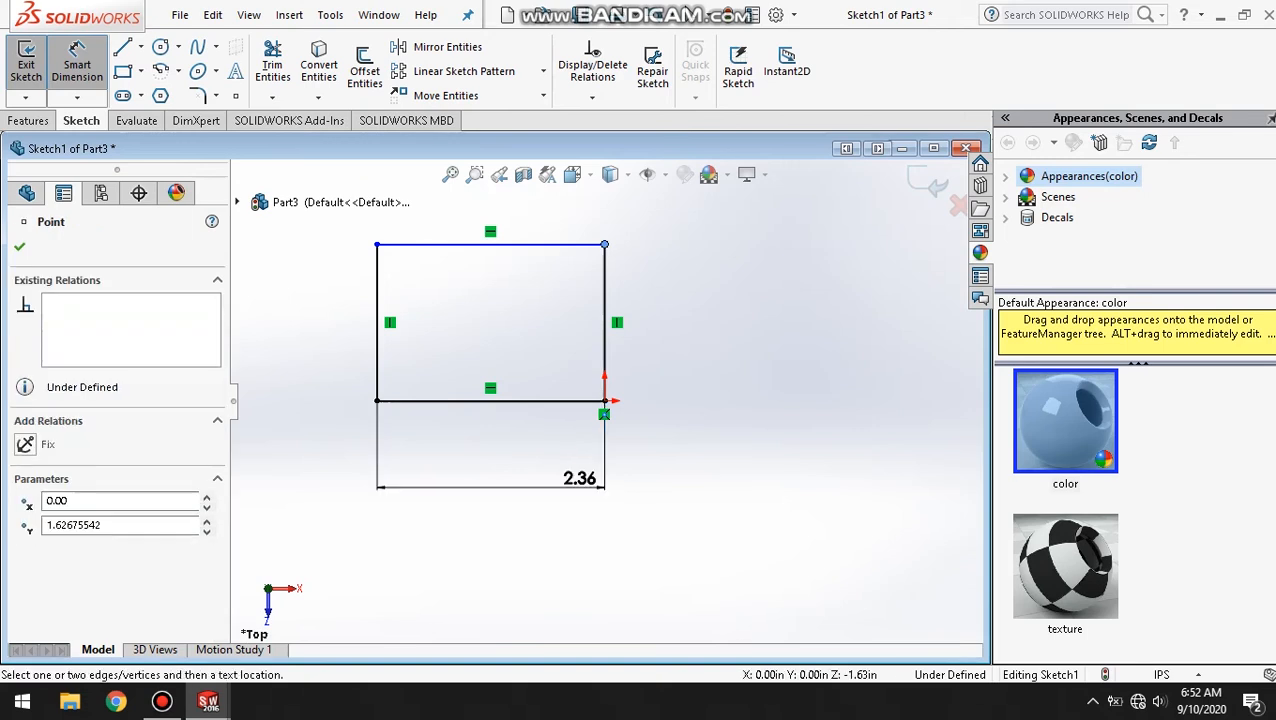
left_click(600, 380)
left_click(745, 345)
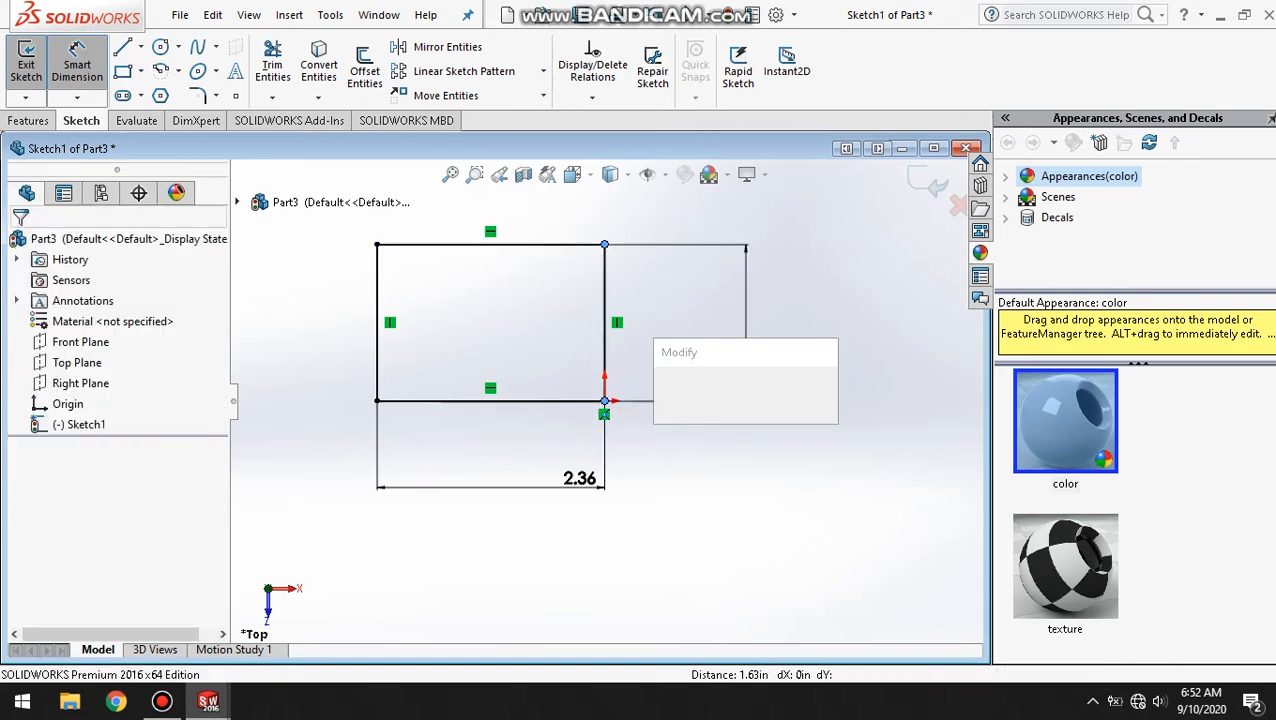
type("90mm")
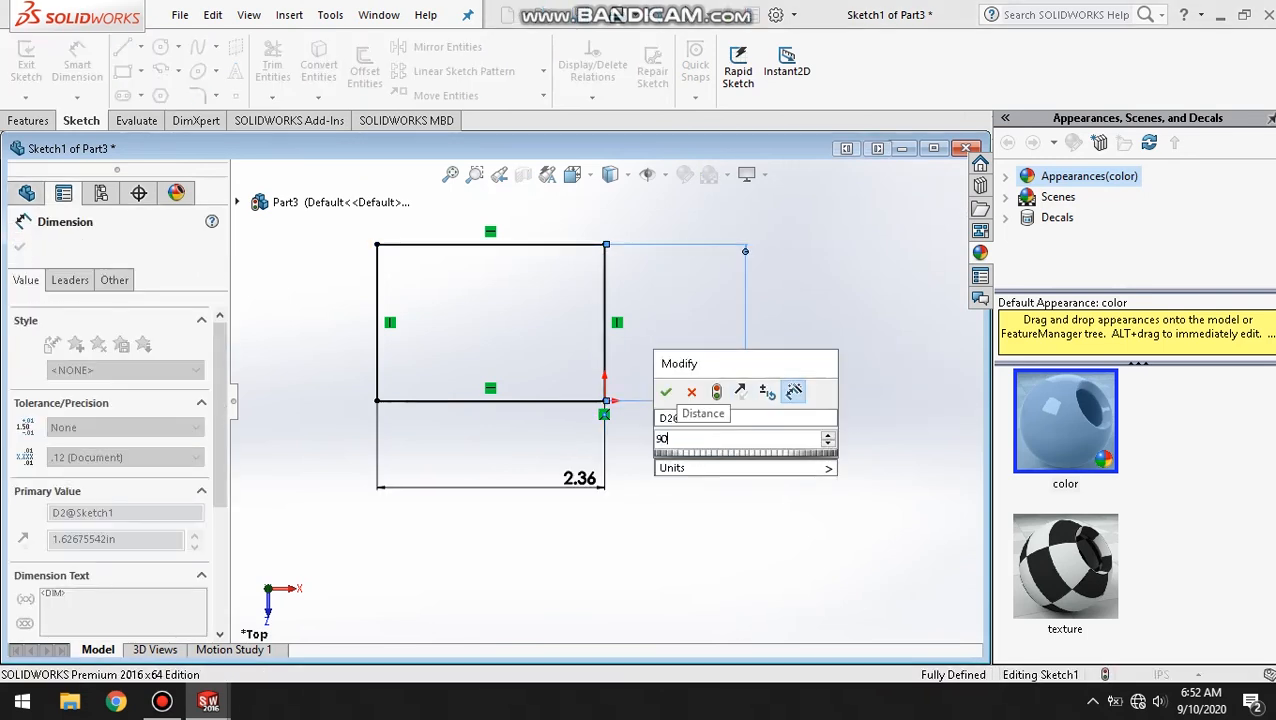
key("Return")
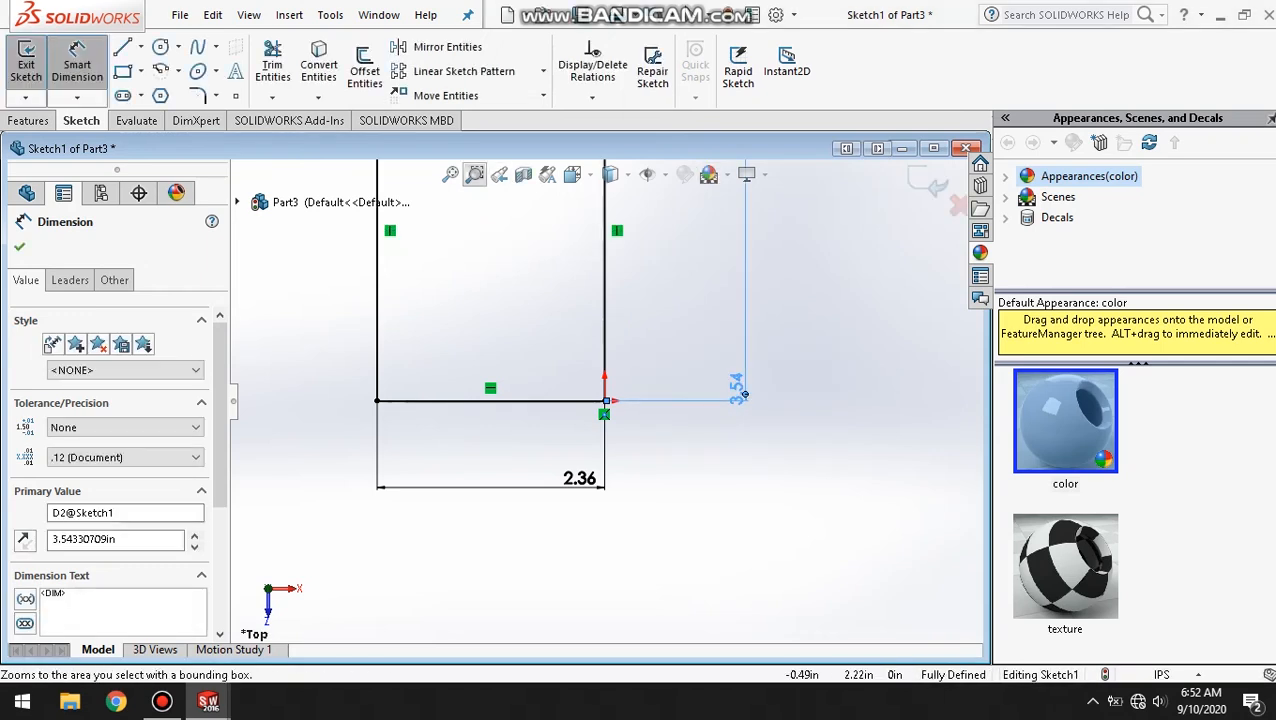
left_click(450, 174)
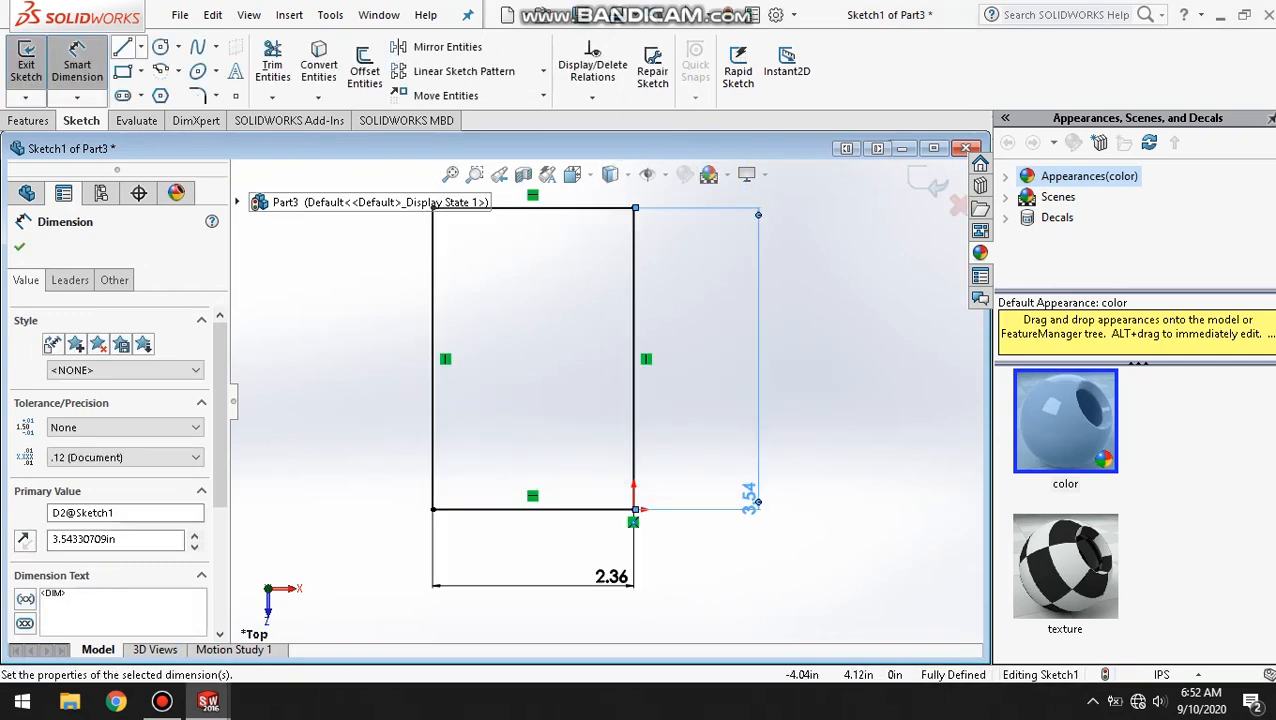
Draw a vertical centerline from the midpoint of the rectangle's top edge to the midpoint of its bottom edge.
left_click(140, 47)
left_click(168, 94)
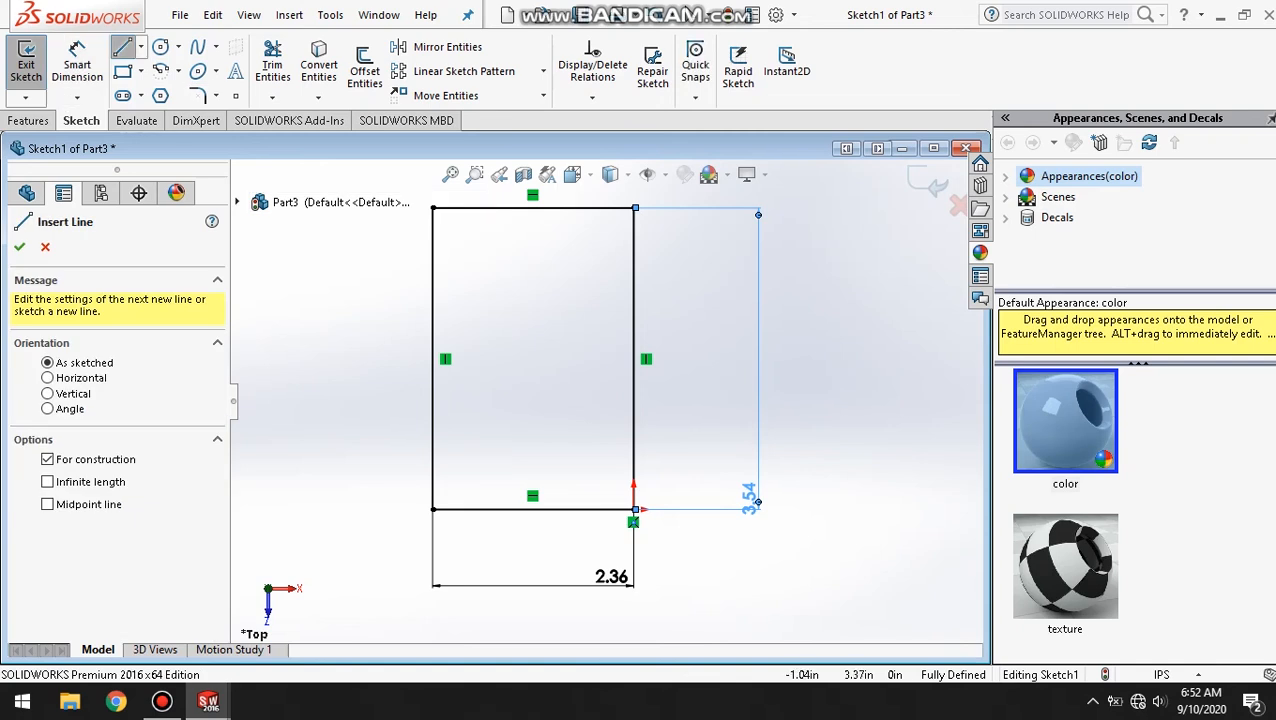
left_click(533, 207)
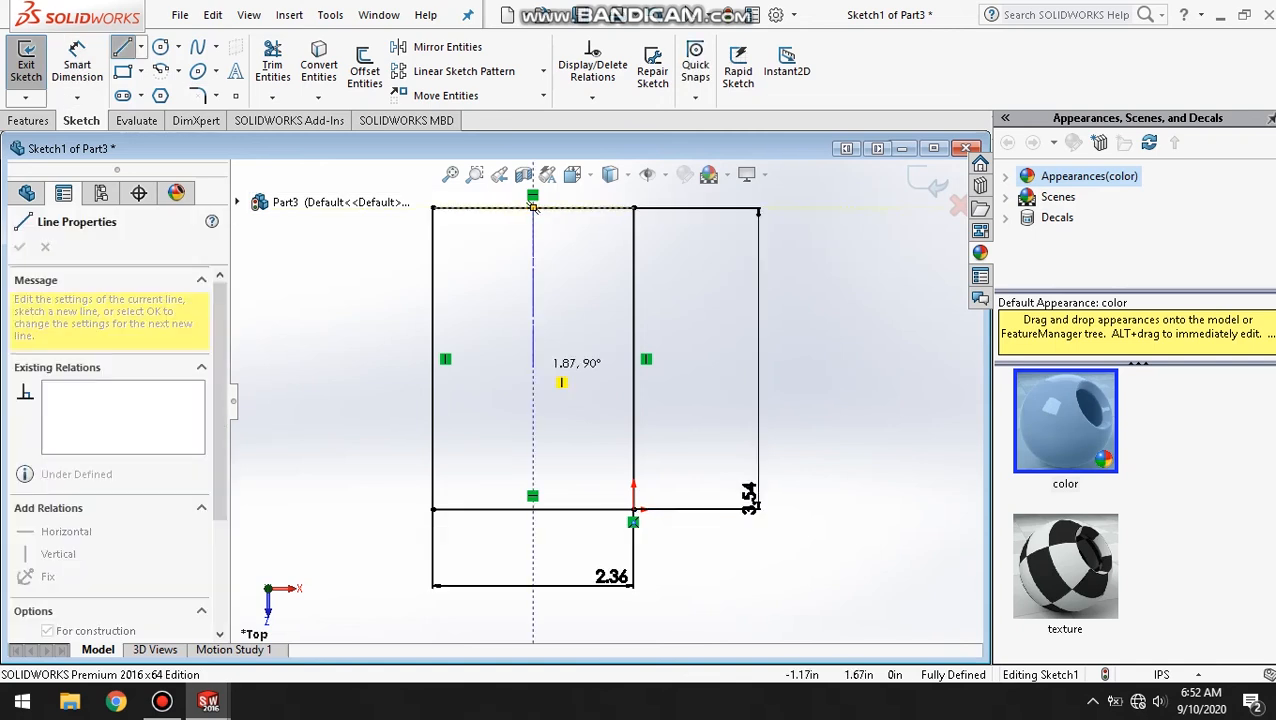
left_click(533, 509)
right_click(870, 270)
left_click(922, 351)
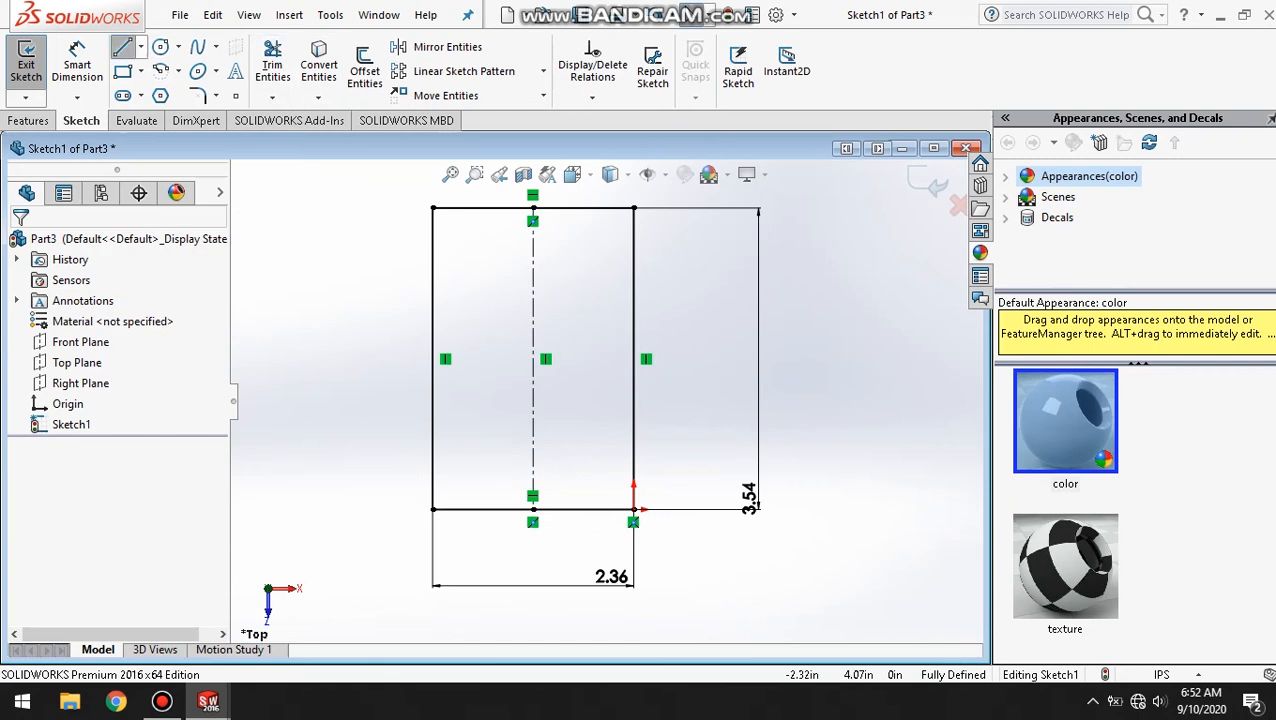
Sketch a horizontal line about 1.18 in long from the rectangle's left edge to the centerline, in the upper half.
left_click(122, 47)
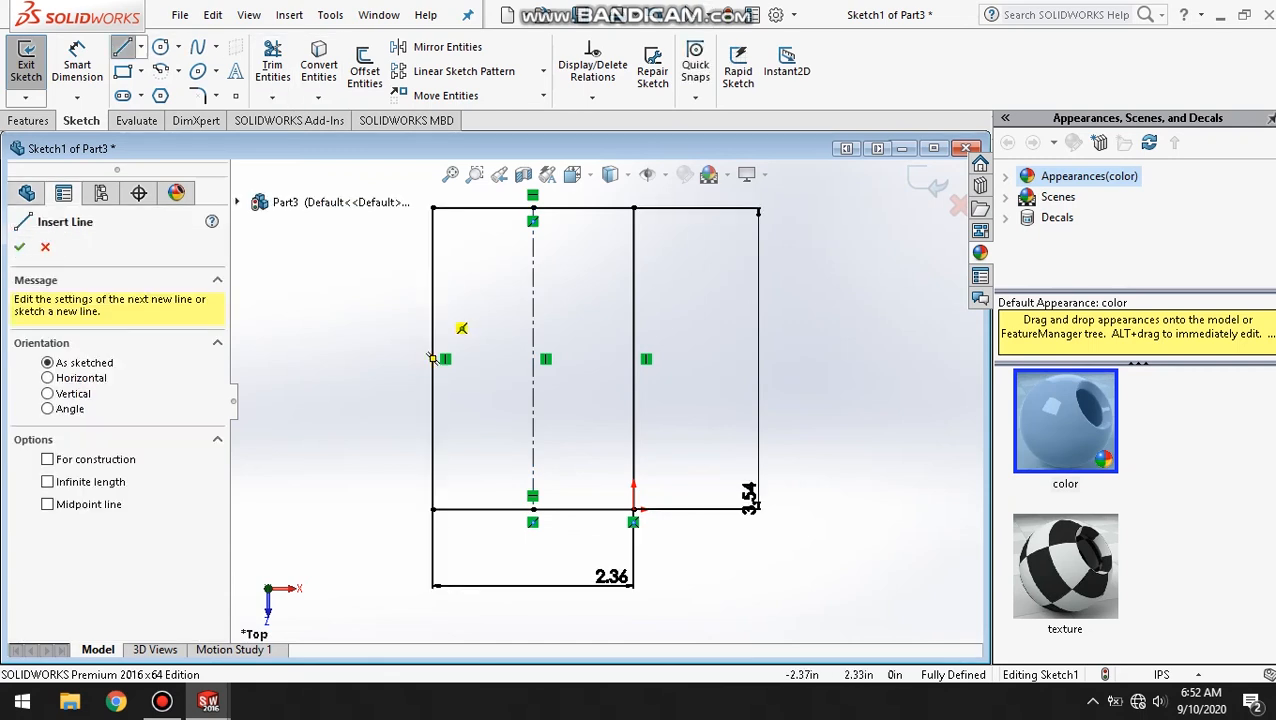
left_click(433, 311)
left_click(533, 311)
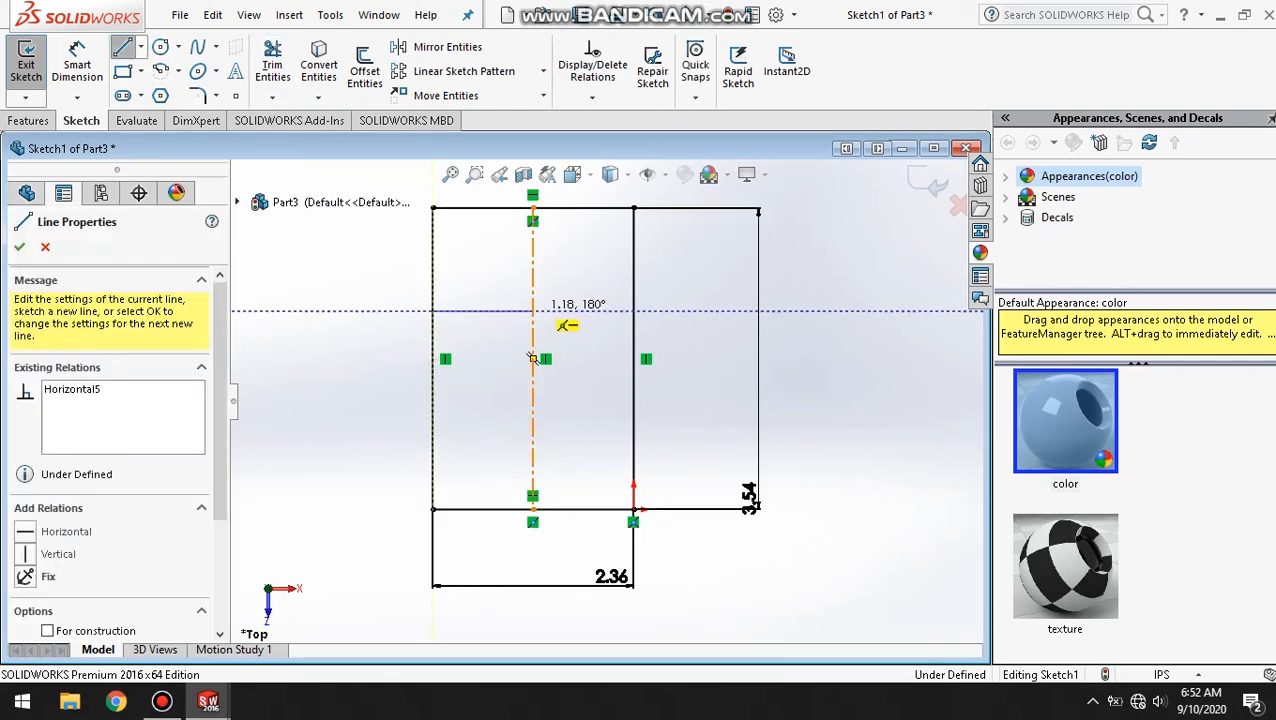
right_click(800, 293)
left_click(832, 305)
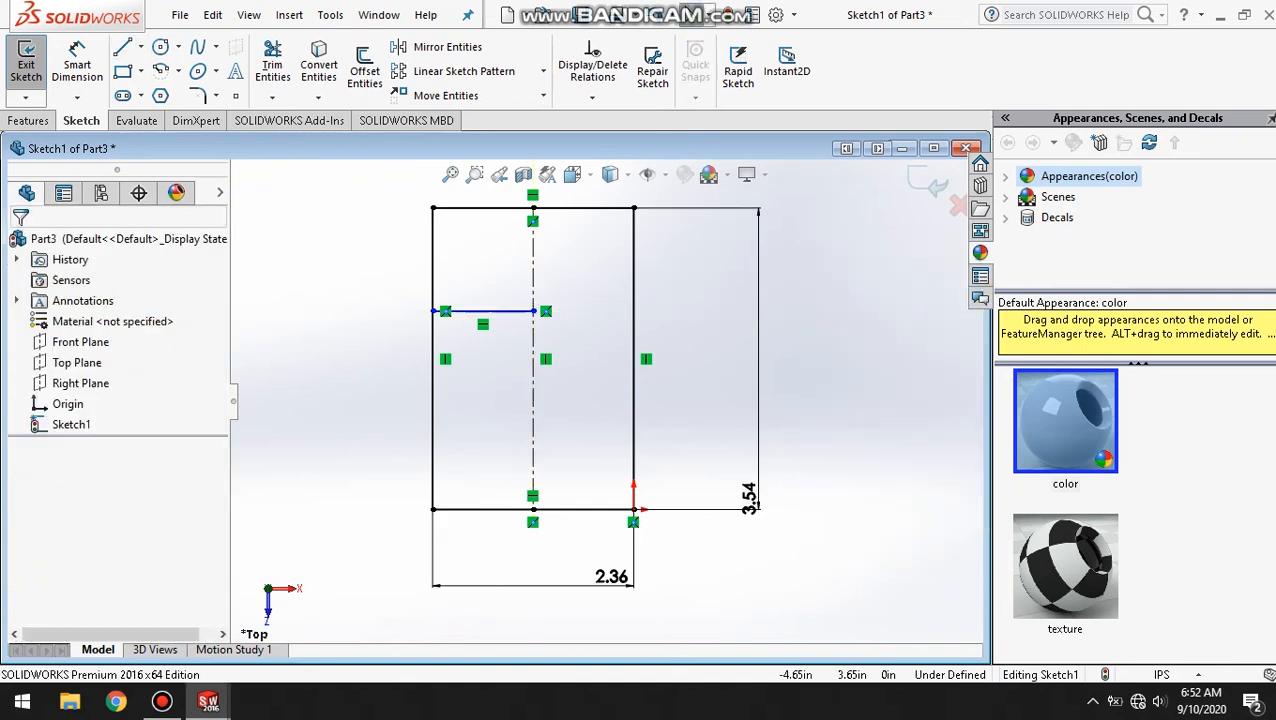
Sketch a second horizontal solid line from the rectangle's left edge to the centerline, in the lower half.
left_click(140, 47)
left_click(167, 93)
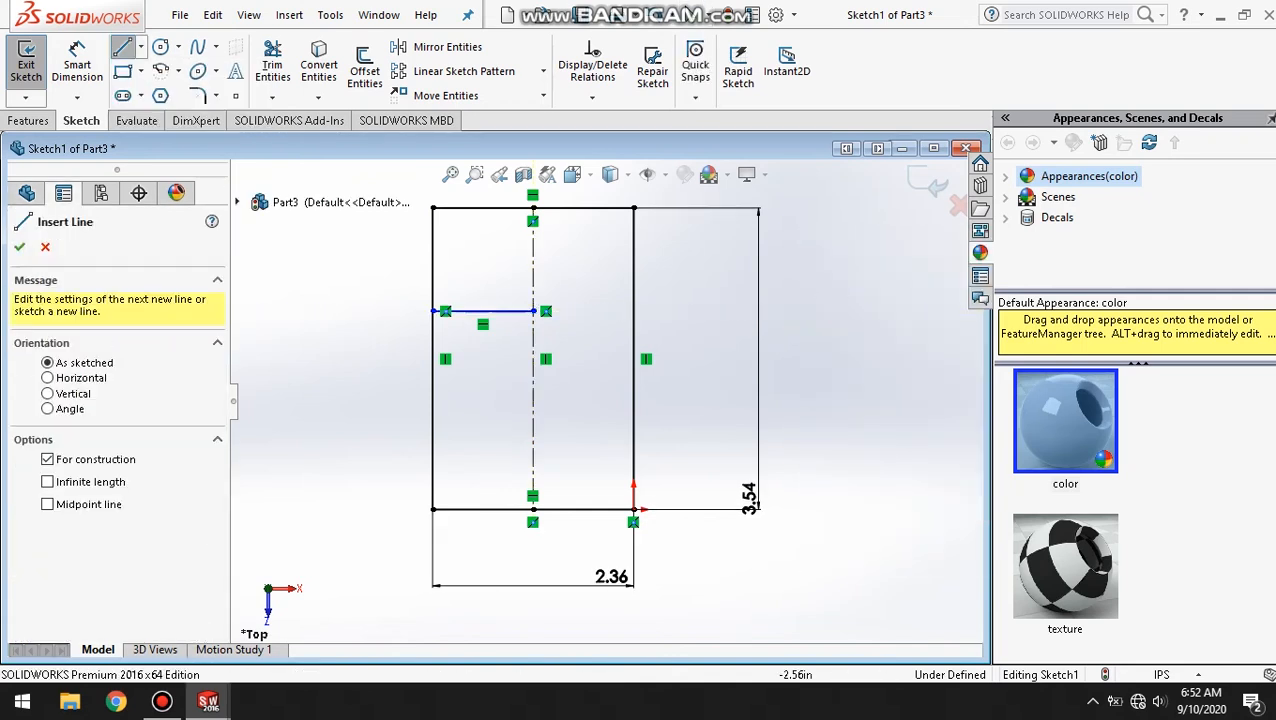
left_click(140, 47)
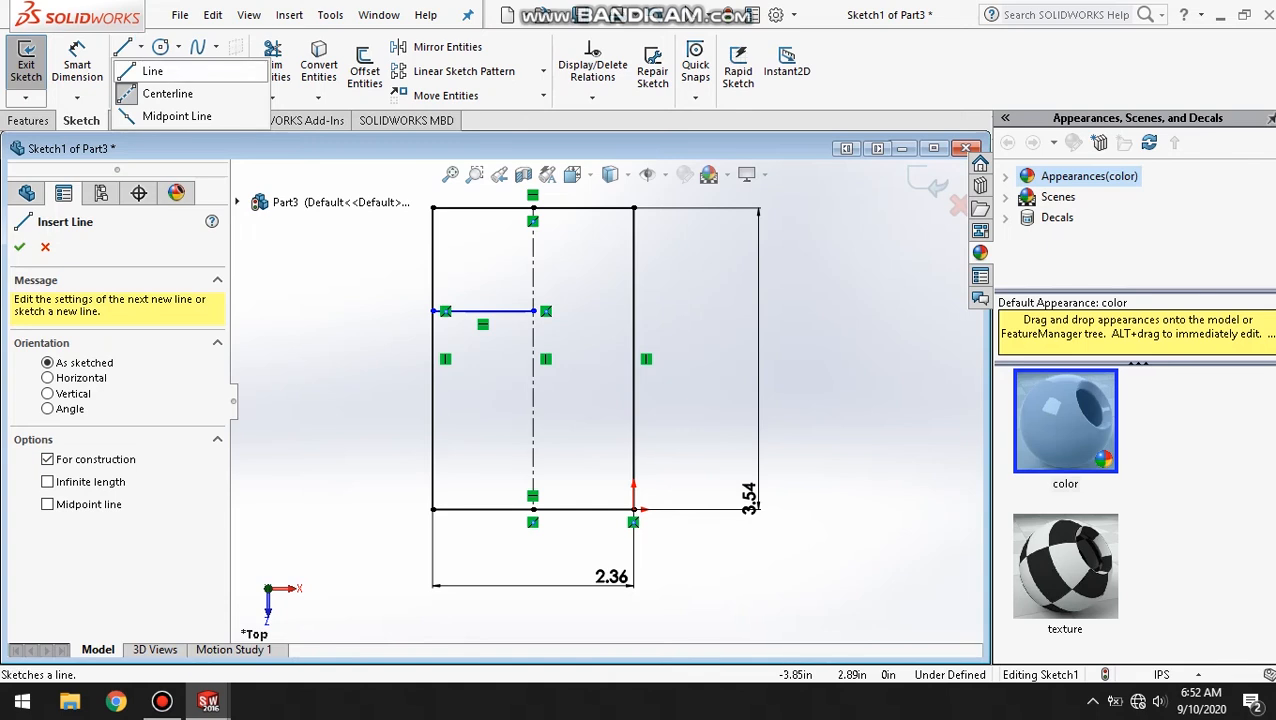
left_click(158, 71)
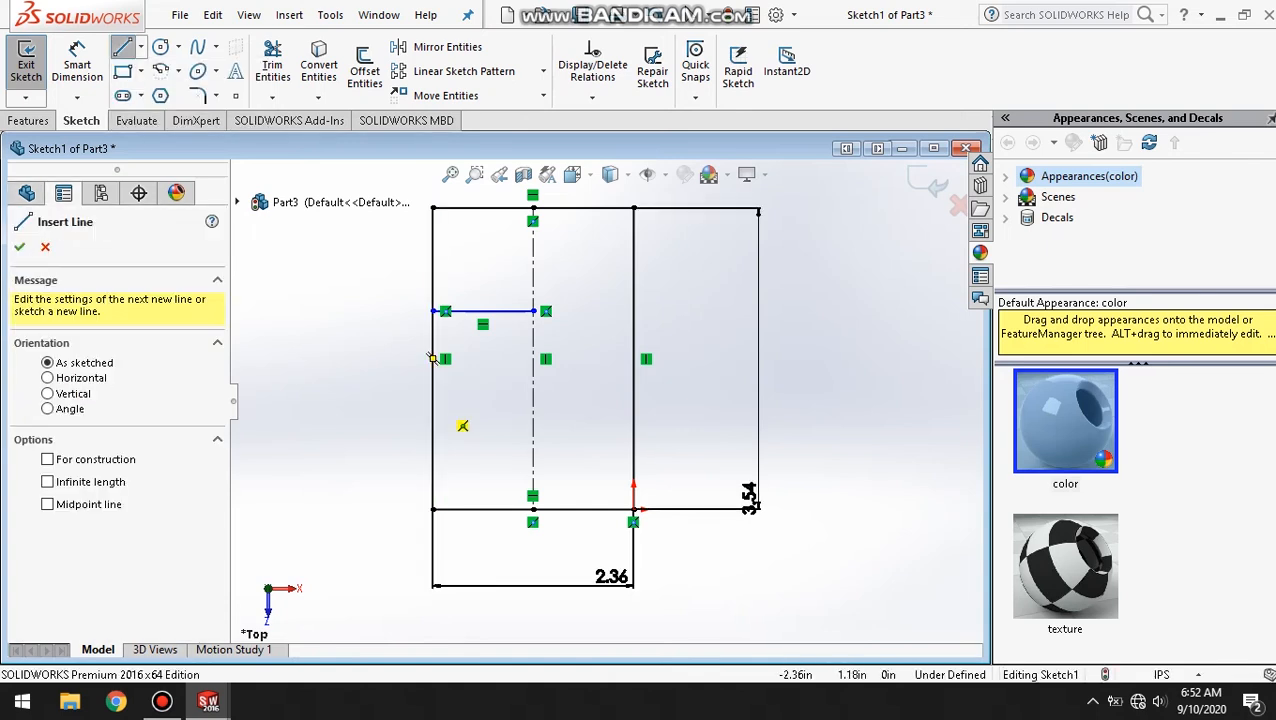
left_click(433, 406)
left_click(533, 407)
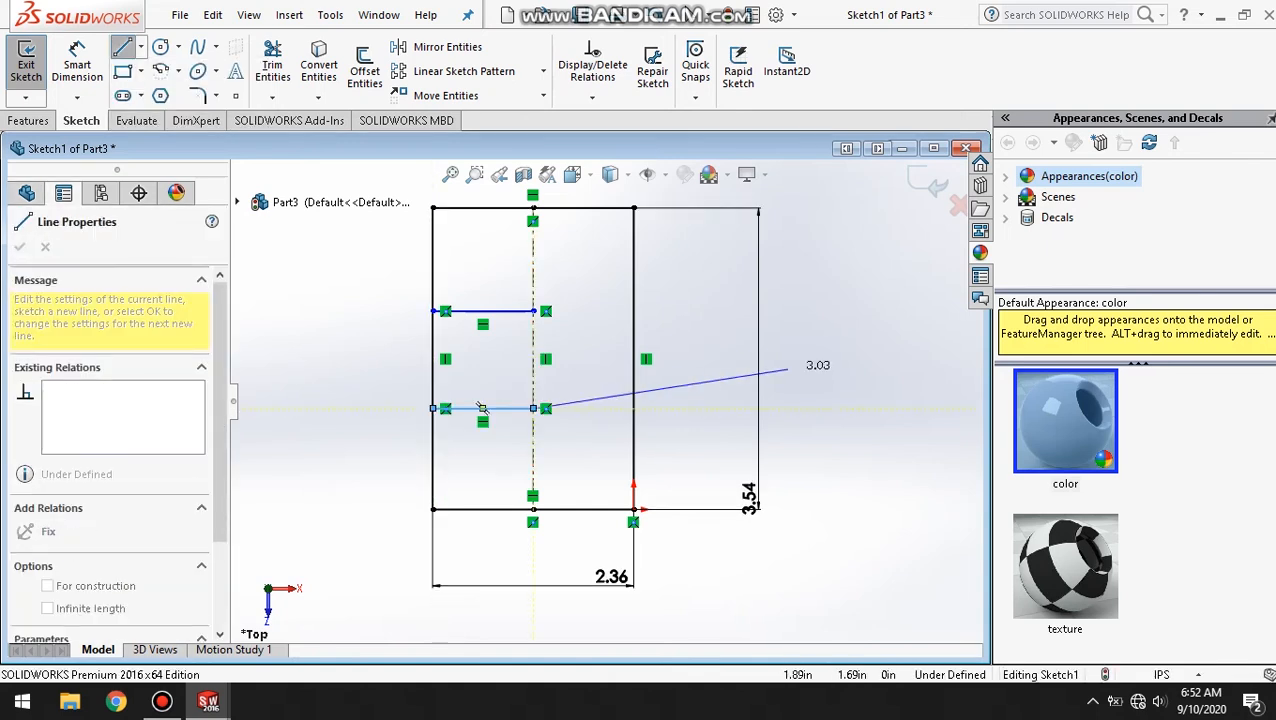
right_click(845, 318)
left_click(889, 342)
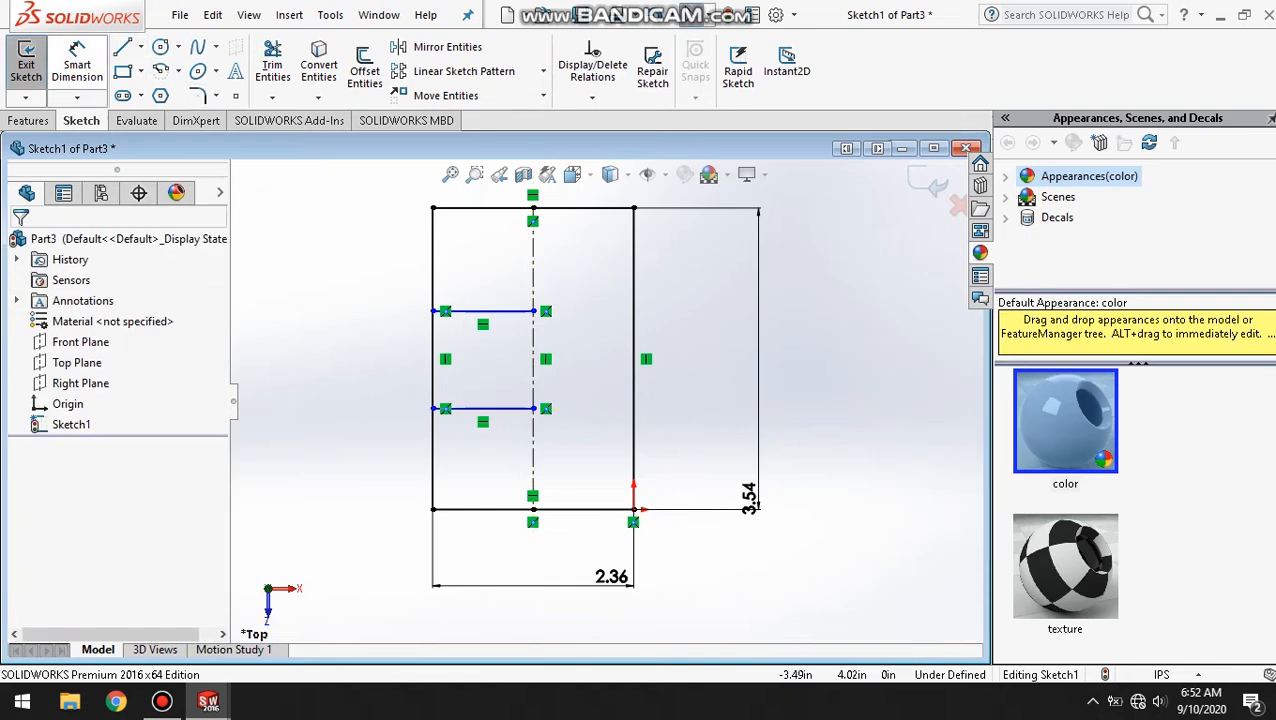
Dimension the distance between the rectangle's top edge and the upper horizontal line at 30 mm.
left_click(77, 55)
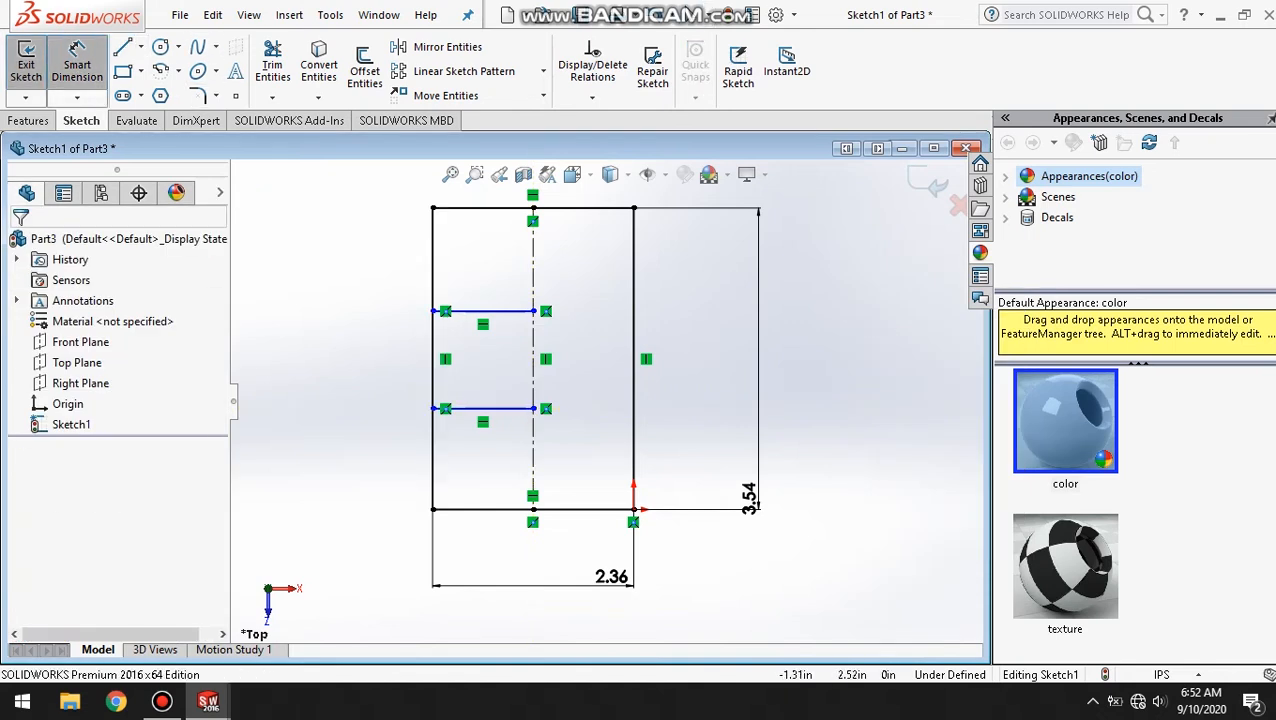
left_click(533, 208)
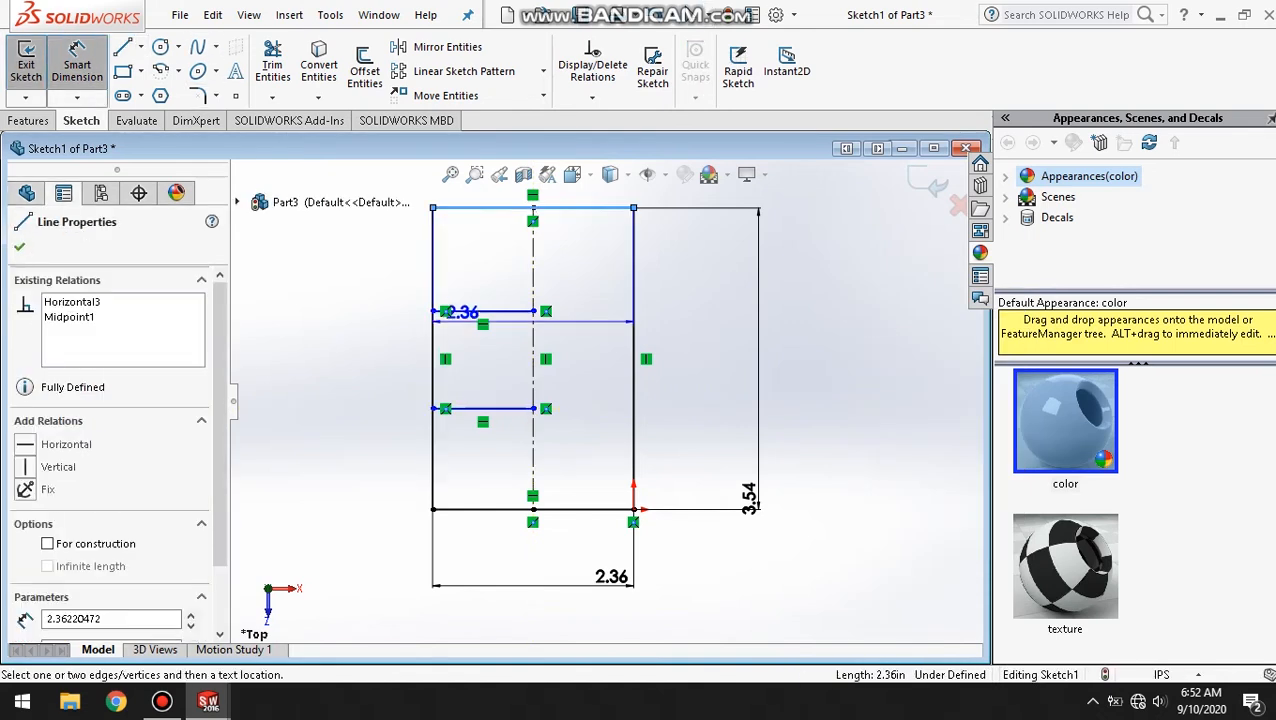
left_click(455, 311)
left_click(324, 280)
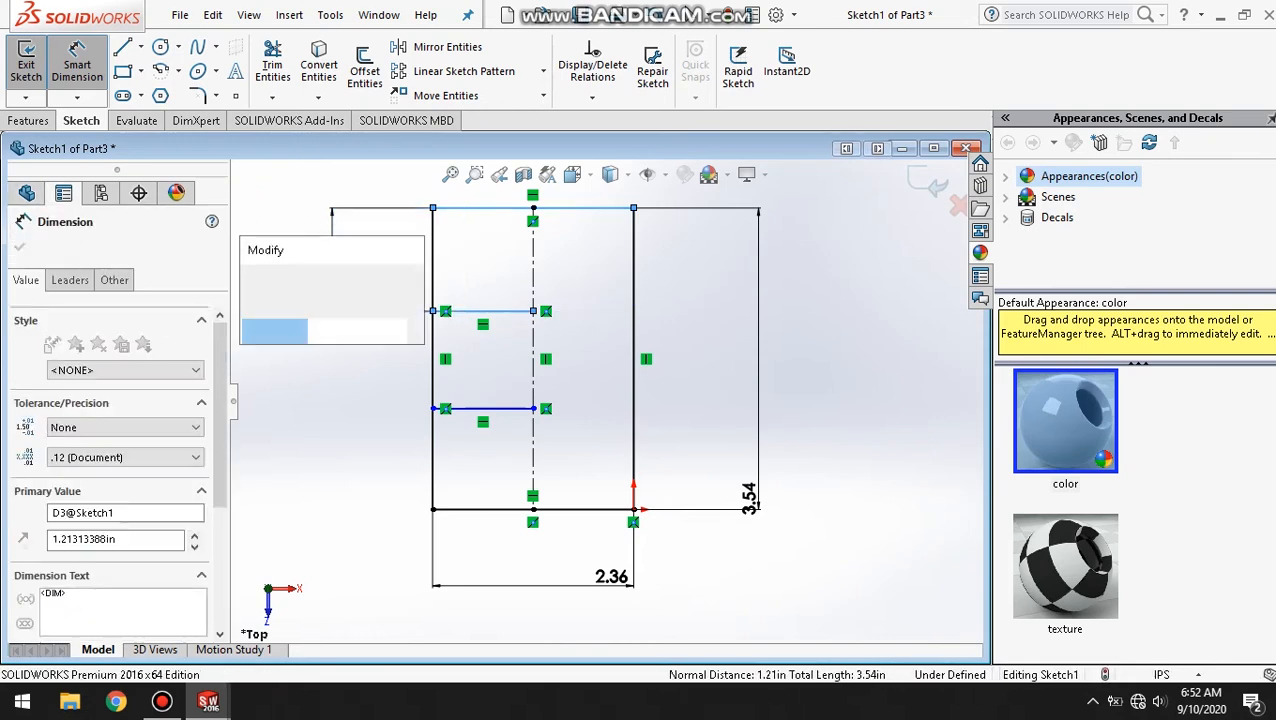
type("30mm")
key("Return")
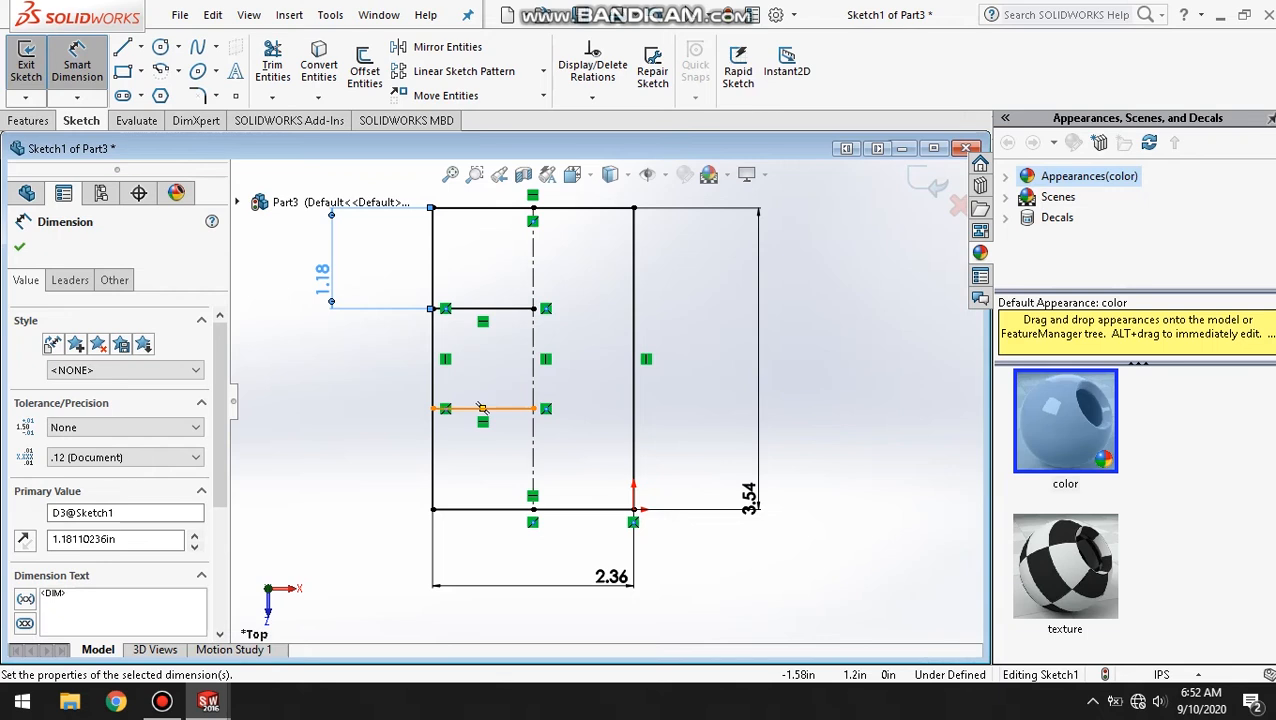
Dimension the distance between the lower horizontal line and the rectangle's bottom edge at 30 mm.
left_click(481, 408)
left_click(485, 510)
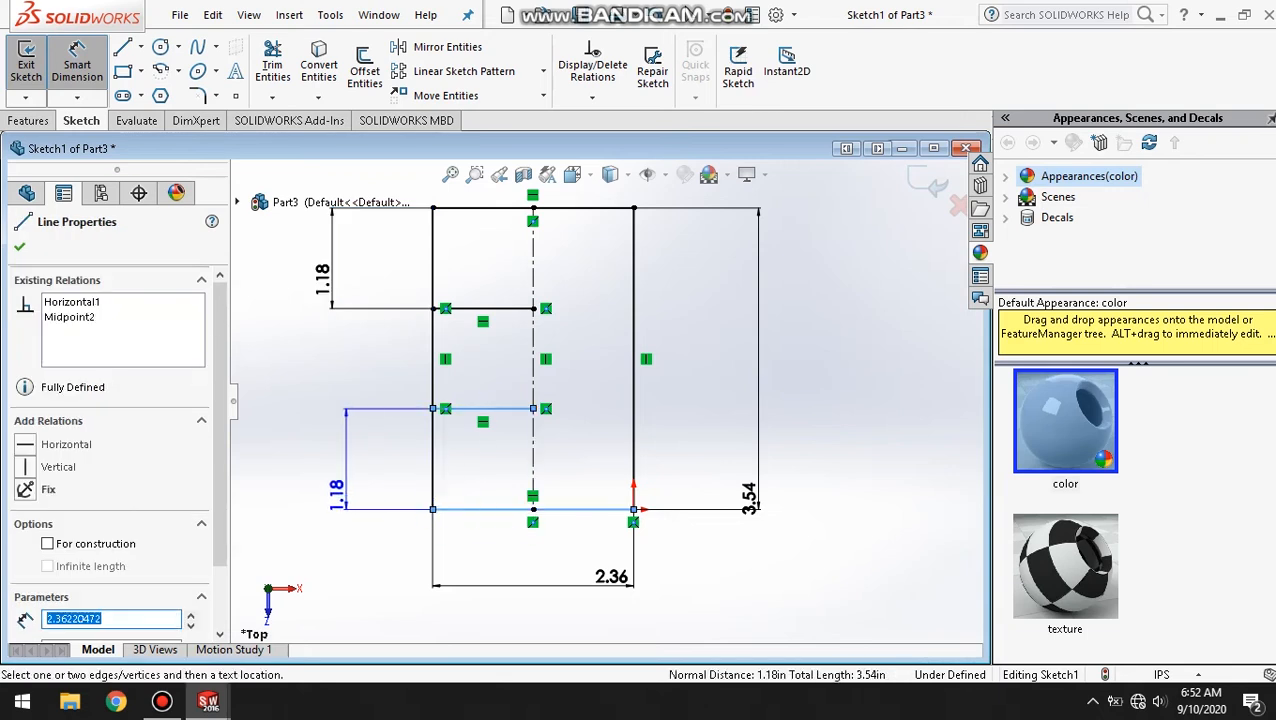
left_click(326, 470)
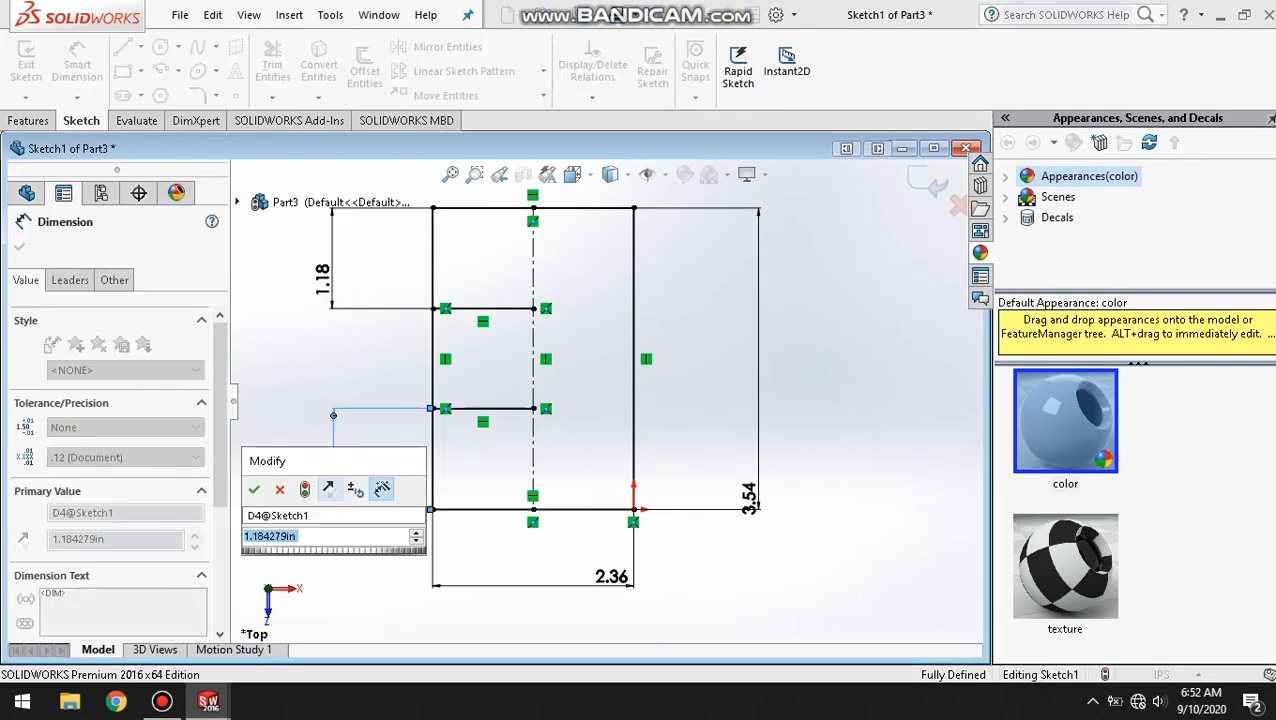
key("BackSpace")
type("30mm")
key("Return")
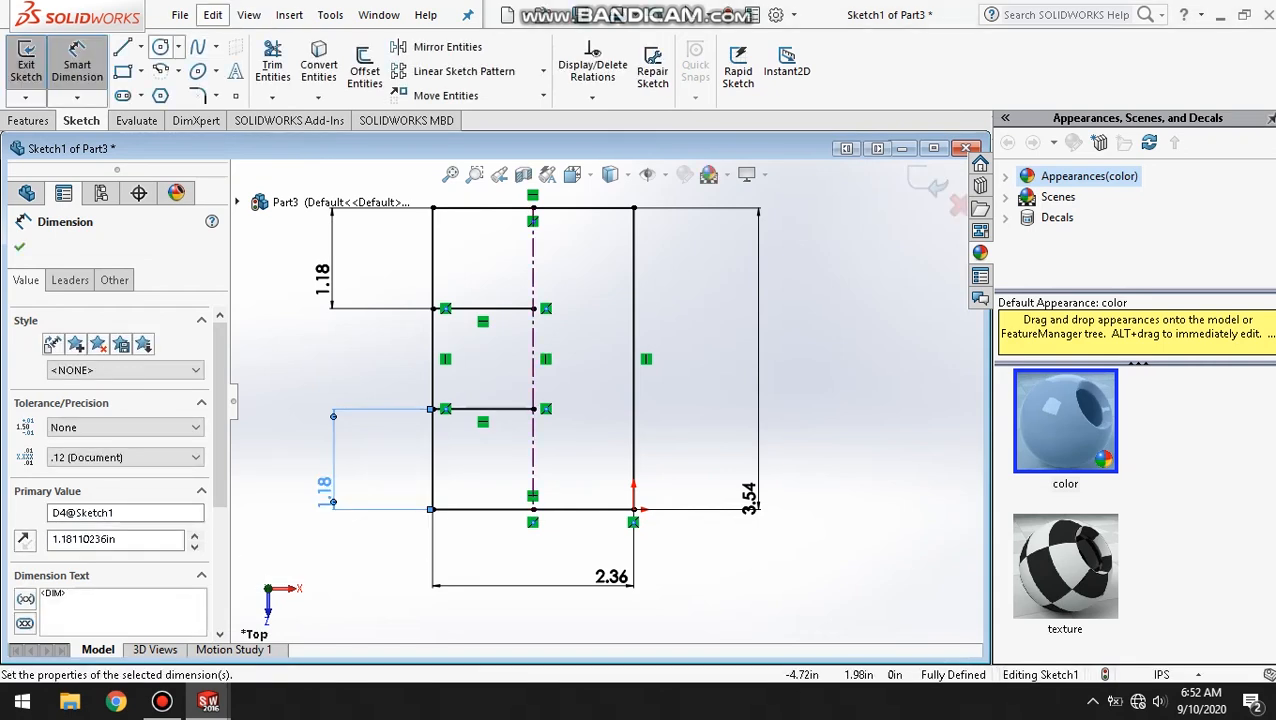
Draw a solid vertical line along the centerline from the top edge's midpoint to the end of the upper horizontal line.
left_click(122, 47)
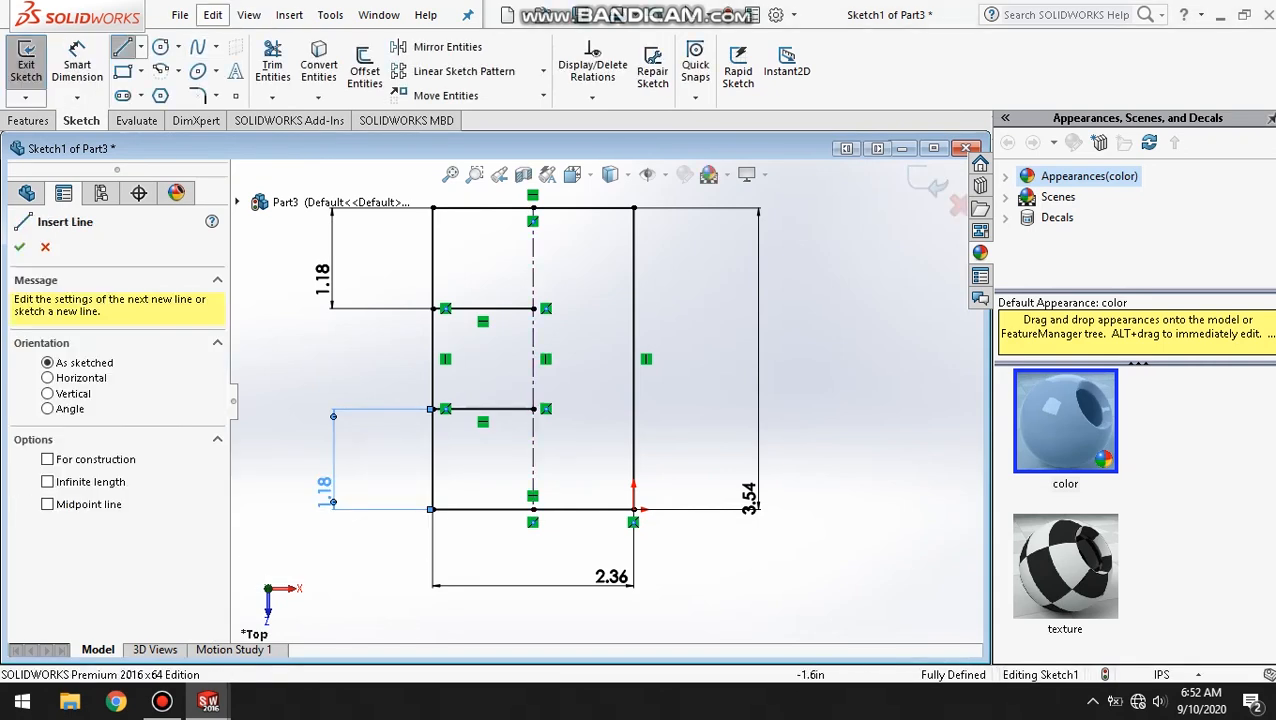
left_click(561, 228)
double_click(559, 320)
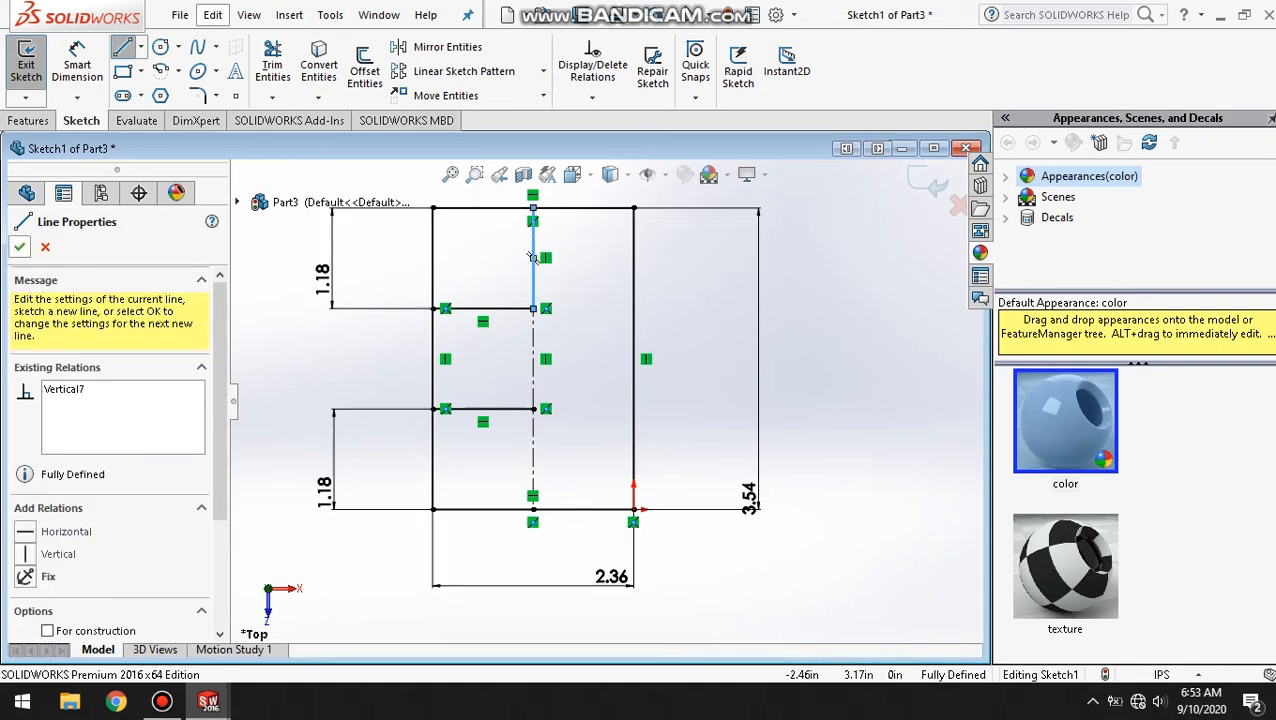
left_click(19, 247)
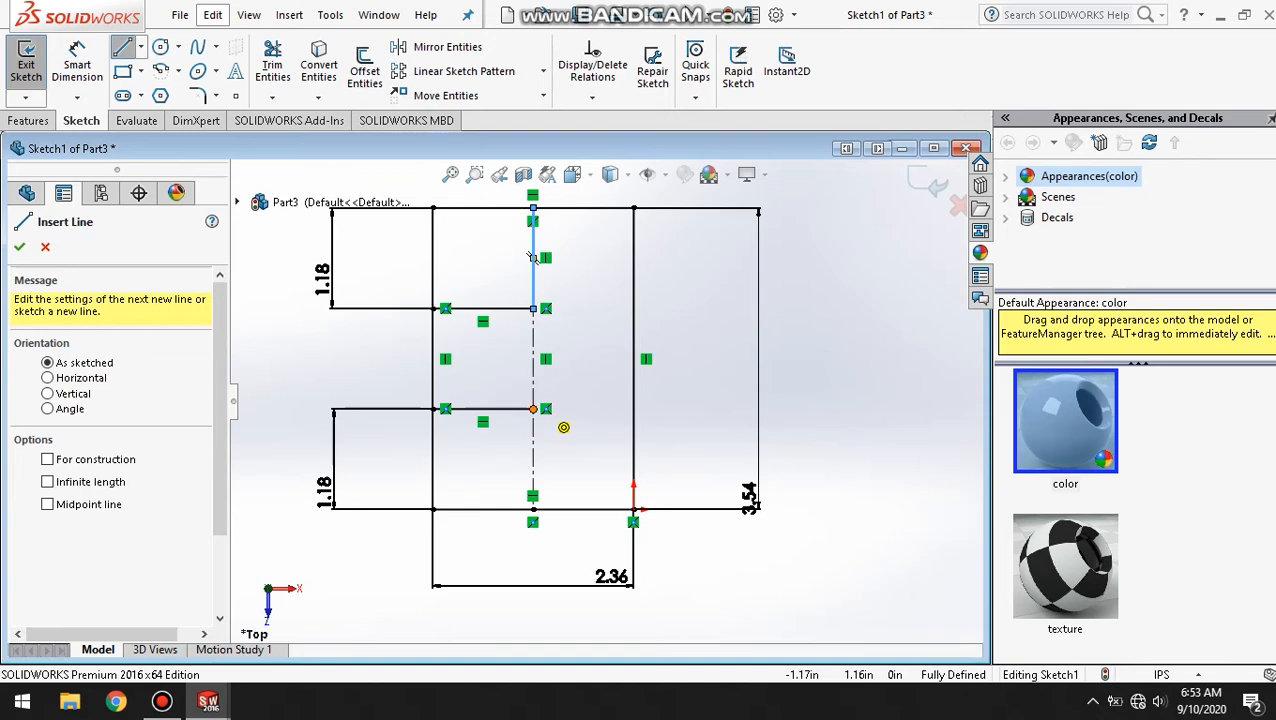
Draw a solid vertical line along the centerline from the end of the lower horizontal line to the bottom edge's midpoint.
left_click(533, 409)
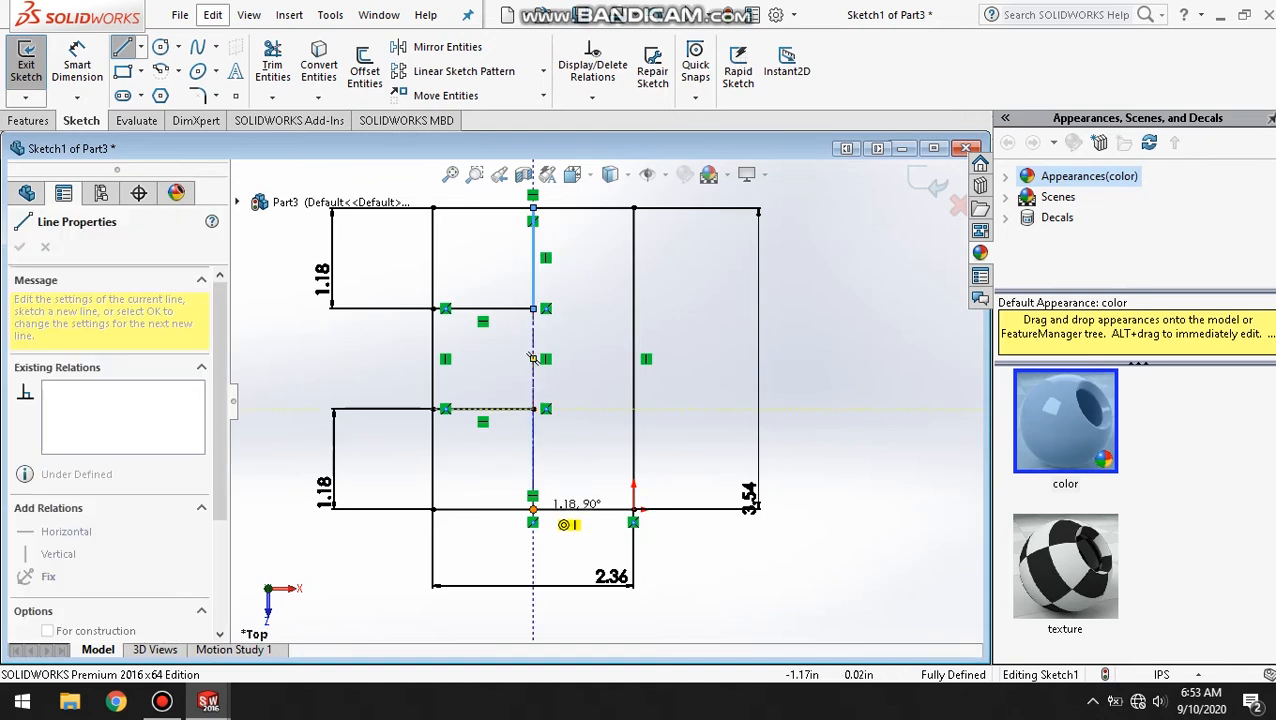
left_click(533, 509)
right_click(830, 398)
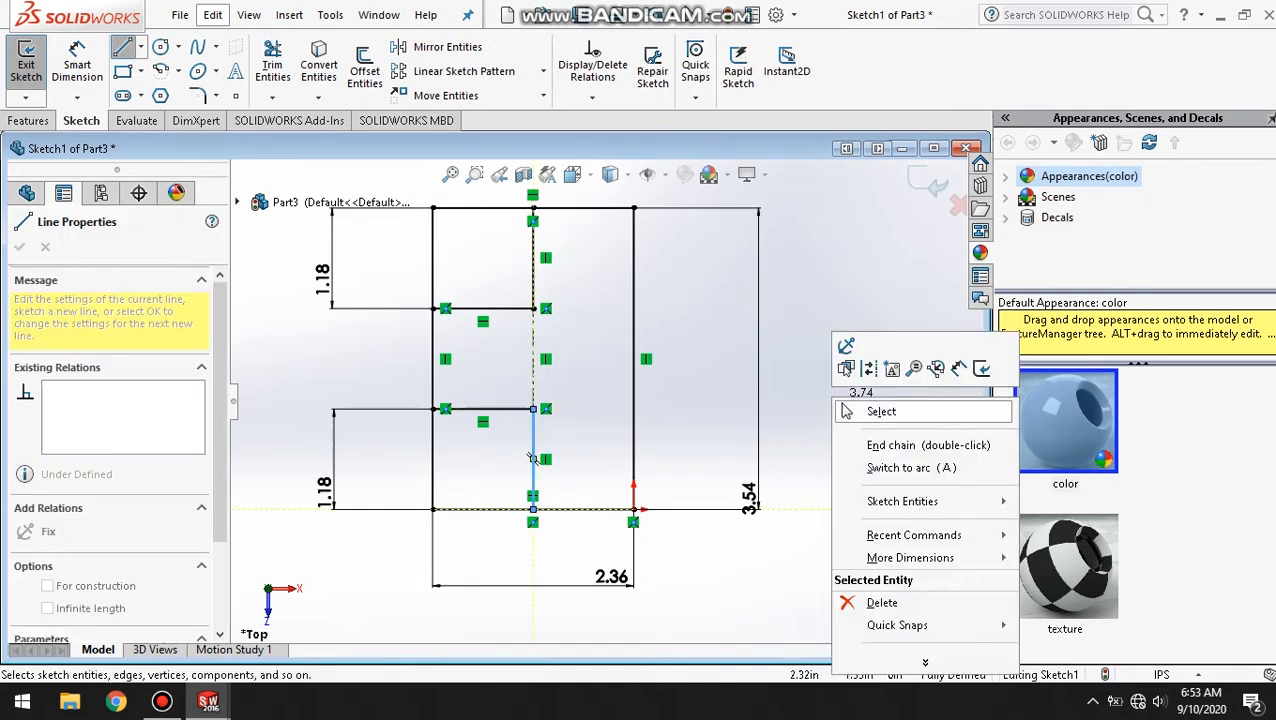
left_click(882, 447)
key("Escape")
Trim away the outer edges of the upper-left and lower-left corner squares to leave a T-shaped outline.
left_click(272, 64)
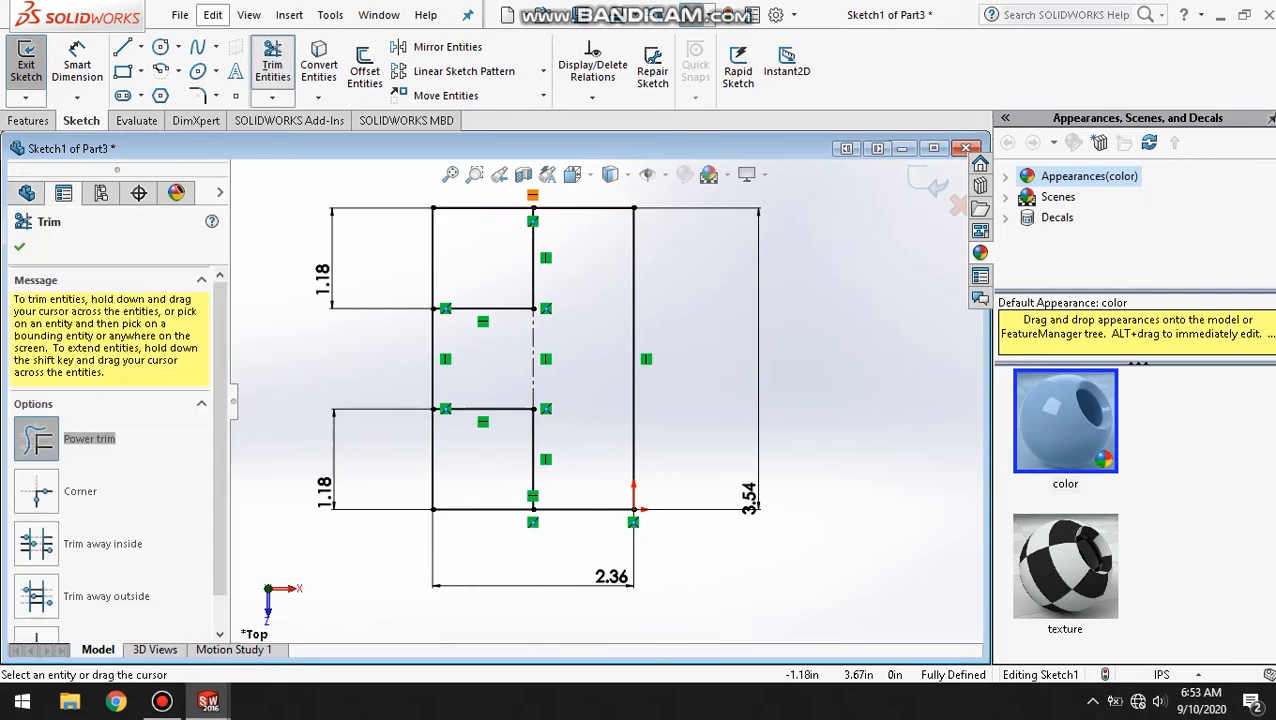
left_click_drag(500, 287, 428, 251)
key("ctrl+z")
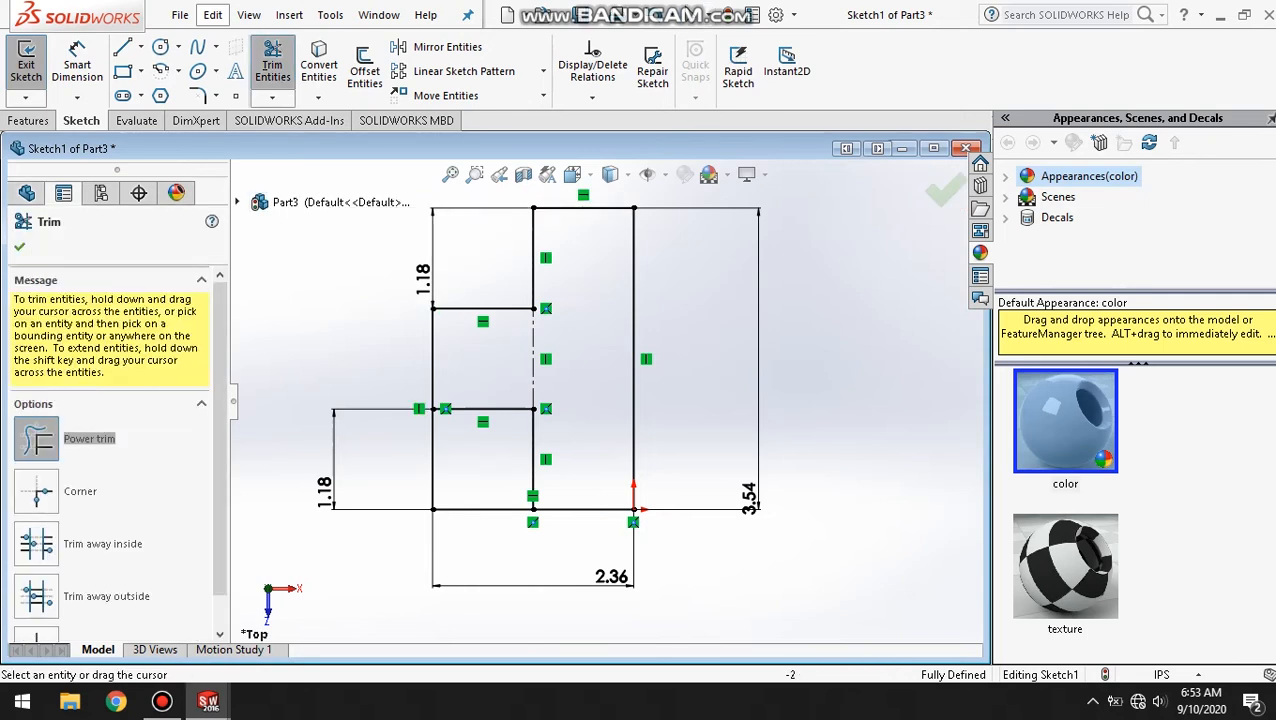
mouse_move(457, 457)
left_mouse_down()
mouse_move(424, 460)
mouse_move(474, 553)
left_mouse_up()
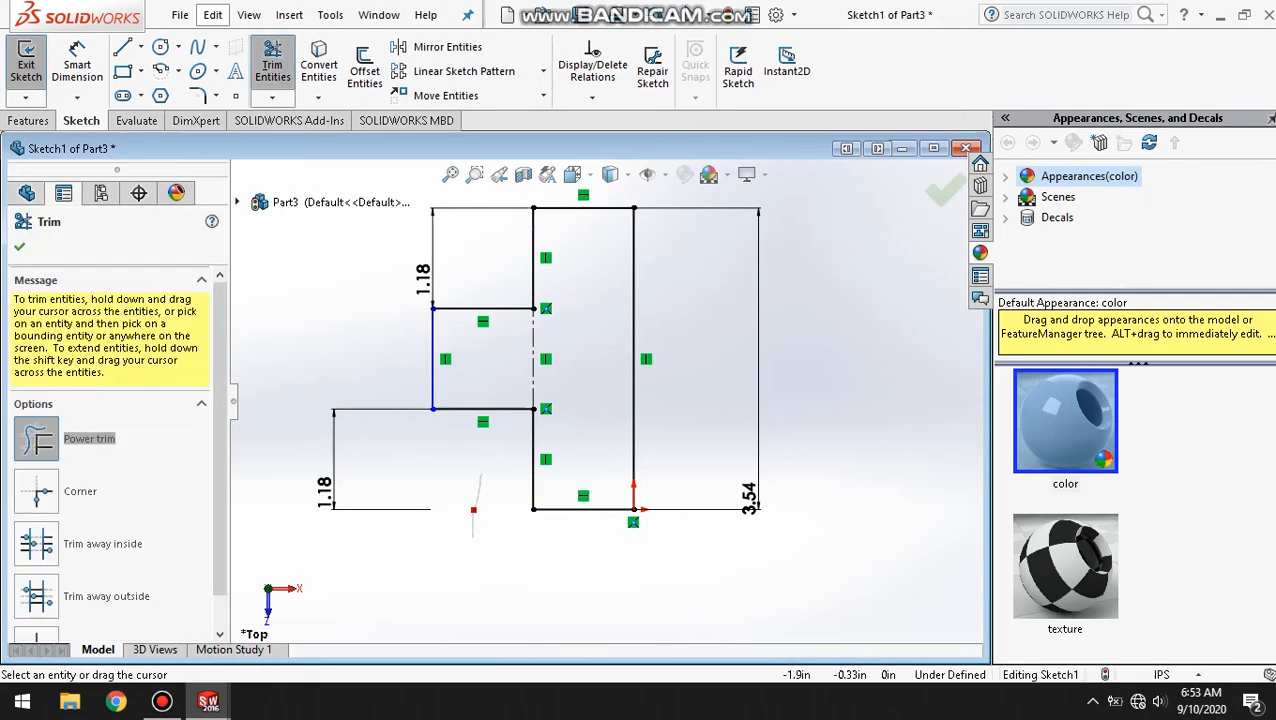
key("Escape")
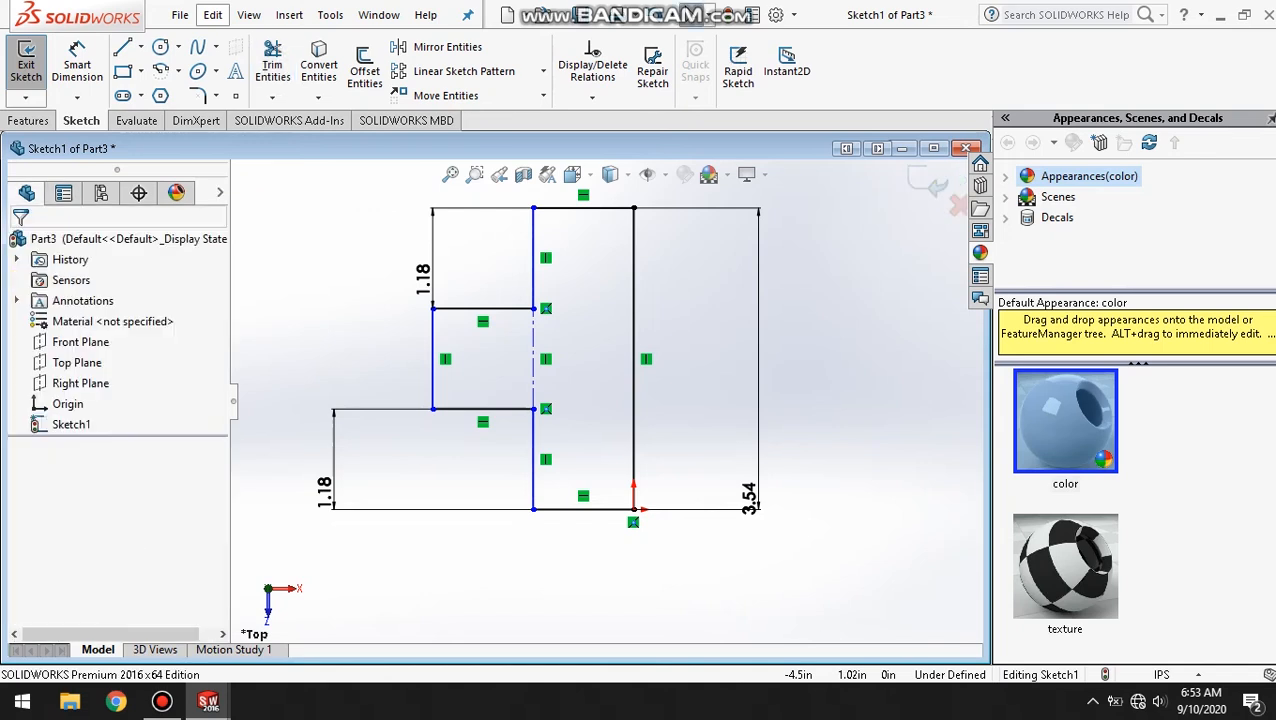
Extrude the T-shaped sketch 30 mm with a blind end condition.
left_click(28, 121)
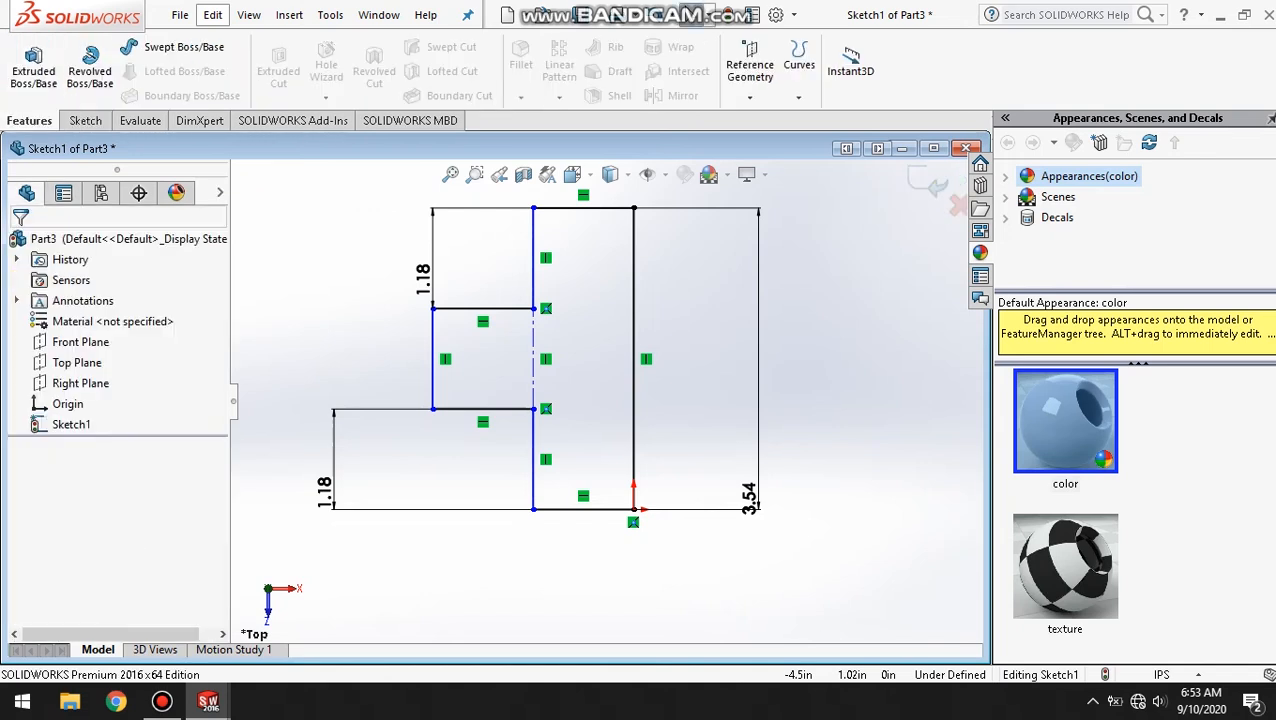
left_click(33, 65)
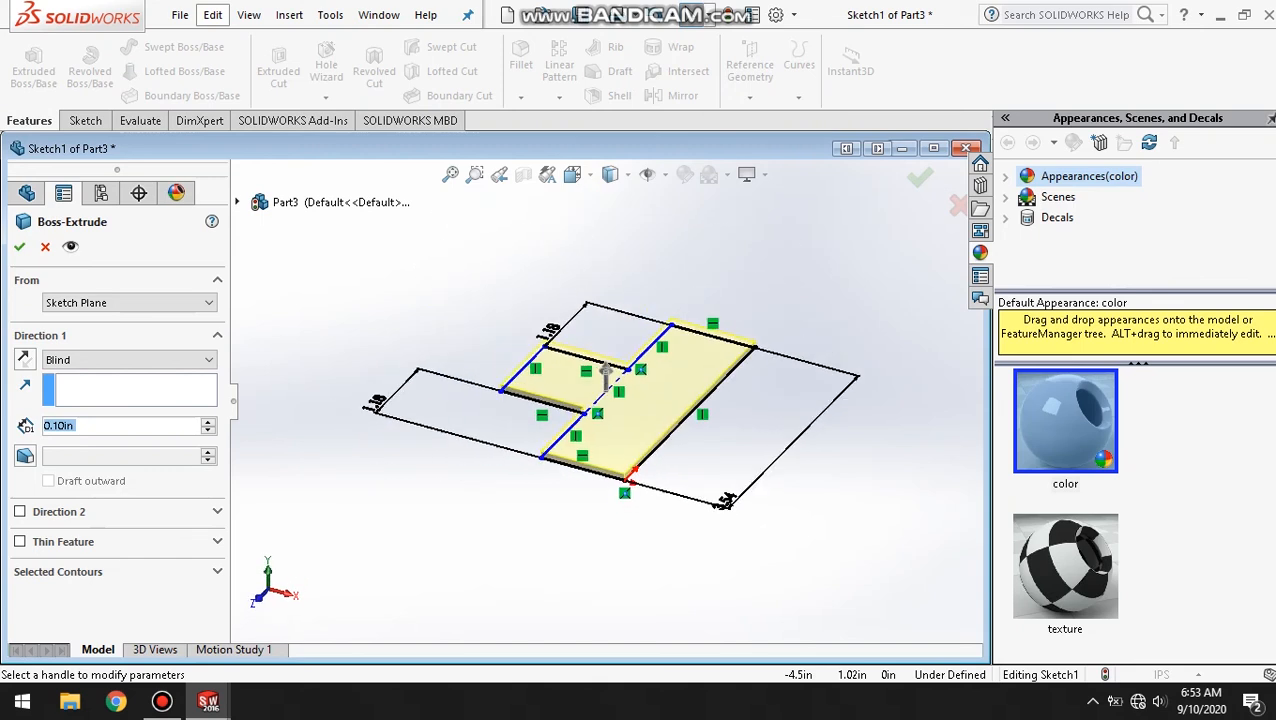
left_click(606, 374)
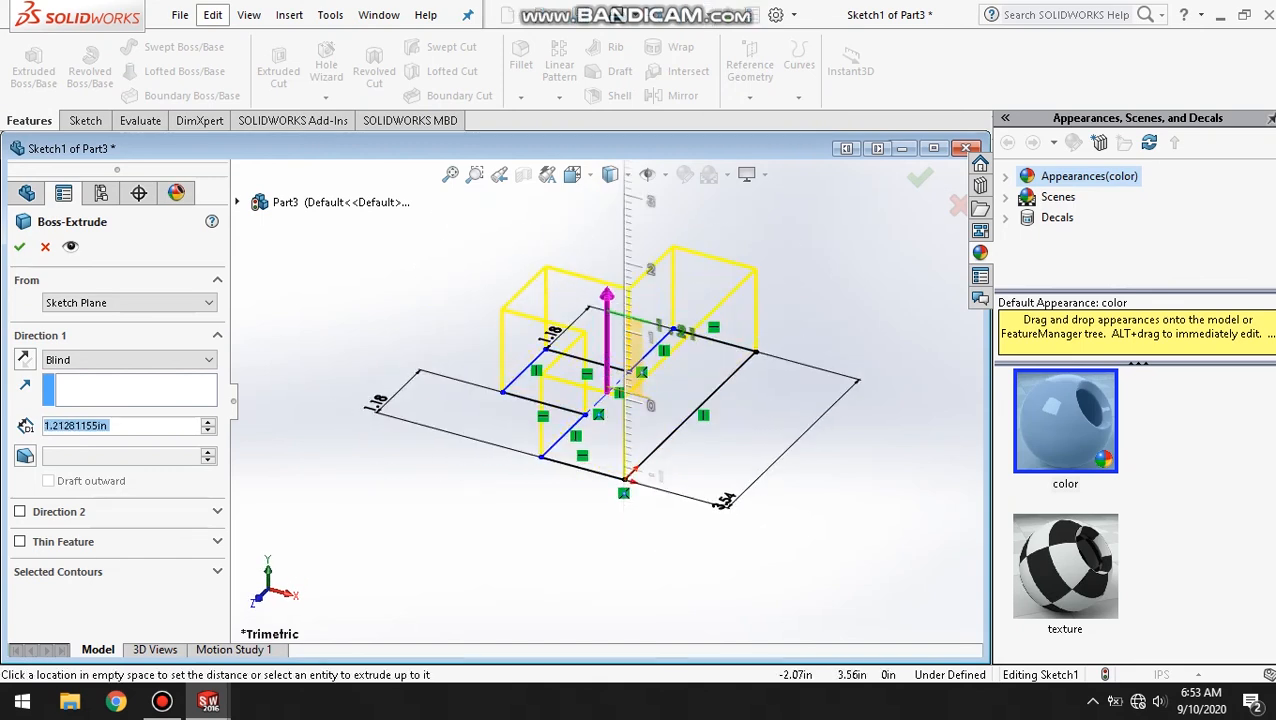
type("30mm")
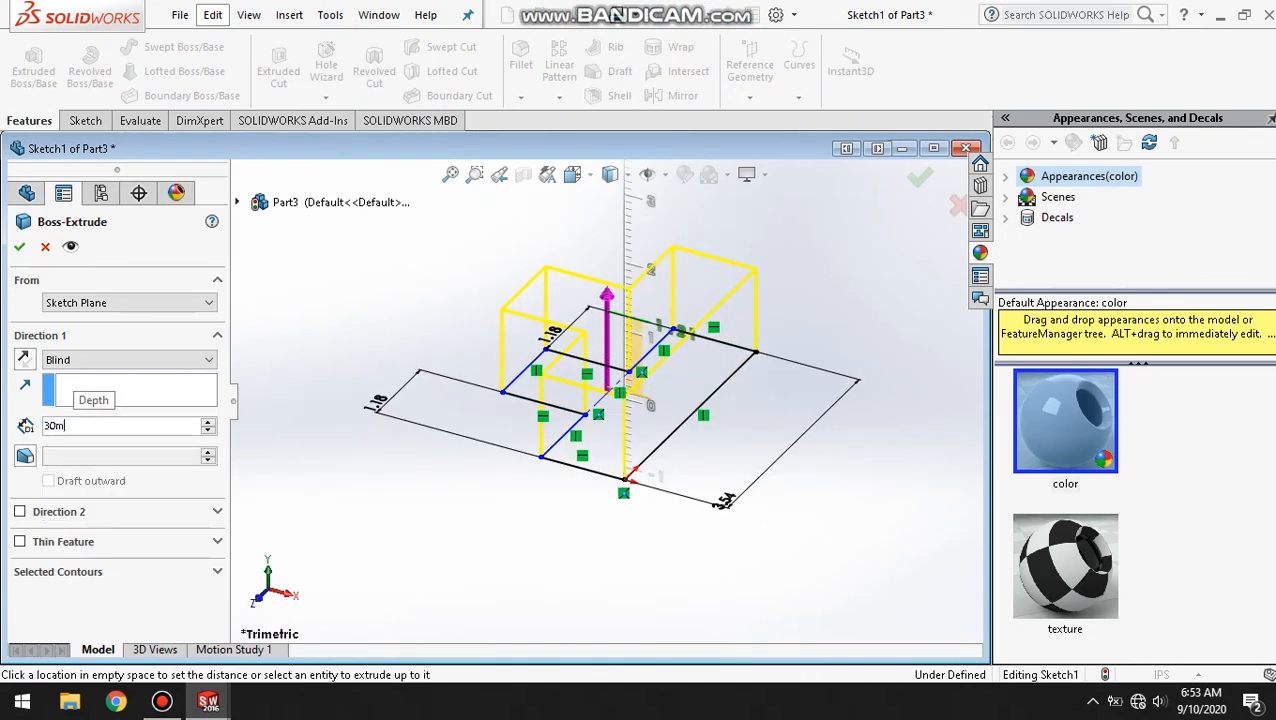
key("Return")
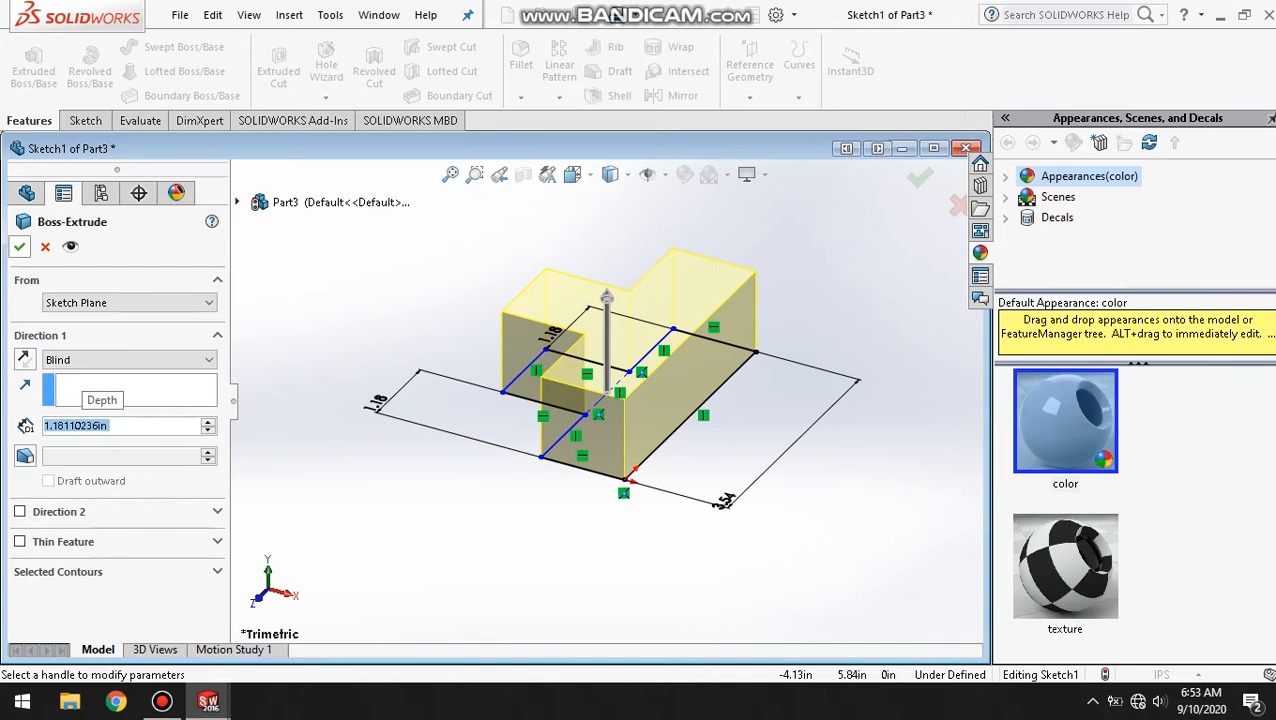
key("Return")
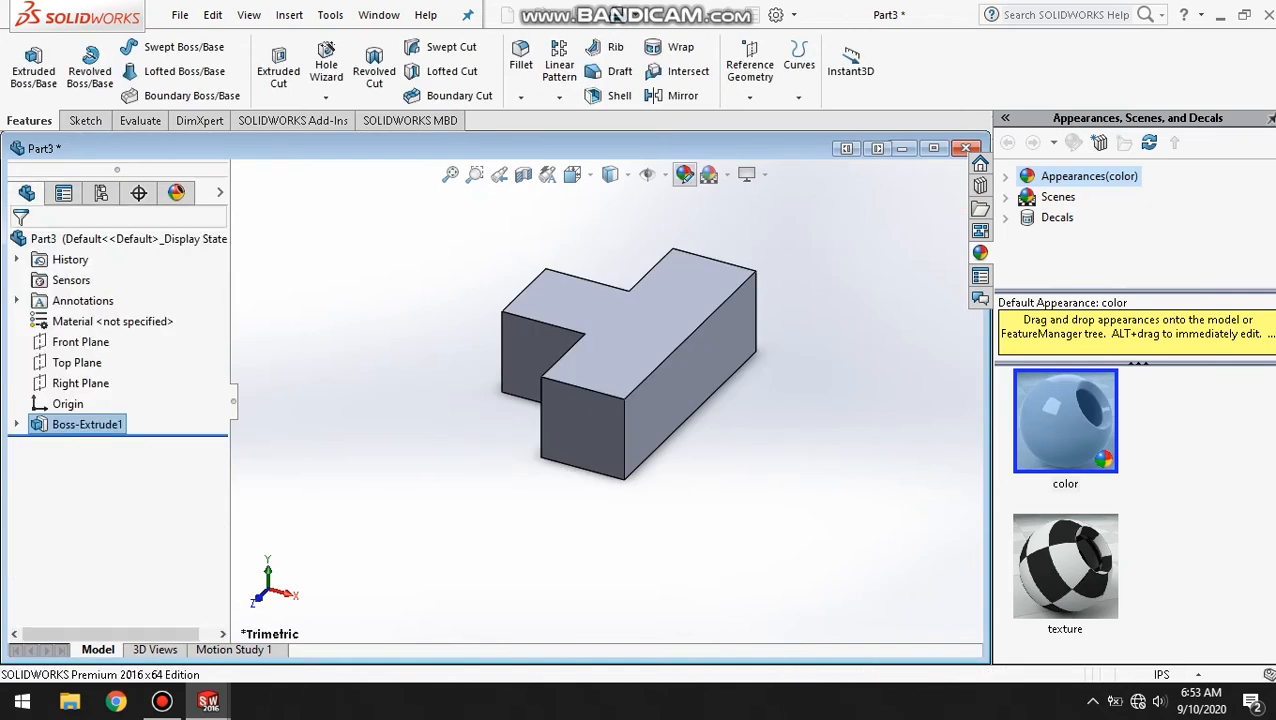
Color the extruded T block magenta and save the part as T in the CUBE folder.
left_click(684, 174)
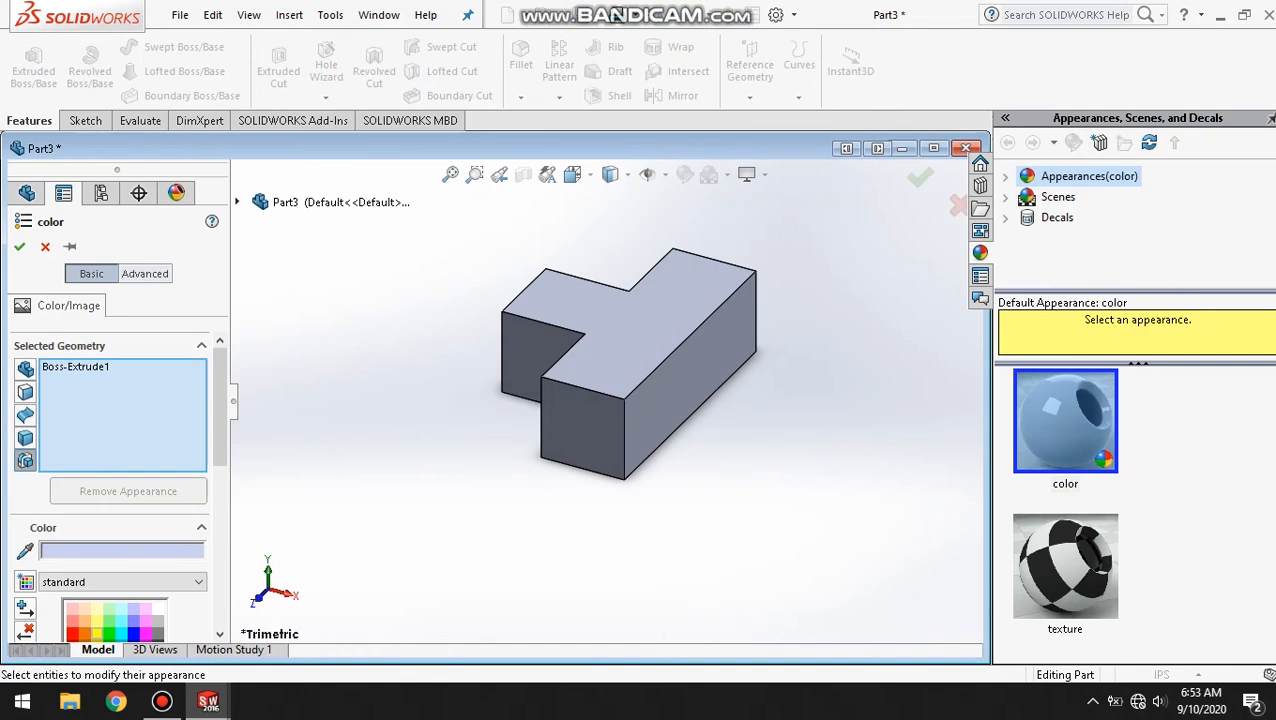
left_click(145, 631)
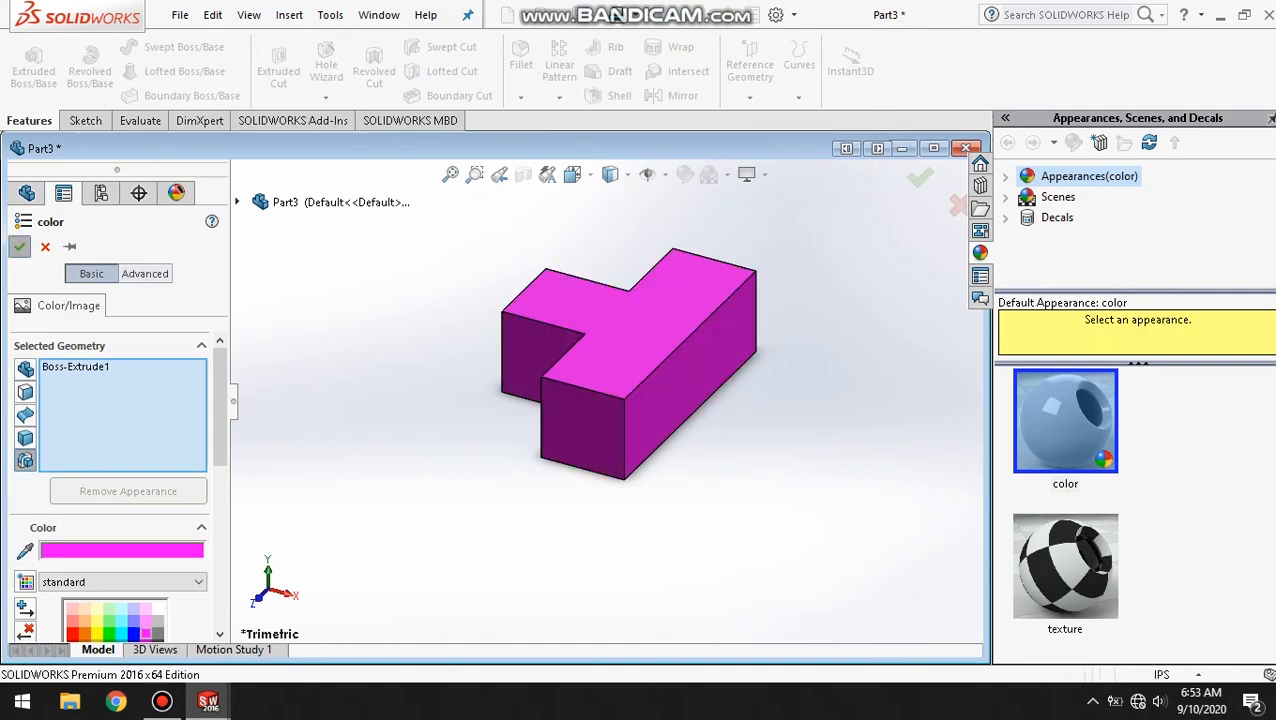
left_click(19, 246)
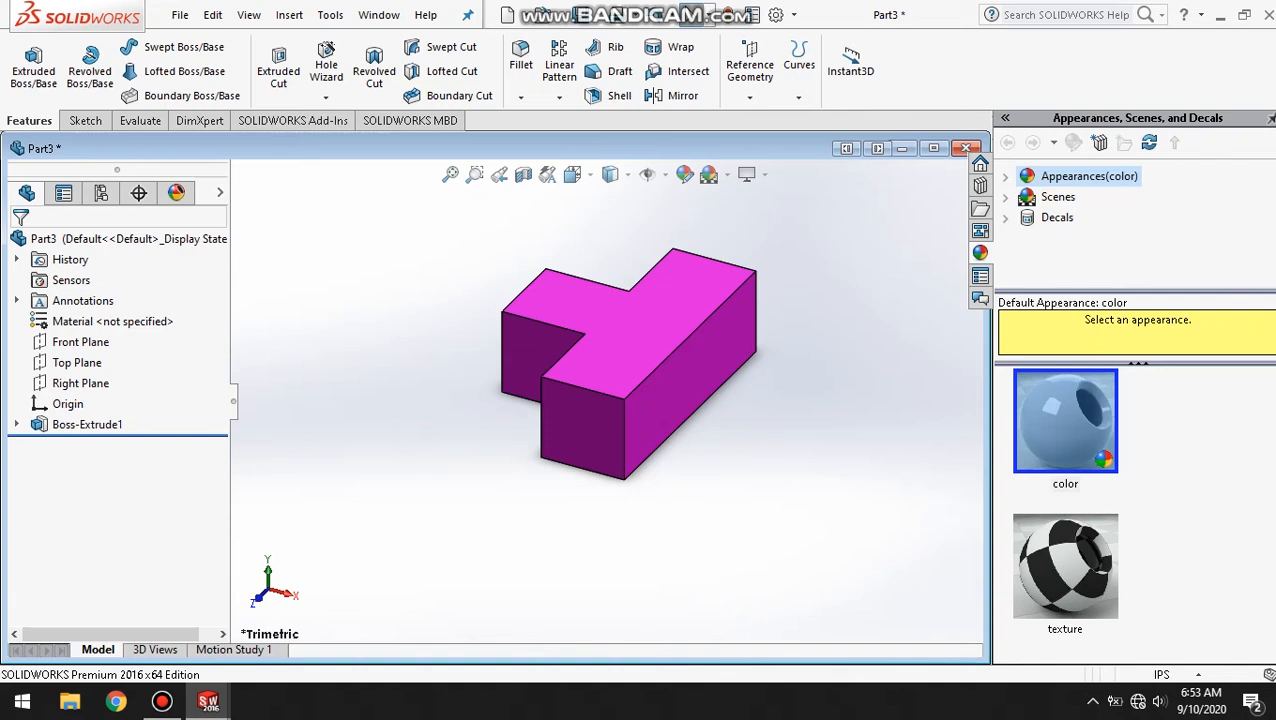
key("ctrl+s")
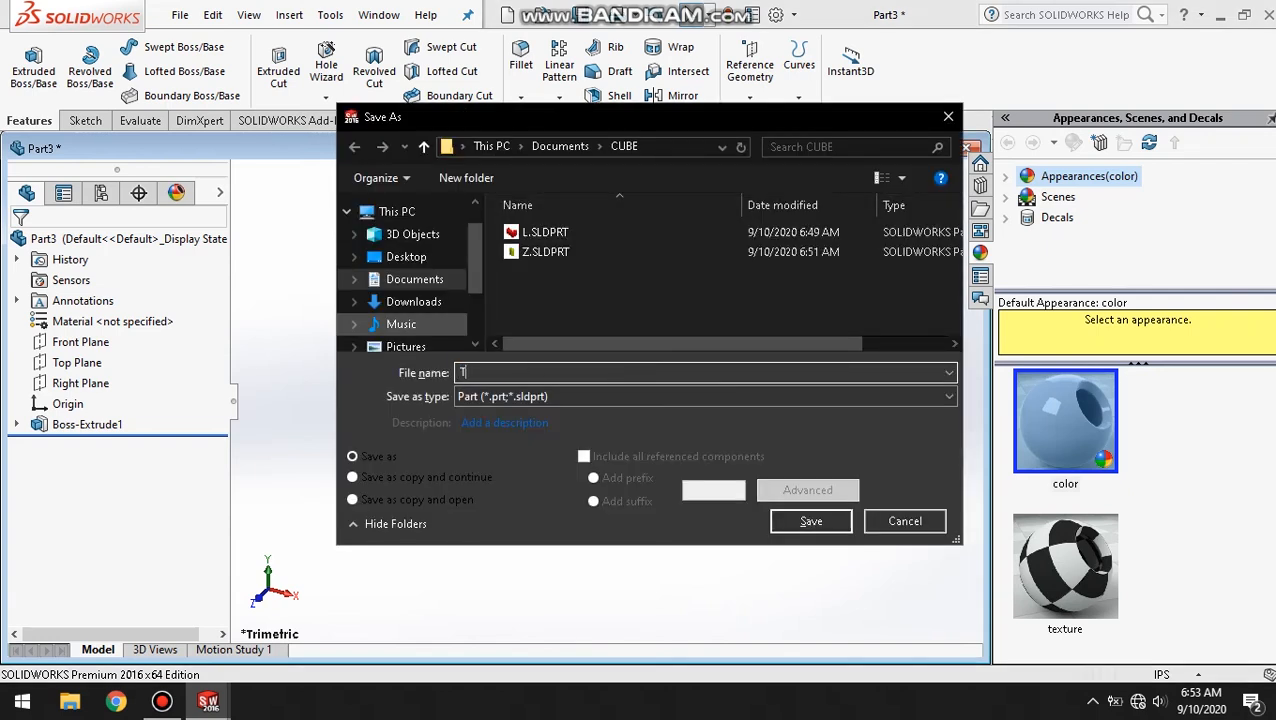
key("Return")
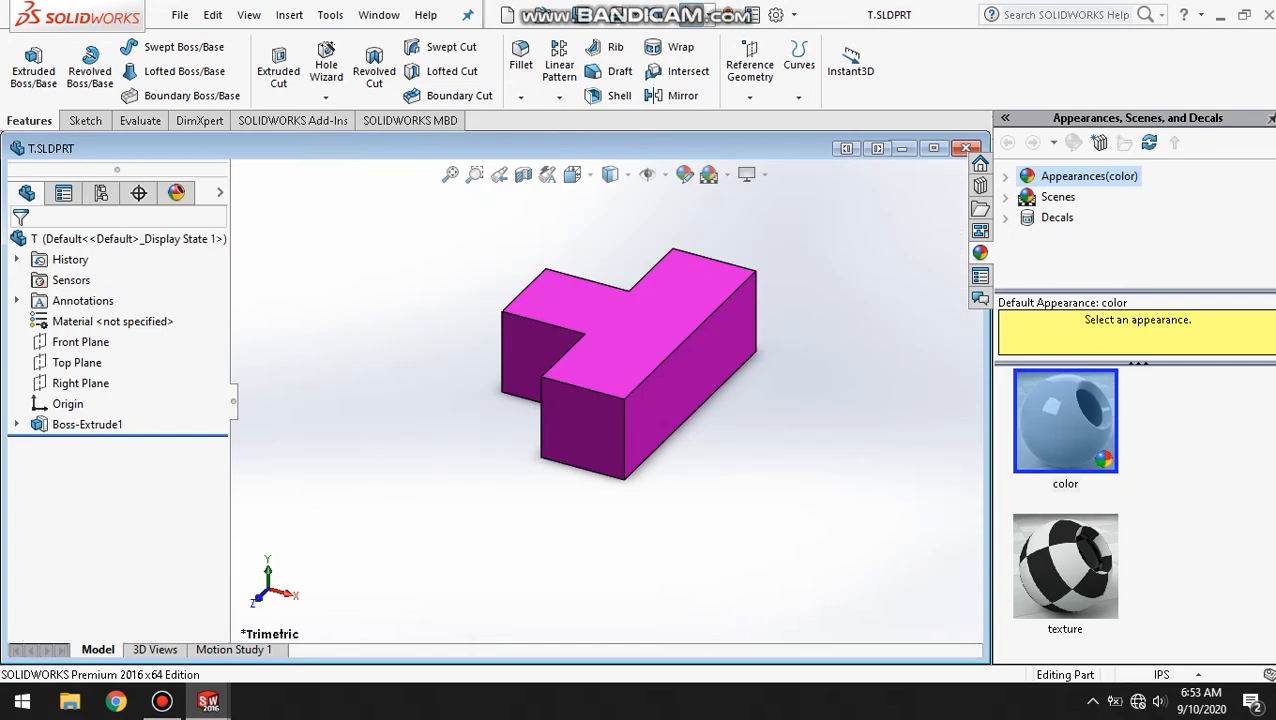
Create a new part and start a sketch on the Top Plane.
left_click(526, 15)
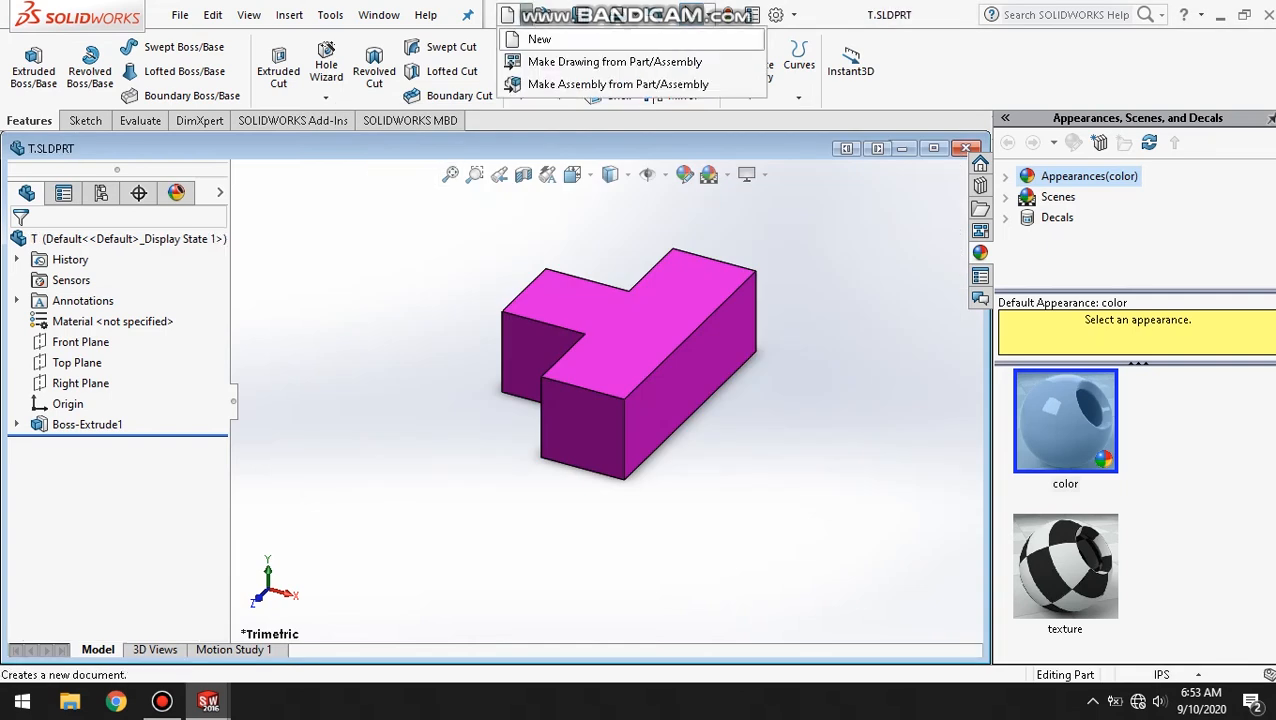
left_click(540, 39)
key("Return")
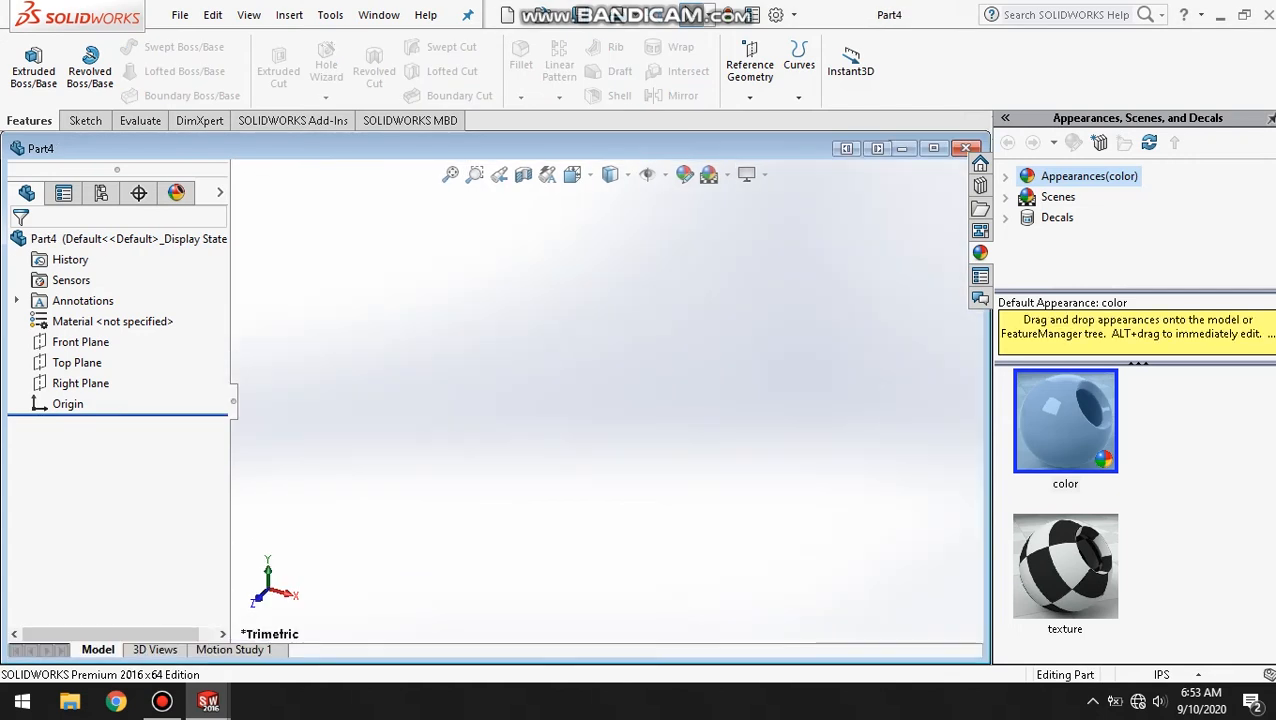
left_click(77, 362)
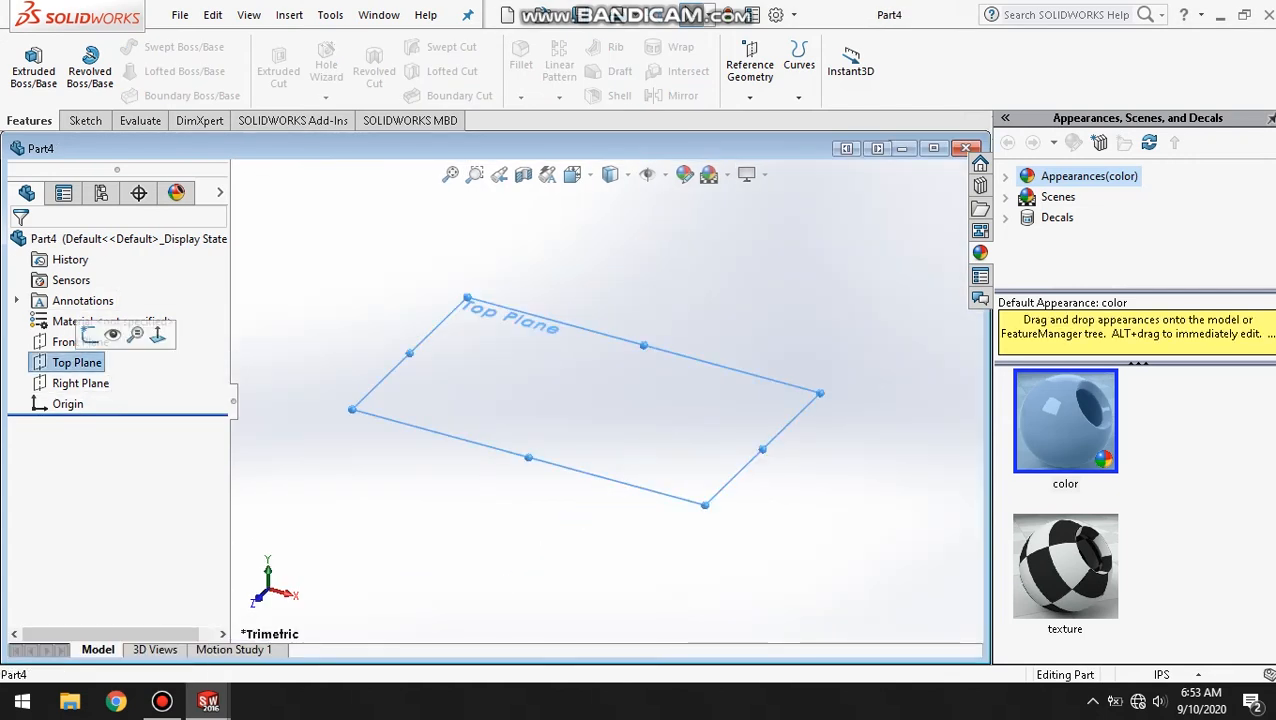
left_click(90, 334)
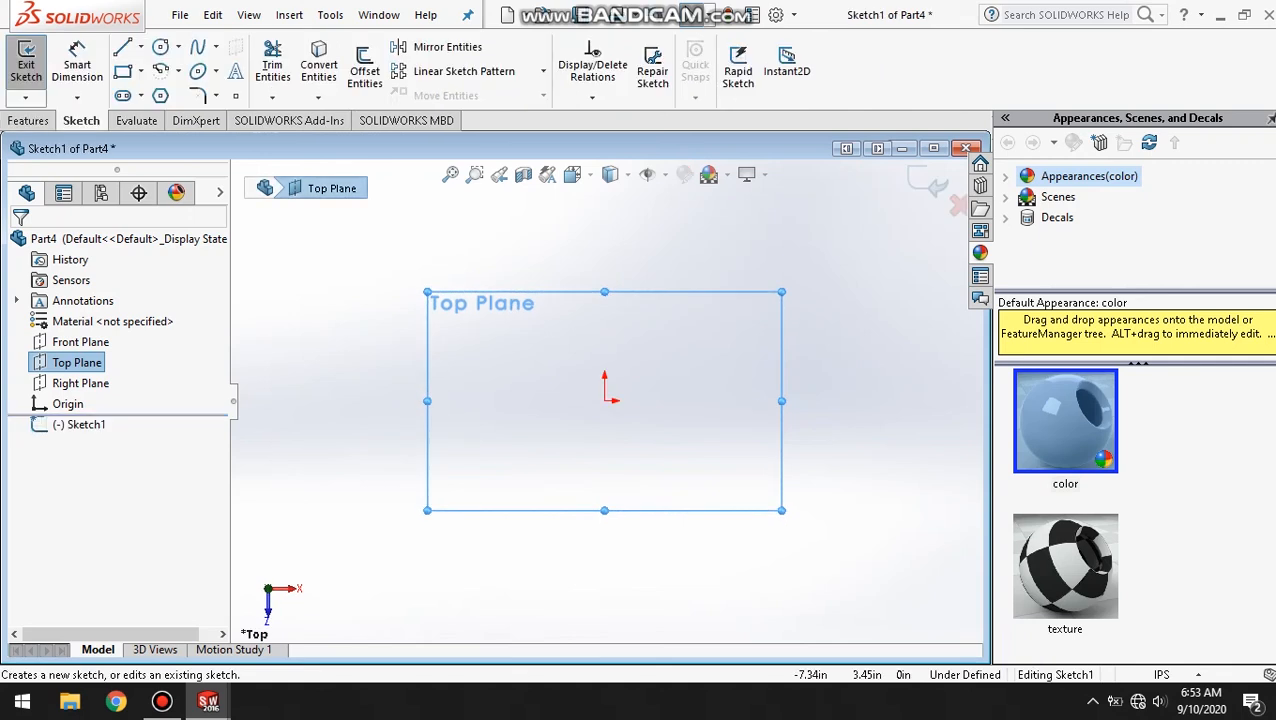
Draw a corner rectangle about 4.82 in wide, with its lower-right corner on the origin.
left_click(122, 71)
mouse_move(604, 400)
left_mouse_down()
mouse_move(384, 365)
mouse_move(360, 232)
left_mouse_up()
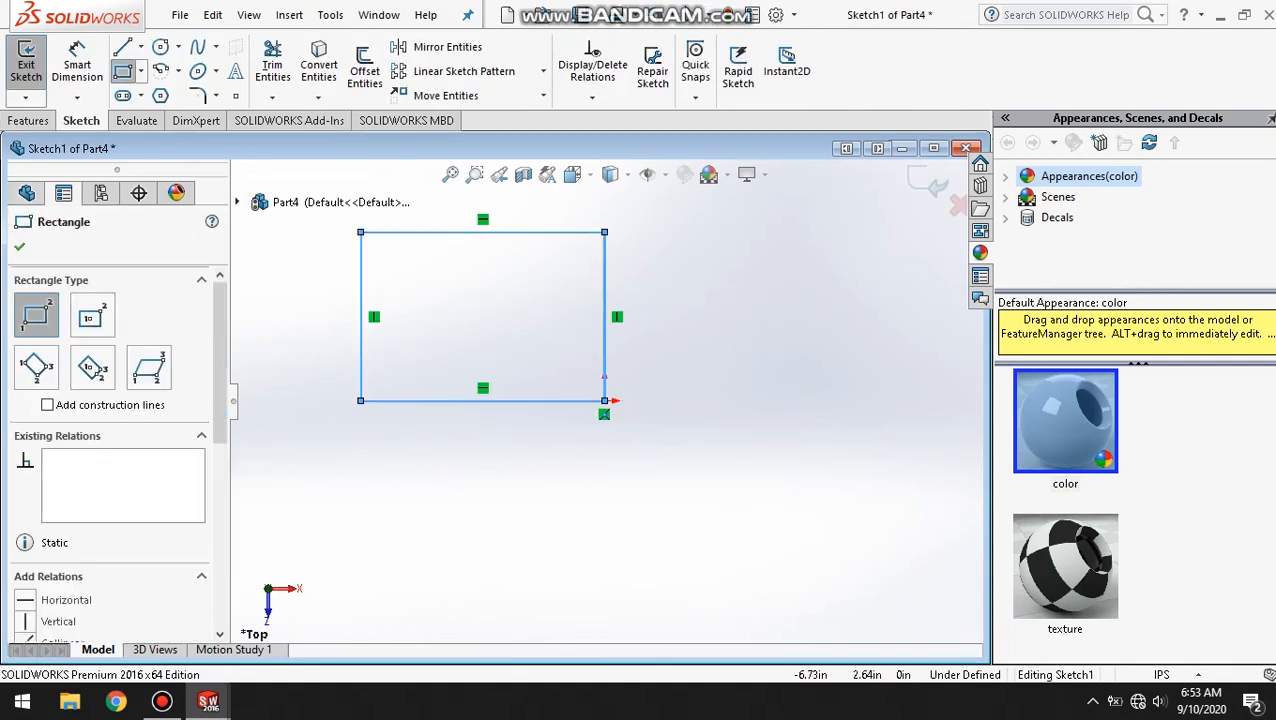
left_click(140, 47)
left_click(165, 95)
key("Escape")
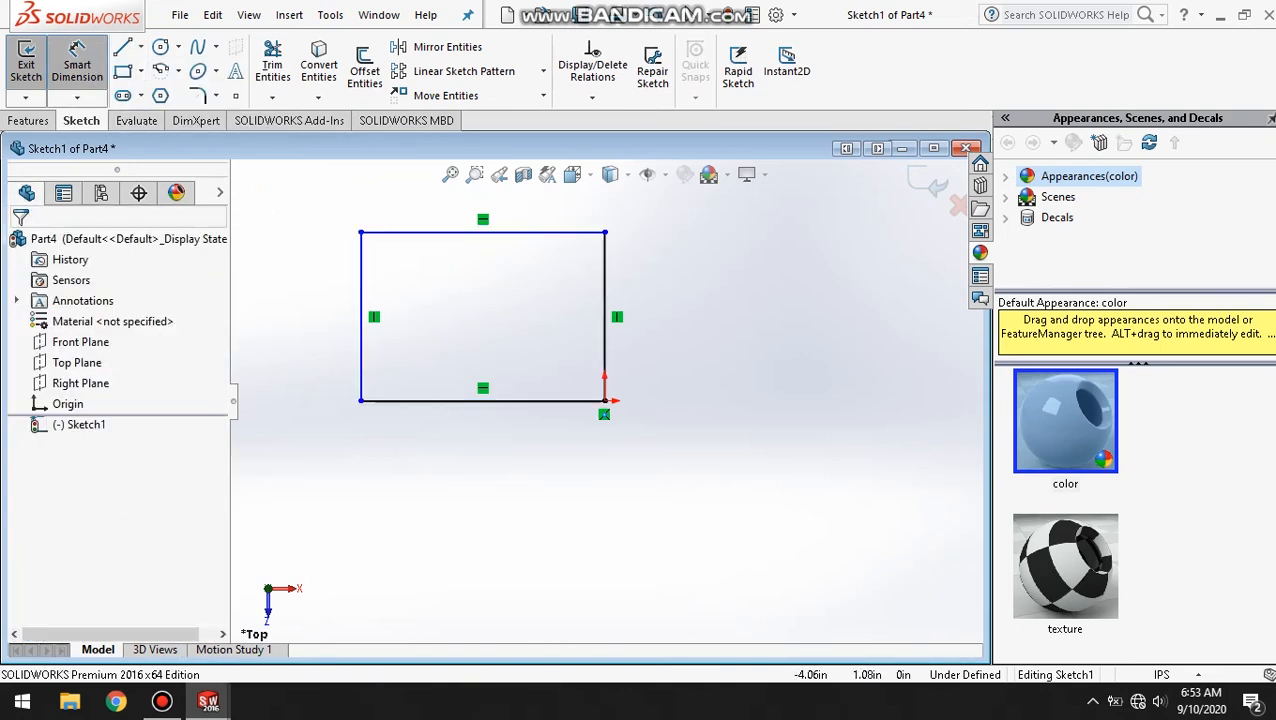
Dimension the rectangle's width below its bottom edge at 60 mm.
left_click(604, 400)
left_click(360, 400)
left_click(470, 485)
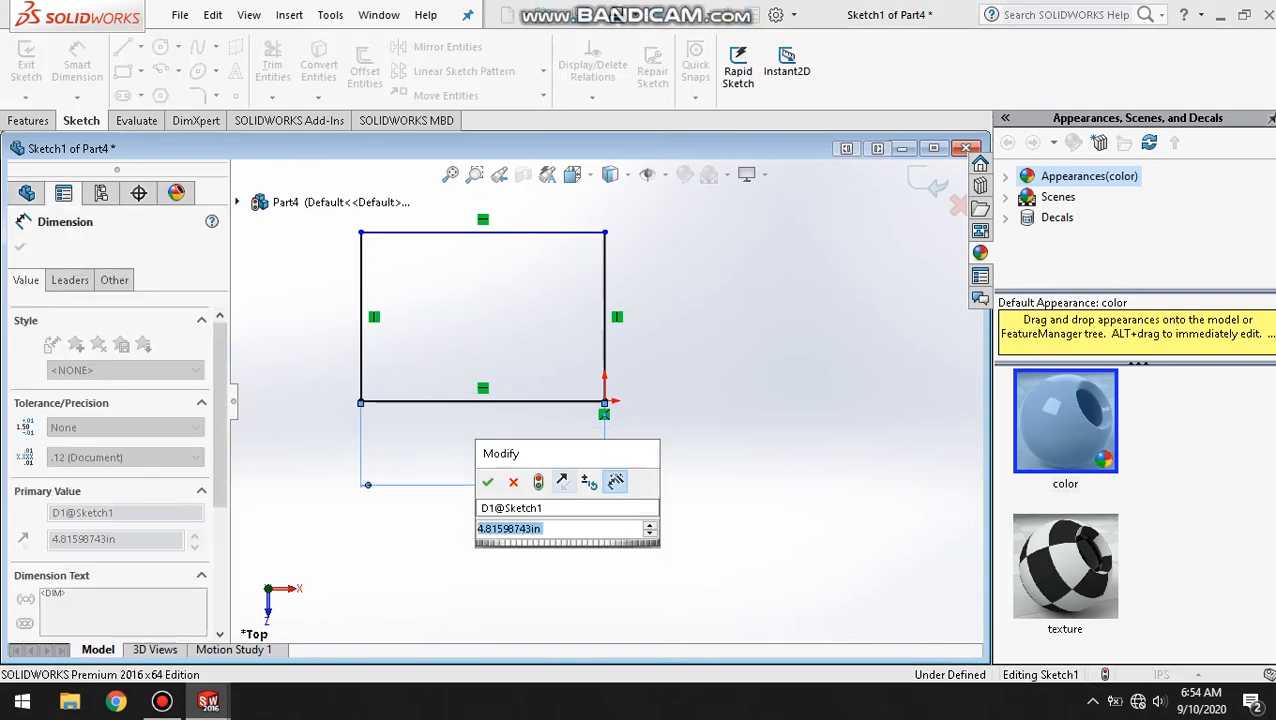
type("=")
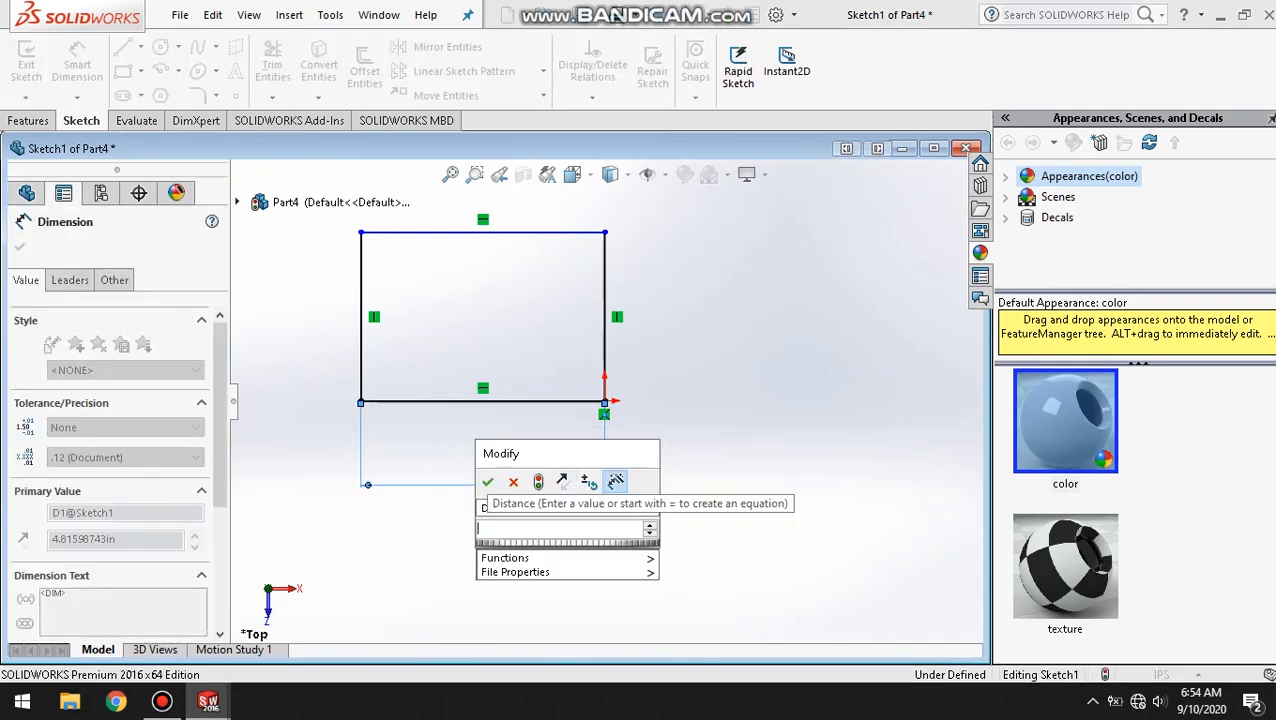
type("60mm")
key("Return")
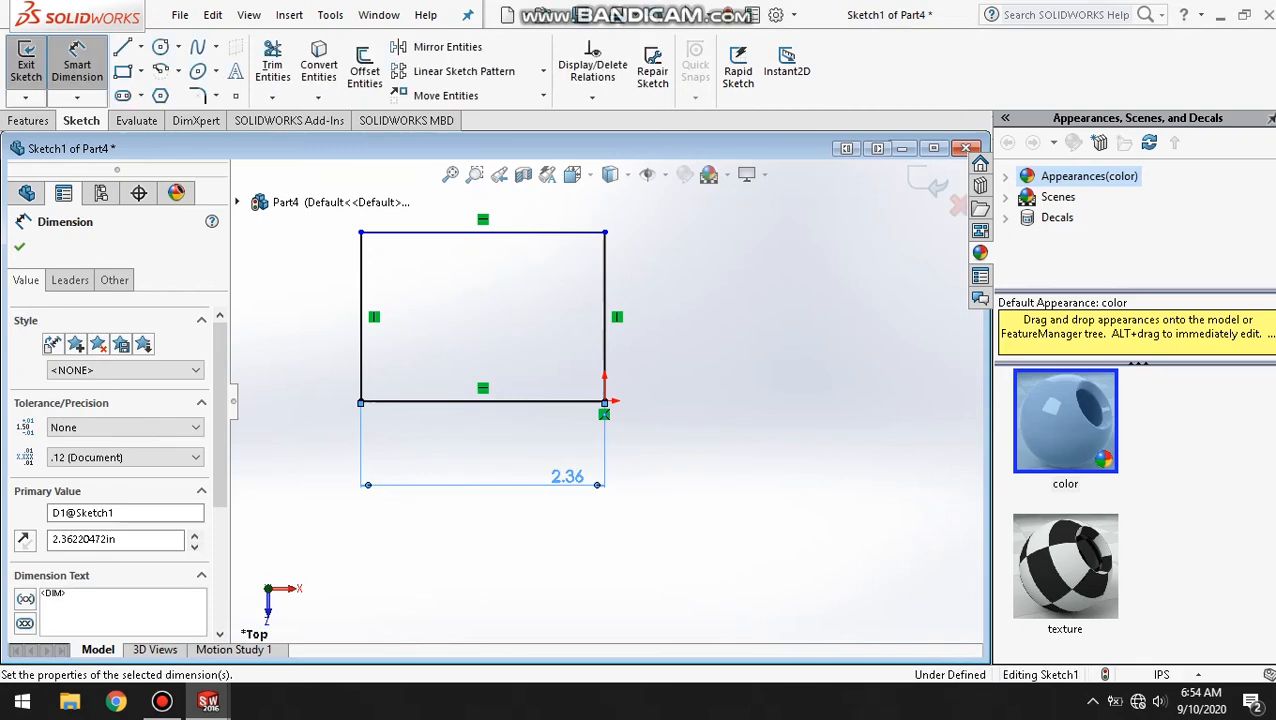
Dimension the rectangle's height beside its right edge at 60 mm.
left_click(604, 232)
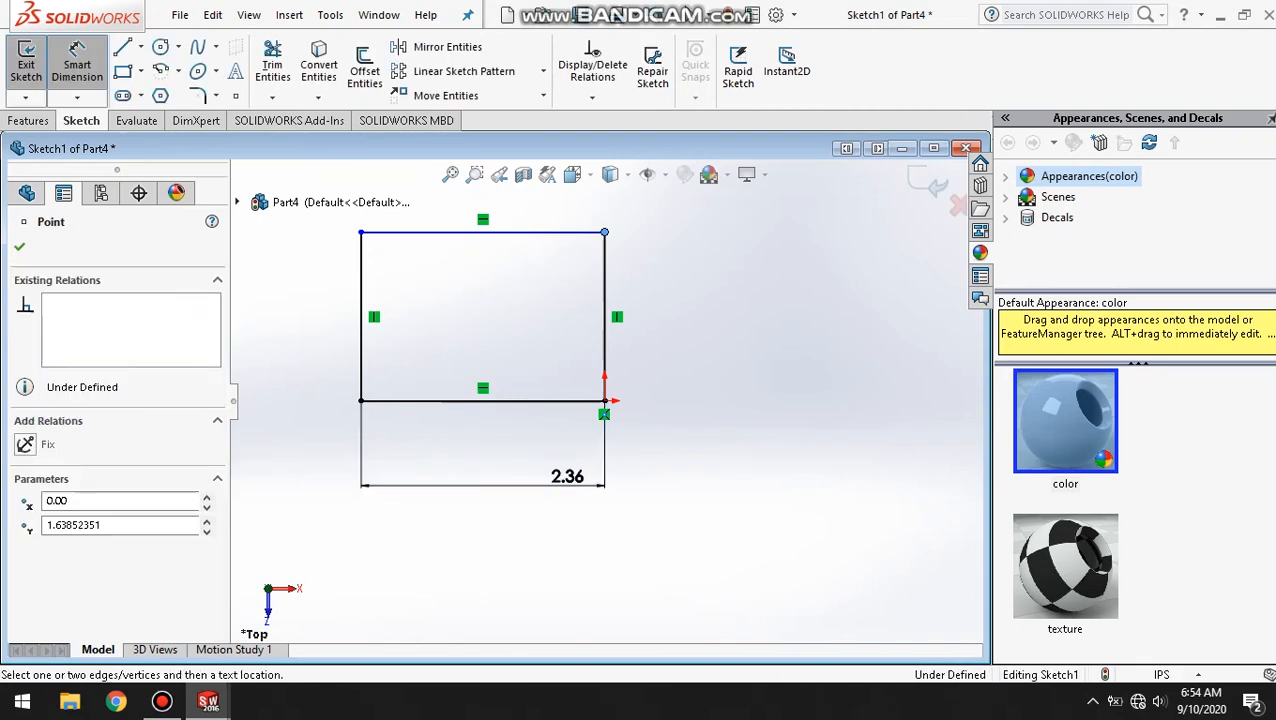
left_click(604, 401)
left_click(713, 340)
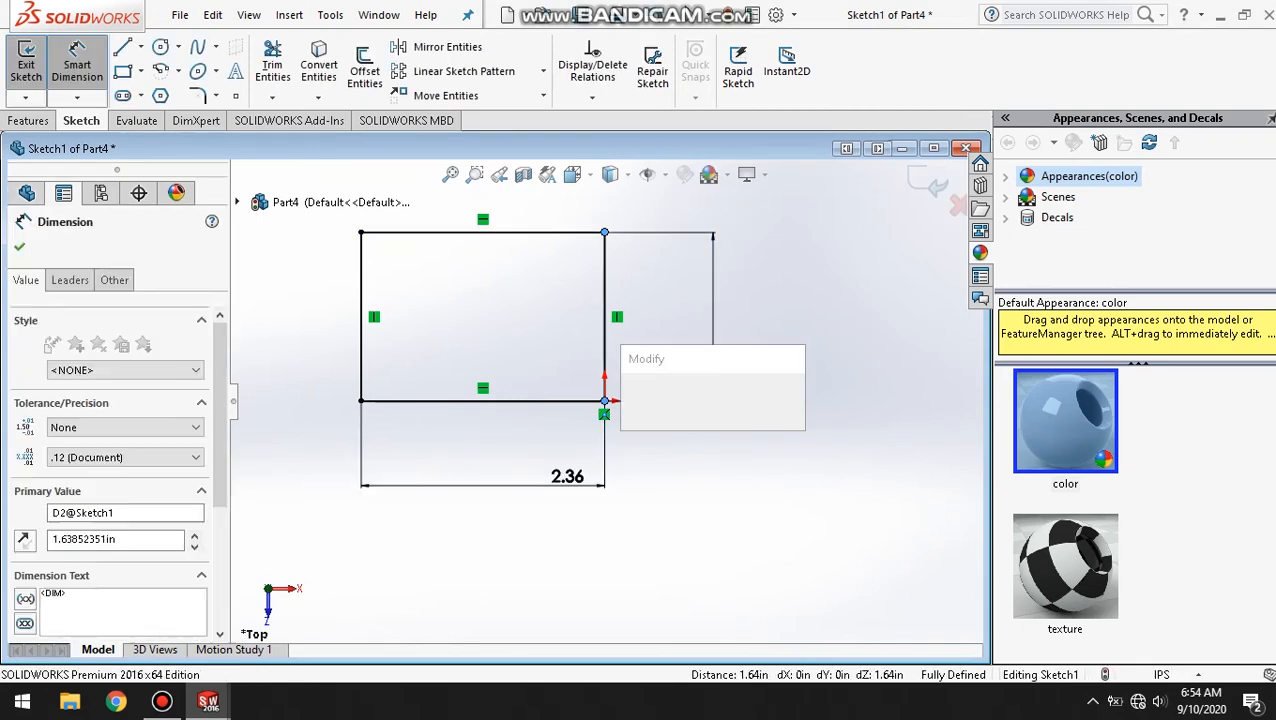
key("BackSpace")
type("60m")
key("Return")
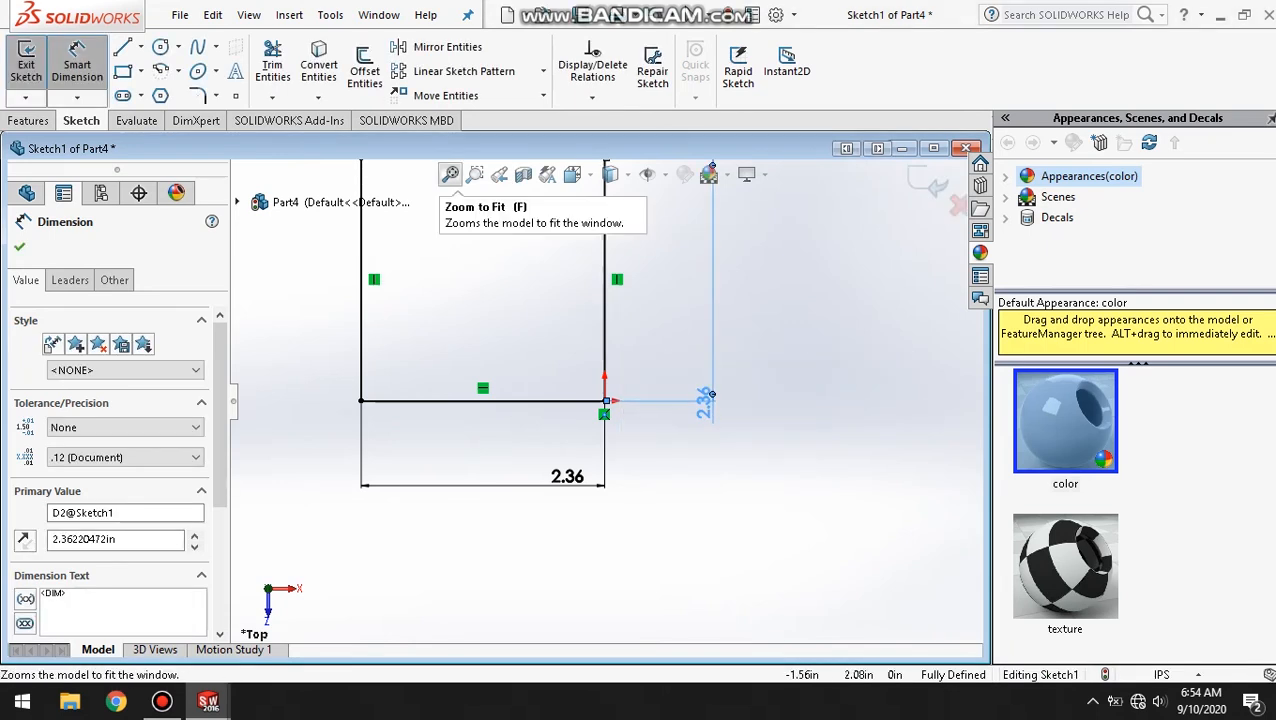
Draw a vertical centerline from the midpoint of the square's top edge to the midpoint of its bottom edge.
left_click(450, 174)
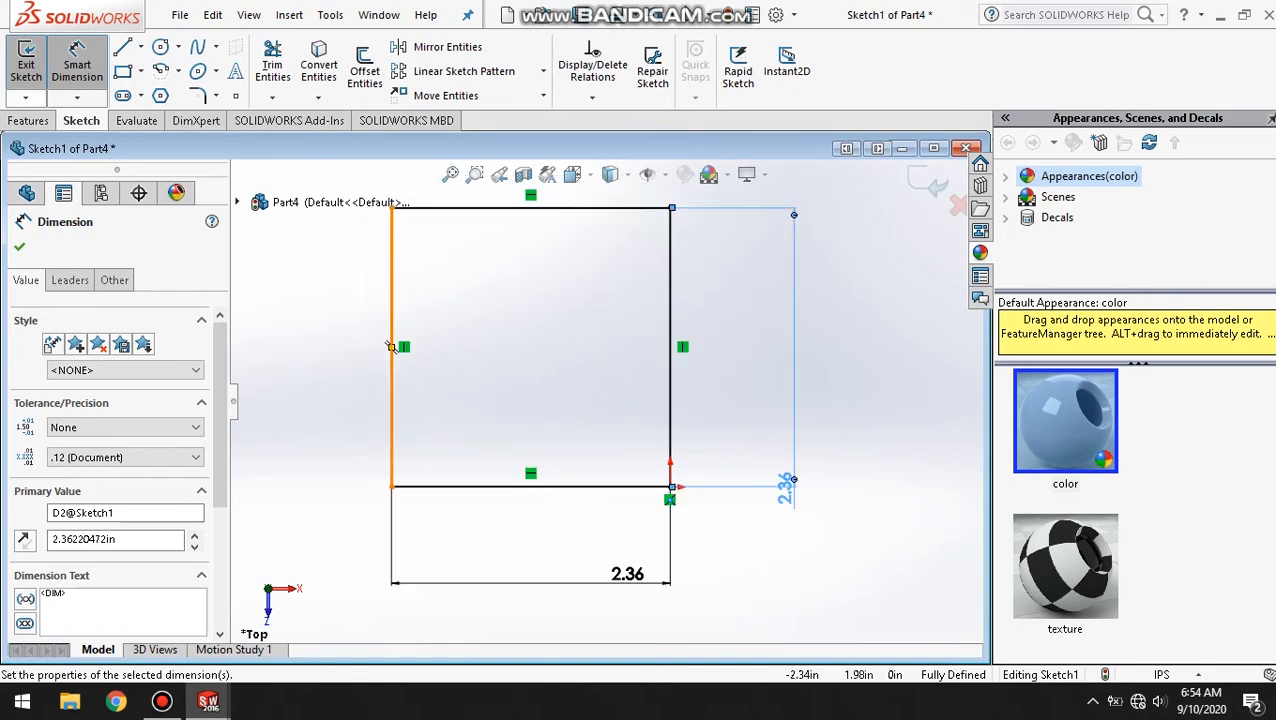
left_click(140, 47)
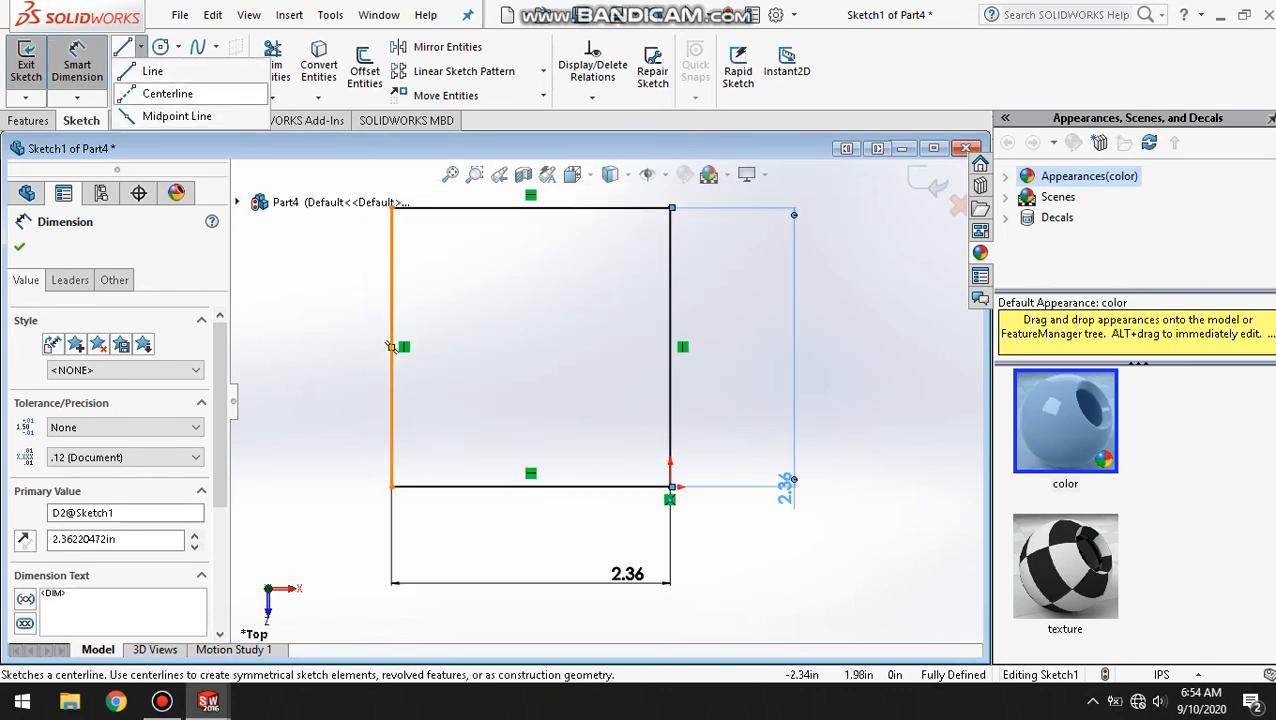
left_click(167, 93)
mouse_move(530, 207)
left_mouse_down()
mouse_move(562, 500)
mouse_move(530, 487)
left_mouse_up()
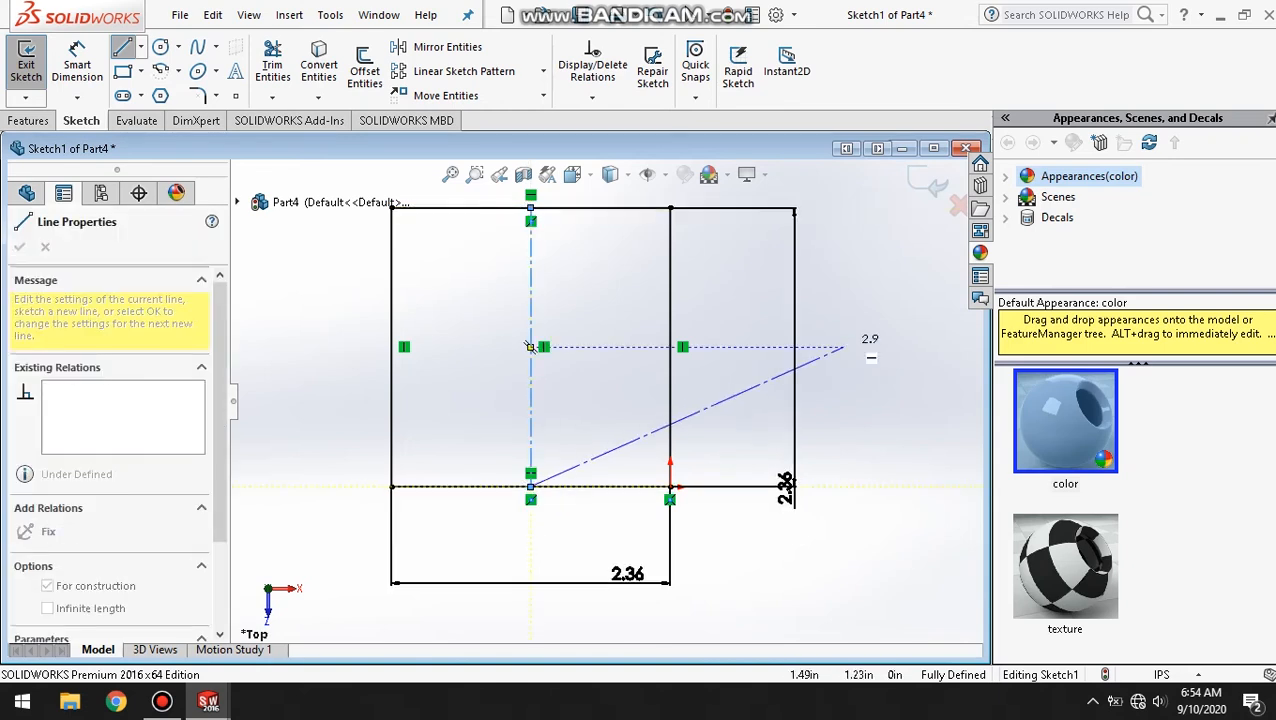
right_click(878, 328)
left_click(912, 341)
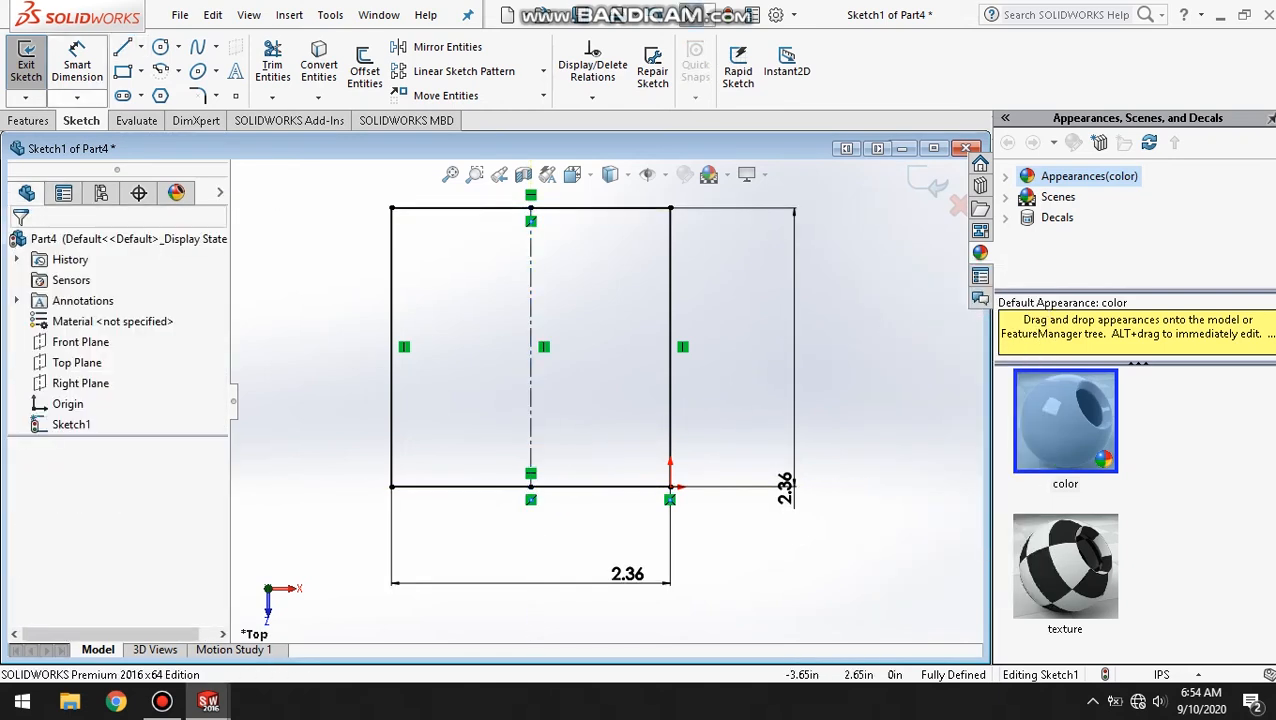
Draw a horizontal centerline from the midpoint of the square's left edge to the midpoint of its right edge.
left_click(140, 47)
left_click(165, 94)
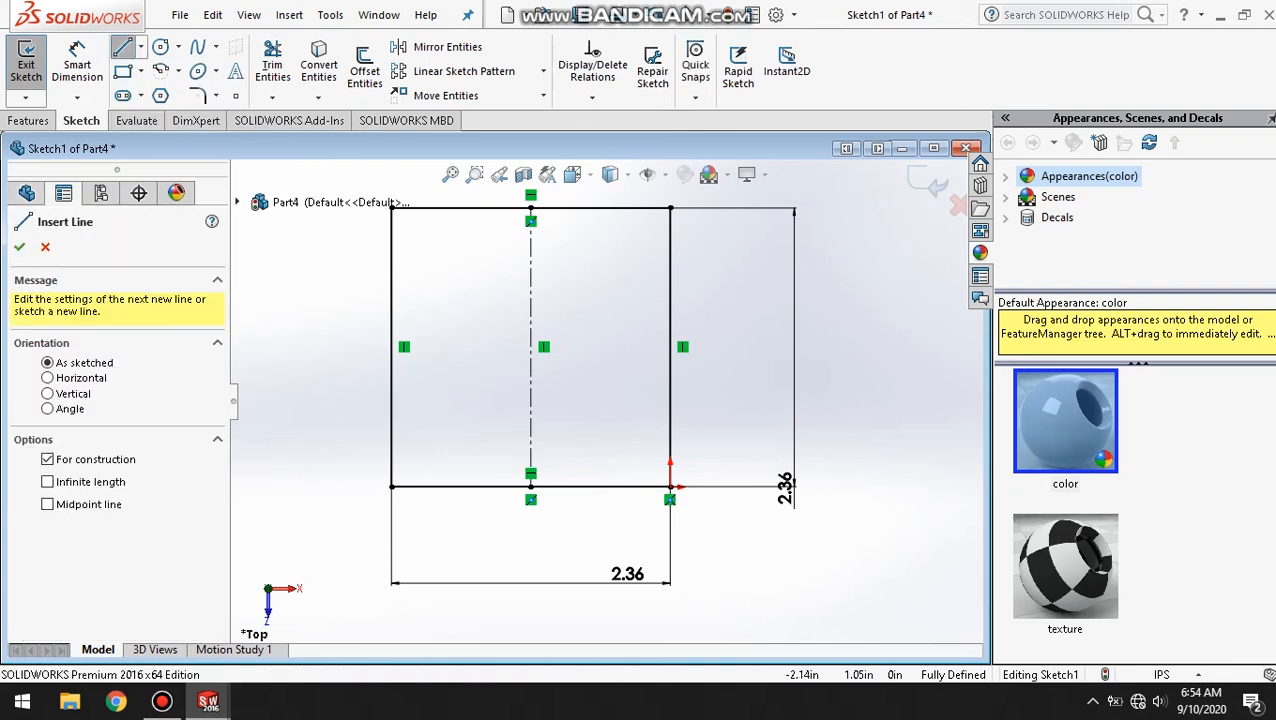
left_click(392, 347)
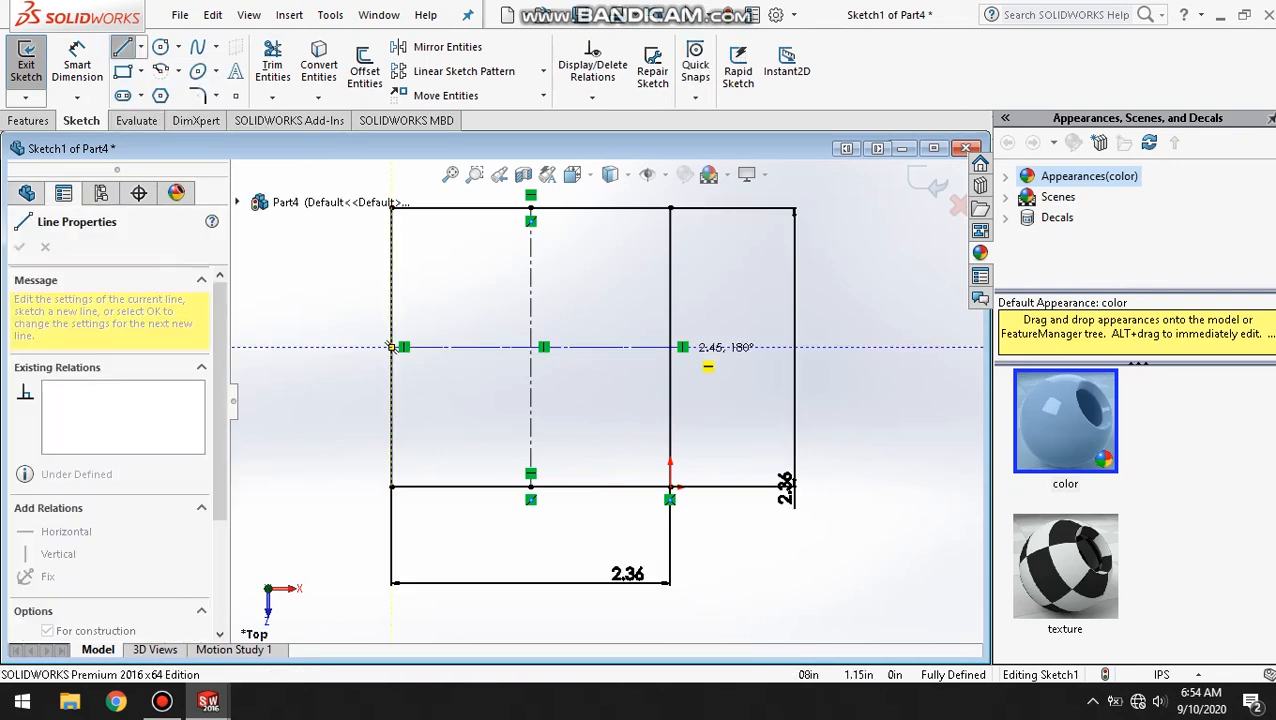
left_click(670, 347)
right_click(880, 283)
left_click(915, 301)
Draw connected solid lines from the bottom edge's midpoint up to the square's center and across to the right edge's midpoint.
left_click(140, 47)
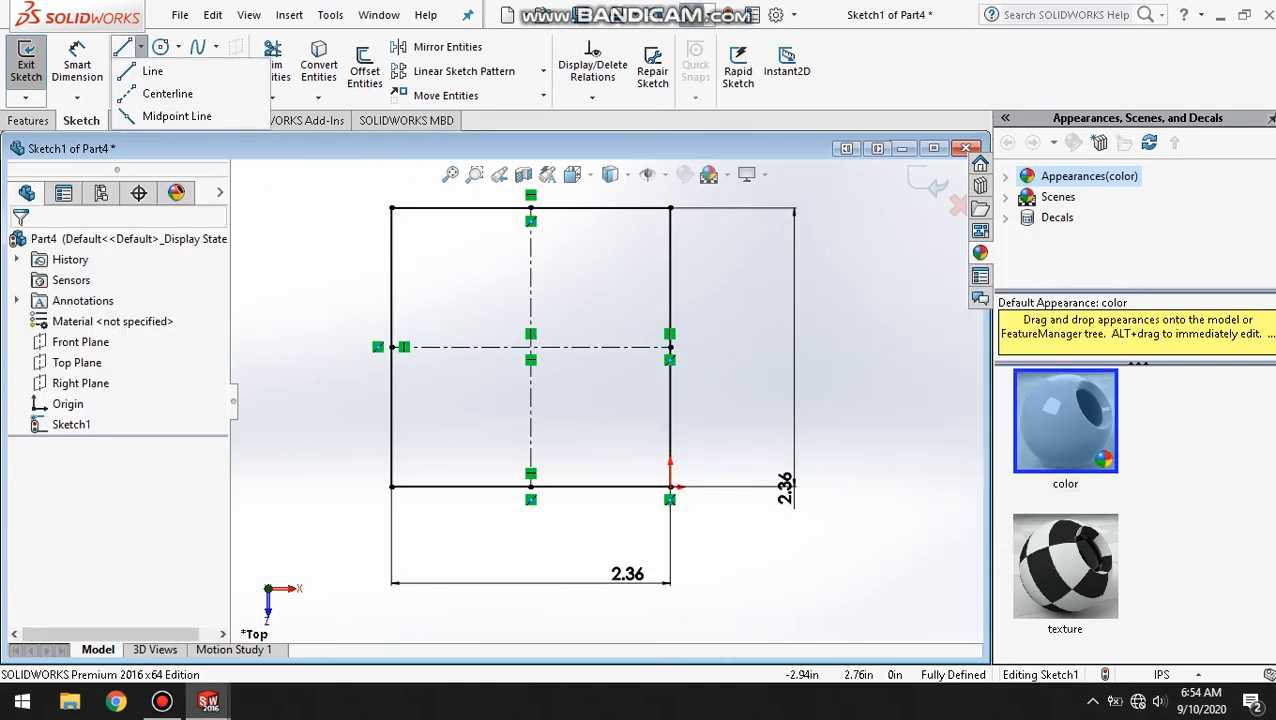
left_click(170, 68)
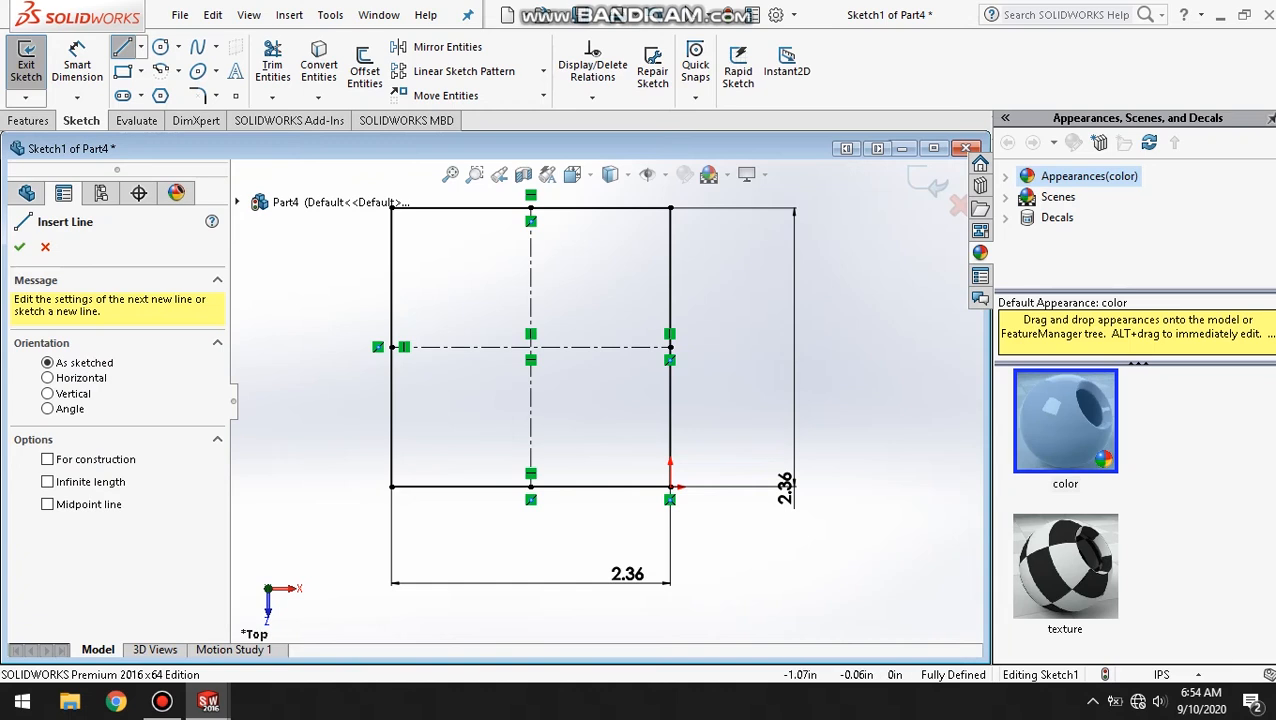
left_click(530, 487)
left_click(530, 347)
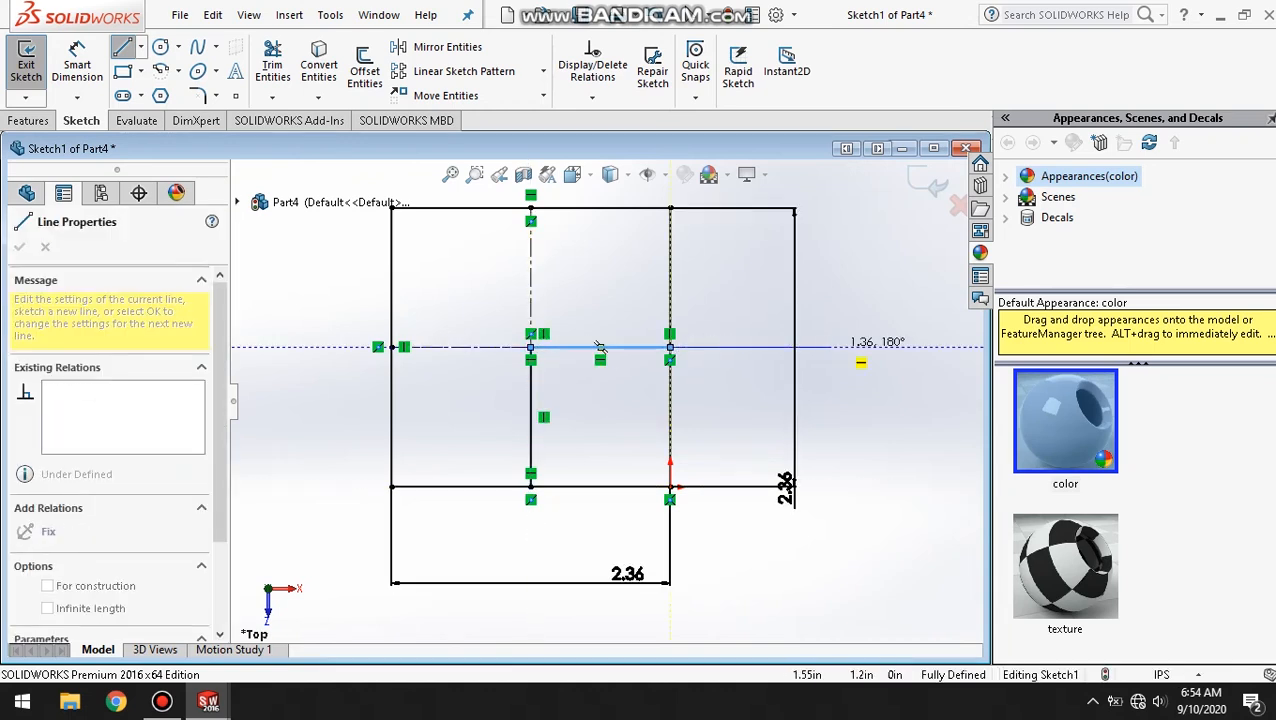
right_click(874, 252)
left_click(913, 328)
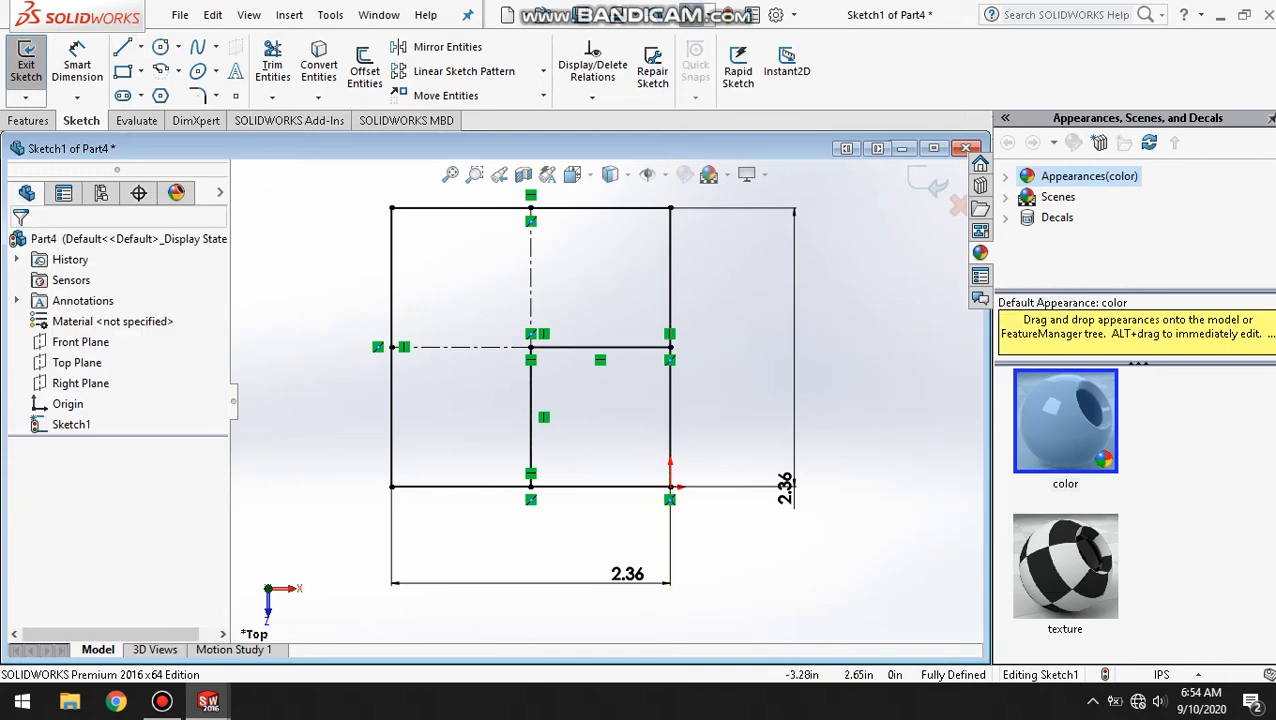
Trim away the outer edges of the lower-right corner square to leave an L-shaped outline.
left_click(272, 63)
left_click_drag(574, 421, 578, 493)
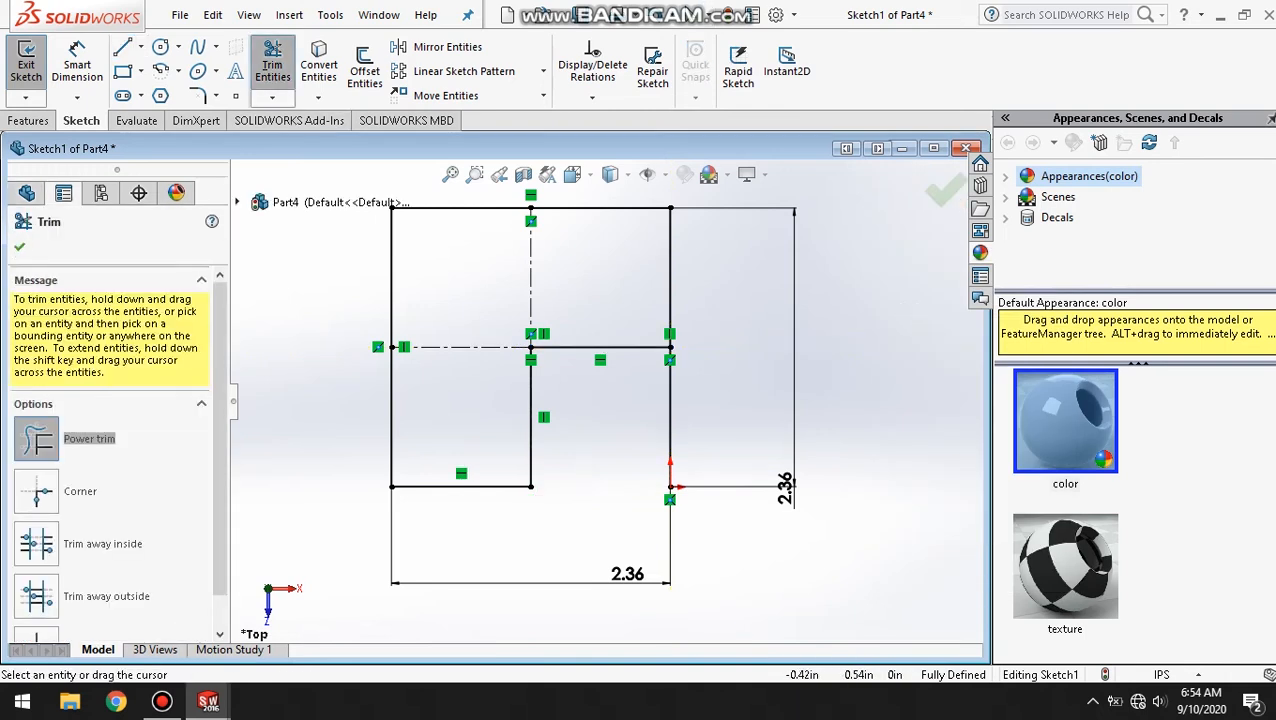
left_click_drag(640, 420, 700, 420)
left_click(19, 246)
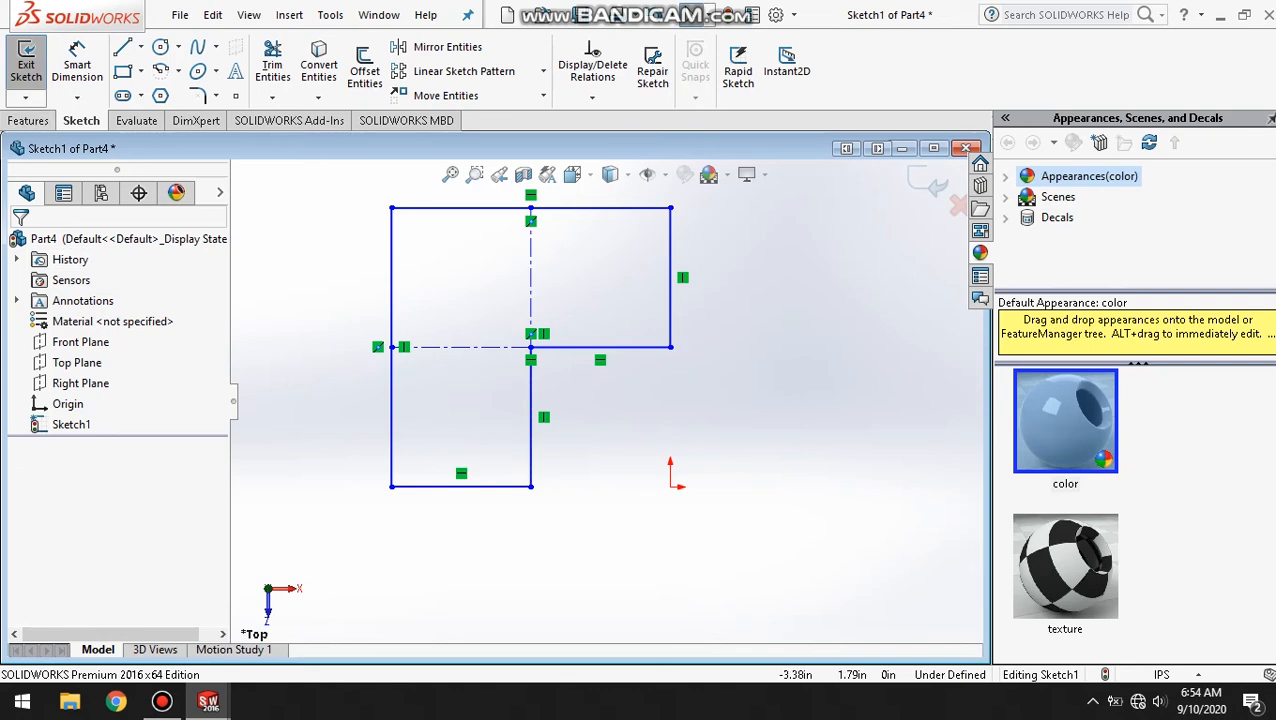
Extrude the L-shaped corner sketch to a blind depth of 30 mm.
left_click(28, 120)
left_click(33, 65)
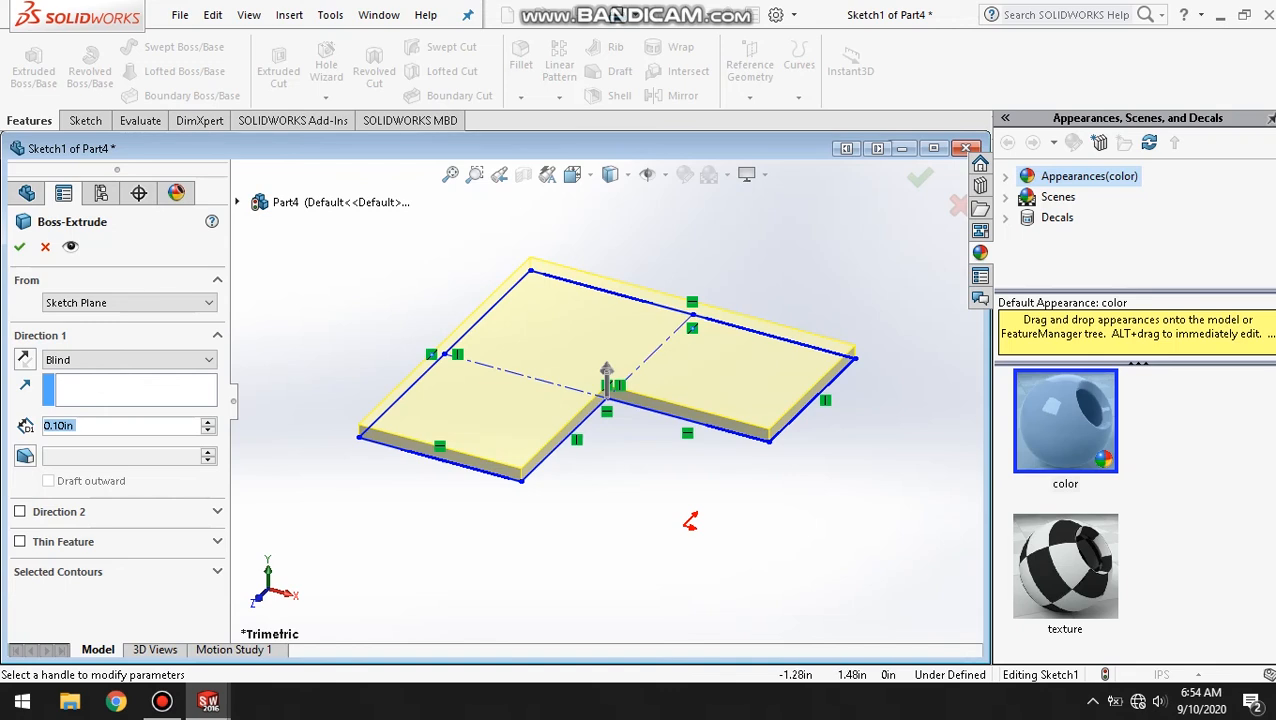
left_click(606, 372)
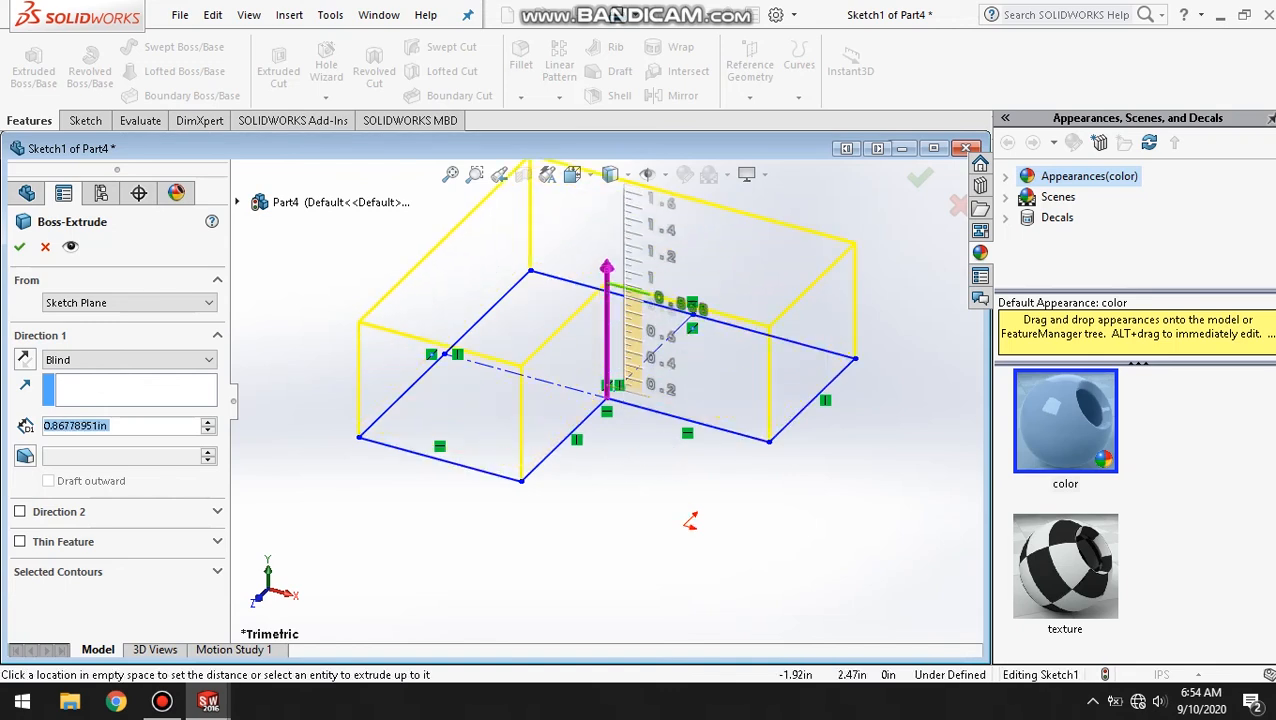
type("30")
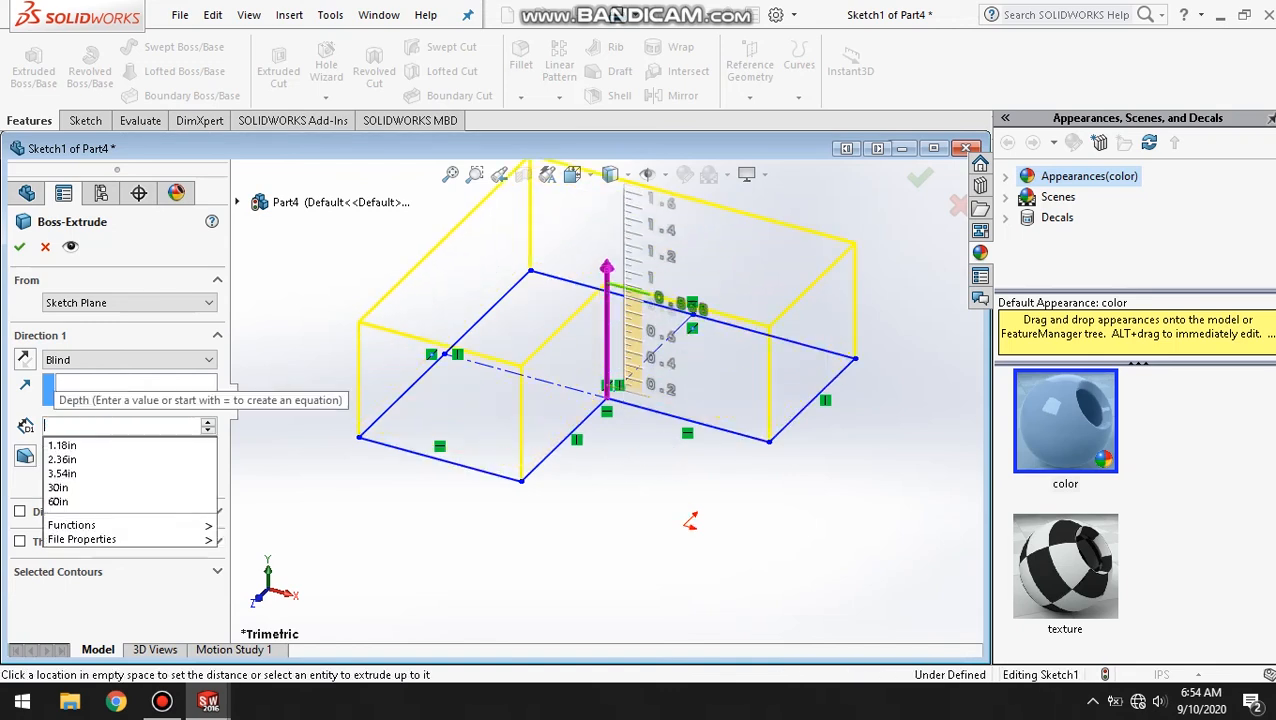
type("mm")
key("Return")
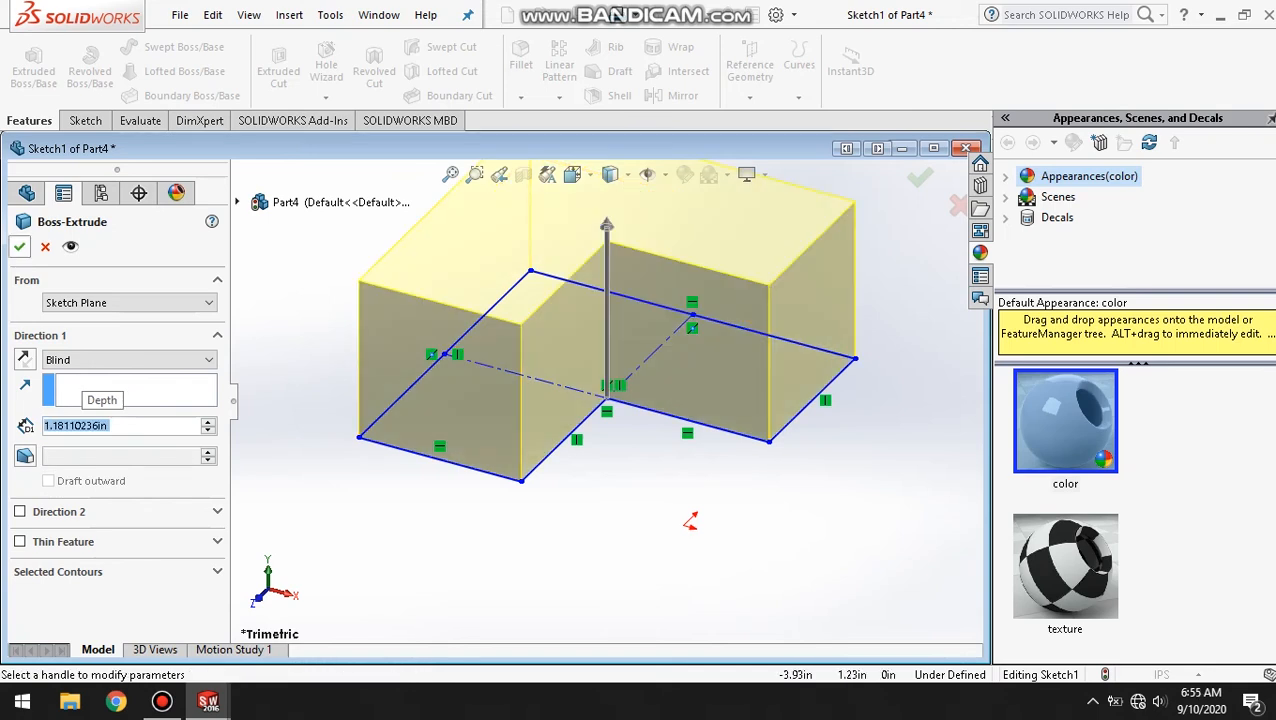
key("Return")
Color the extruded corner part blue and save it in the CUBE folder as short L.
left_click(685, 175)
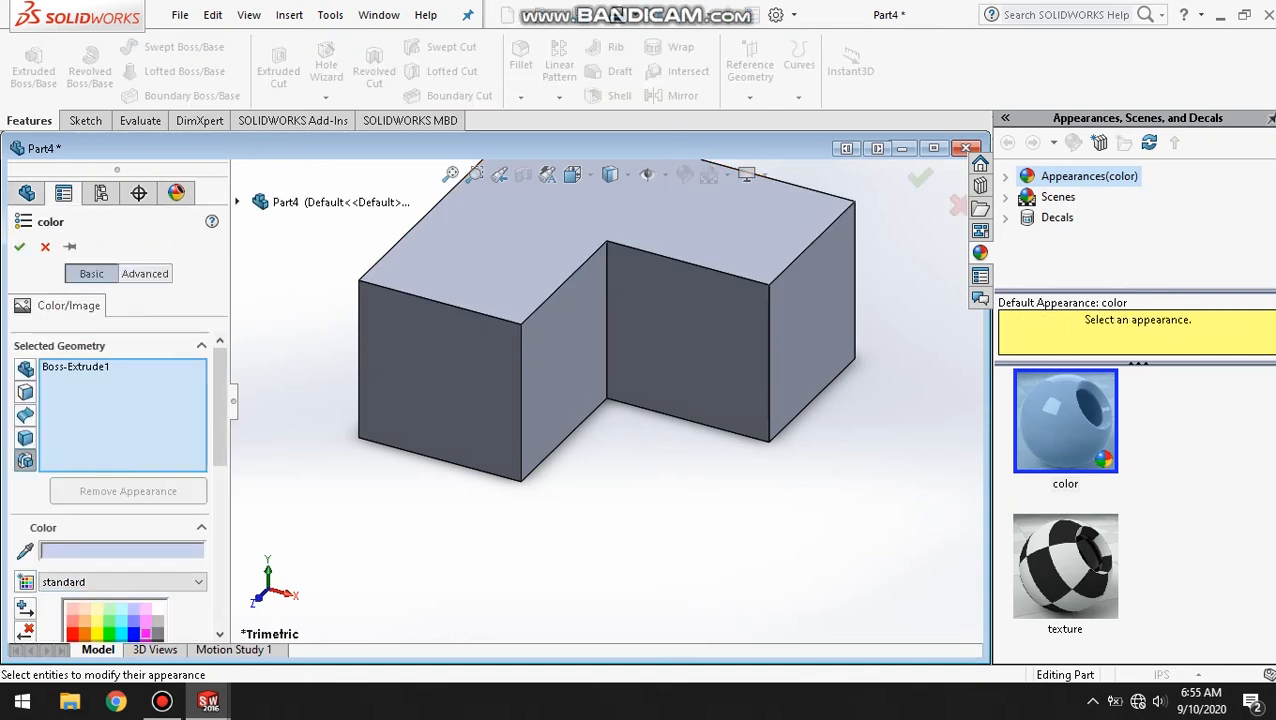
left_click(134, 633)
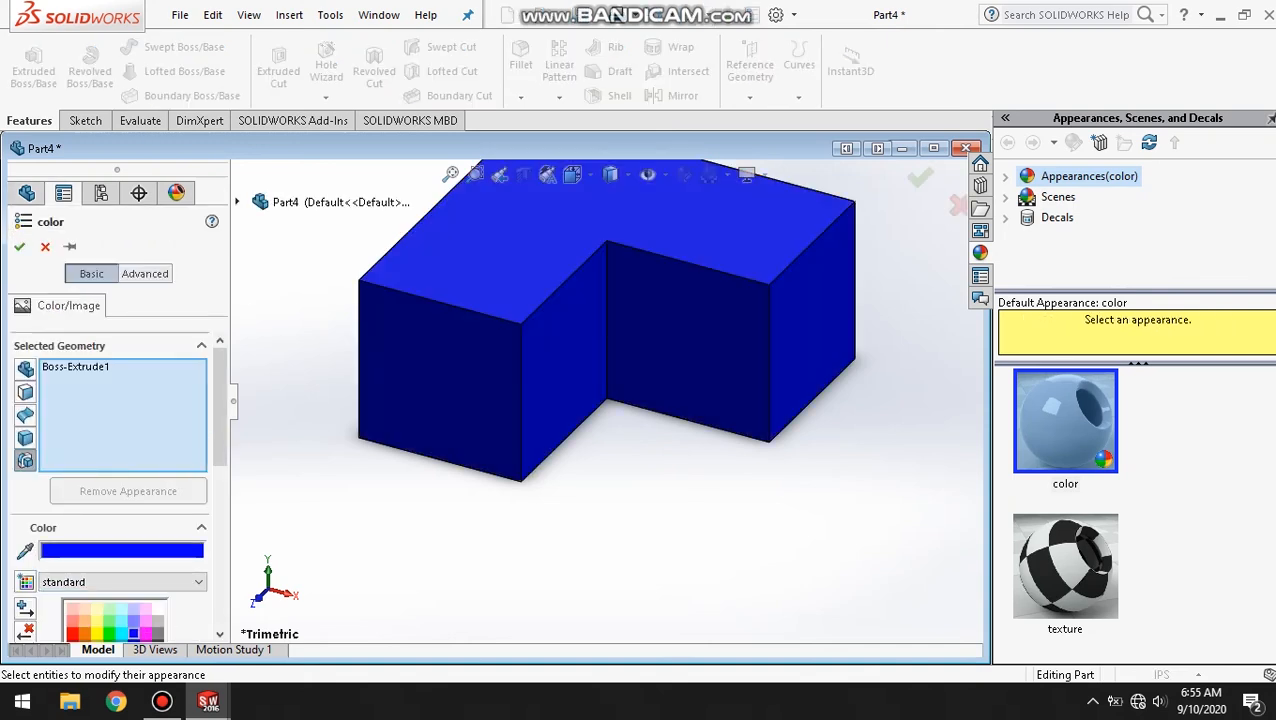
left_click(19, 246)
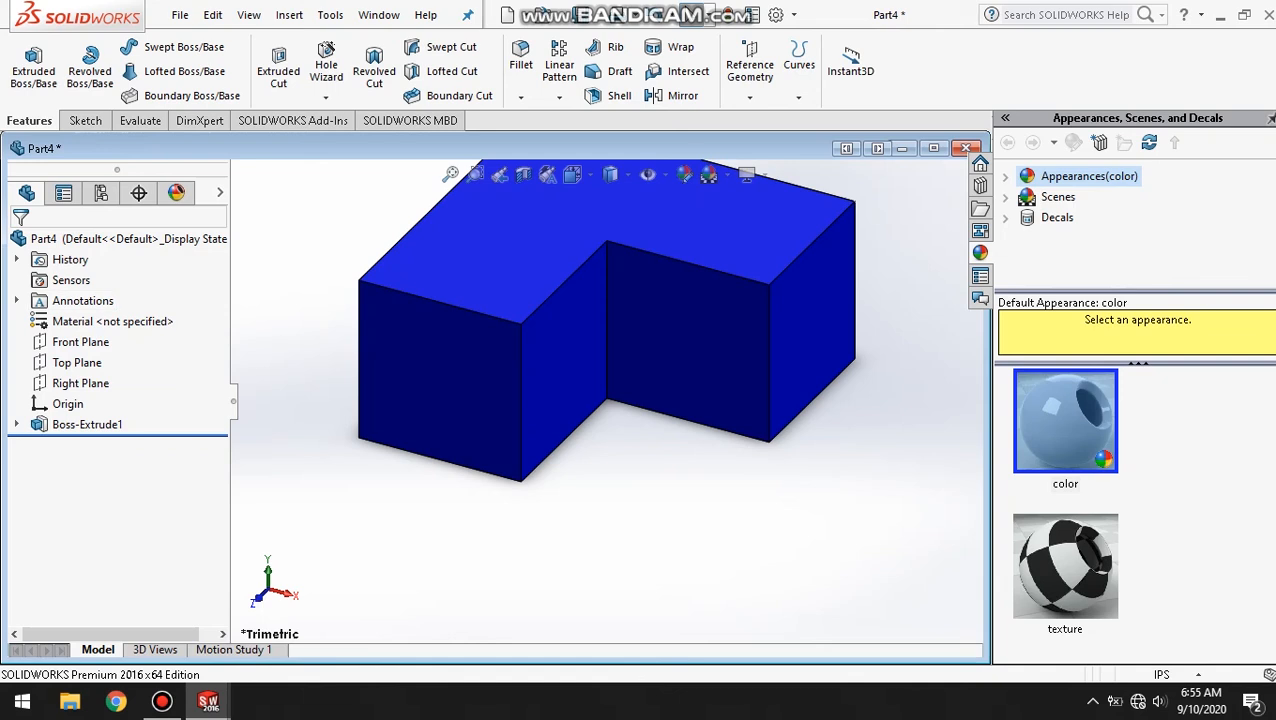
key("ctrl+s")
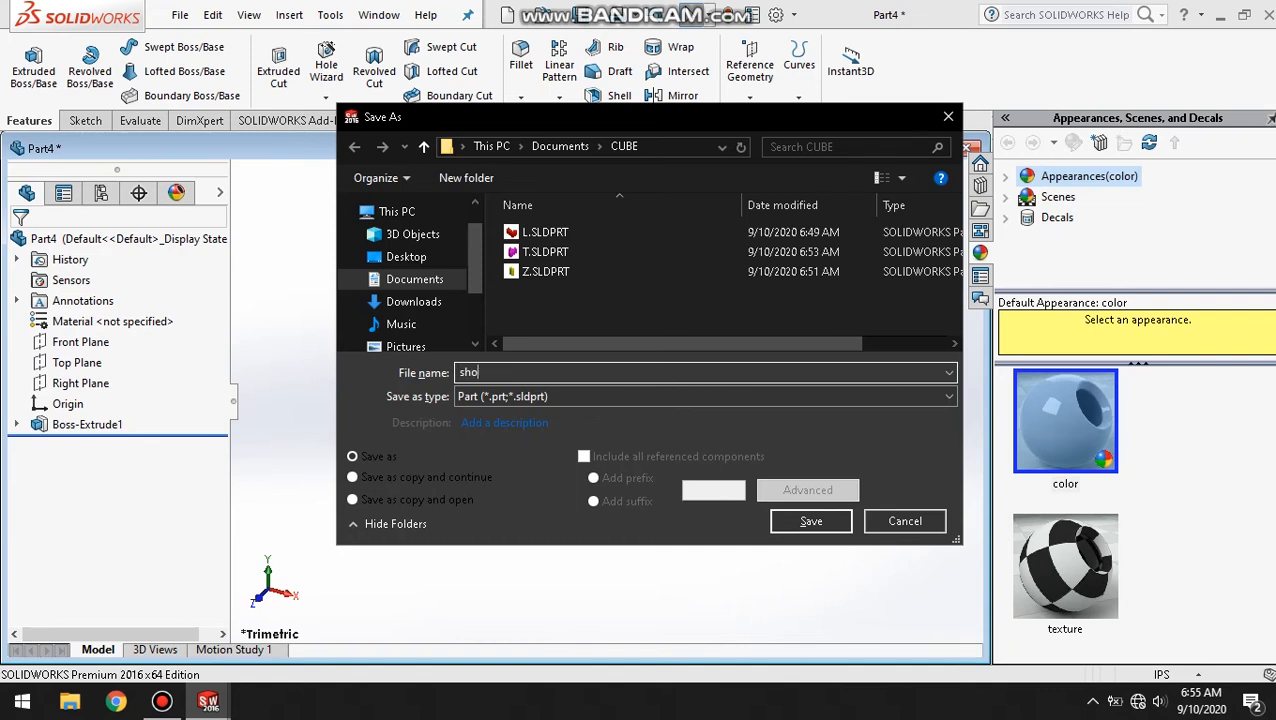
key("Return")
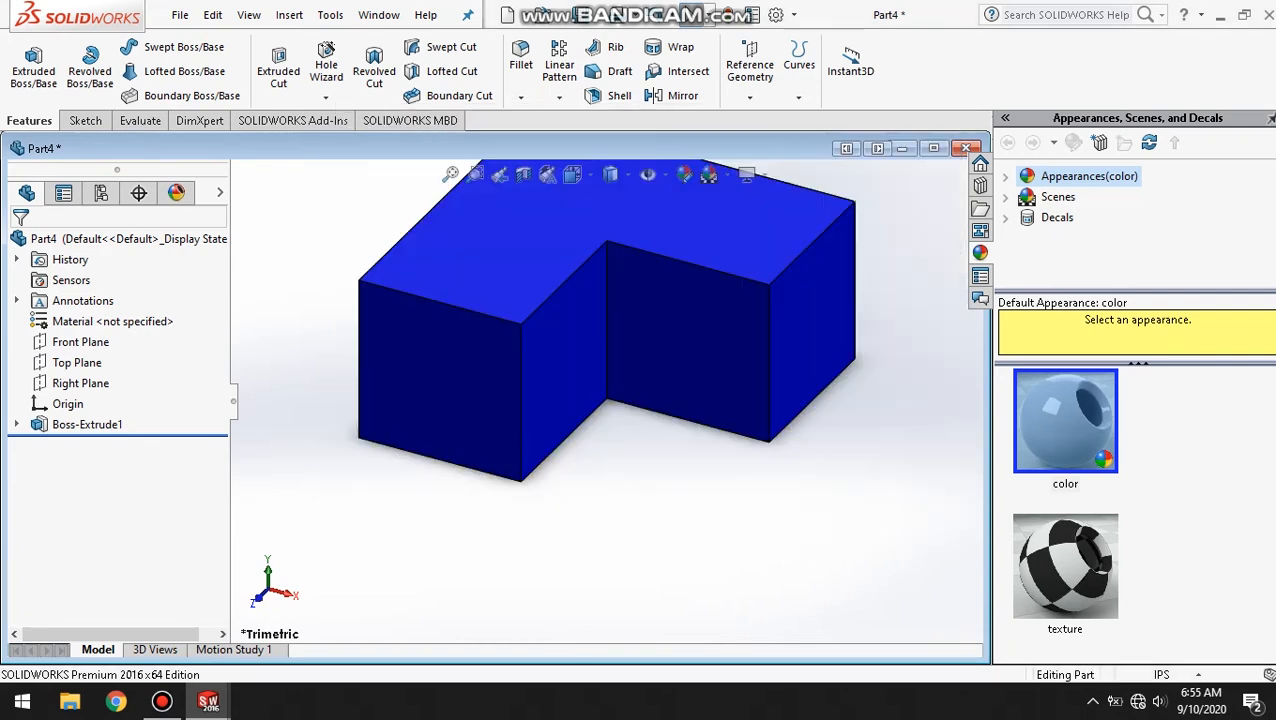
Create a new assembly and place two copies of the L part, the second one above the first.
left_click(510, 14)
left_click(530, 37)
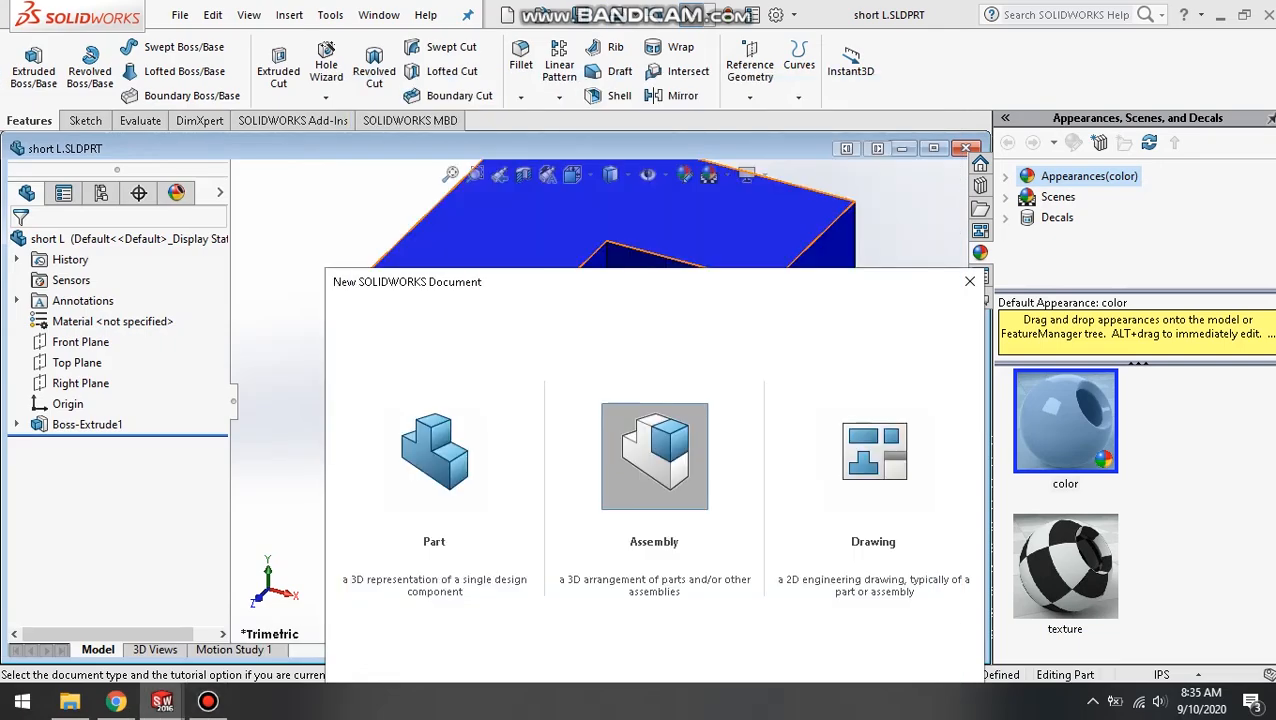
key("Return")
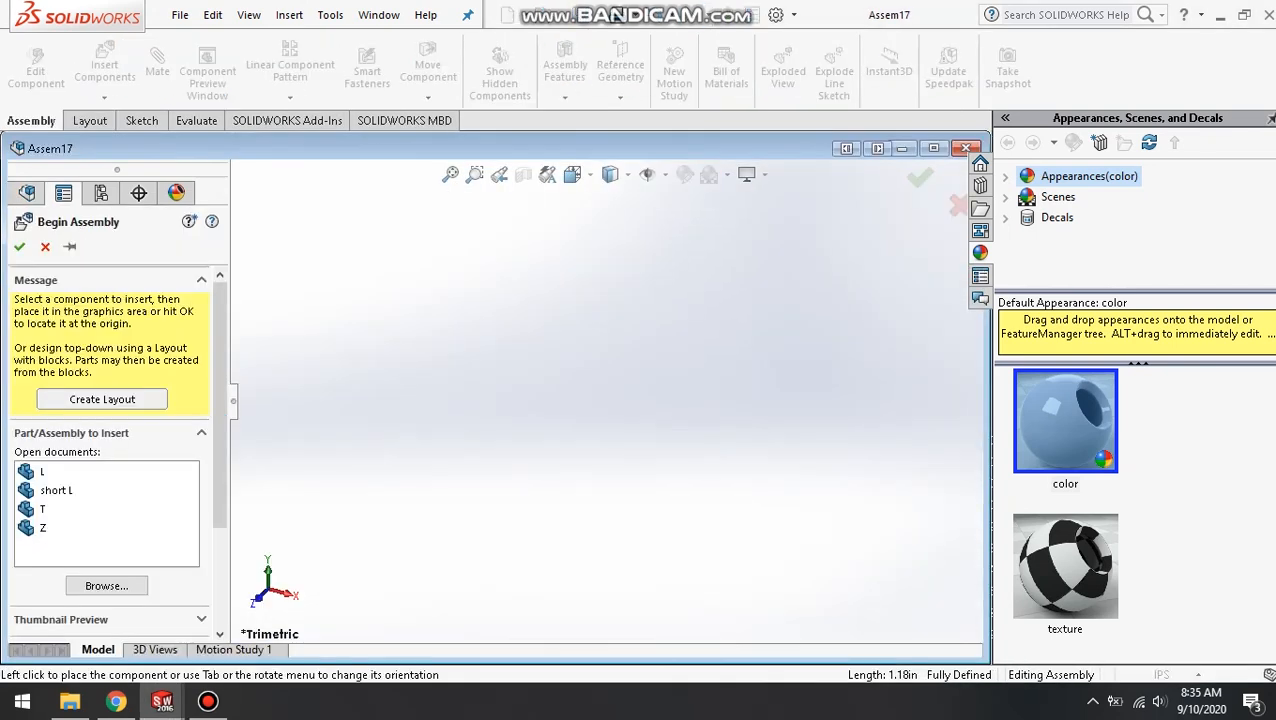
left_click(43, 471)
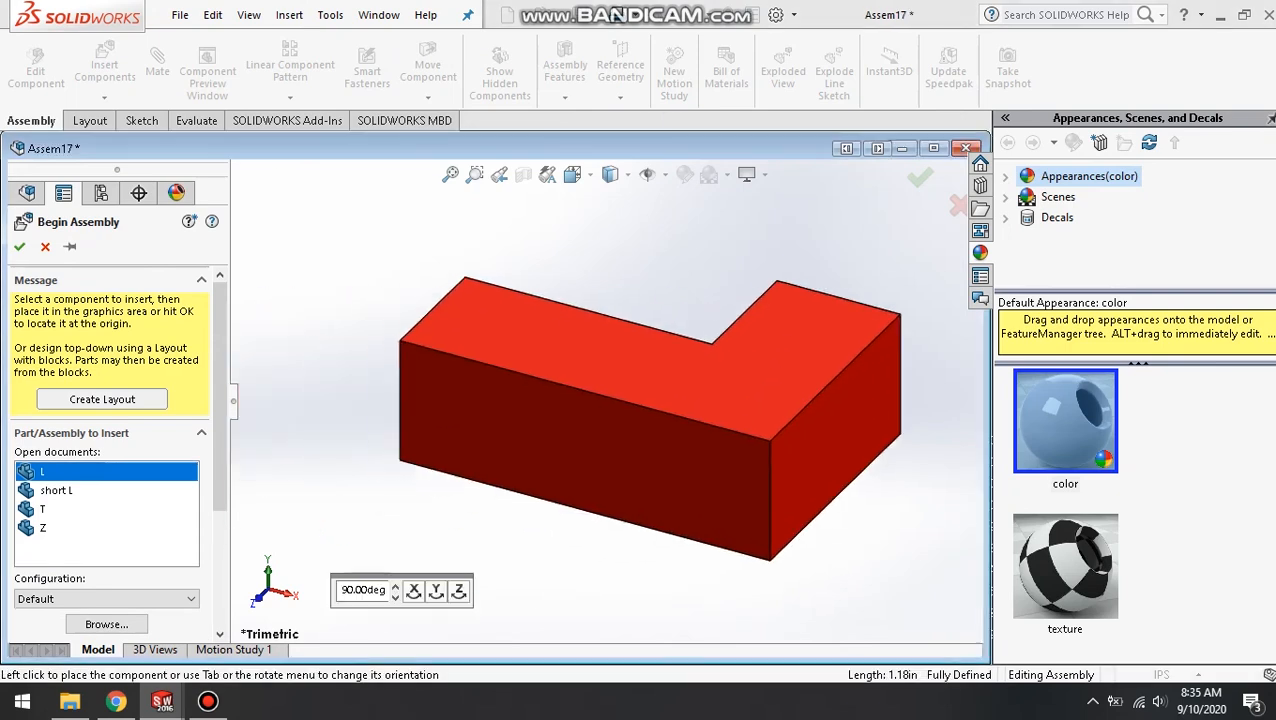
left_click(650, 392)
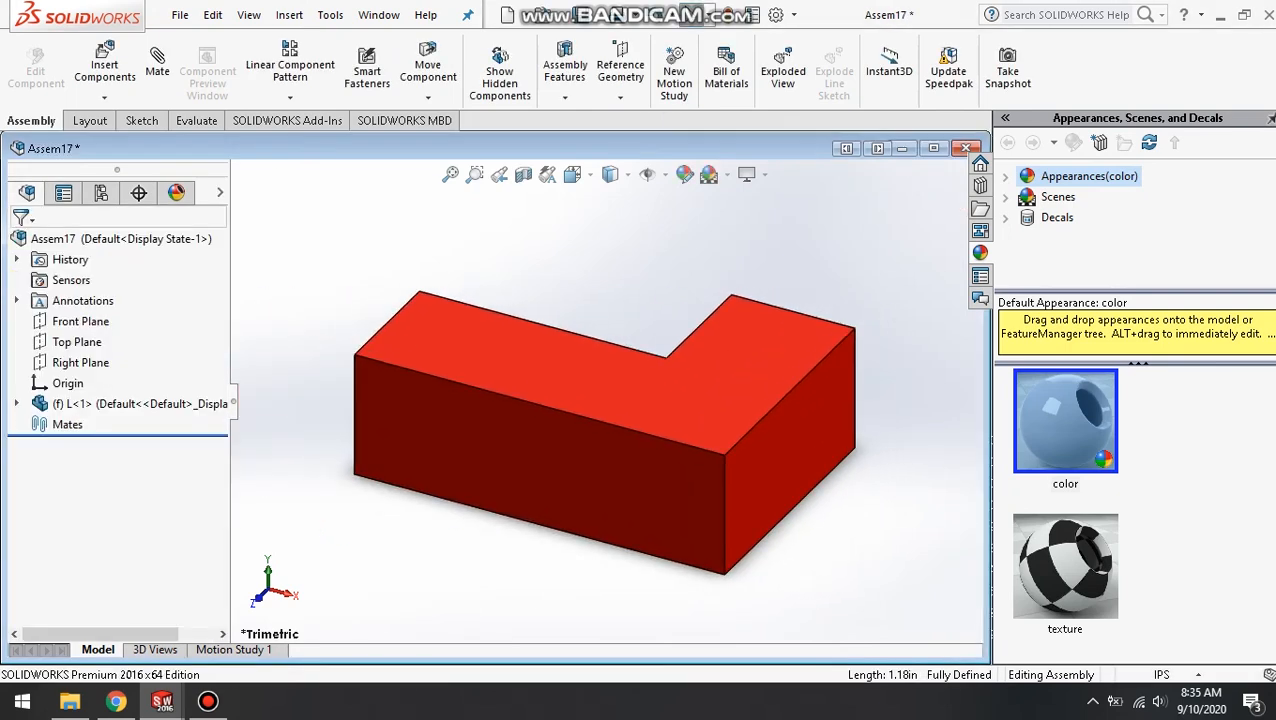
left_click(104, 65)
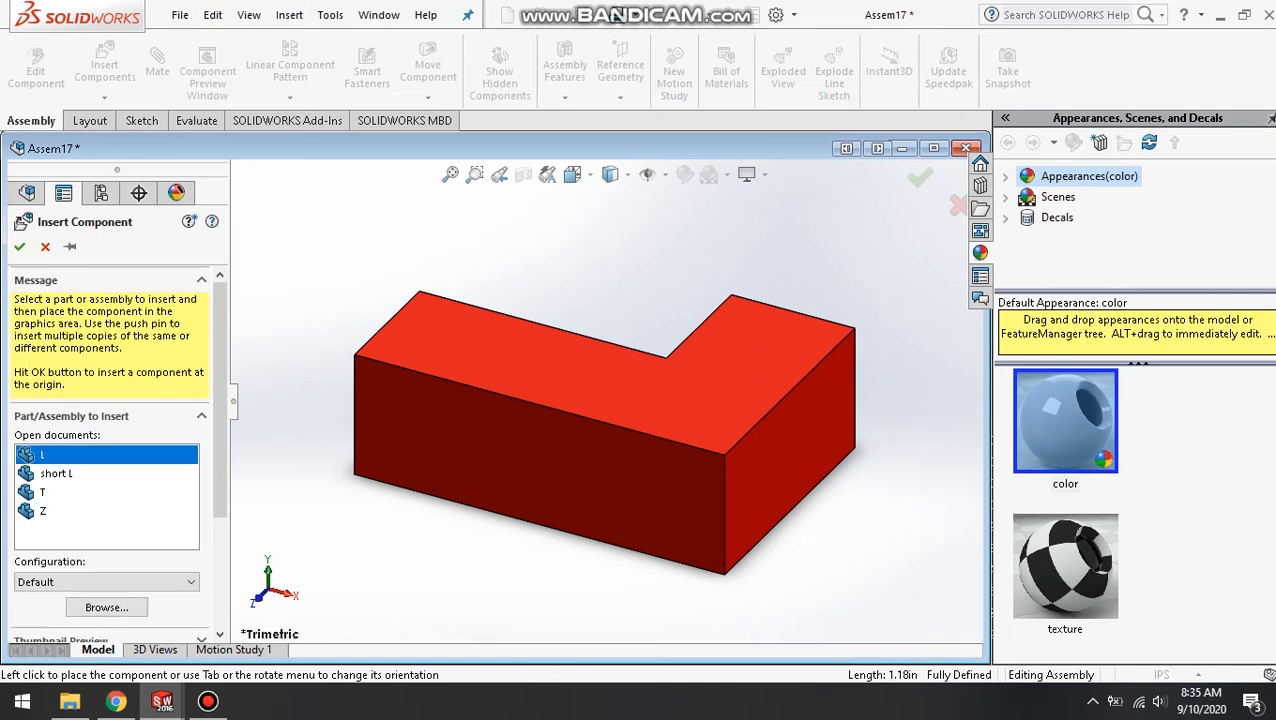
left_click(621, 240)
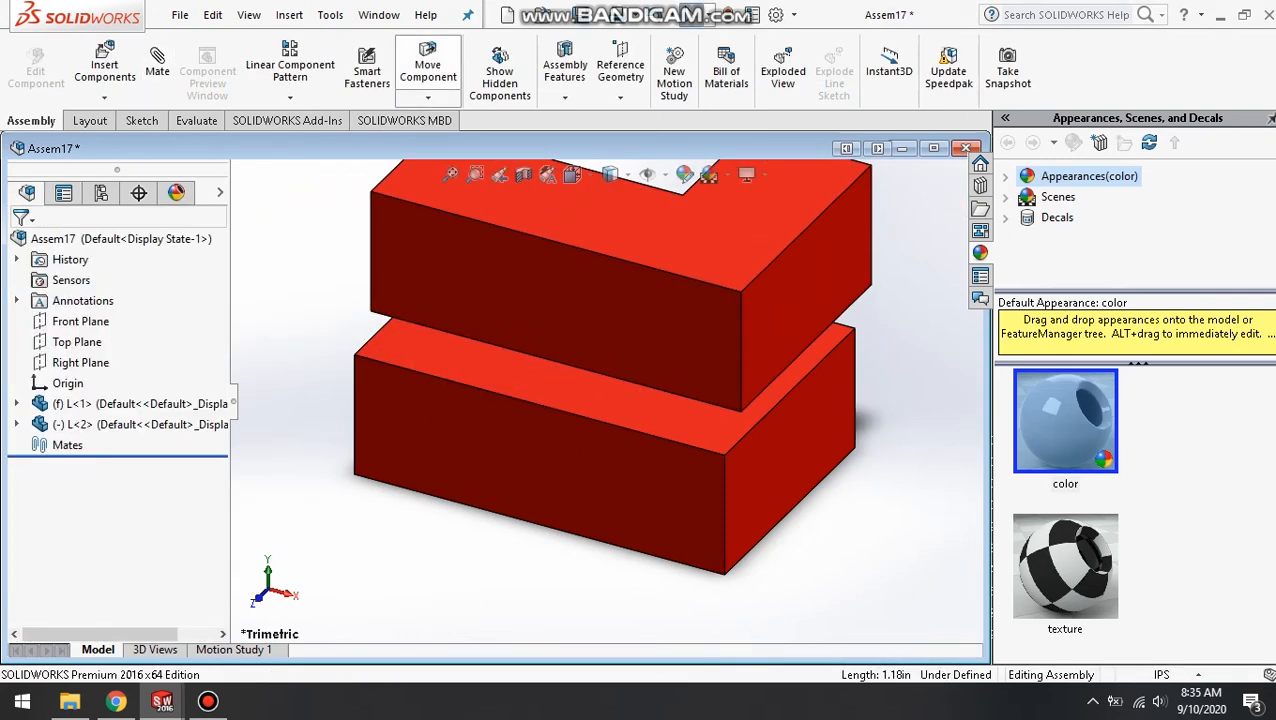
Rotate the second L part by 180° about Y using the By Delta XYZ option.
left_click(428, 97)
left_click(474, 142)
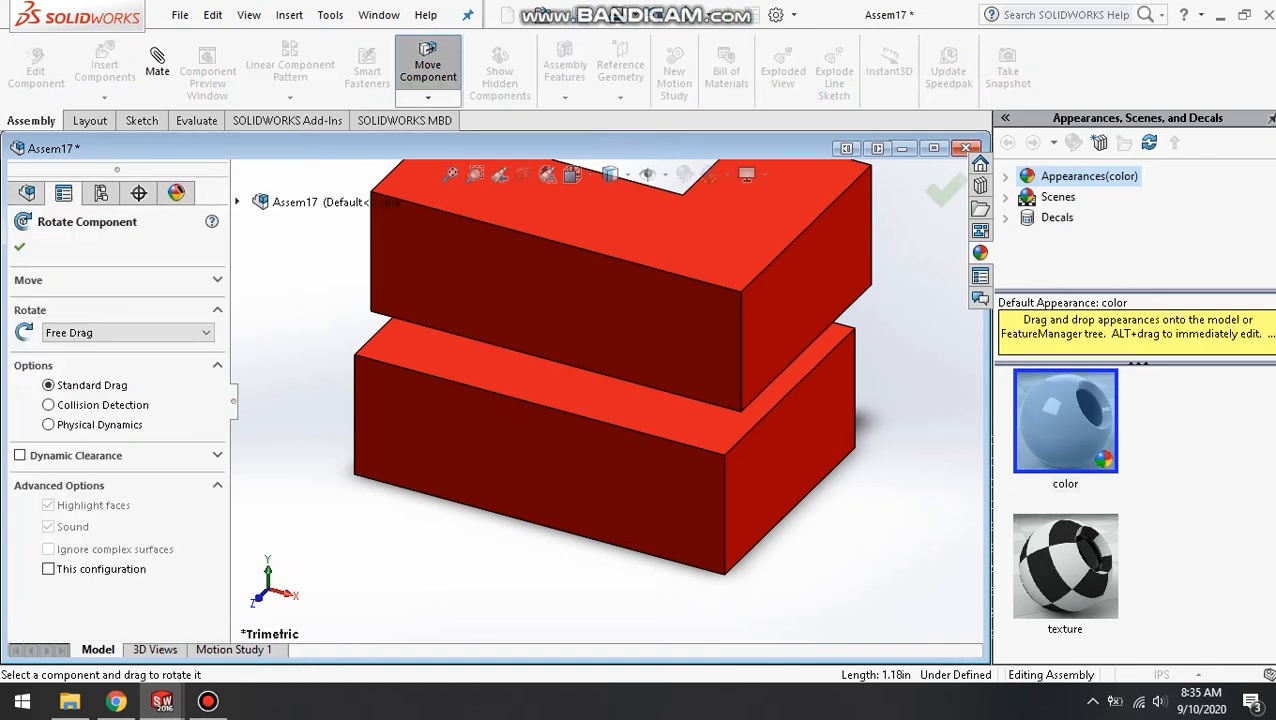
left_click(128, 333)
left_click(100, 374)
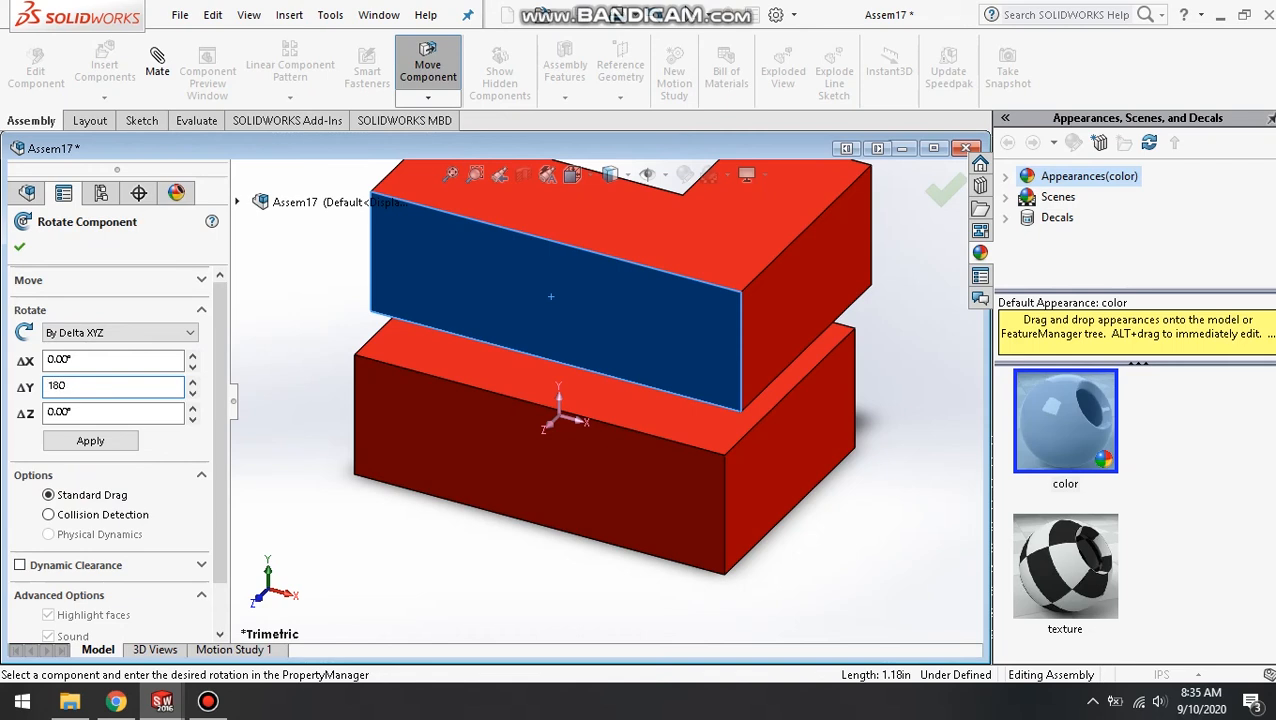
key("Return")
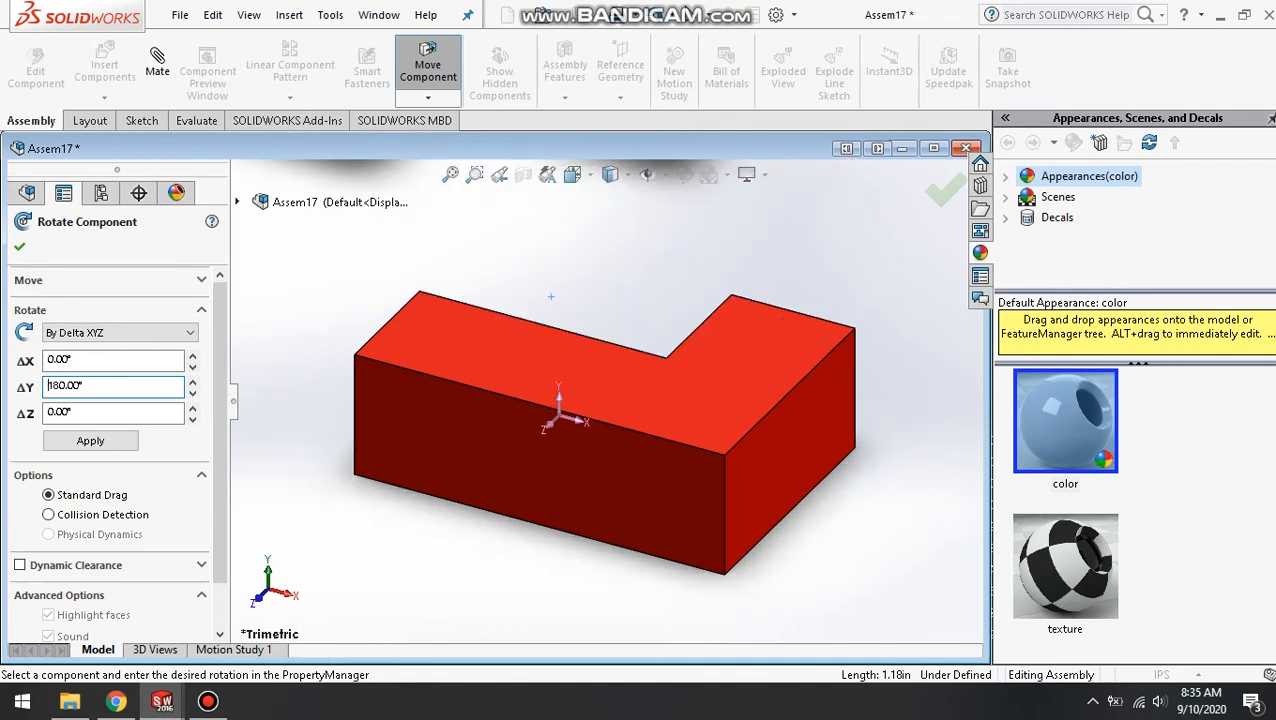
left_click(19, 246)
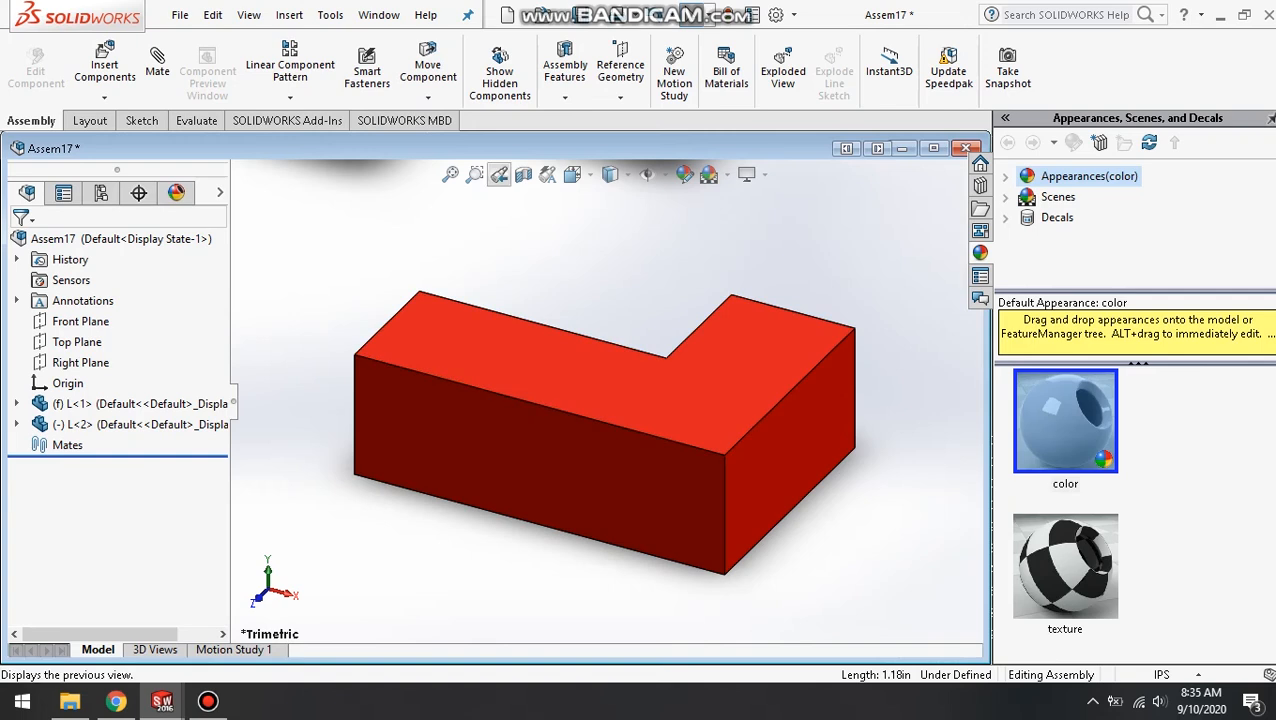
Add a coincident mate between the second L's lower outer short-leg edge and the lower end edge of the first L's long arm.
left_click(450, 174)
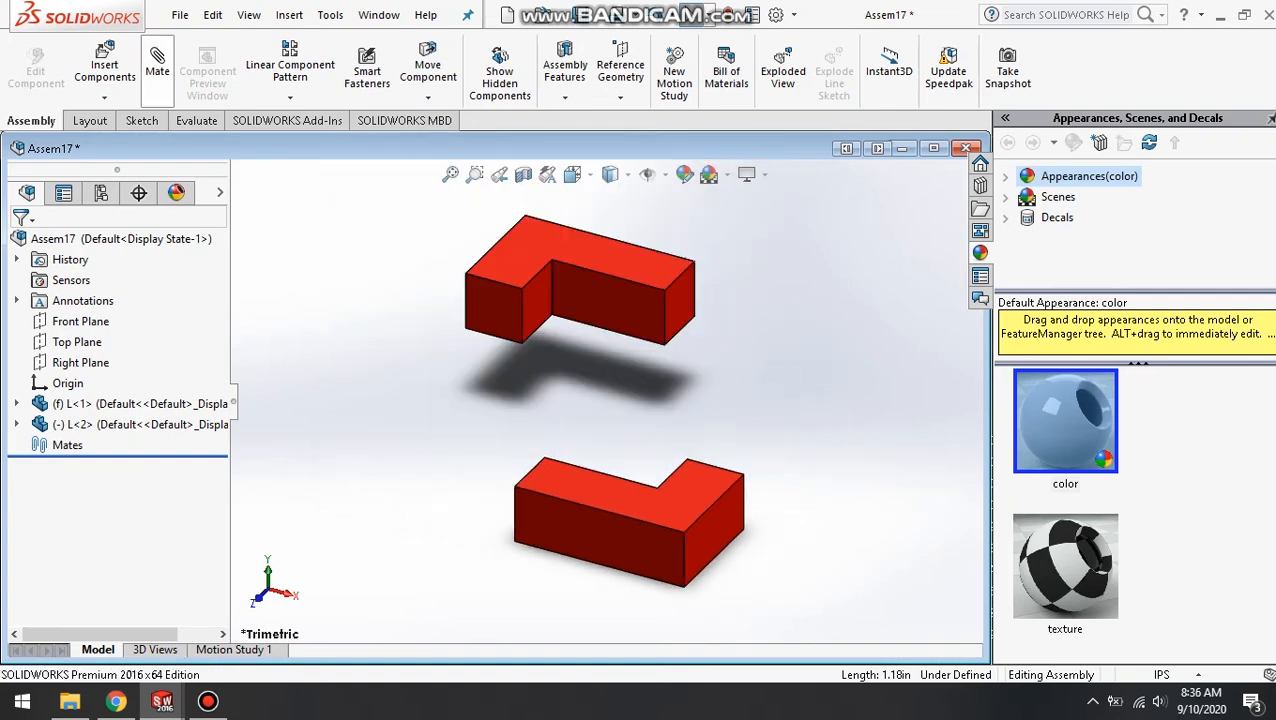
left_click(157, 65)
middle_click_drag(290, 310, 415, 360)
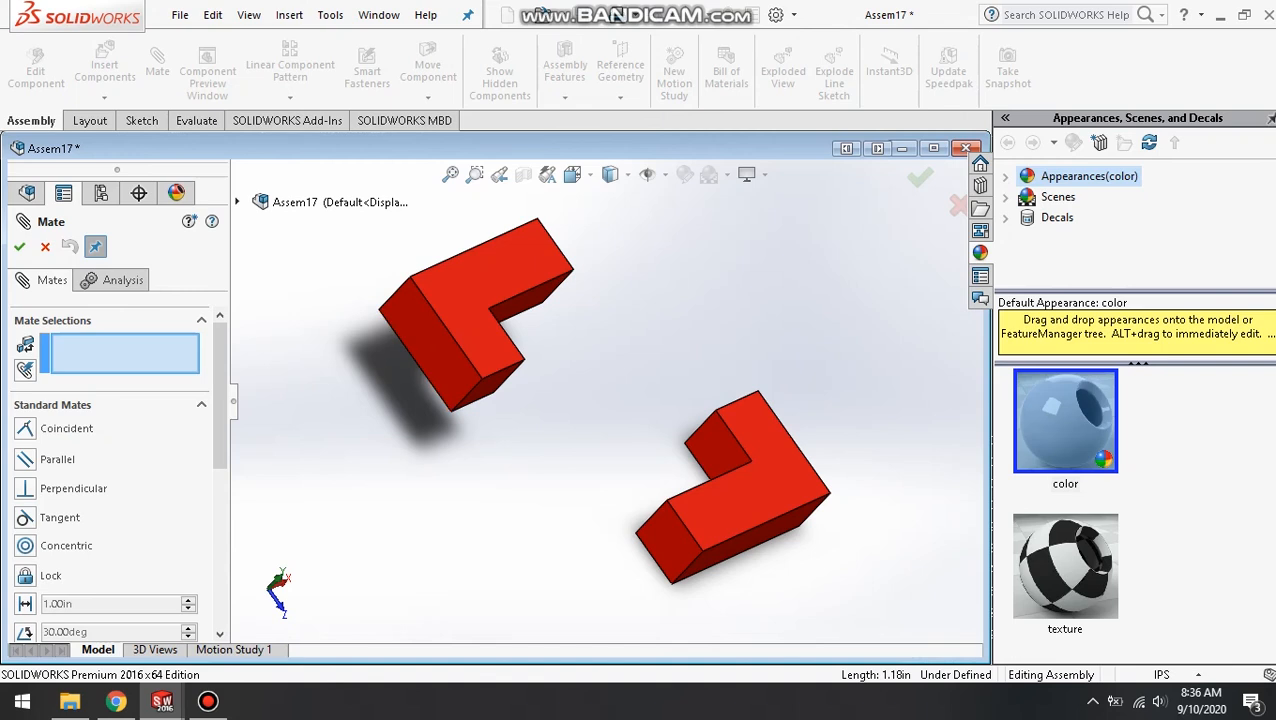
left_click(415, 360)
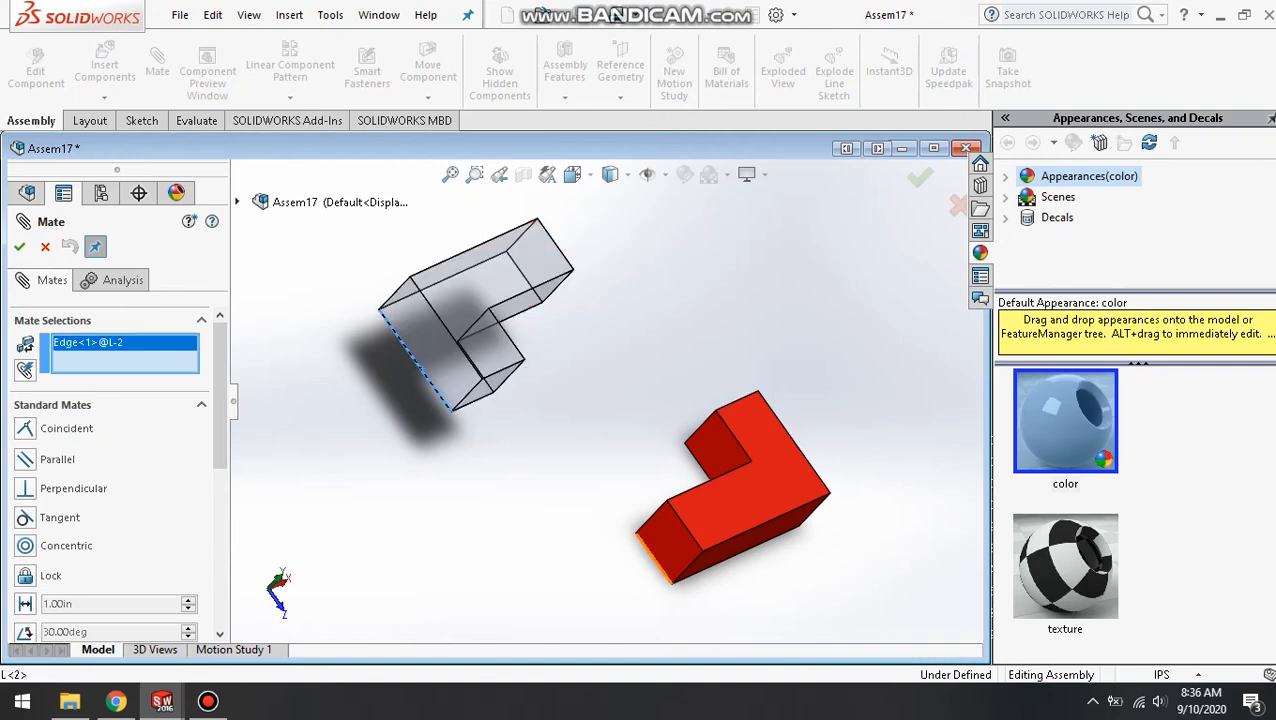
left_click(652, 556)
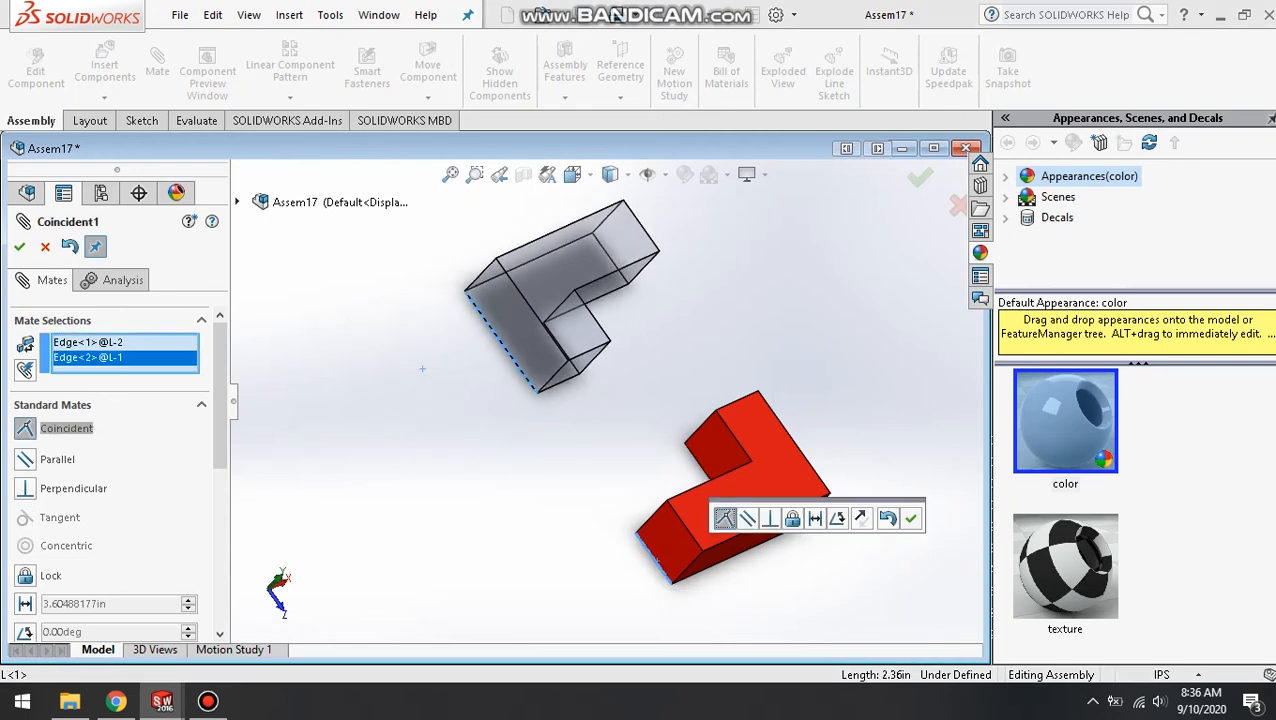
left_click(911, 518)
Add a coincident mate between the lower end edge of the second L's short leg and the first L's inner long-arm edge.
middle_click_drag(900, 516, 845, 512)
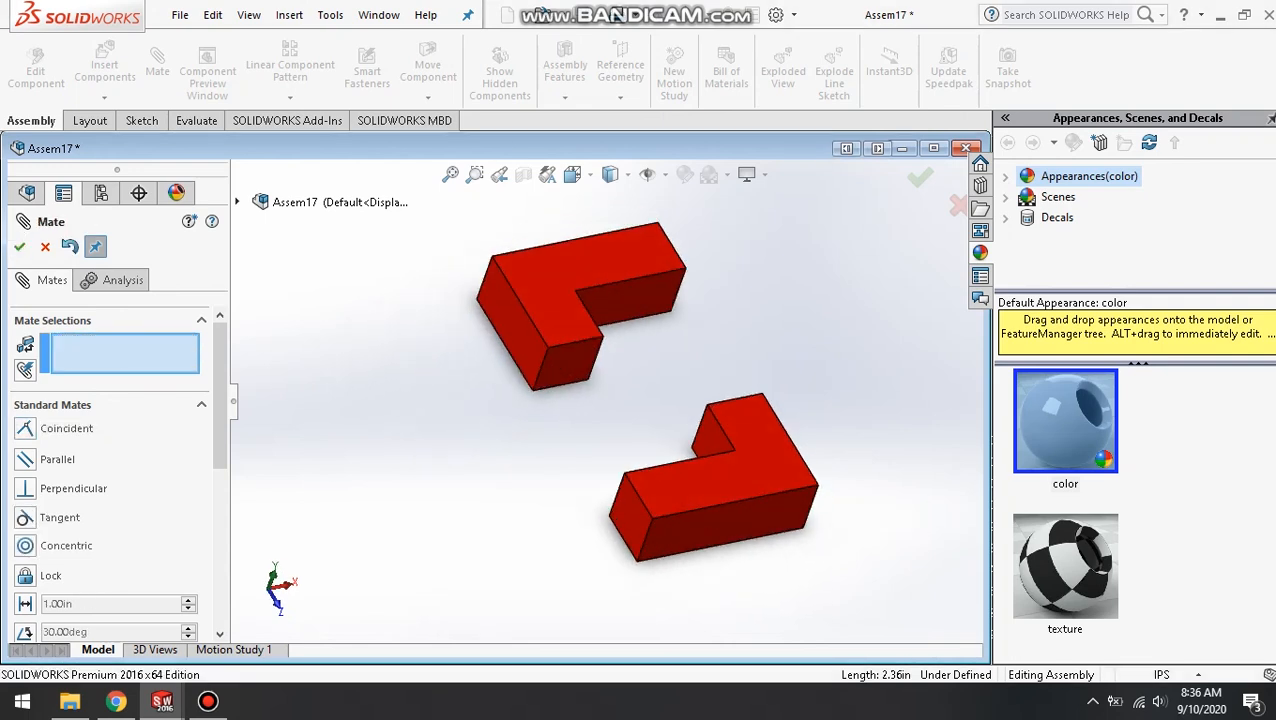
left_click(562, 385)
middle_click_drag(562, 385, 625, 475)
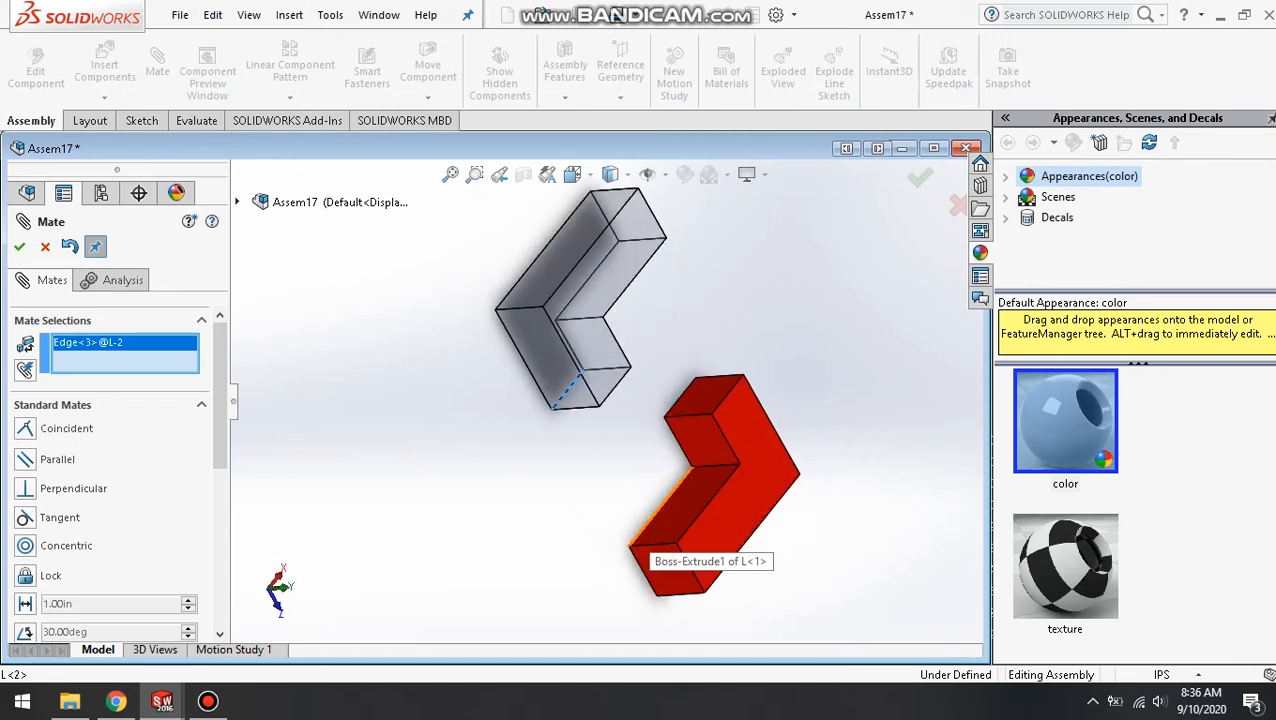
left_click(640, 538)
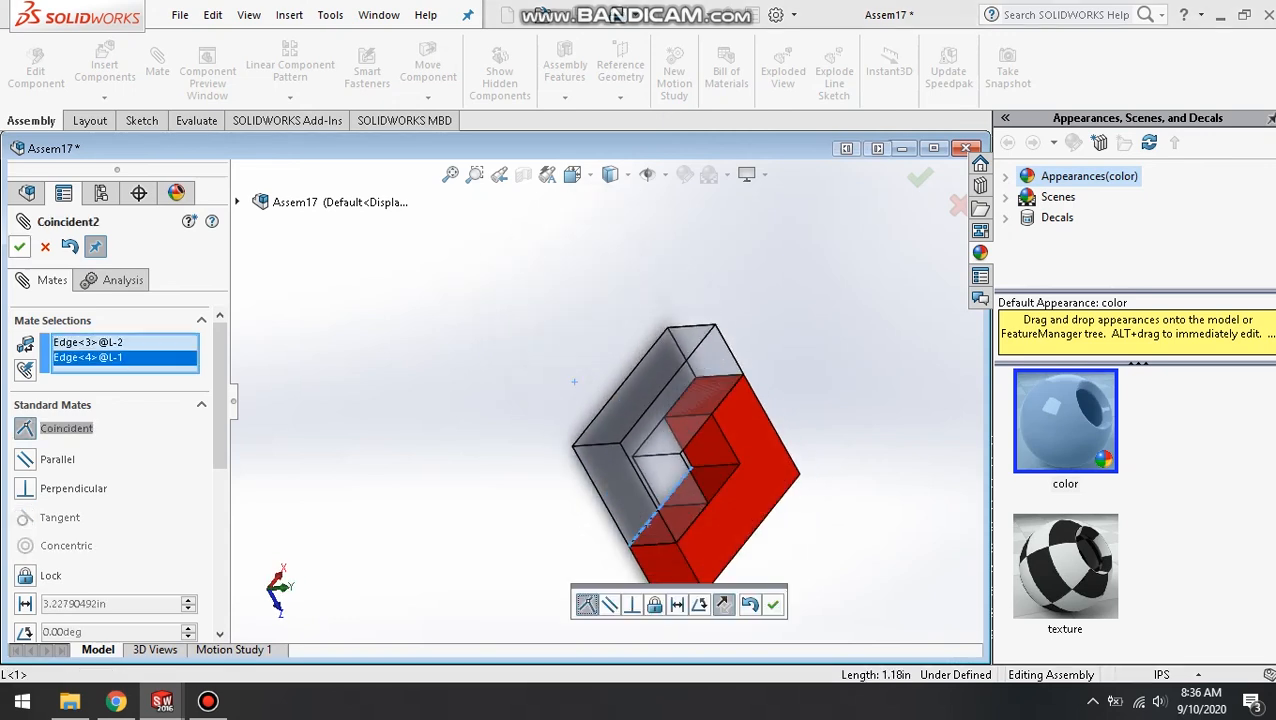
left_click(19, 247)
left_click(19, 247)
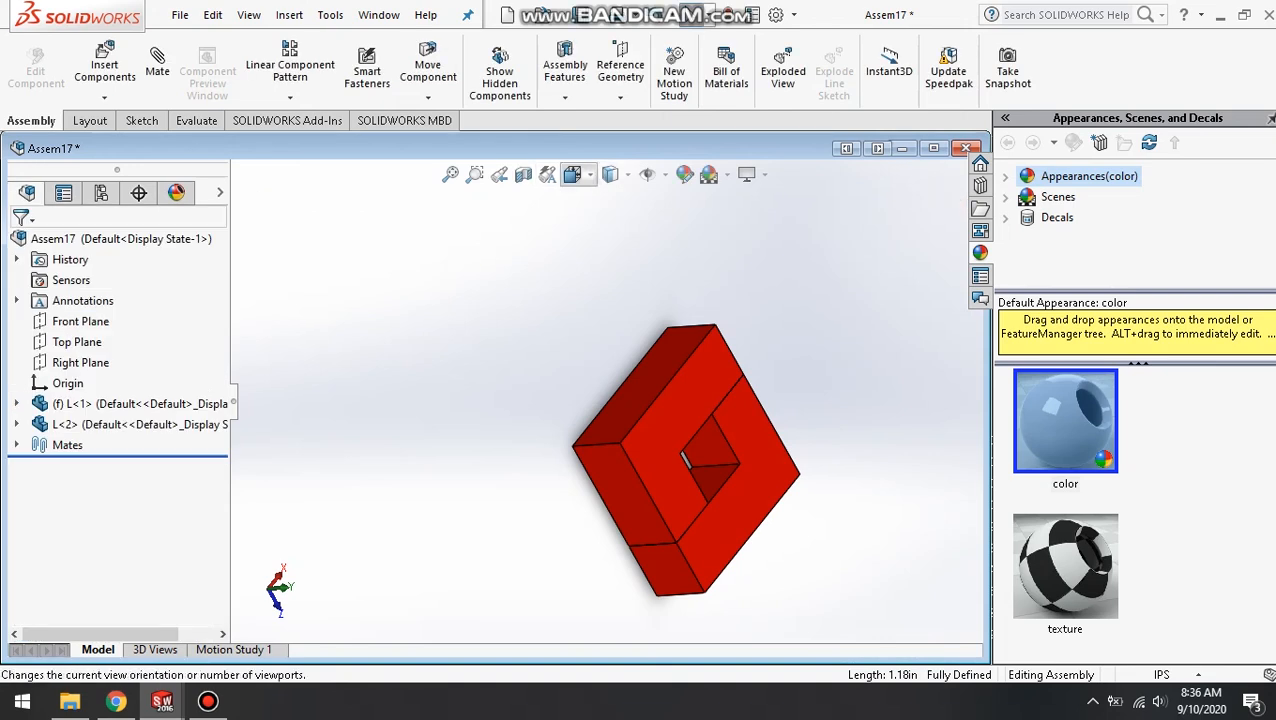
Switch to the isometric view, insert the yellow Z part and move it above the ring of red L parts.
left_click(572, 174)
left_click(679, 226)
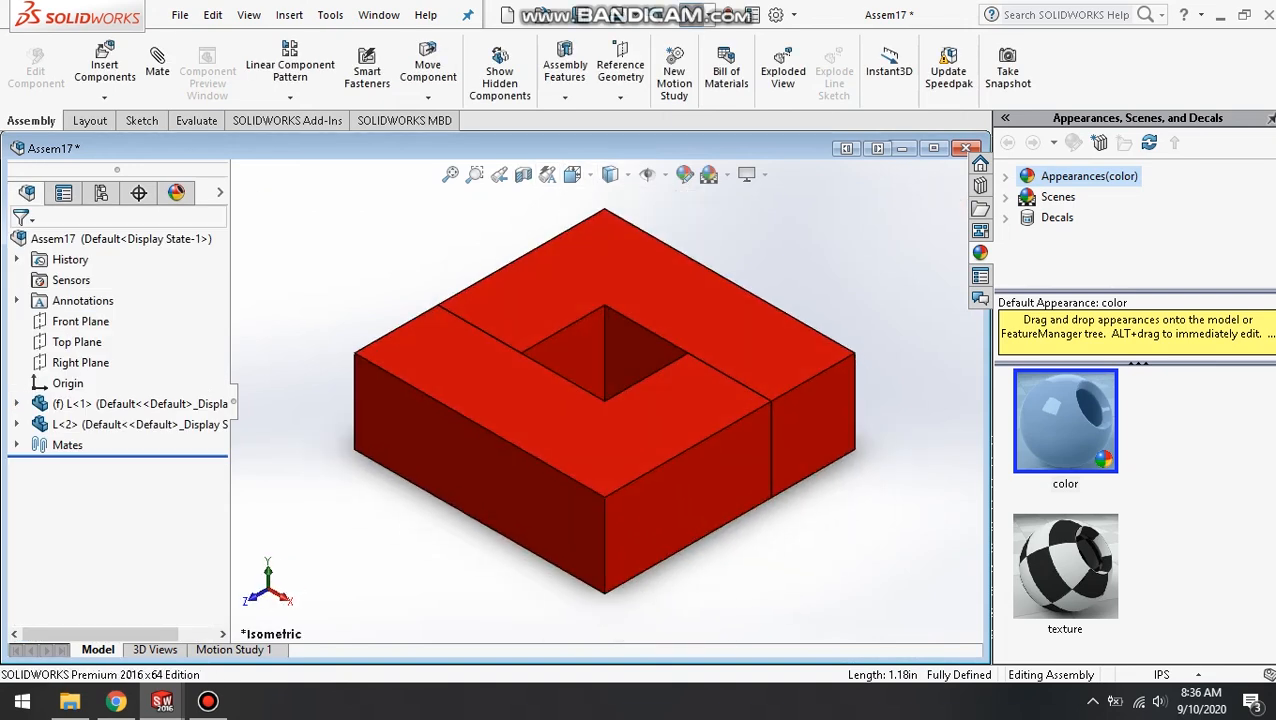
left_click(104, 65)
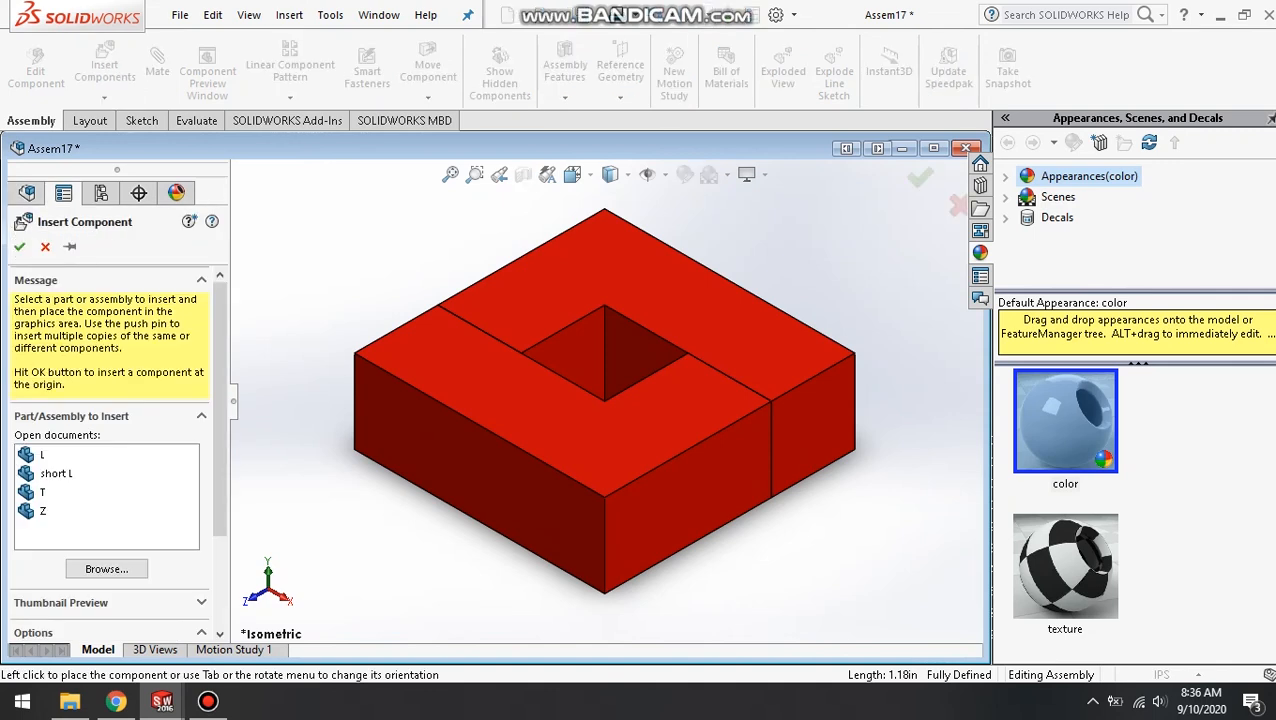
left_click(58, 511)
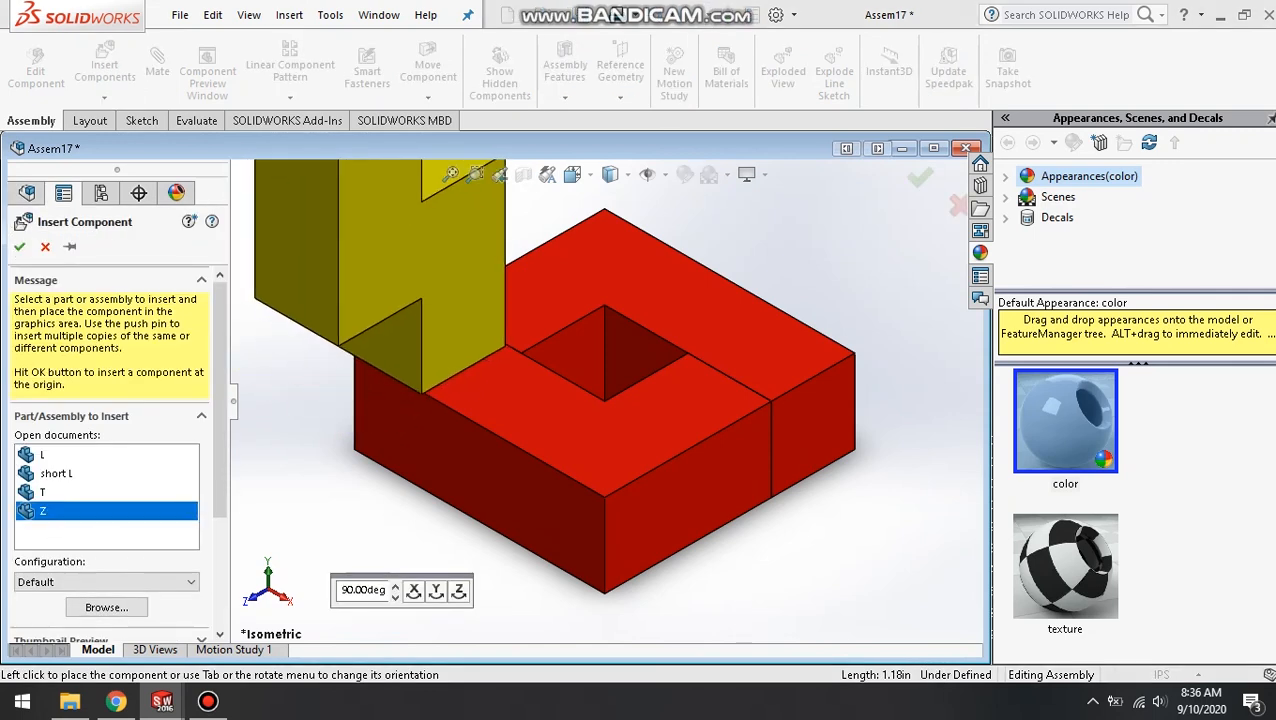
left_click(631, 272)
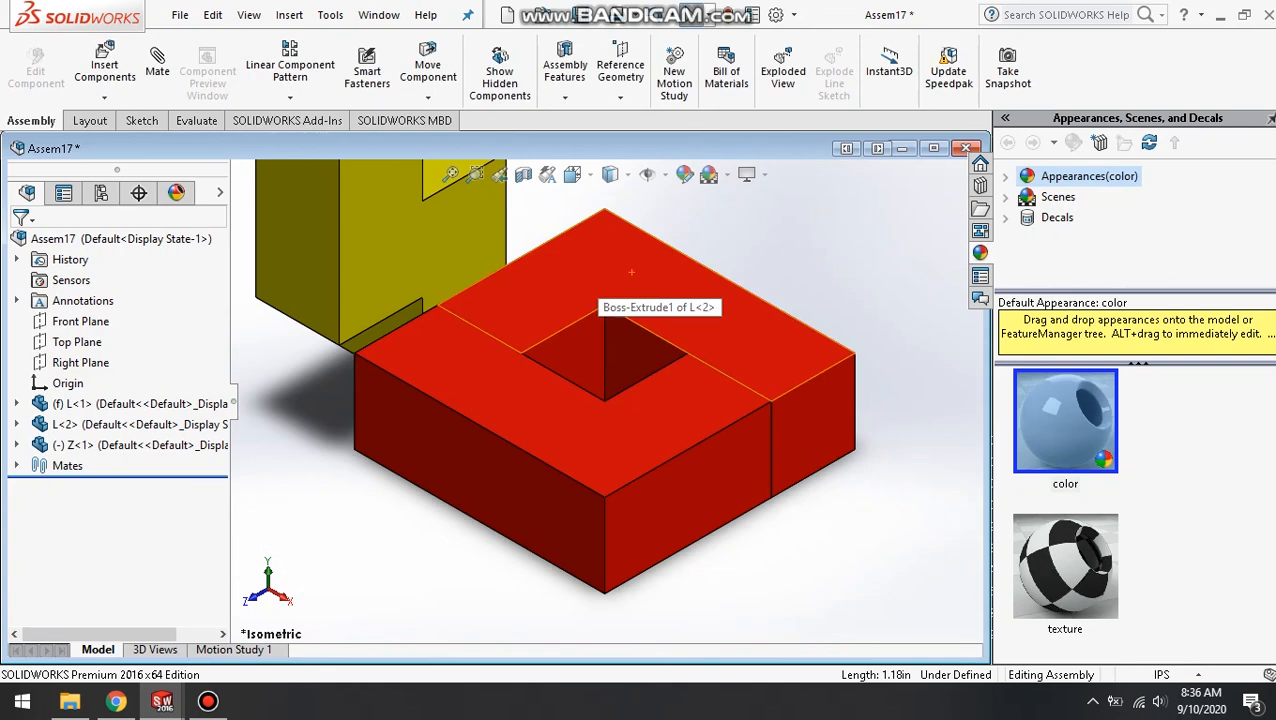
left_click(475, 174)
left_click_drag(500, 300, 749, 212)
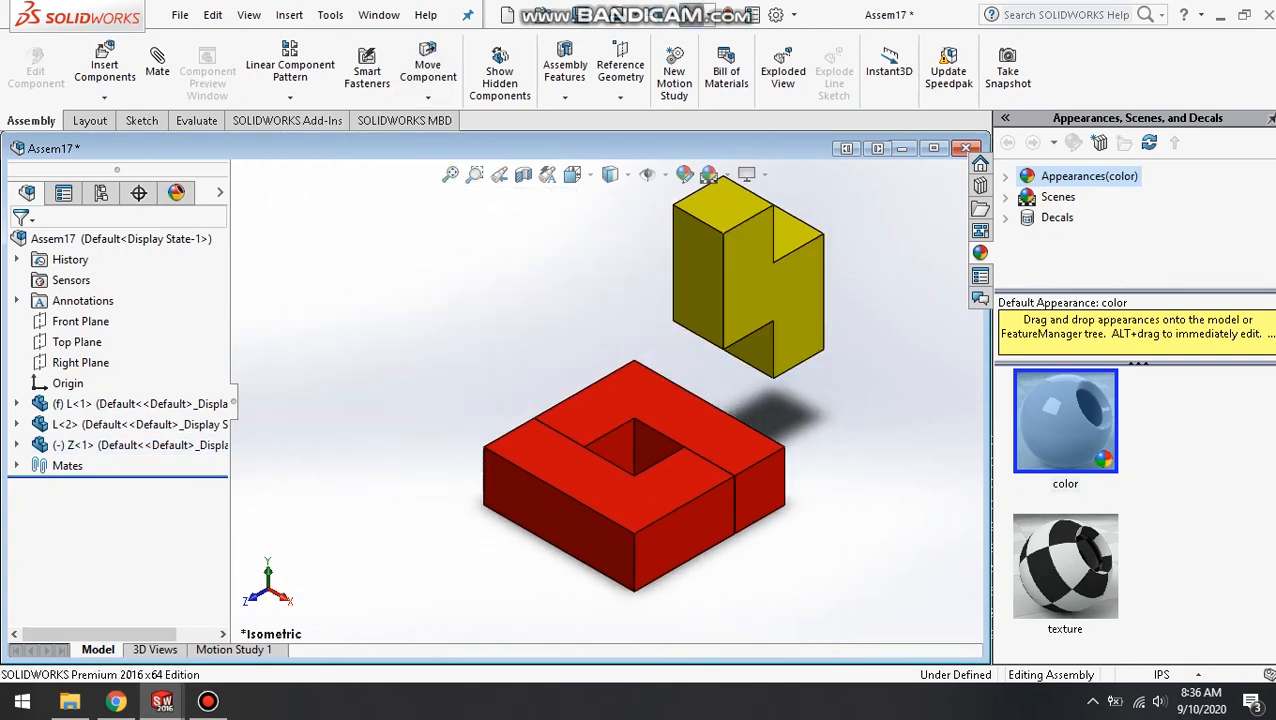
Add a coincident mate between a lower edge of the yellow Z and the second L's edge at the central hole.
left_click(157, 68)
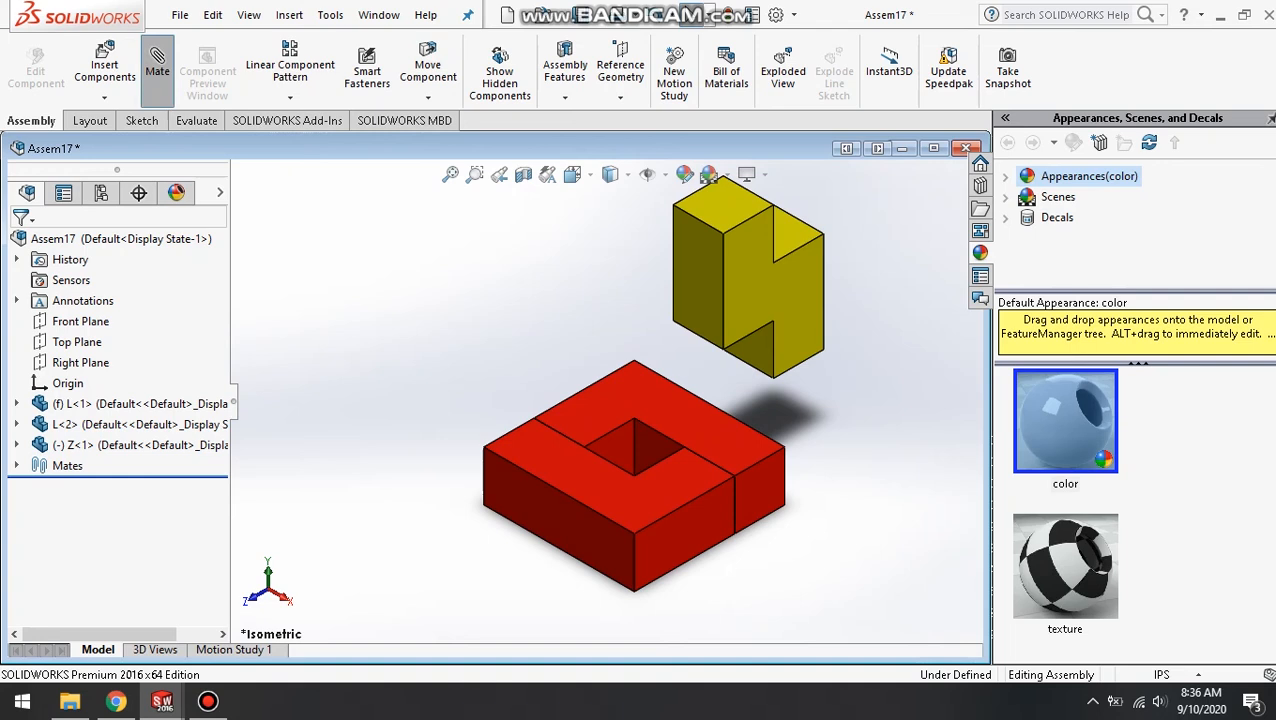
middle_click_drag(480, 320, 525, 440)
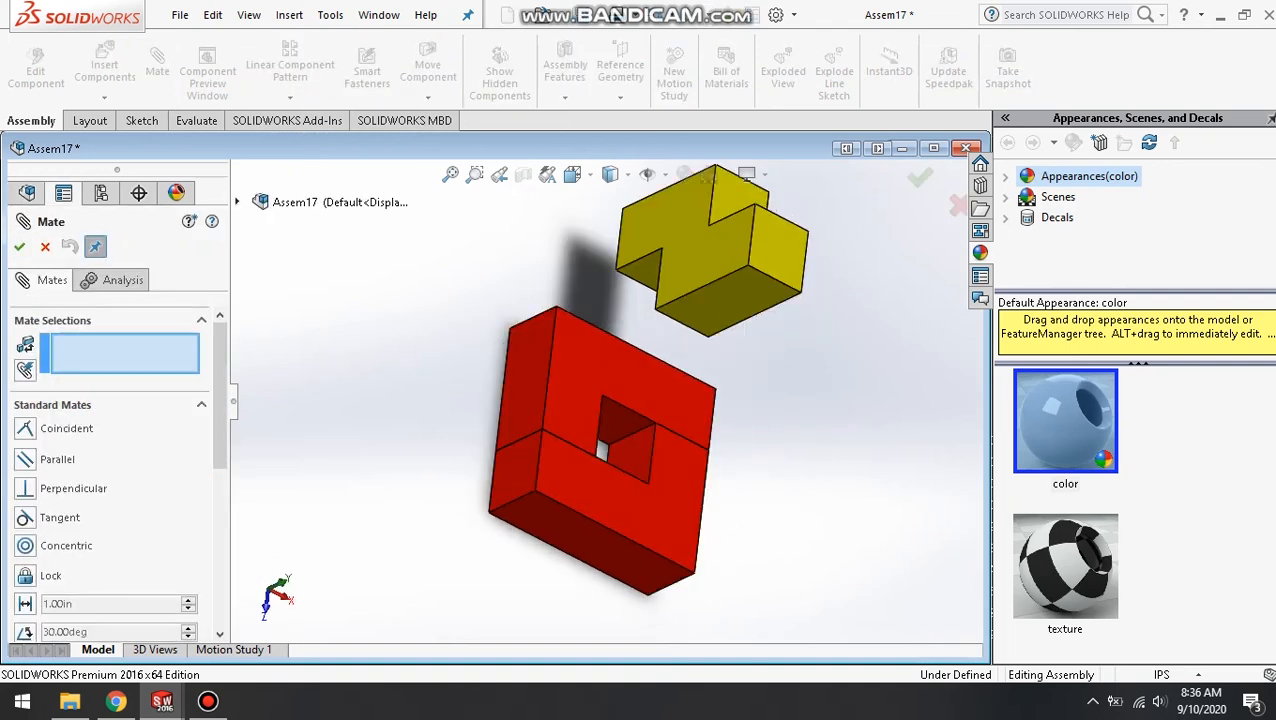
left_click(618, 240)
middle_click_drag(618, 240, 528, 246)
left_click(664, 458)
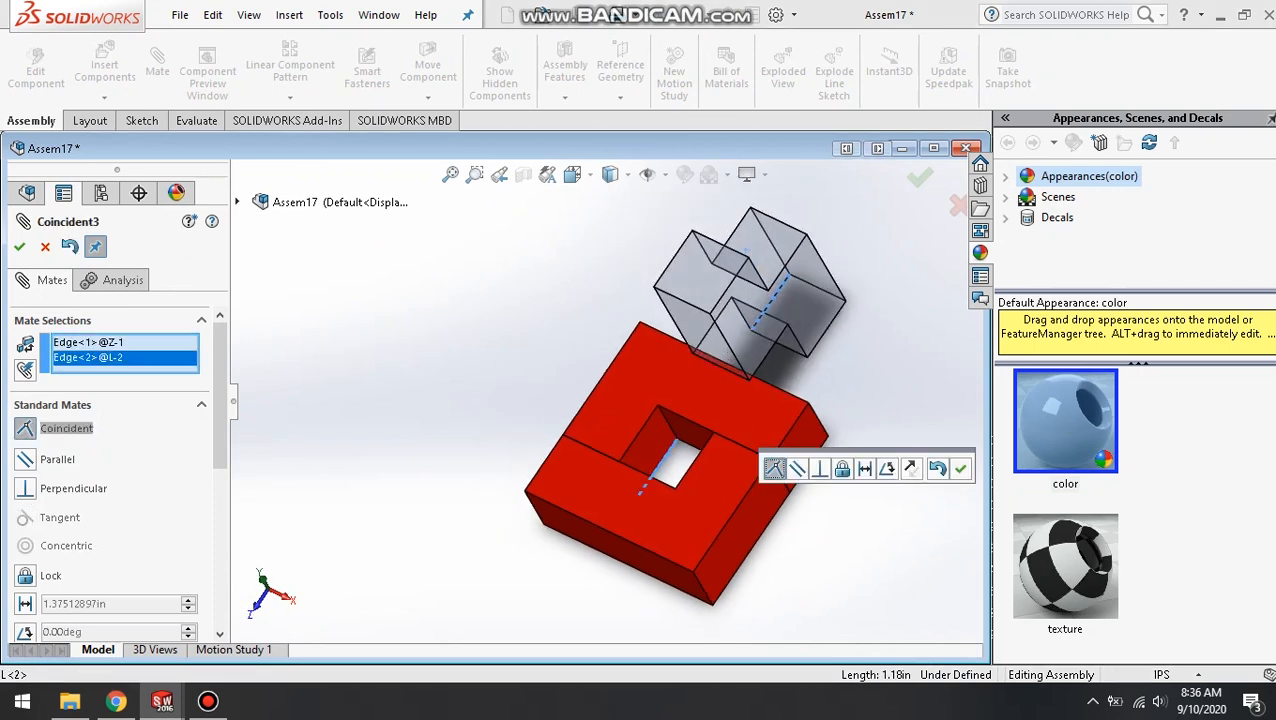
left_click(960, 468)
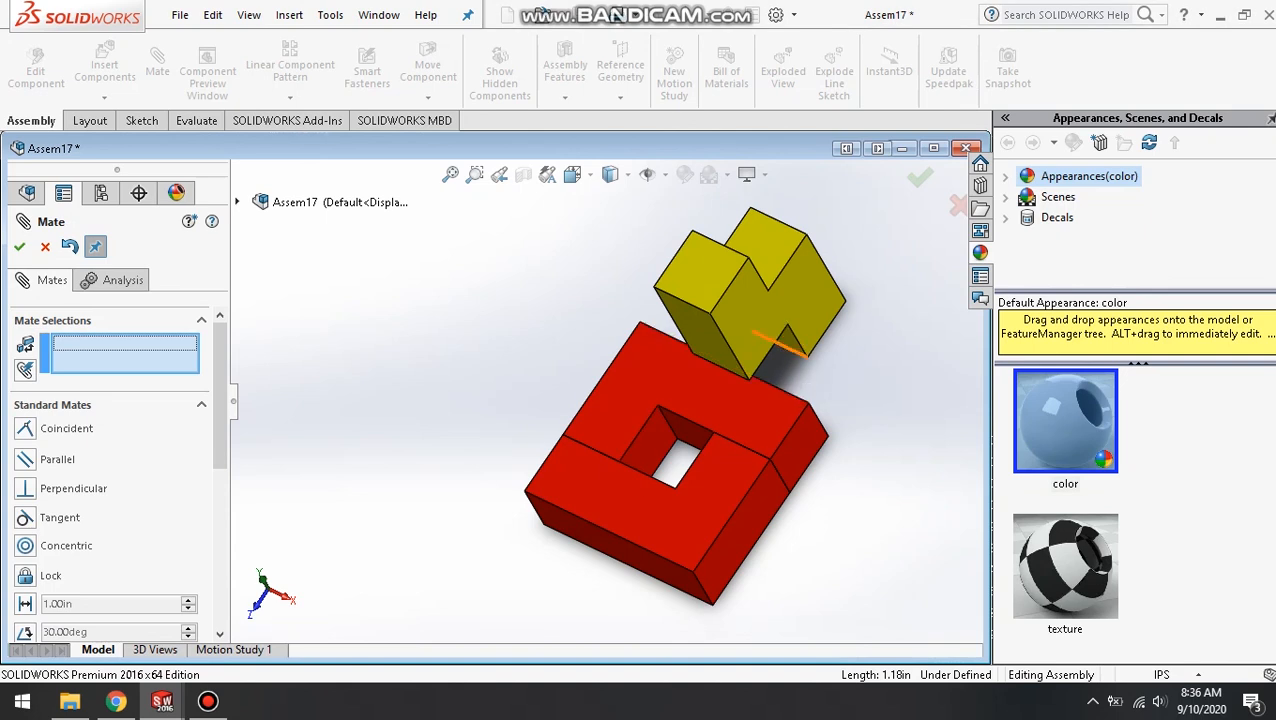
Add a coincident mate between the Z's adjacent lower edge and the first L's inner edge at the central hole.
left_click(792, 350)
middle_click_drag(792, 350, 764, 394)
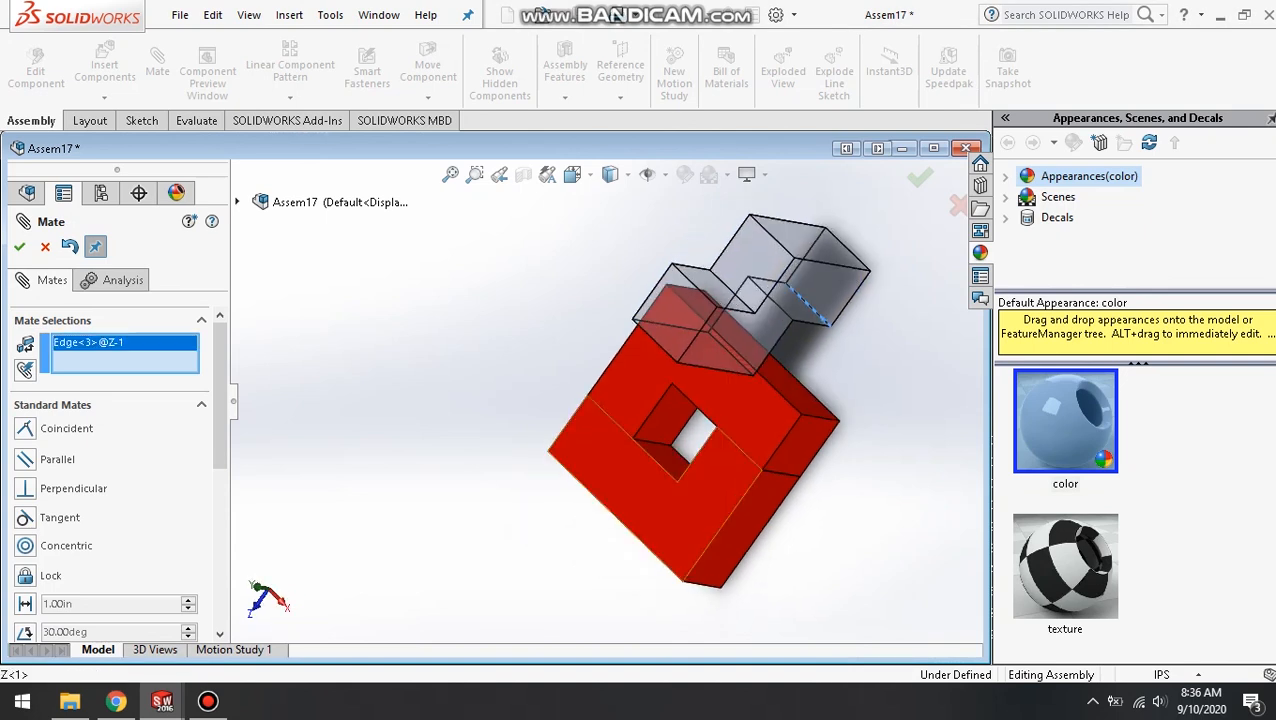
left_click(679, 453)
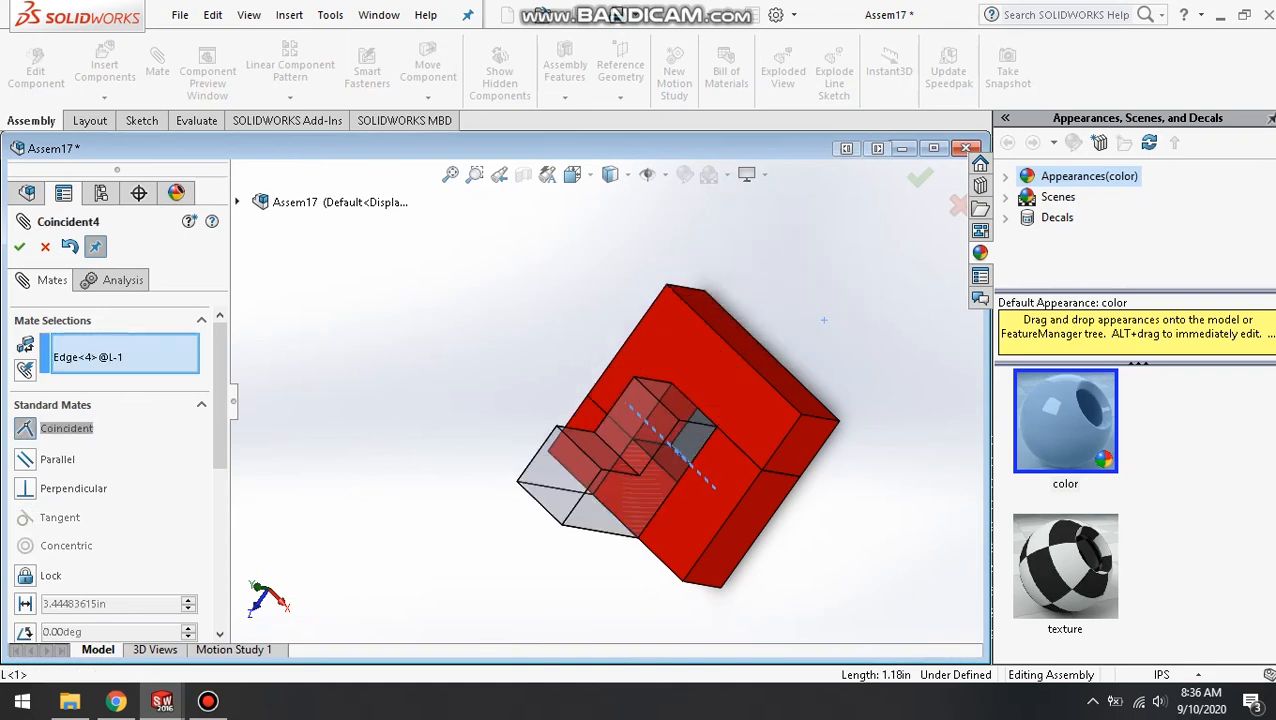
key("Return")
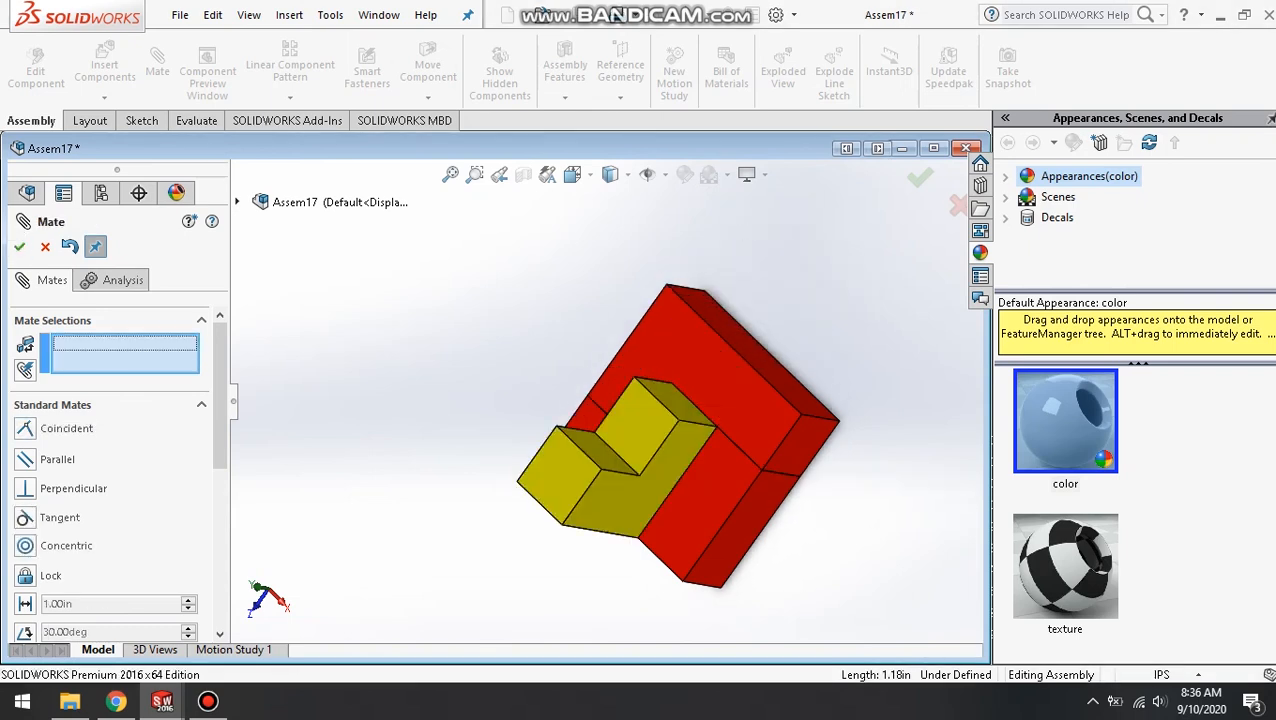
left_click(19, 246)
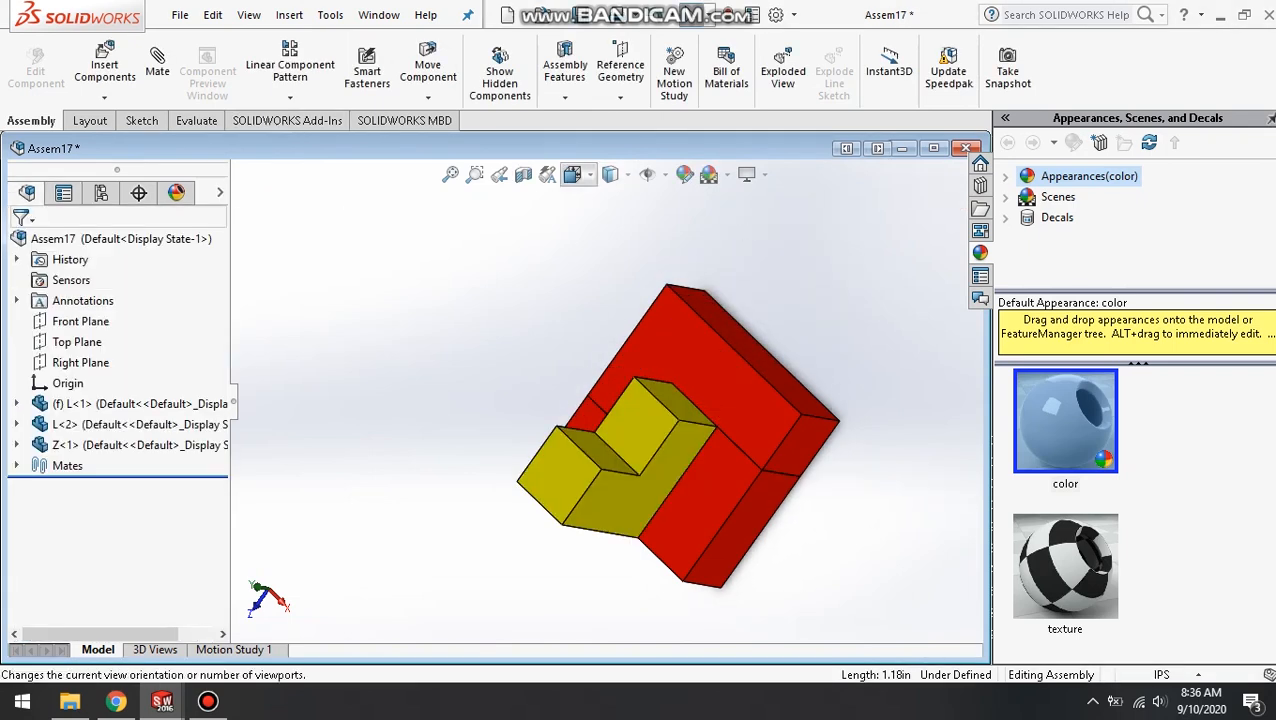
Switch to the isometric view and insert a third red L part above the assembled pieces.
left_click(679, 227)
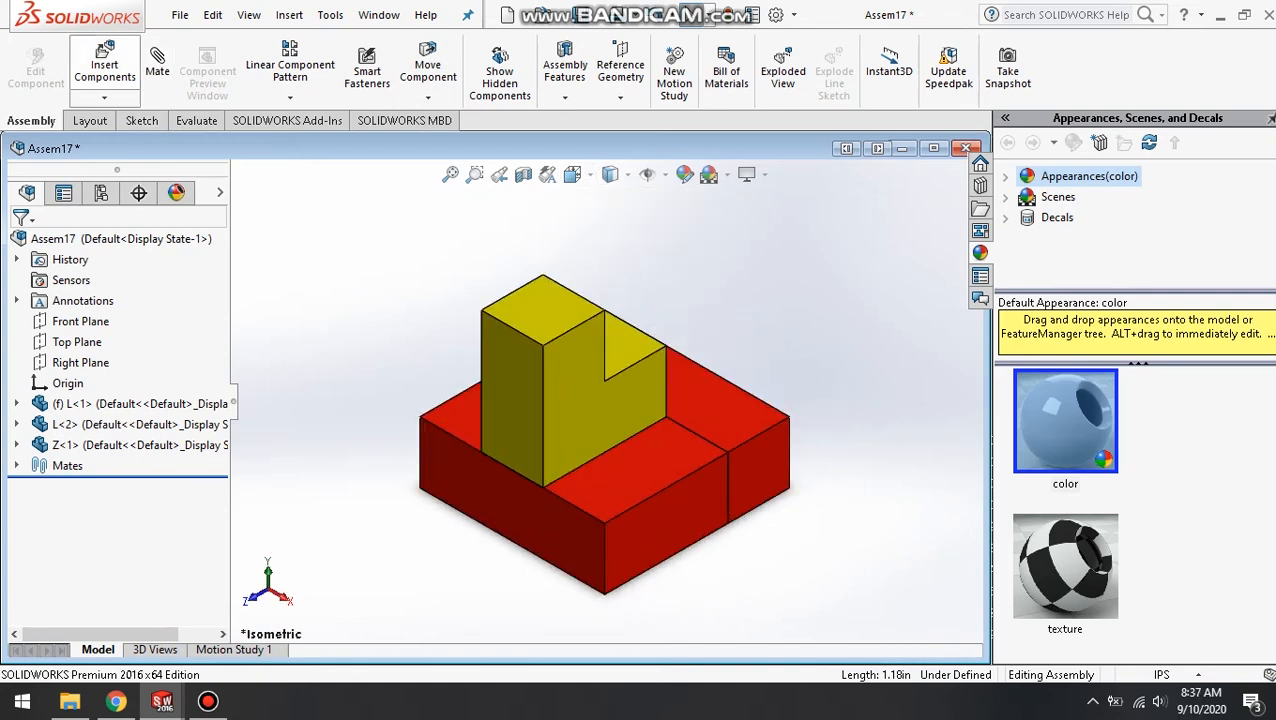
left_click(104, 66)
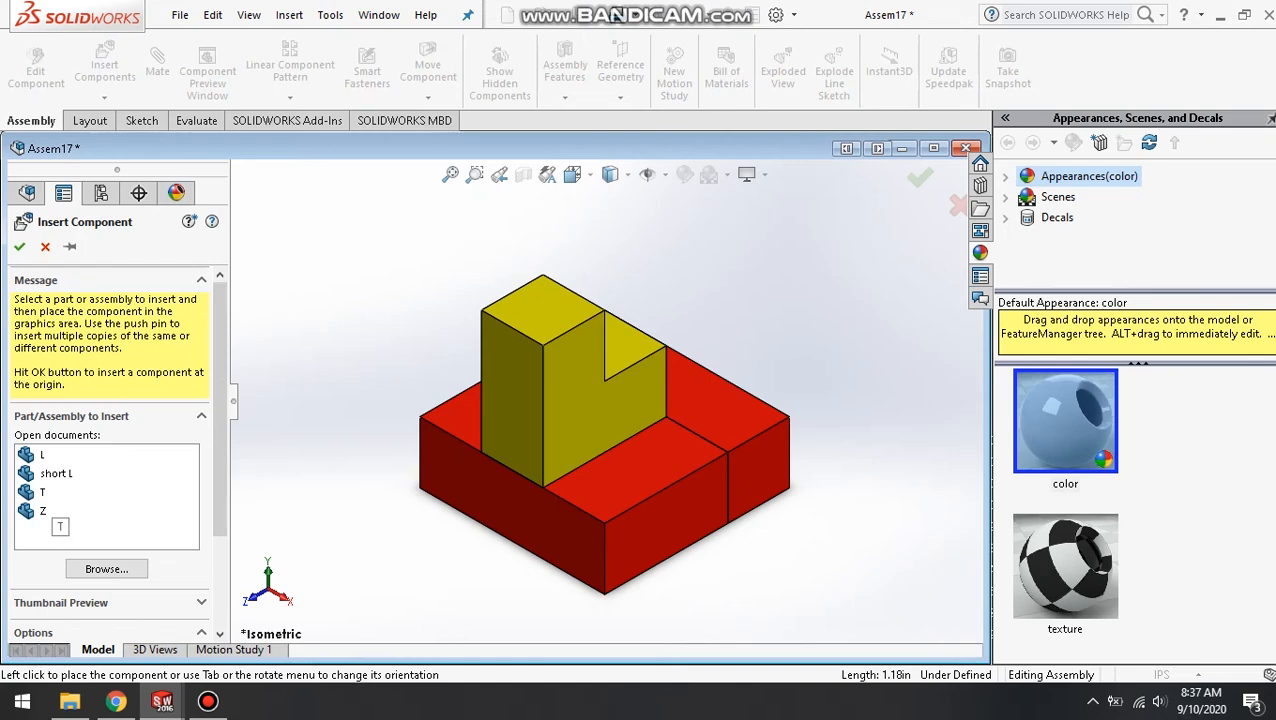
left_click(42, 454)
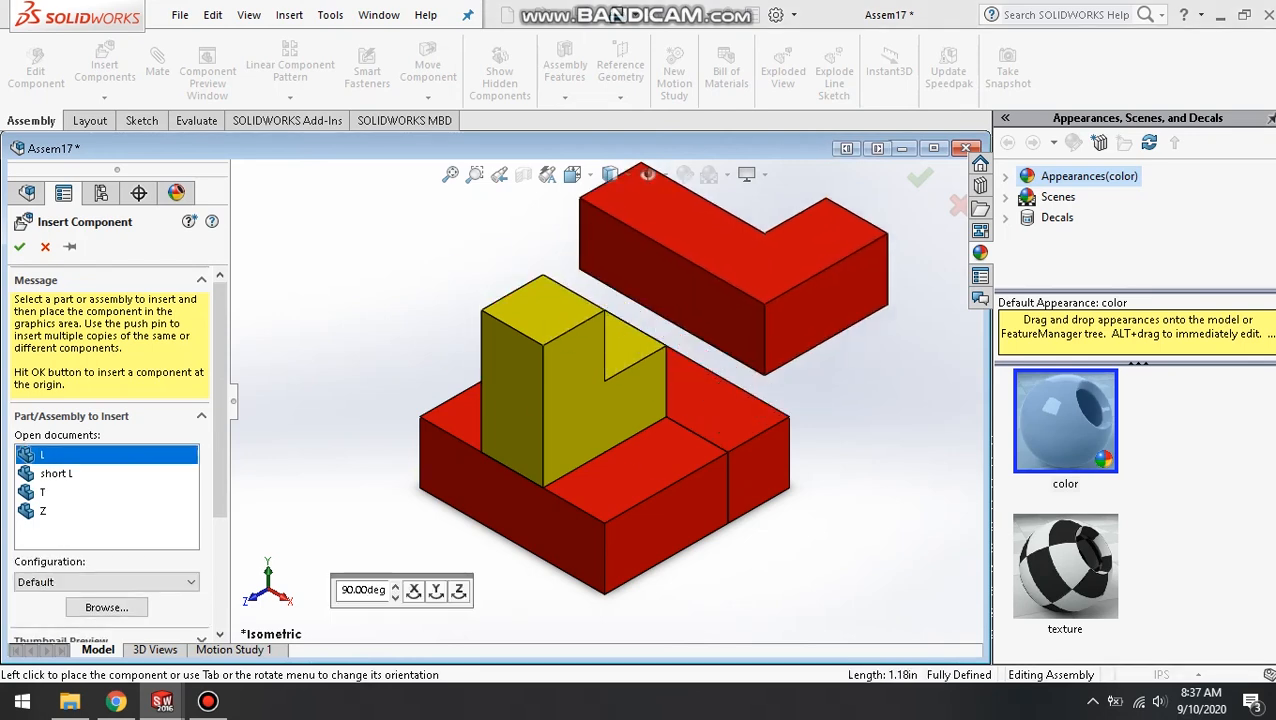
left_click(732, 266)
Rotate the third L part by 90° about Y using the By Delta XYZ option.
left_click(428, 98)
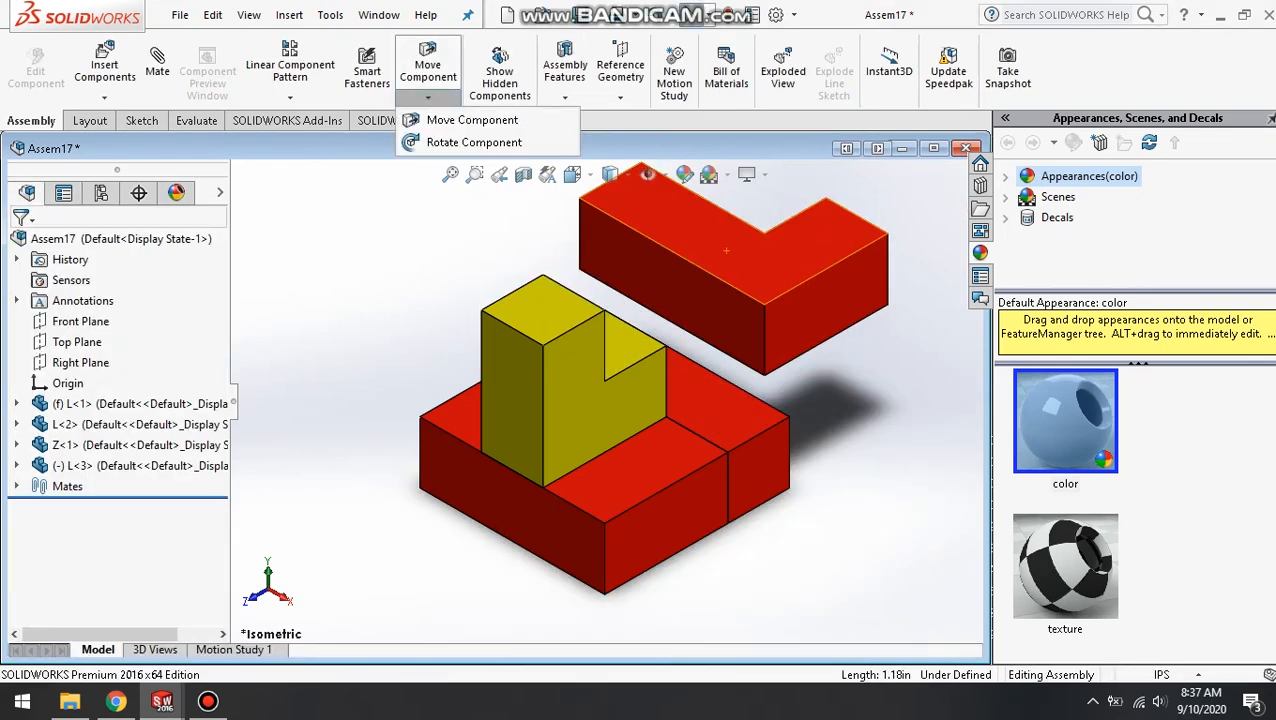
left_click(474, 142)
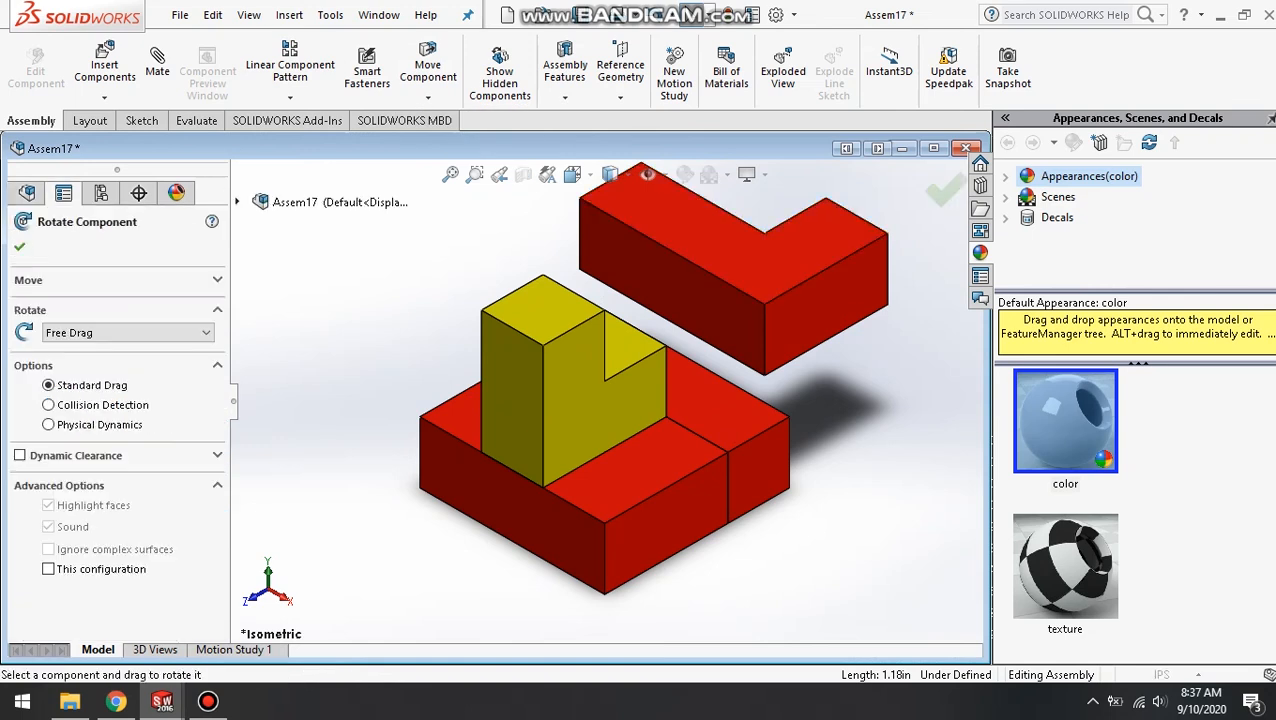
left_click(667, 287)
left_click(128, 333)
left_click(116, 375)
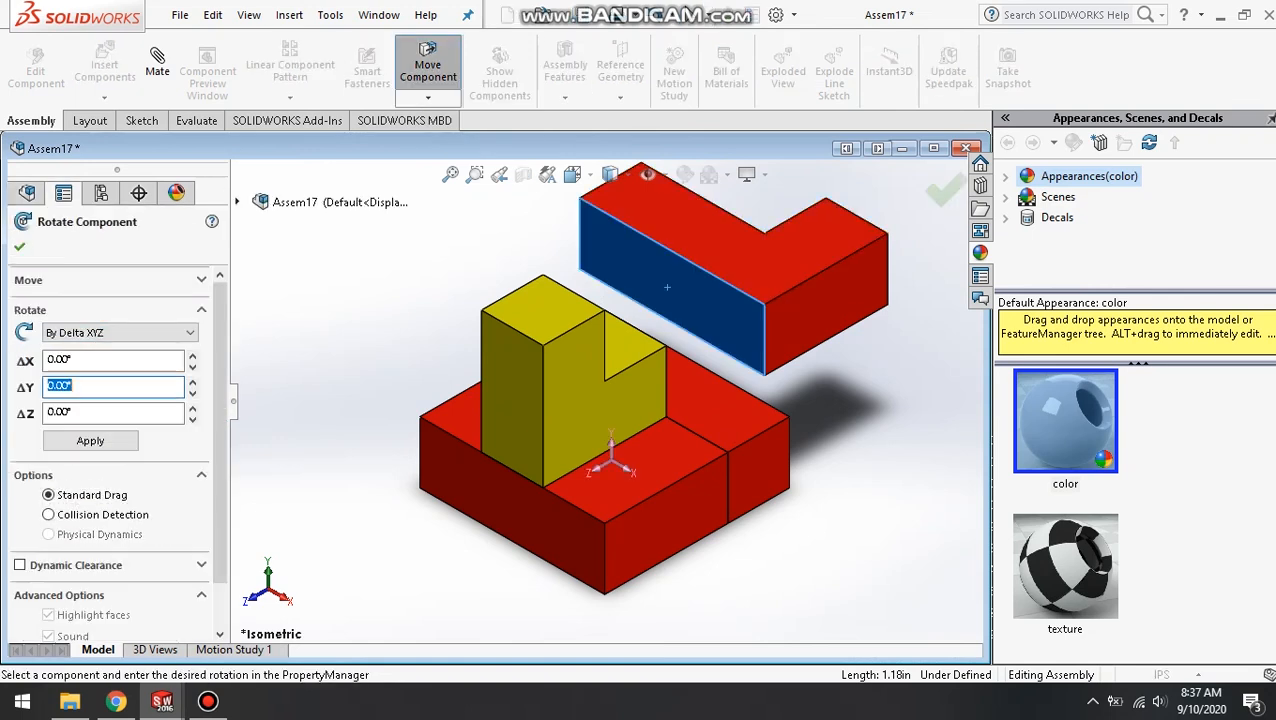
key("BackSpace")
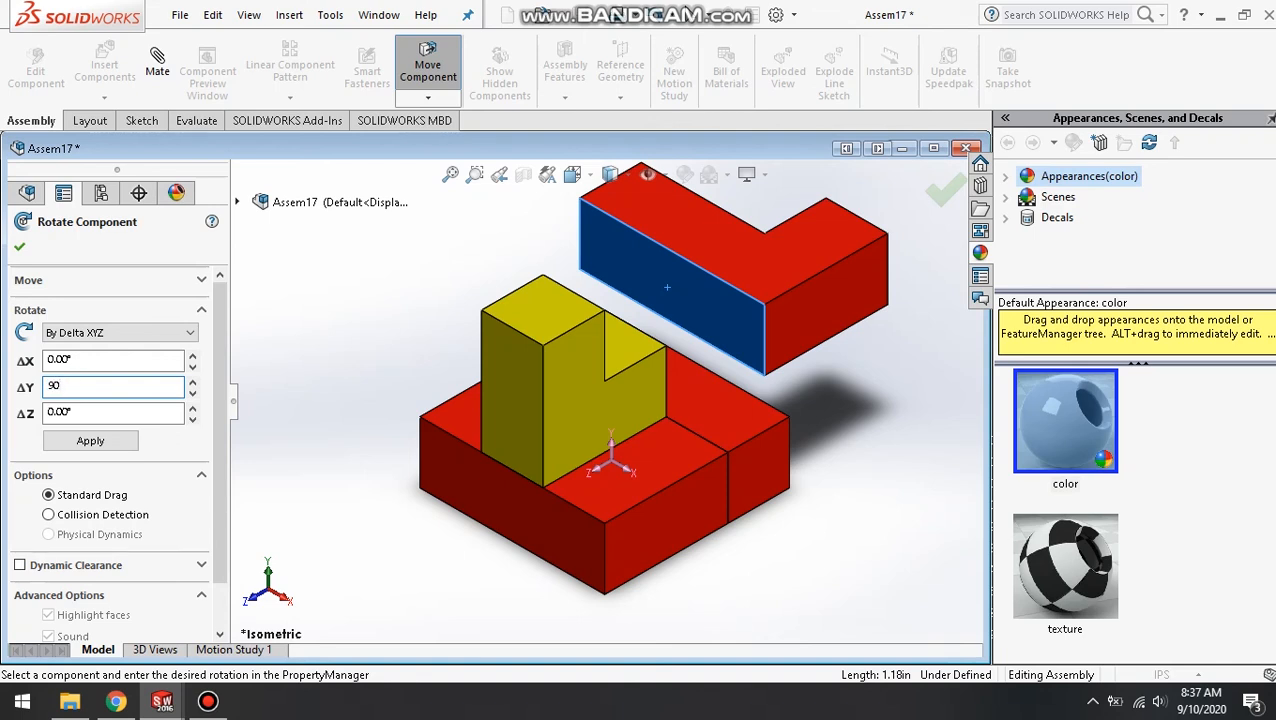
key("Return")
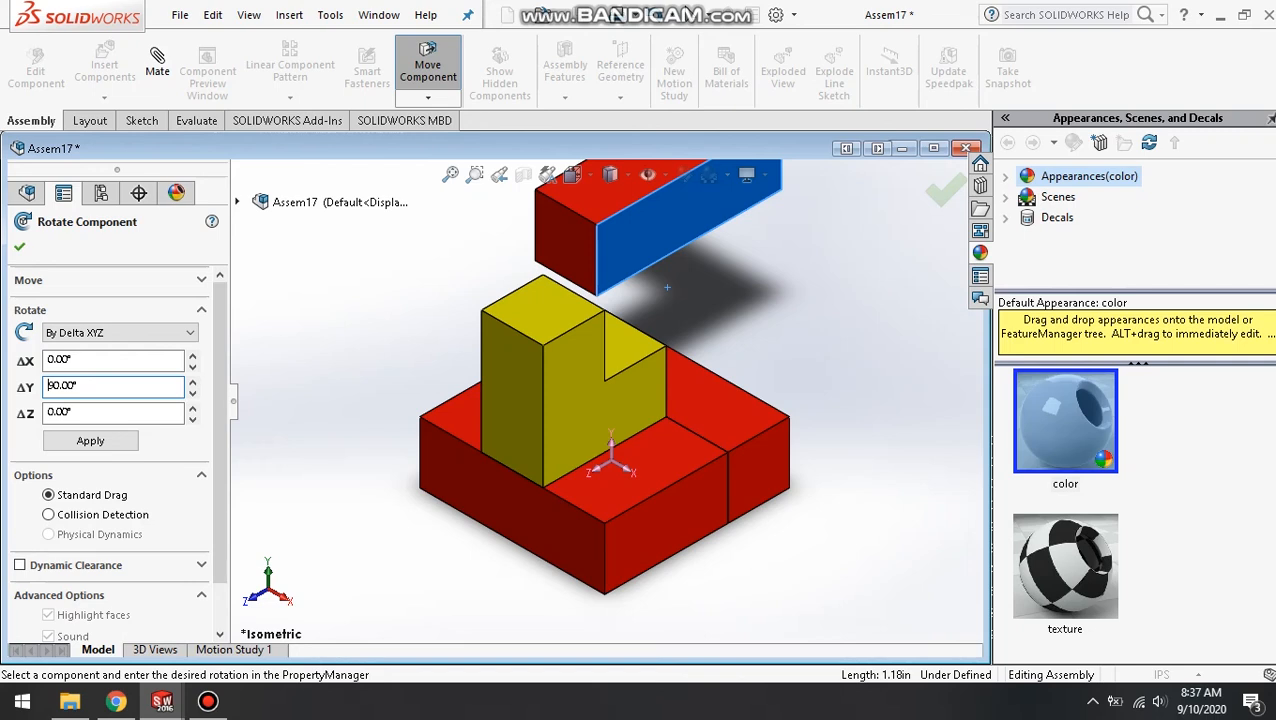
left_click(20, 247)
left_click(450, 175)
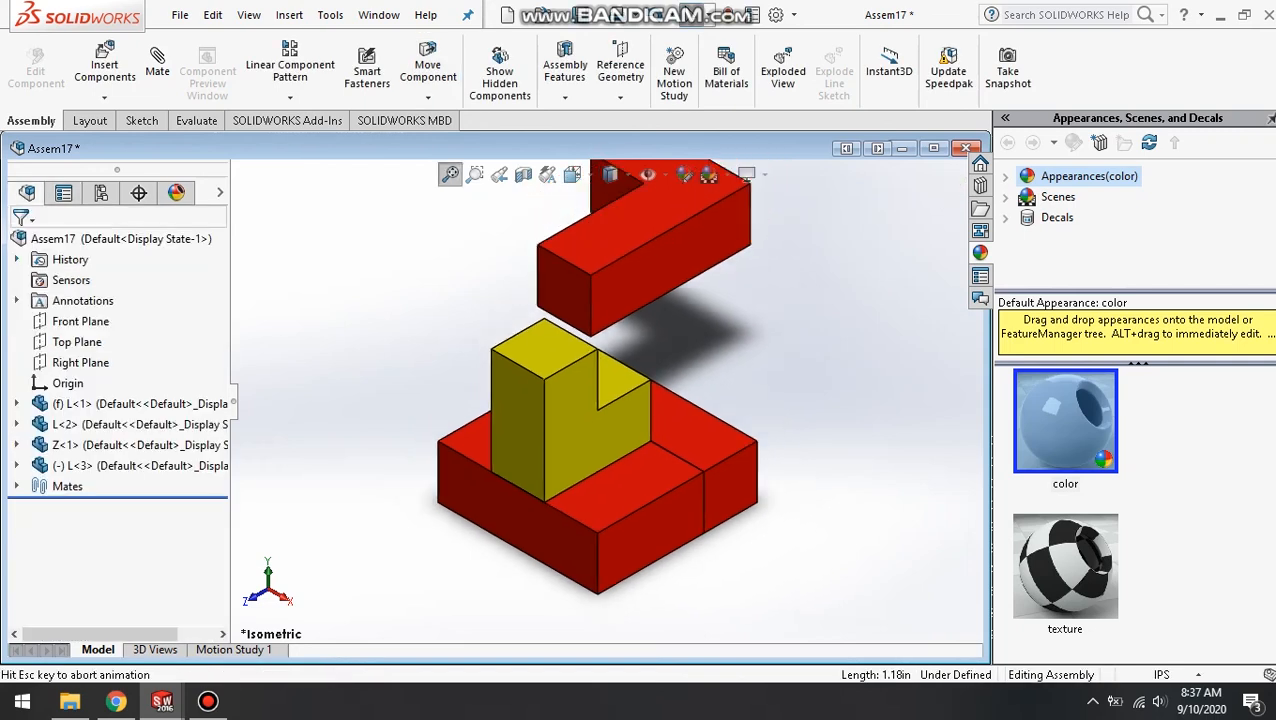
Add a coincident mate between the third L's lower outer long-arm edge and the top outer edge of the first L's short leg.
left_click(157, 70)
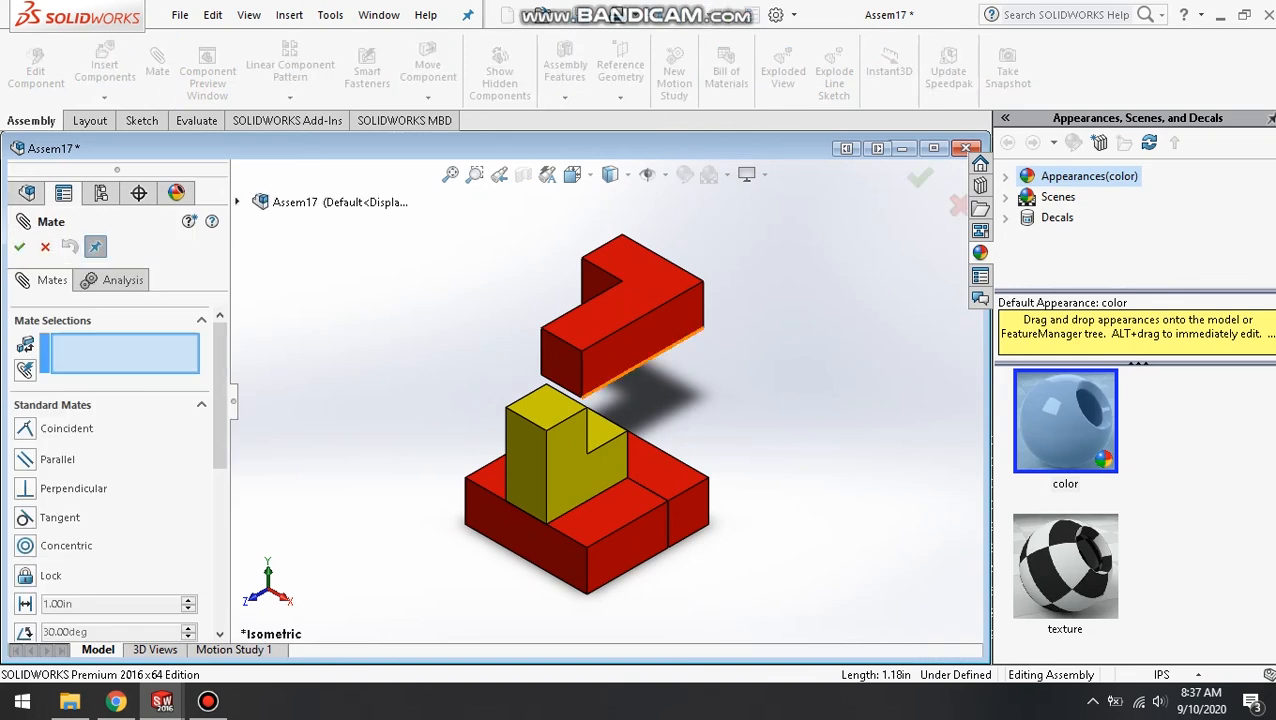
left_click(642, 363)
left_click(656, 510)
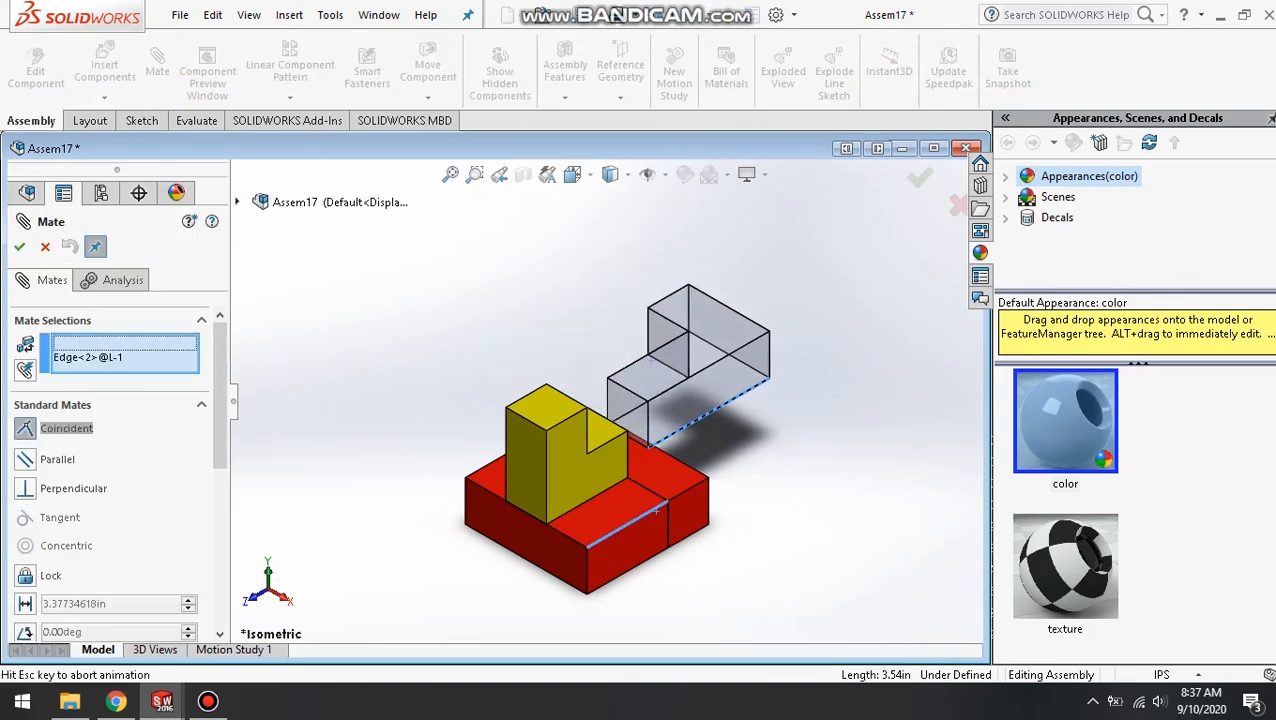
key("Return")
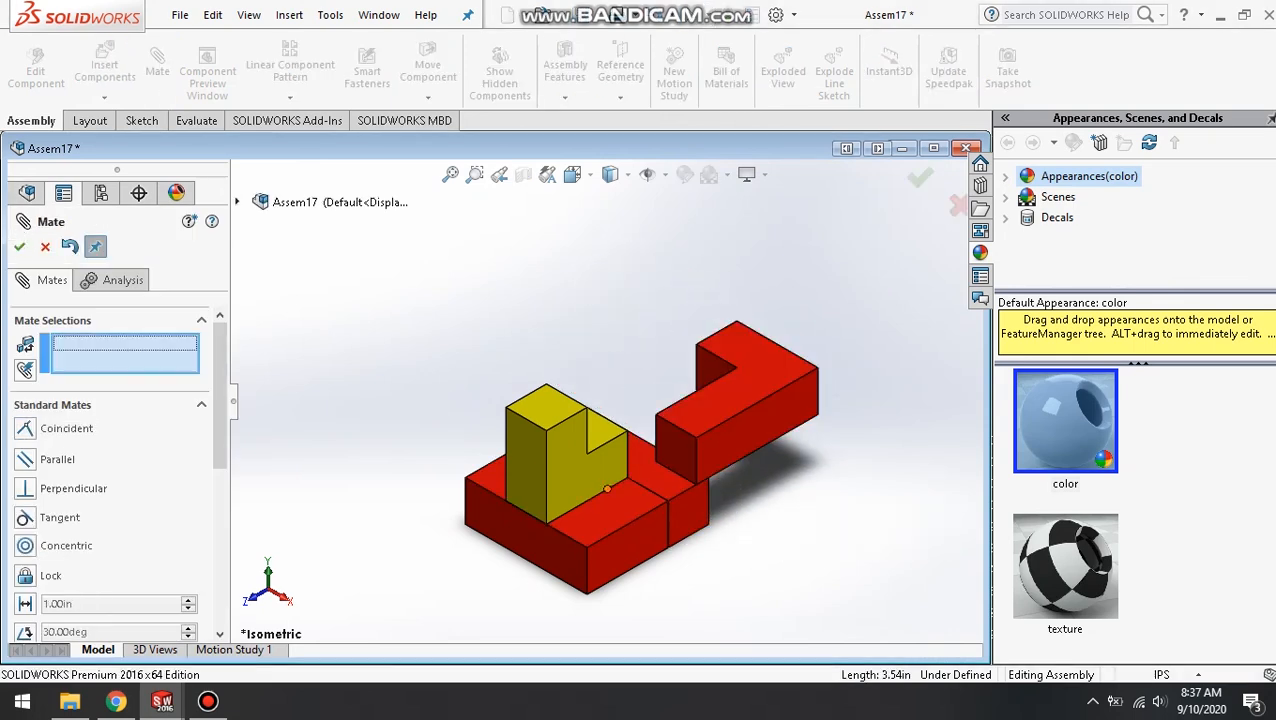
Add a coincident mate between the lower end edge of the third L's long arm and the first L's top outer long-arm edge.
left_click(671, 470)
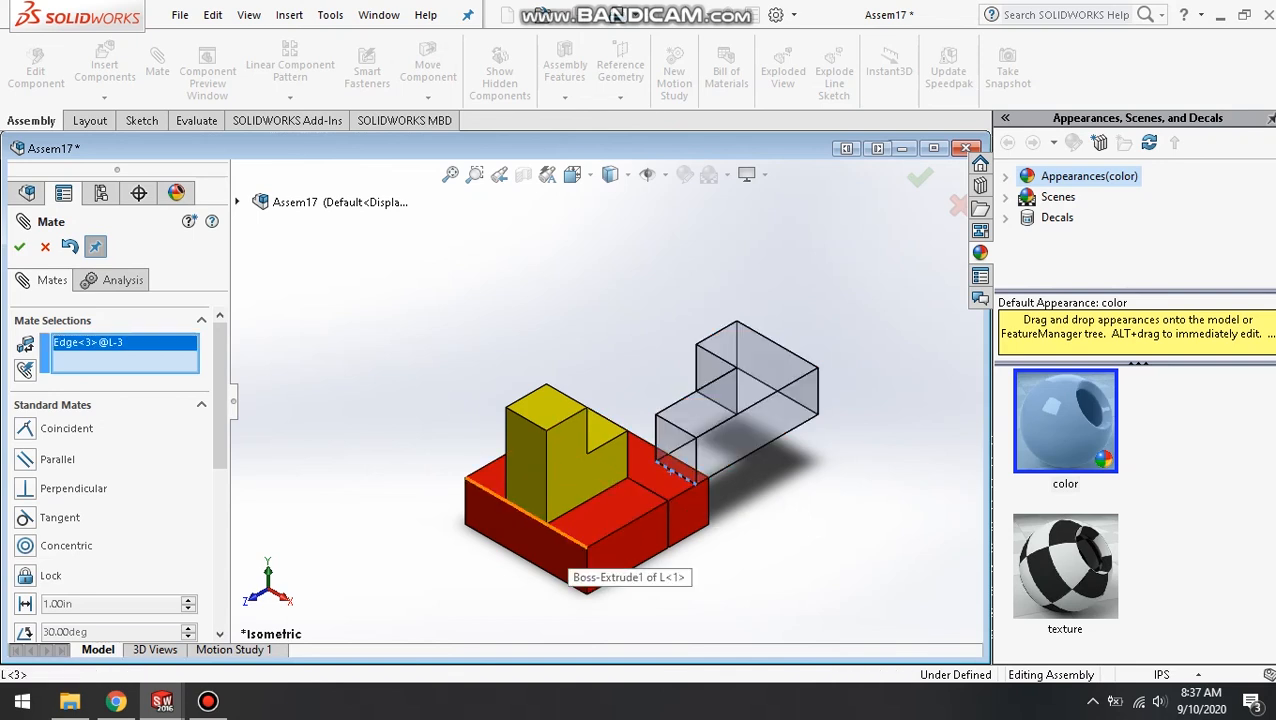
left_click(555, 530)
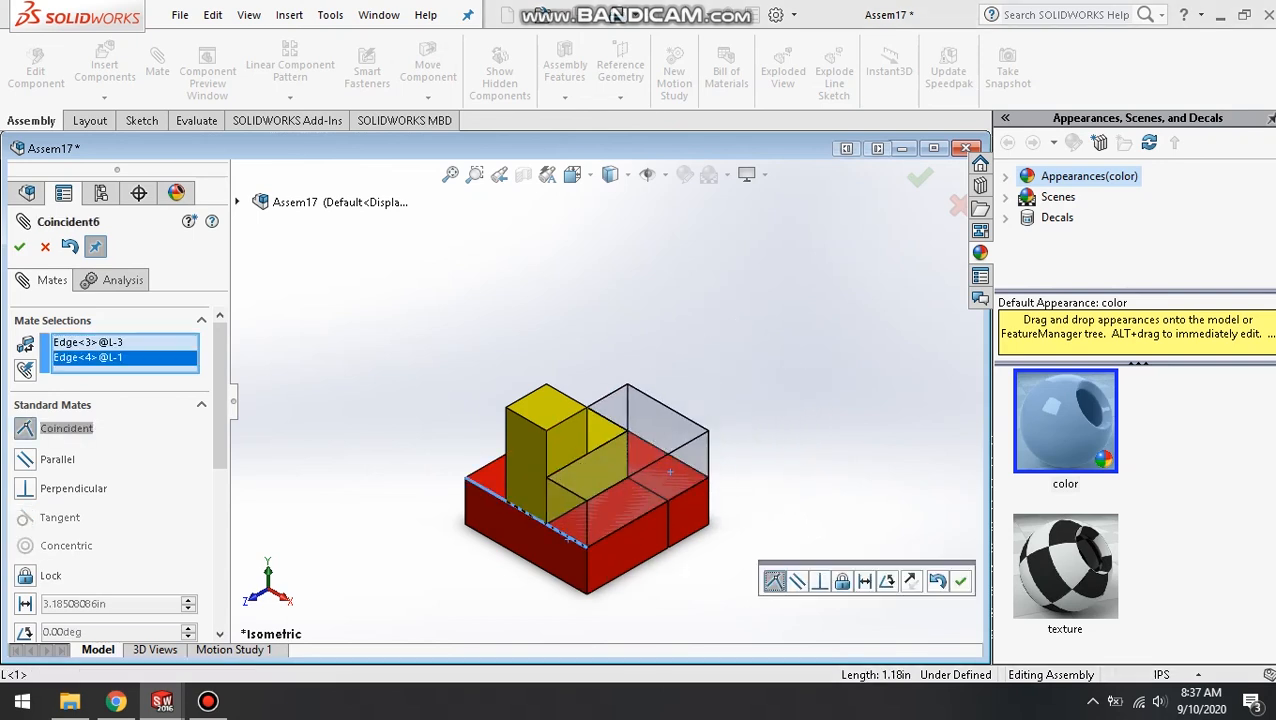
key("Return")
key("Return")
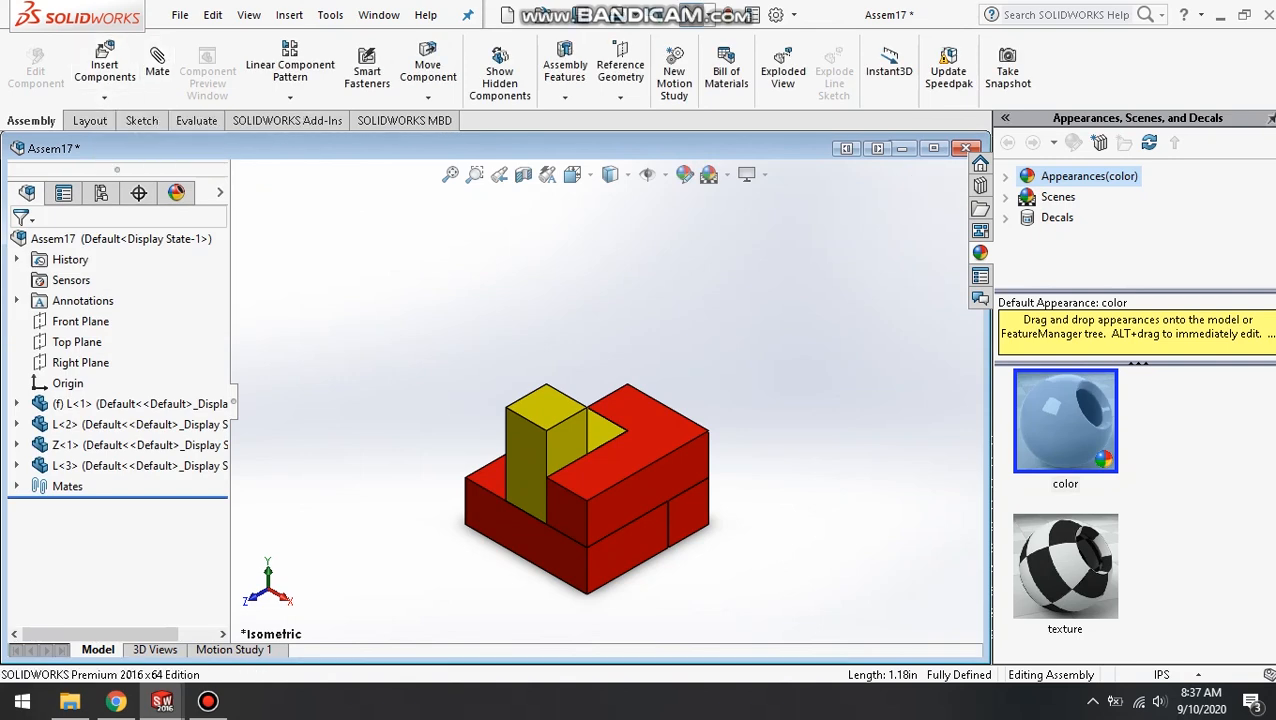
Insert a fourth red L part above the assembled pieces.
left_click(104, 66)
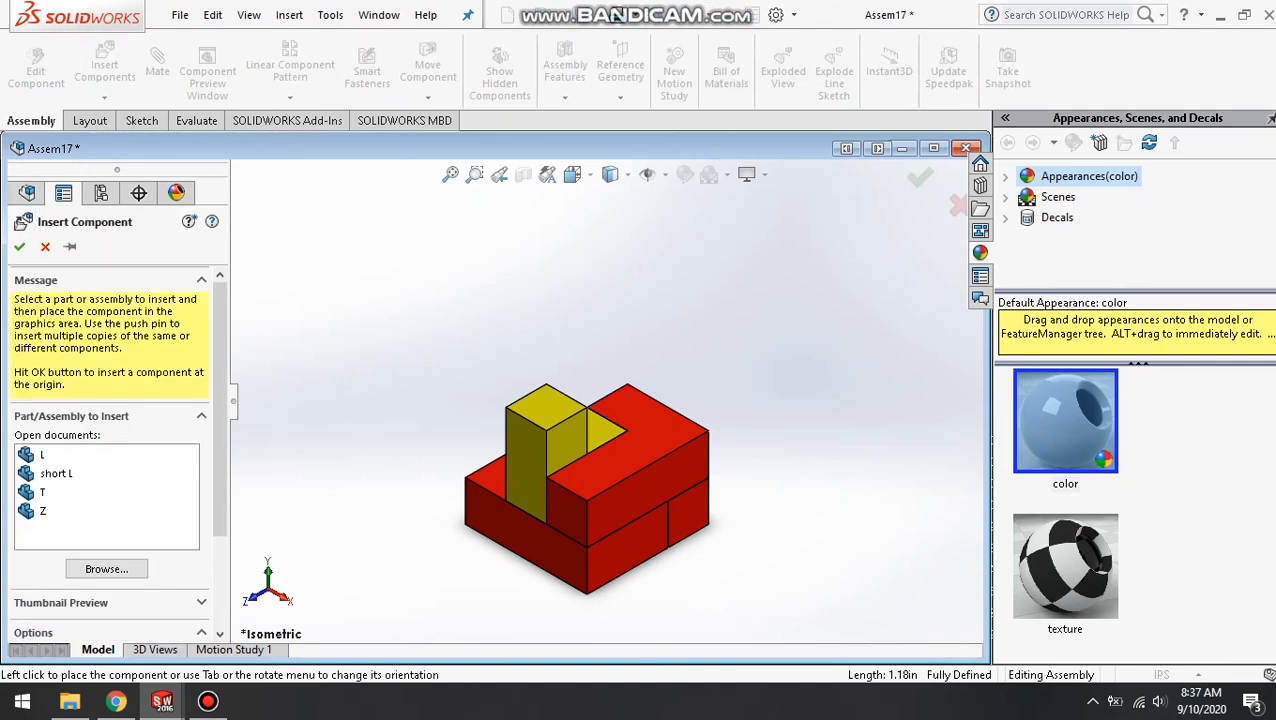
left_click(42, 455)
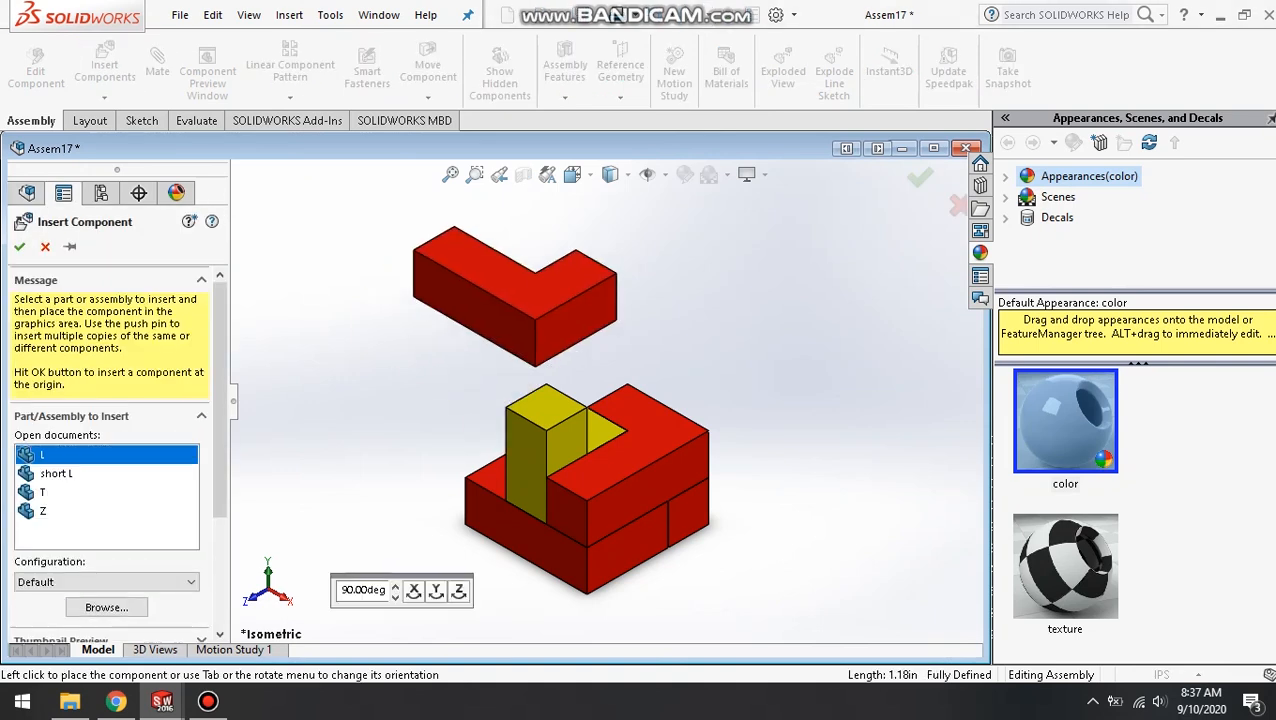
left_click(515, 297)
Rotate the fourth L part by 90° about X using the By Delta XYZ option.
left_click(427, 97)
left_click(440, 143)
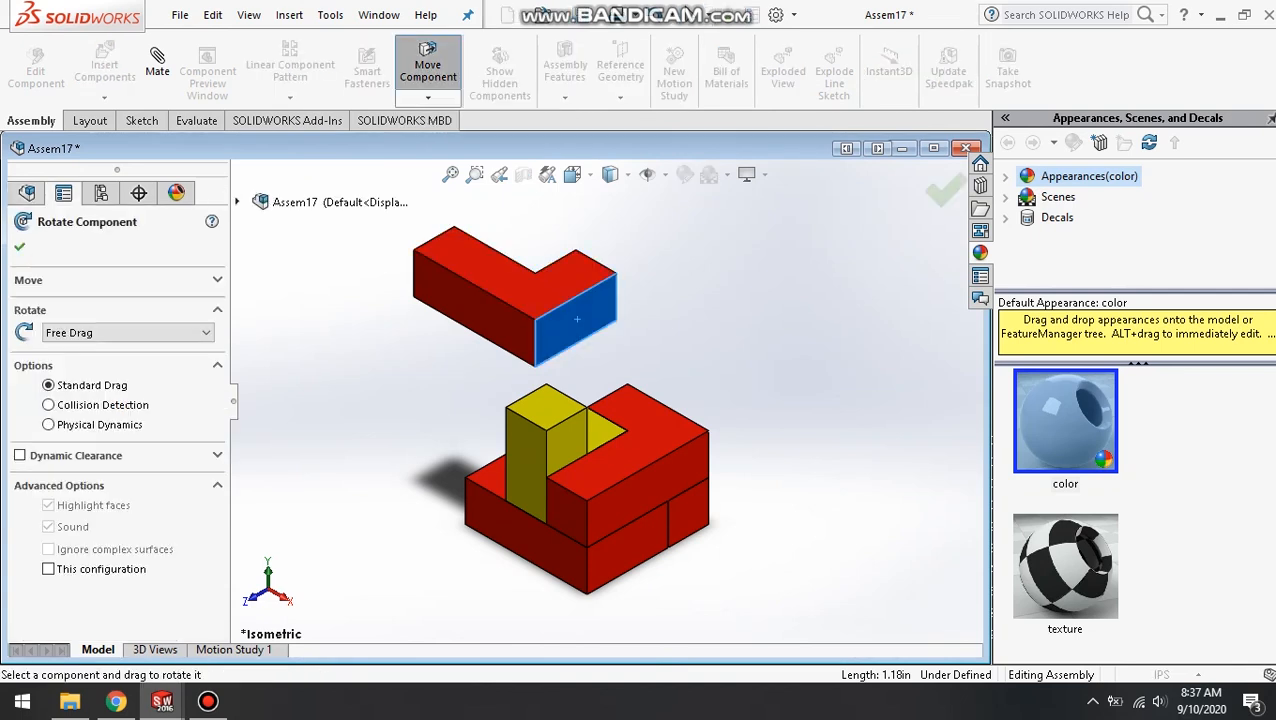
left_click(128, 333)
left_click(110, 374)
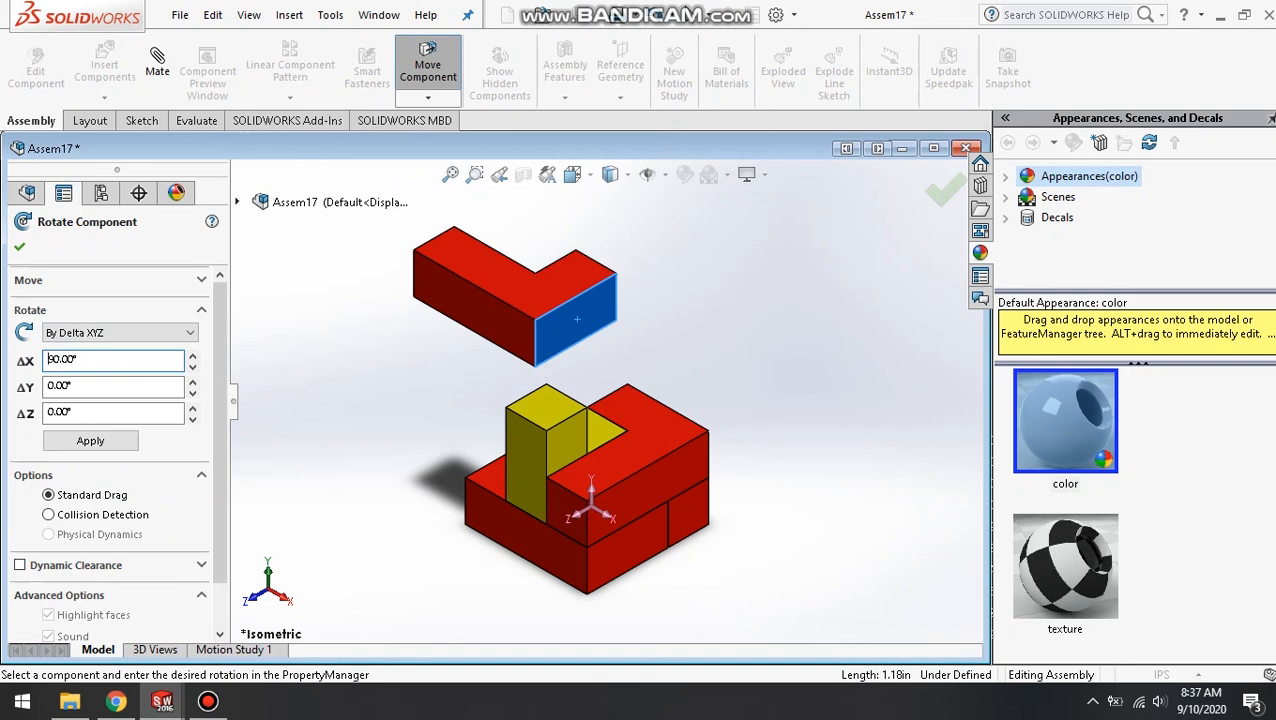
key("Return")
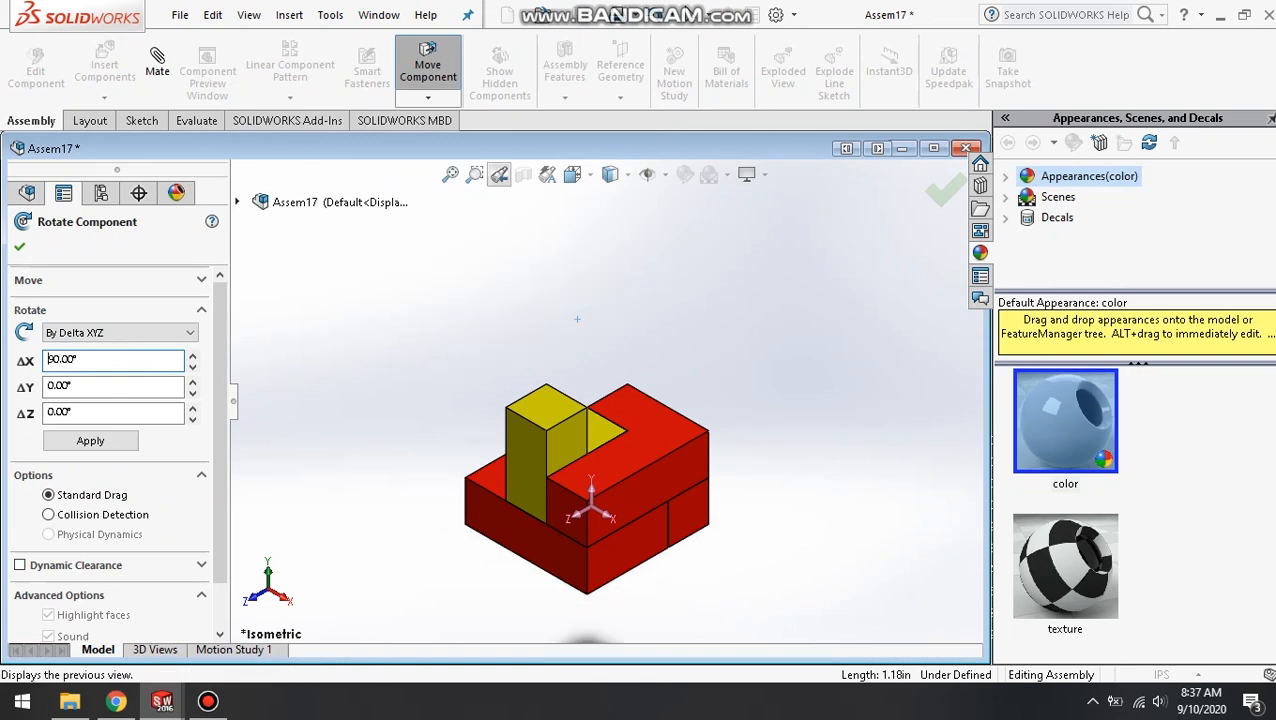
left_click(450, 174)
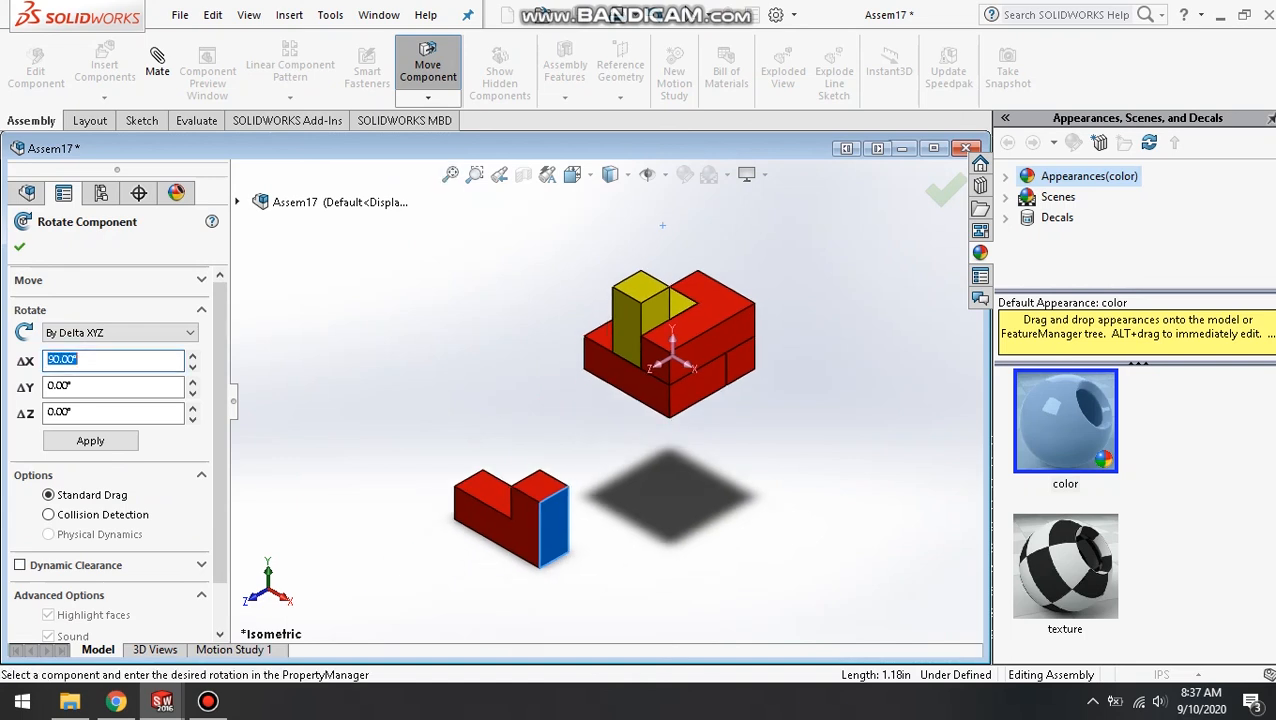
Rotate the fourth L part by 270° about Y, with the X rotation at 0°.
left_click(84, 386)
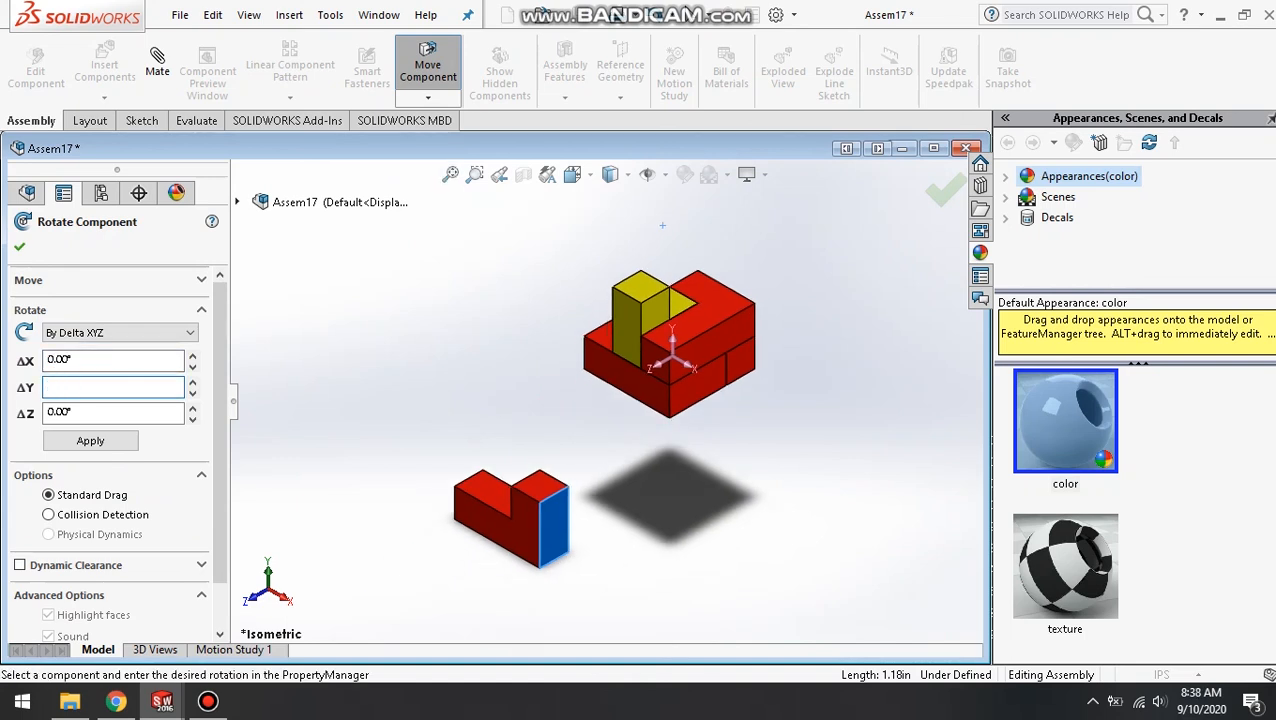
key("Return")
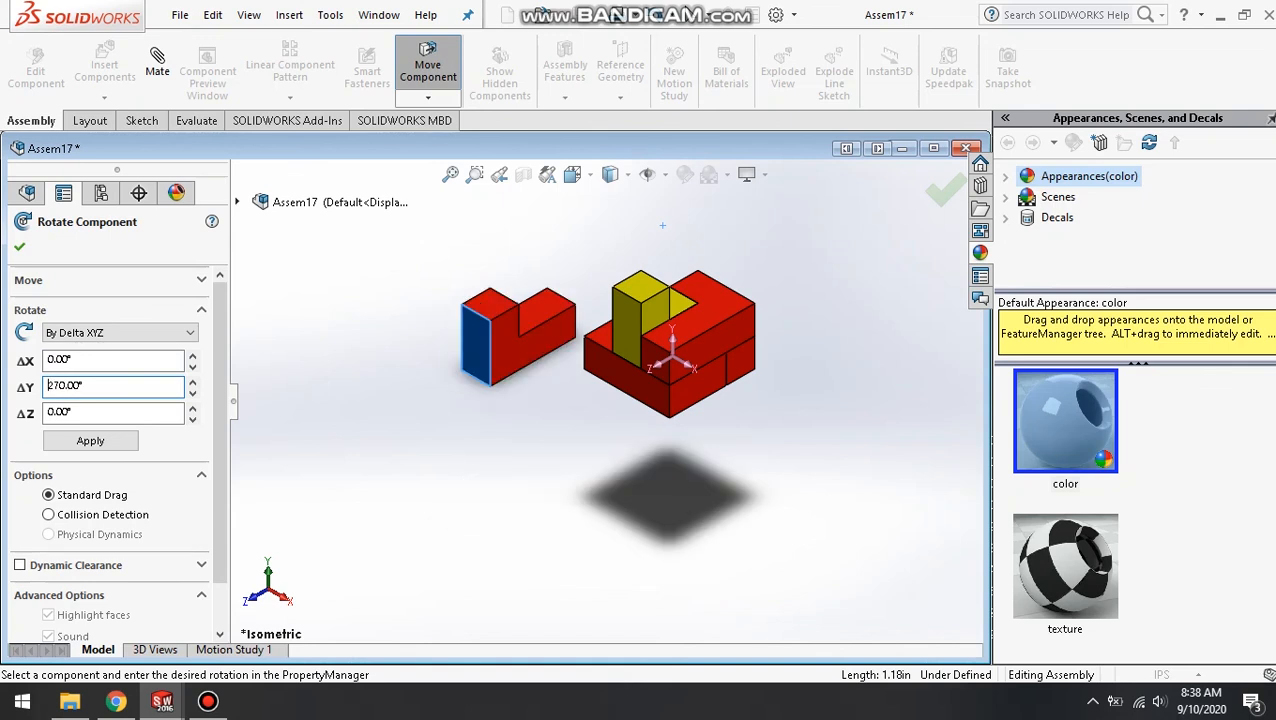
left_click(20, 247)
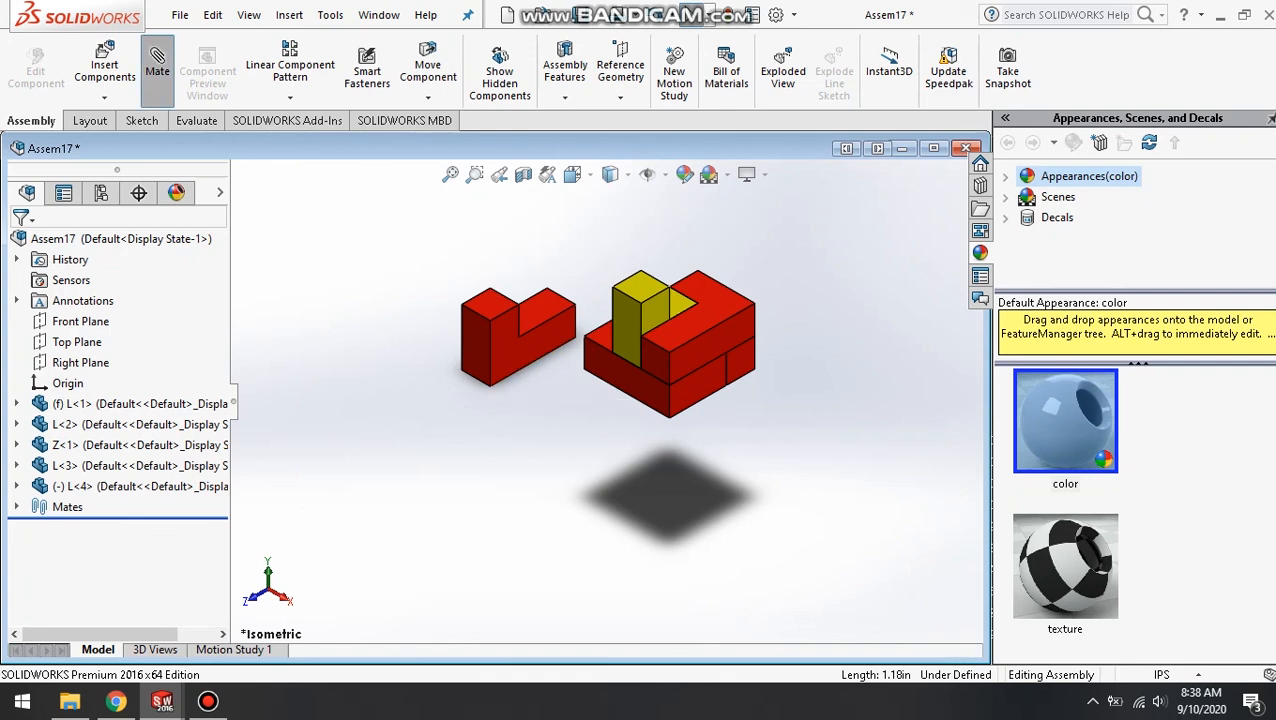
Add a coincident mate between the fourth L's long outer edge and the second L's 3.54 in long edge.
left_click(157, 65)
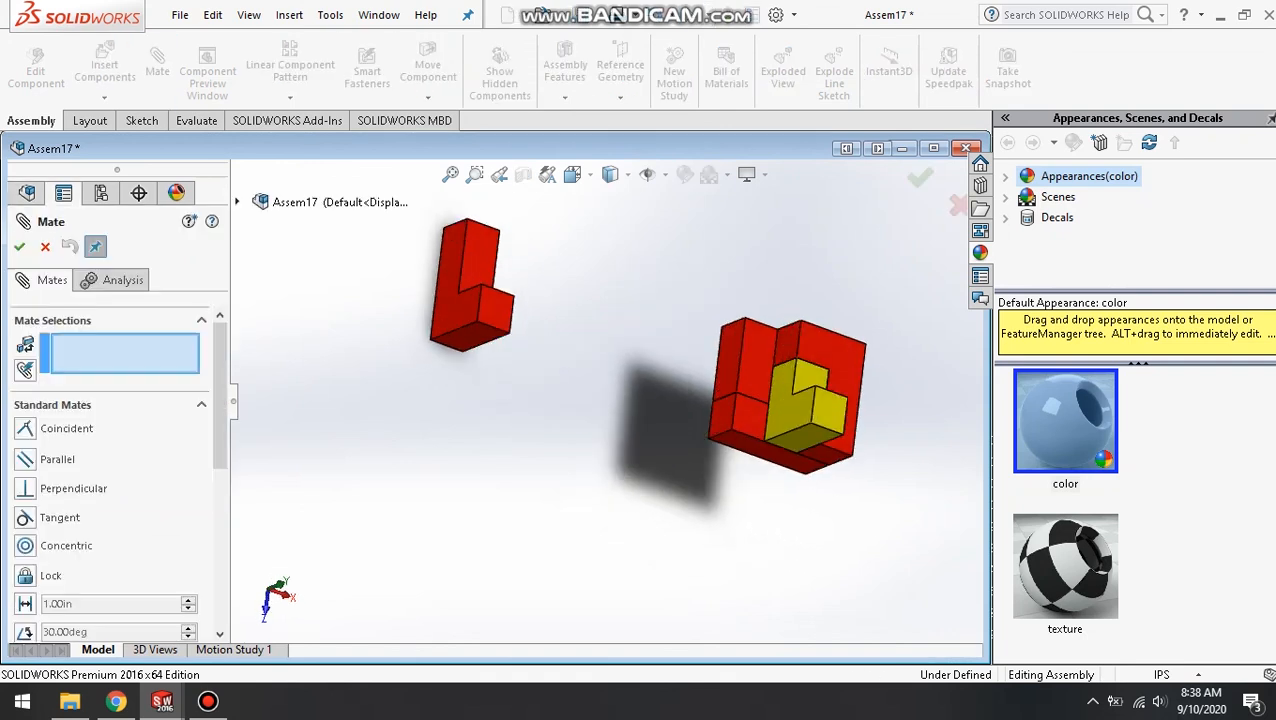
left_click(435, 285)
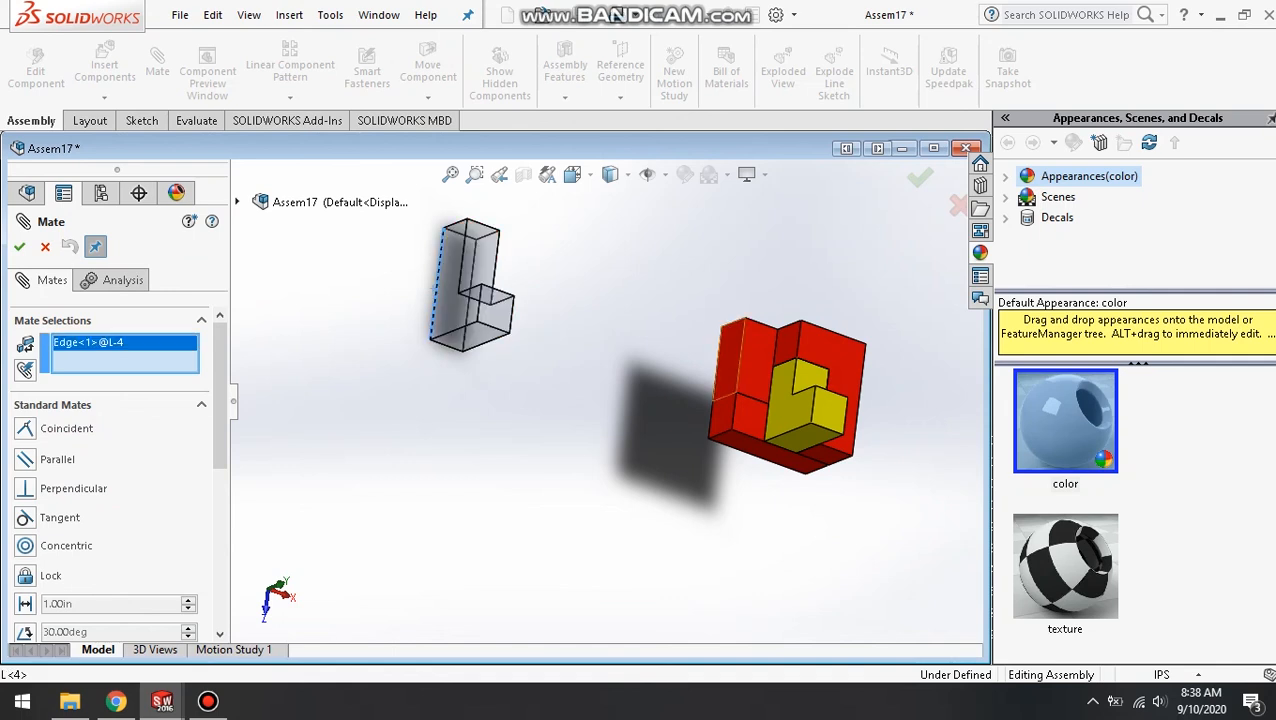
left_click(738, 382)
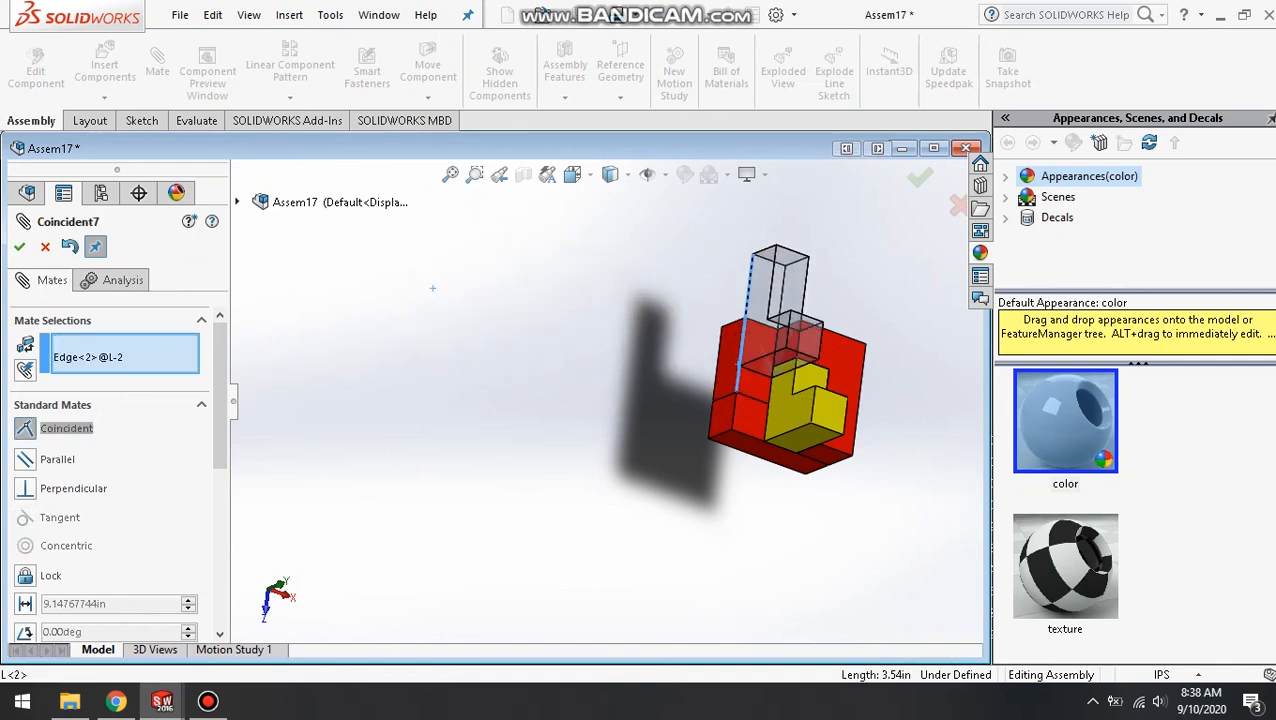
key("Return")
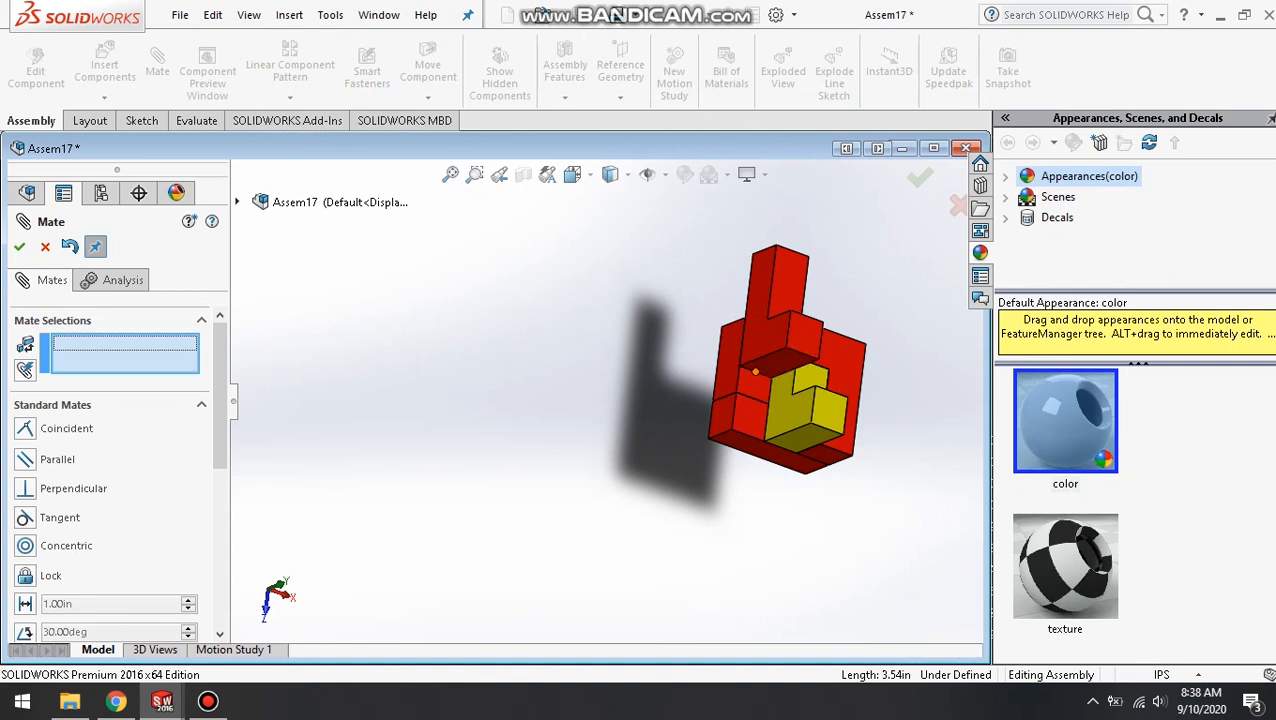
Add a coincident mate between the fourth L's short end edge and the first L's matching edge at the stack's base.
left_click(750, 370)
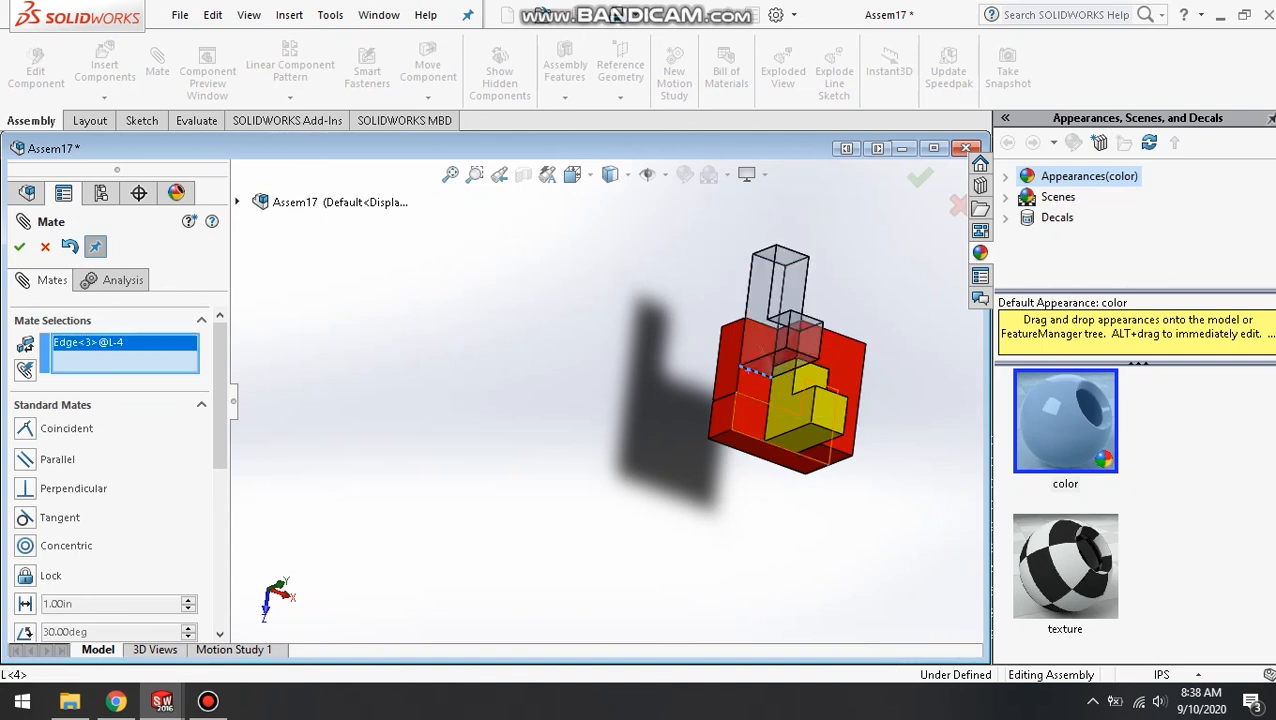
left_click(745, 432)
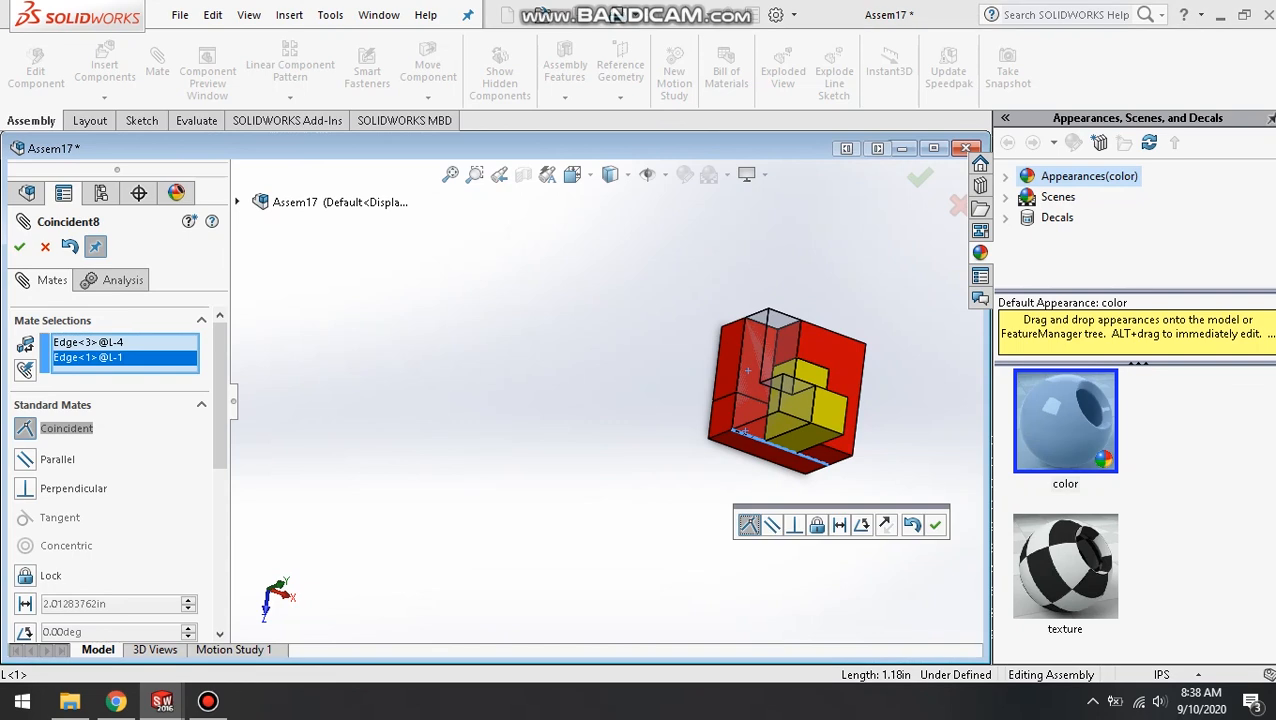
left_click(19, 246)
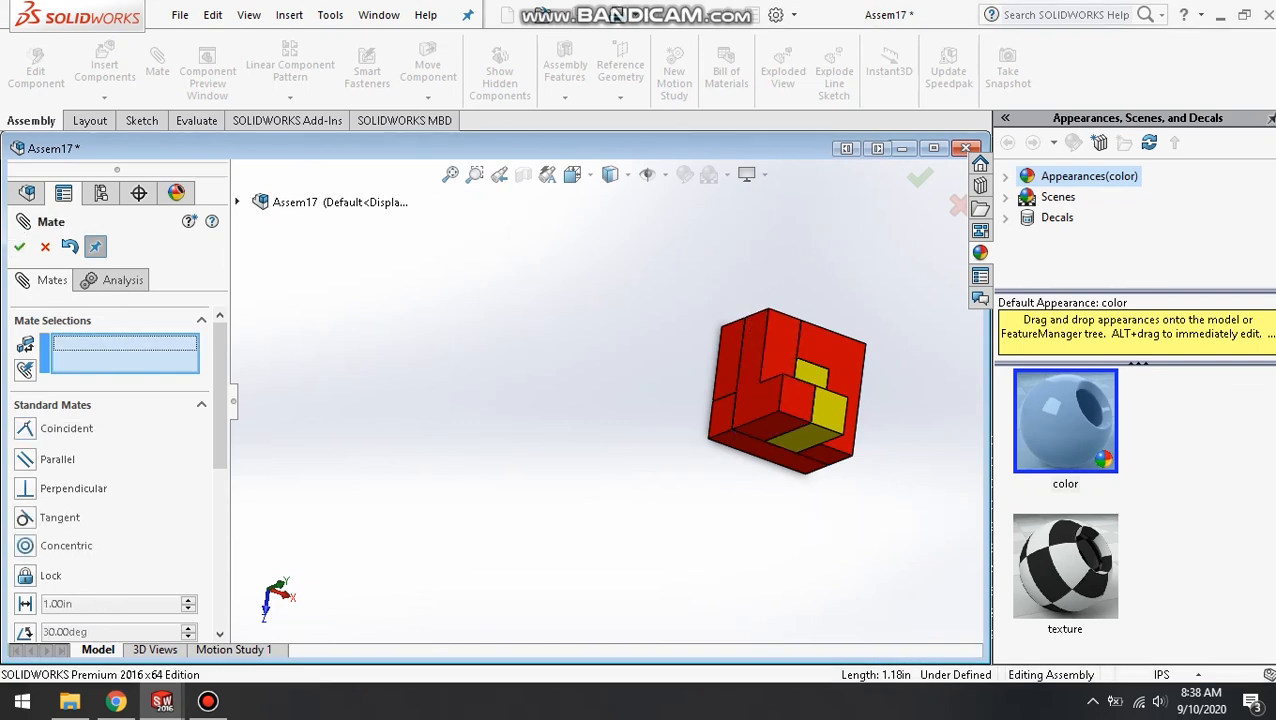
left_click(19, 246)
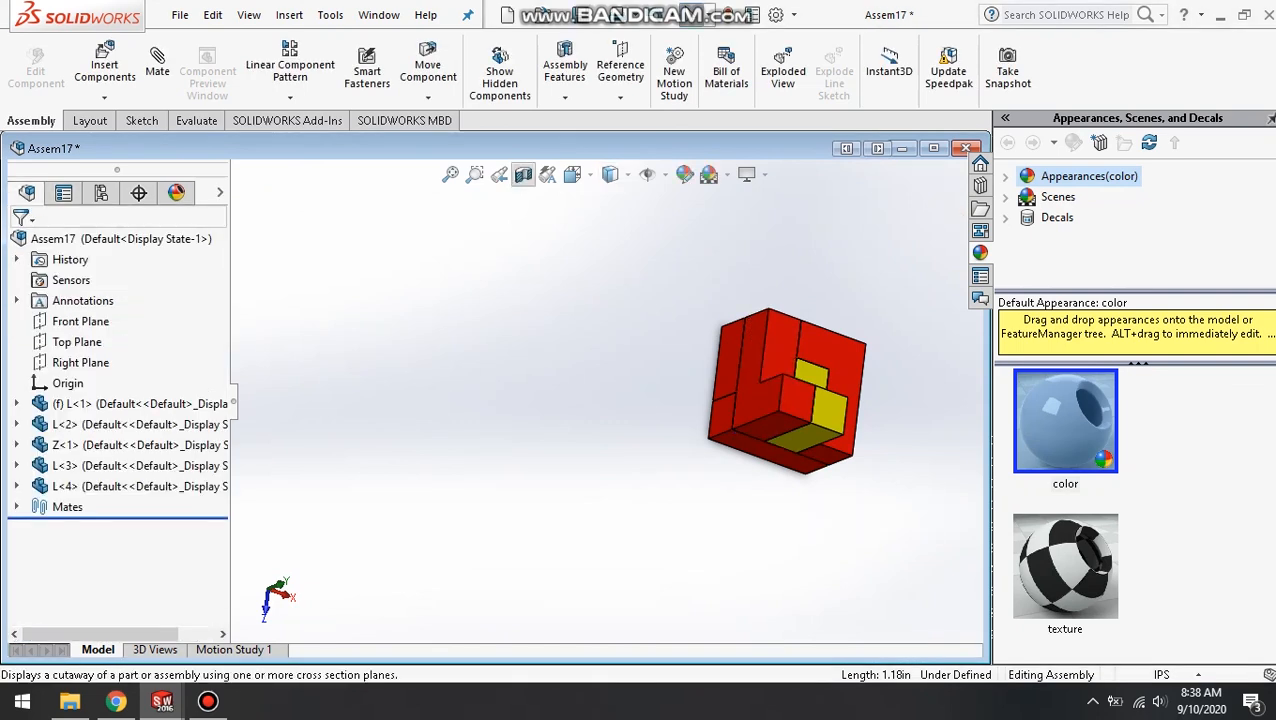
Insert the magenta T part above the assembled red and yellow pieces.
left_click(580, 175)
left_click(680, 225)
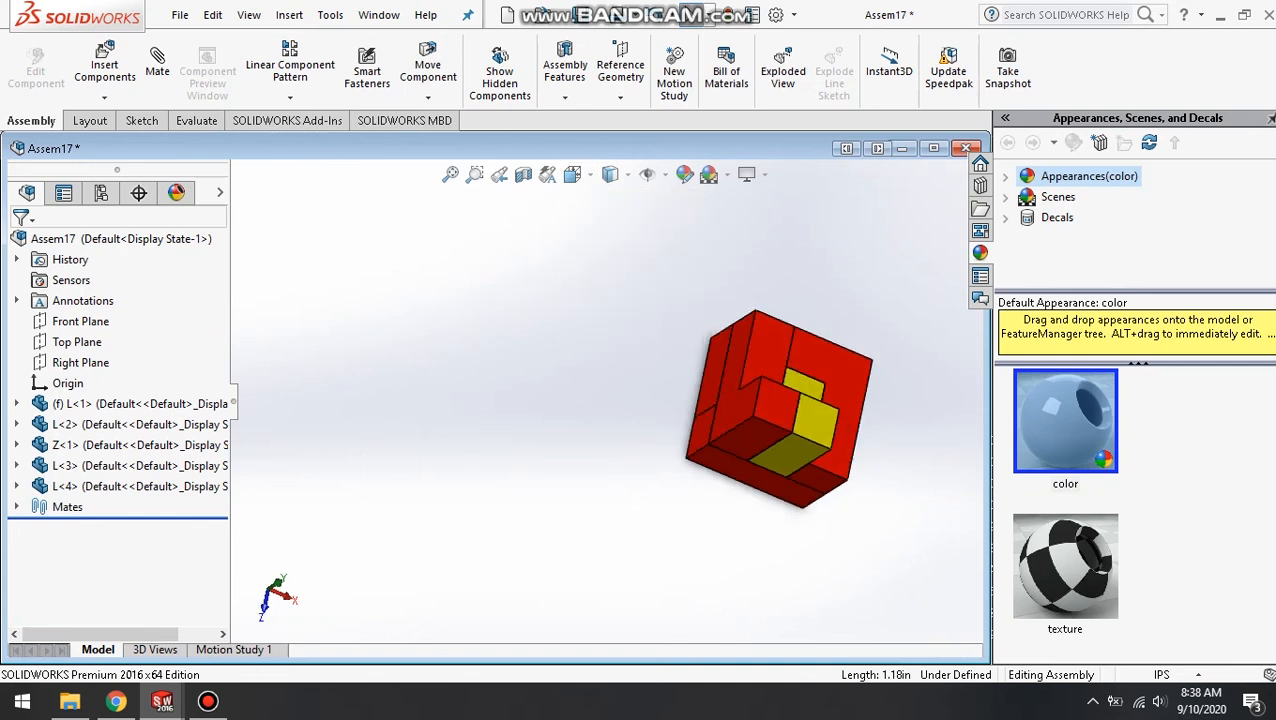
left_click(104, 68)
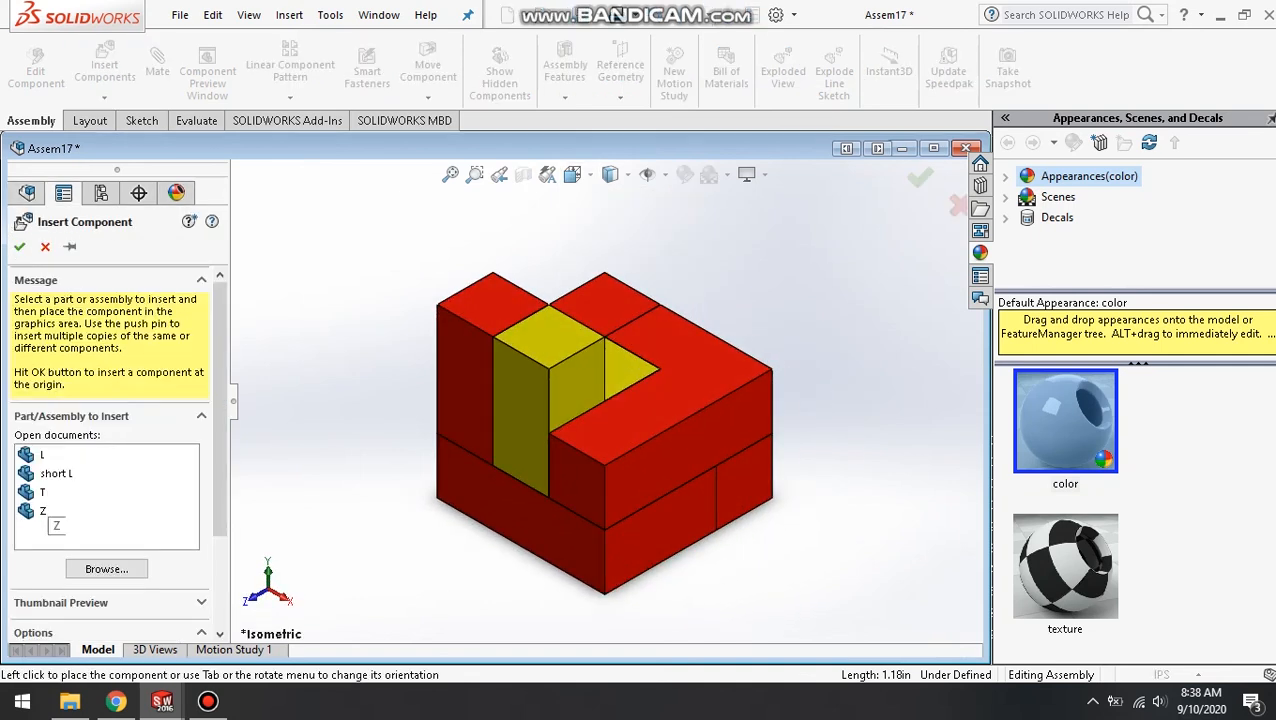
left_click(43, 492)
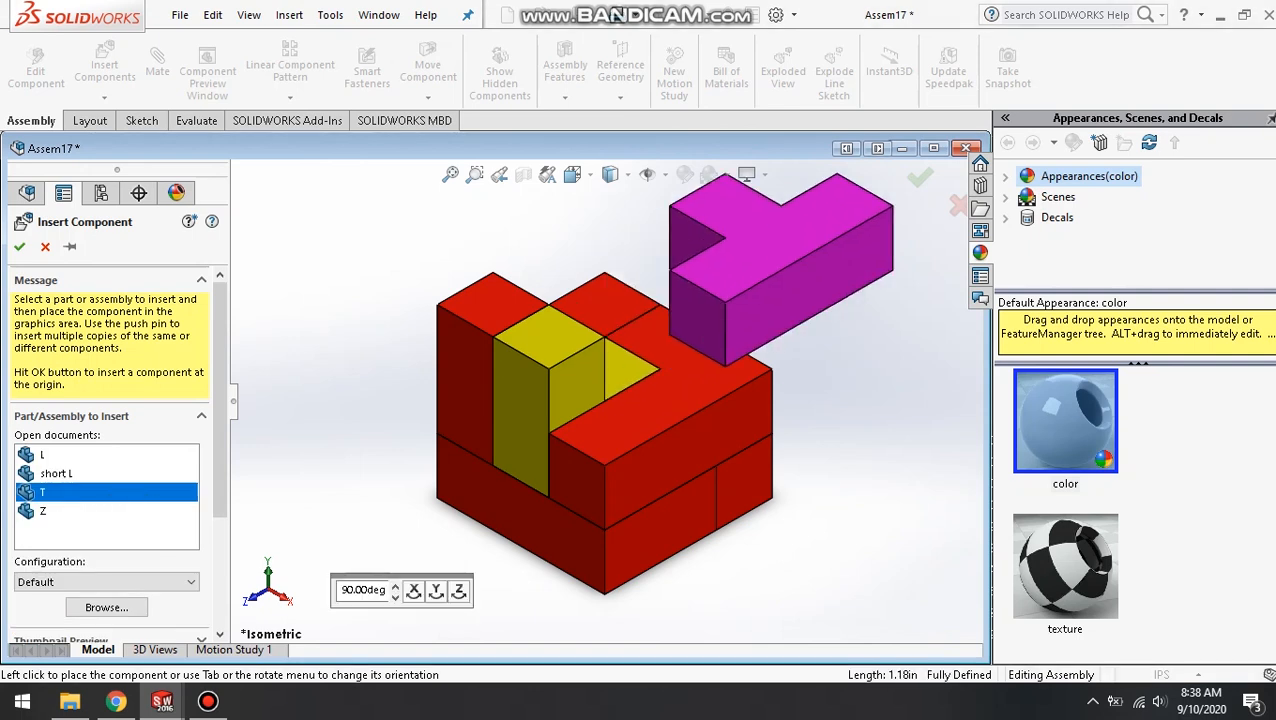
left_click(781, 270)
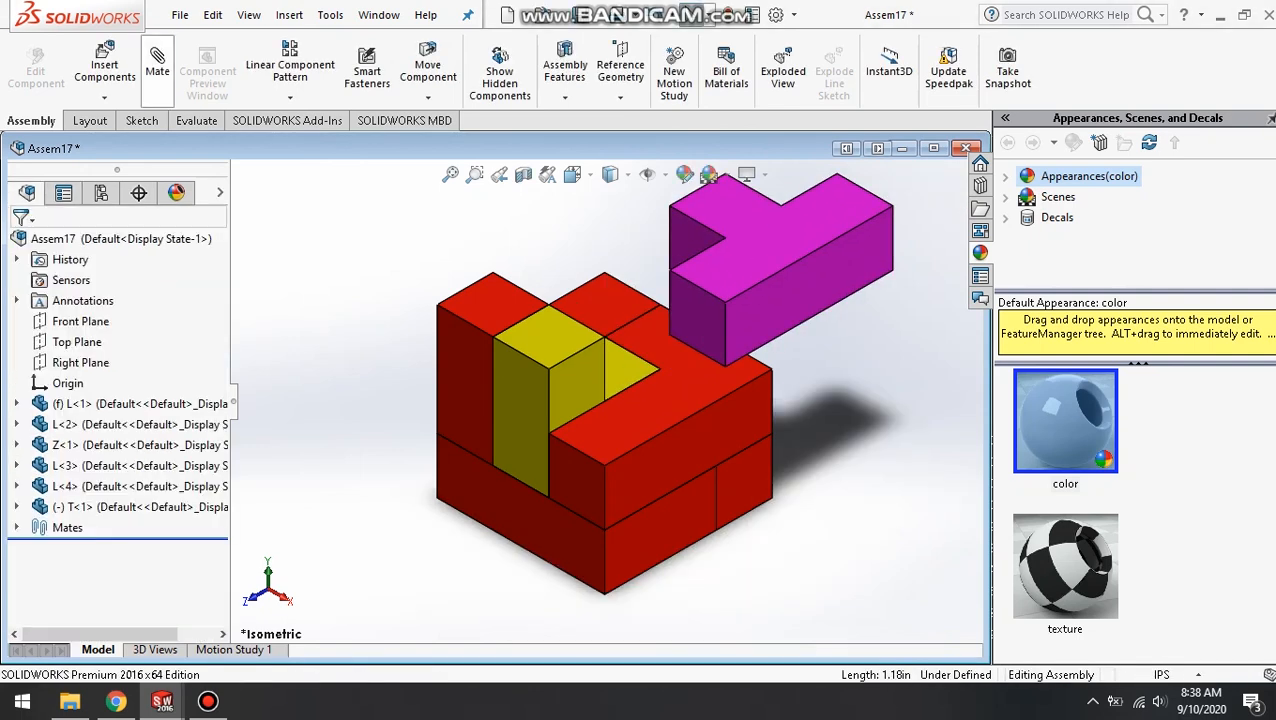
Add a coincident mate between the T's lower long edge and the third L's top outer long edge.
left_click(157, 65)
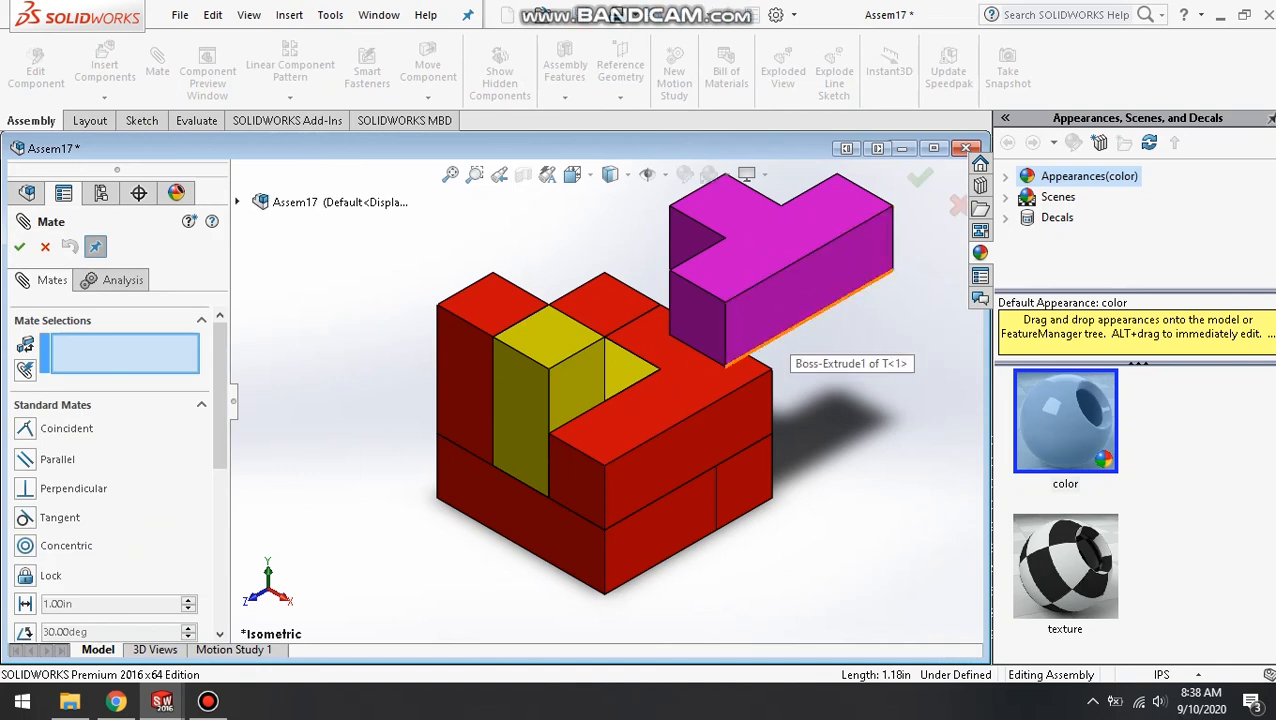
left_click(788, 330)
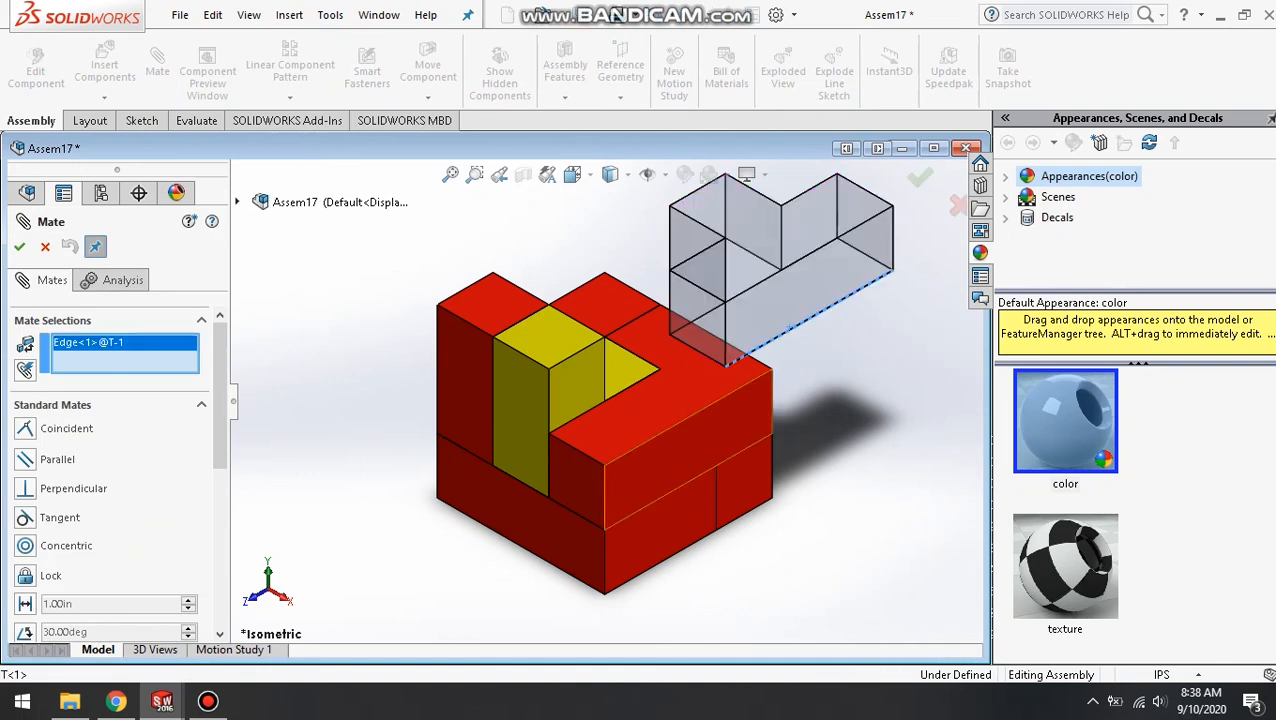
left_click(686, 419)
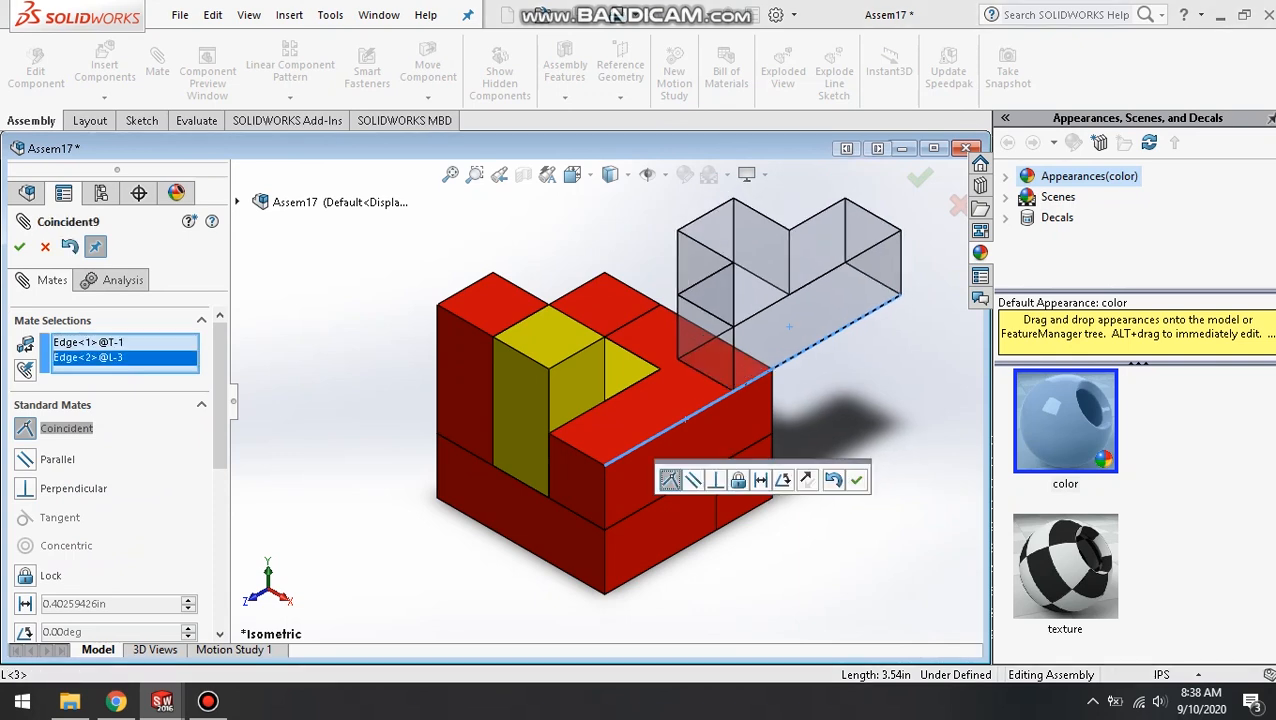
left_click(856, 480)
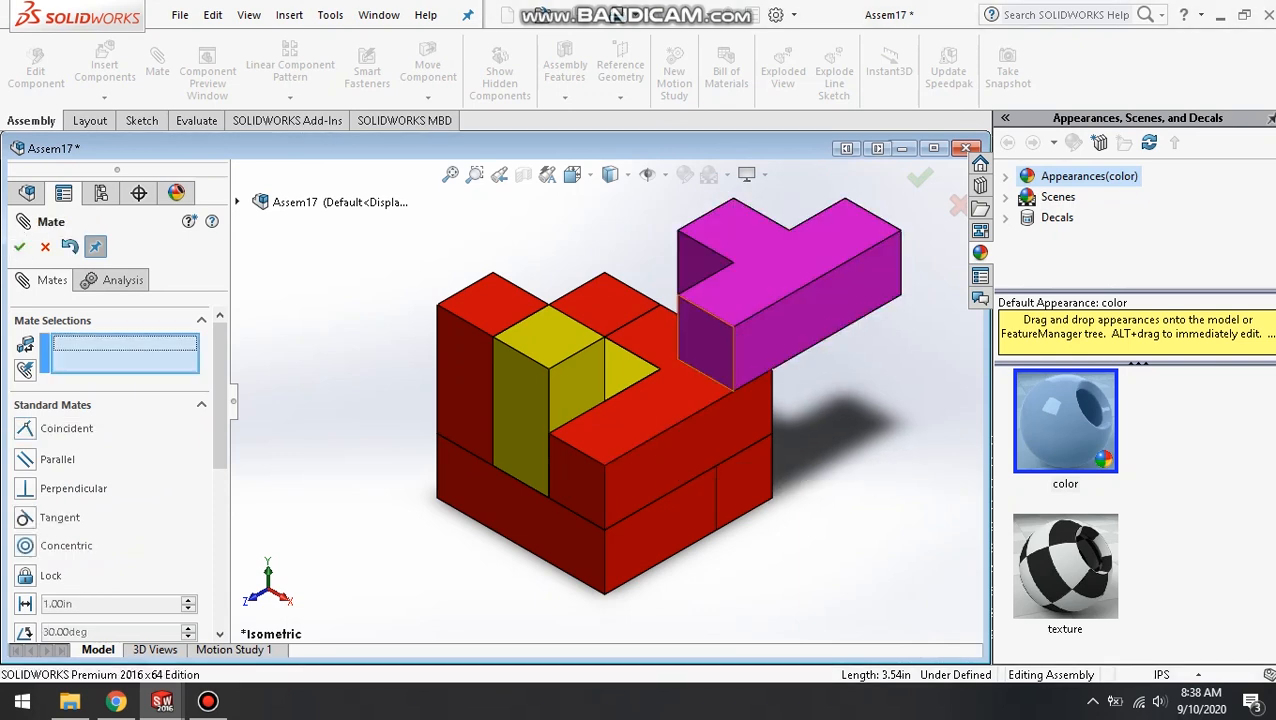
Add a coincident mate between the T's lower short end edge and the top end edge of the third L's arm.
left_click(710, 382)
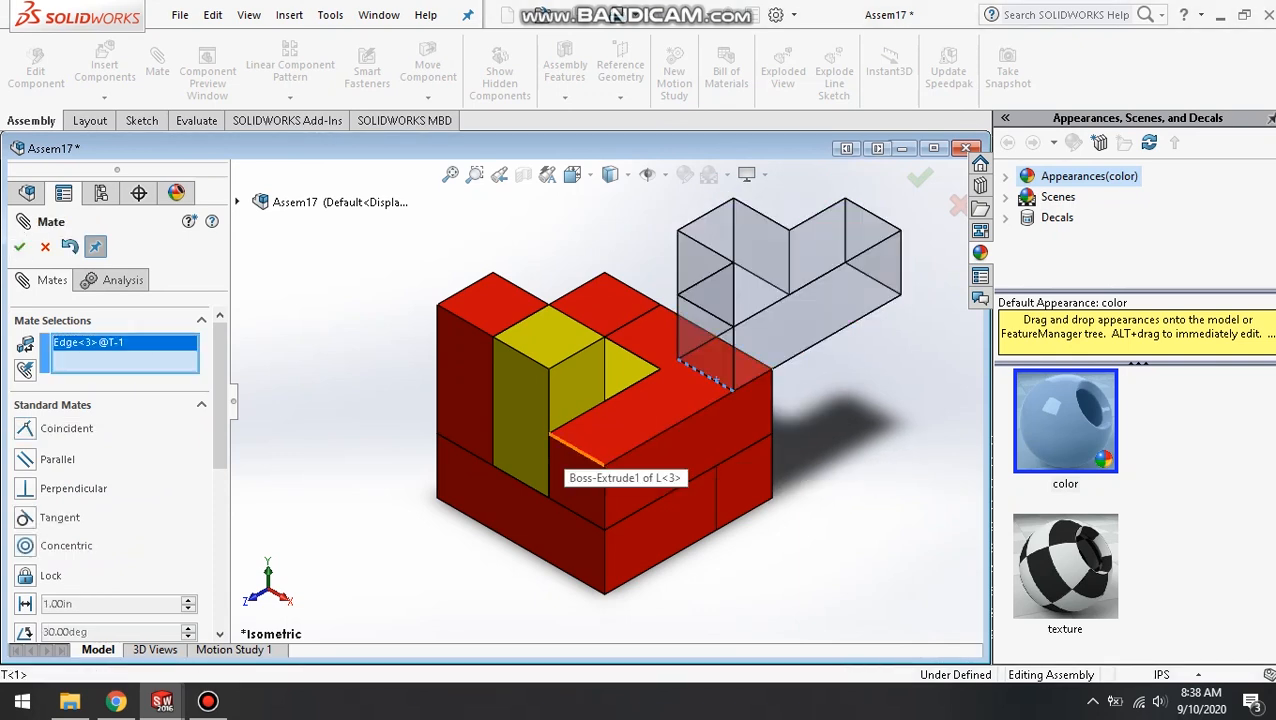
left_click(575, 449)
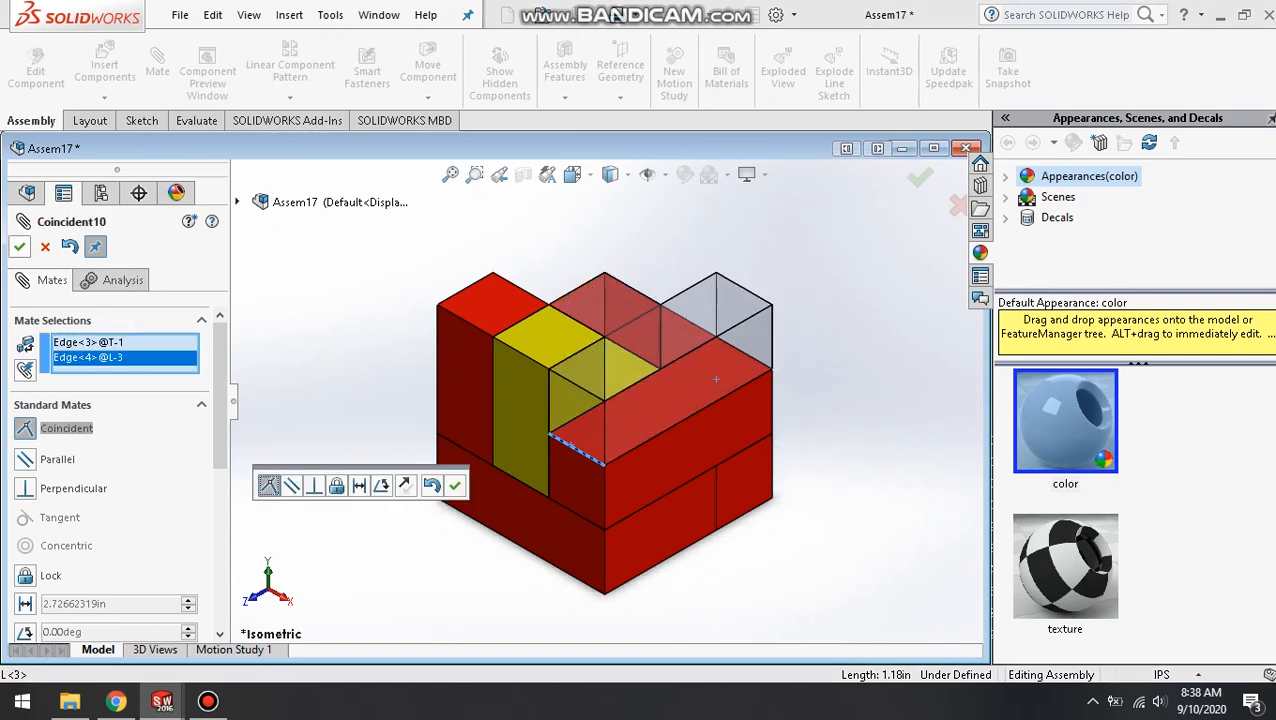
key("Return")
left_click(20, 247)
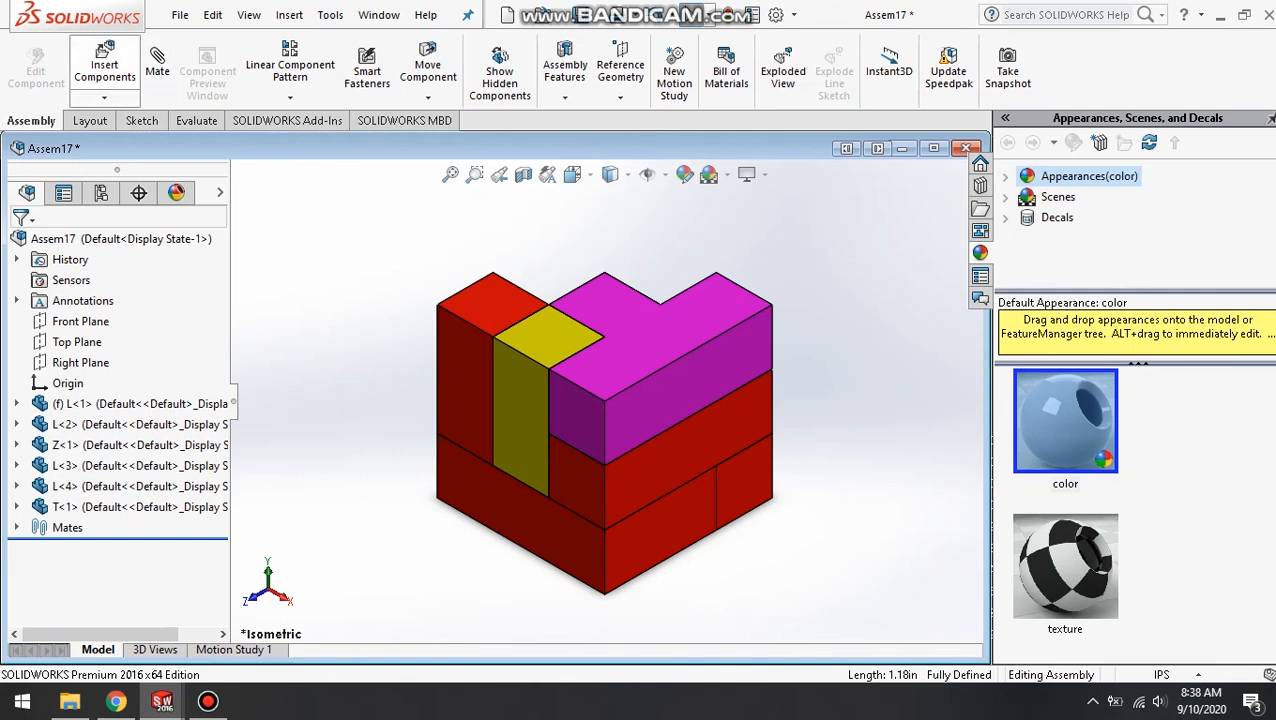
Insert the blue short L part above the assembly, clear of the magenta T.
left_click(104, 65)
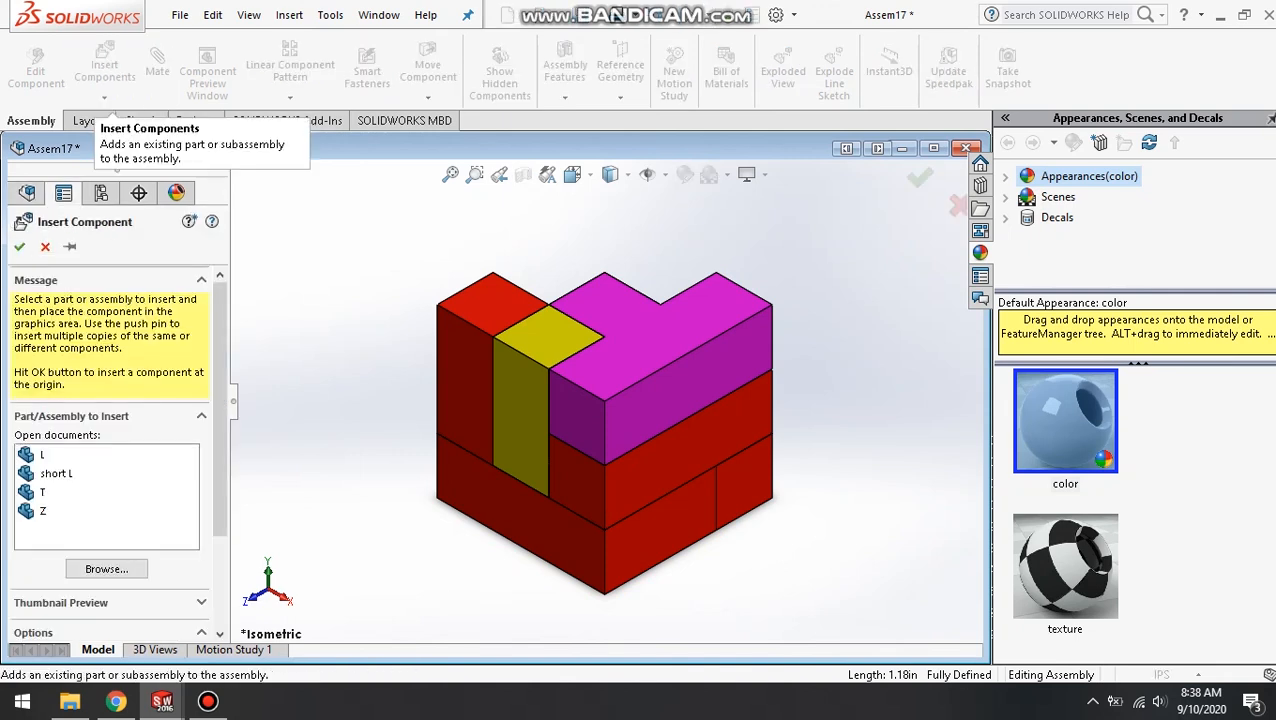
left_click(58, 474)
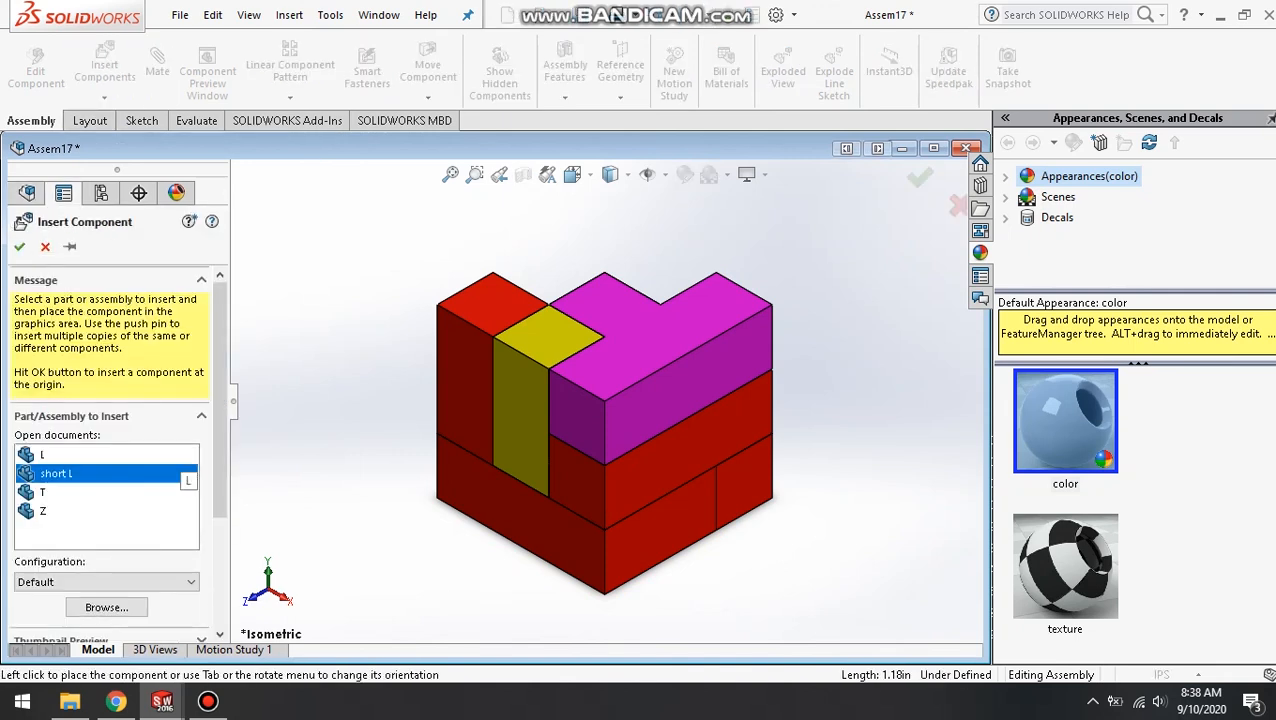
left_click(829, 222)
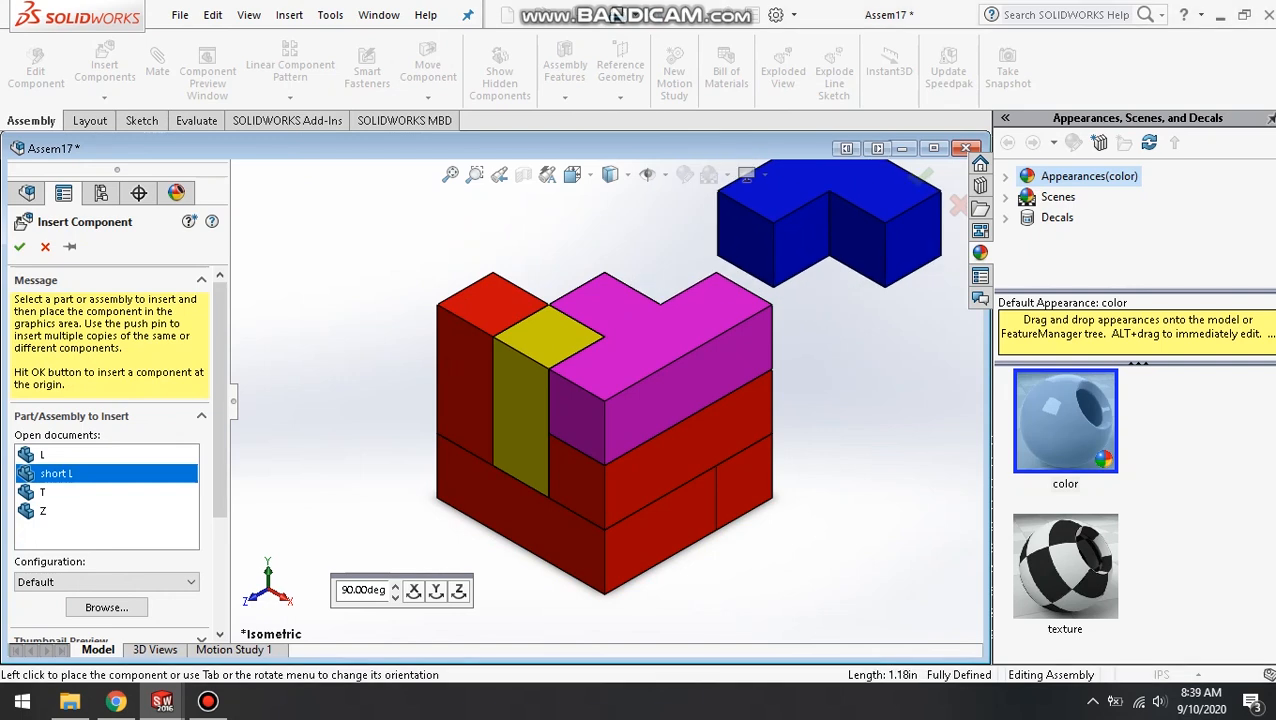
Add a coincident mate between the short L's outer long edge and the fourth L's 2.36 in inner long-arm edge.
left_click(157, 62)
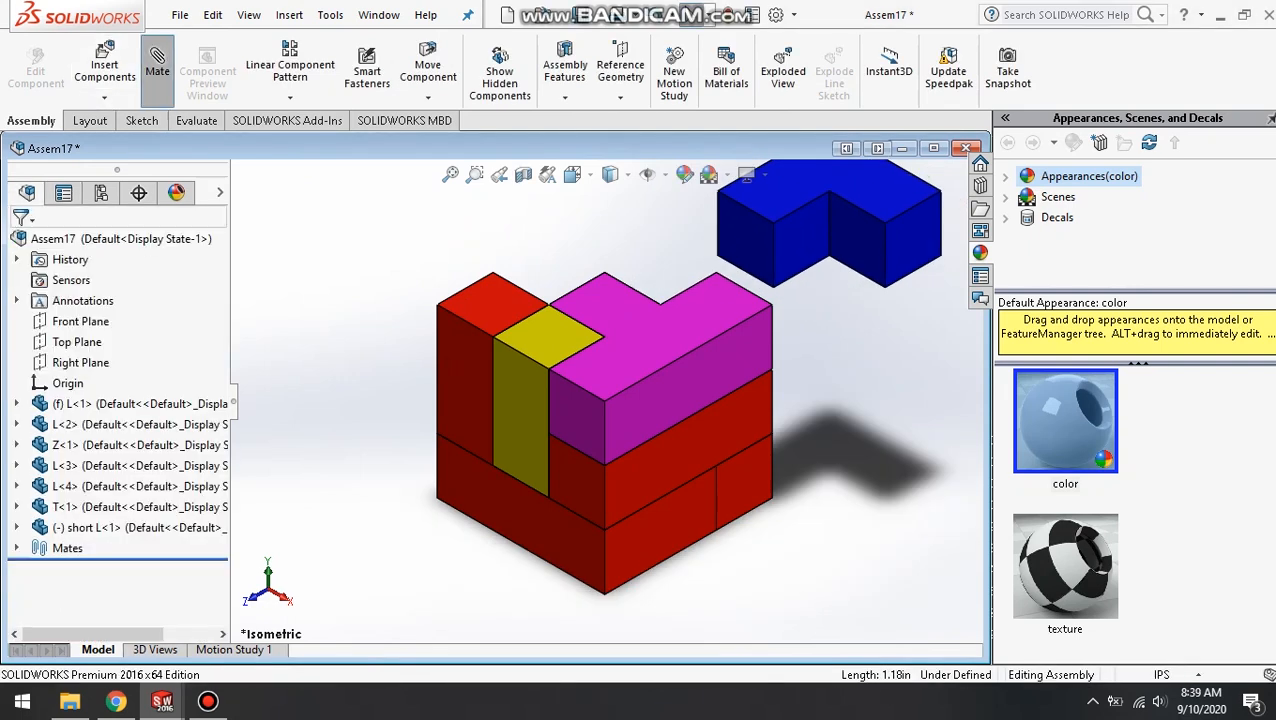
middle_click_drag(455, 370, 520, 445)
middle_click_drag(383, 240, 400, 300)
left_click(475, 174)
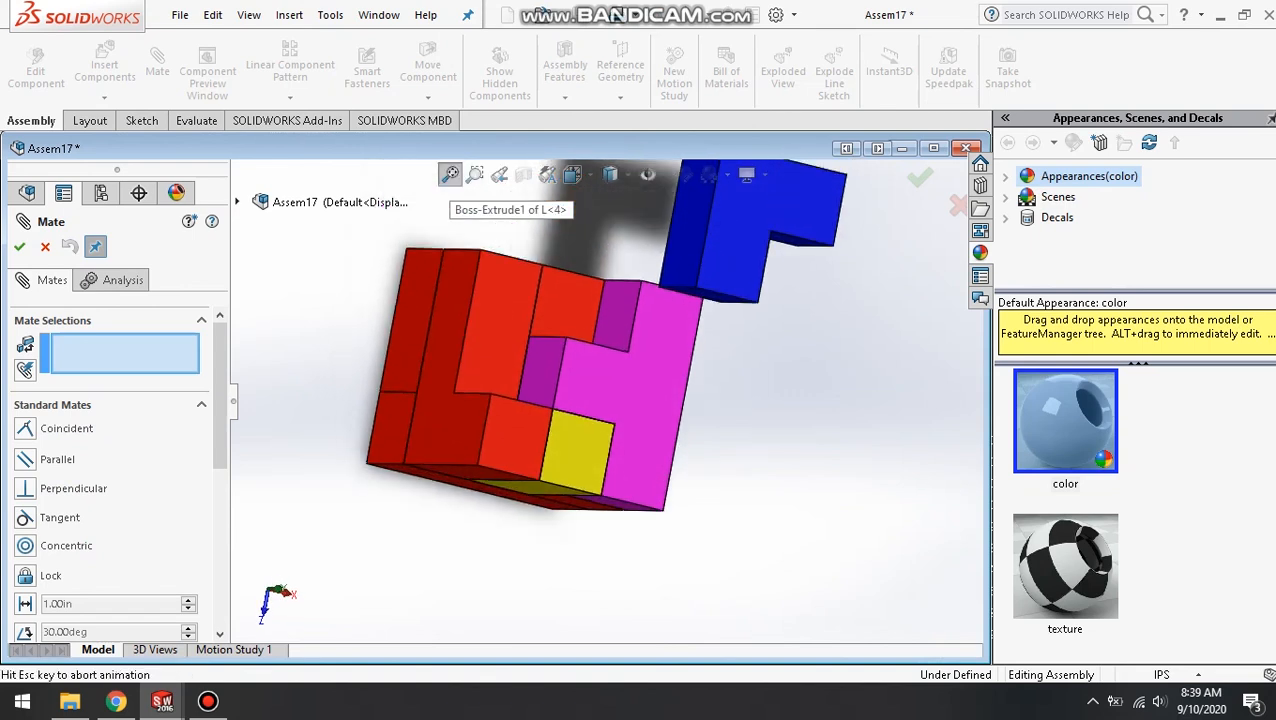
left_click(668, 318)
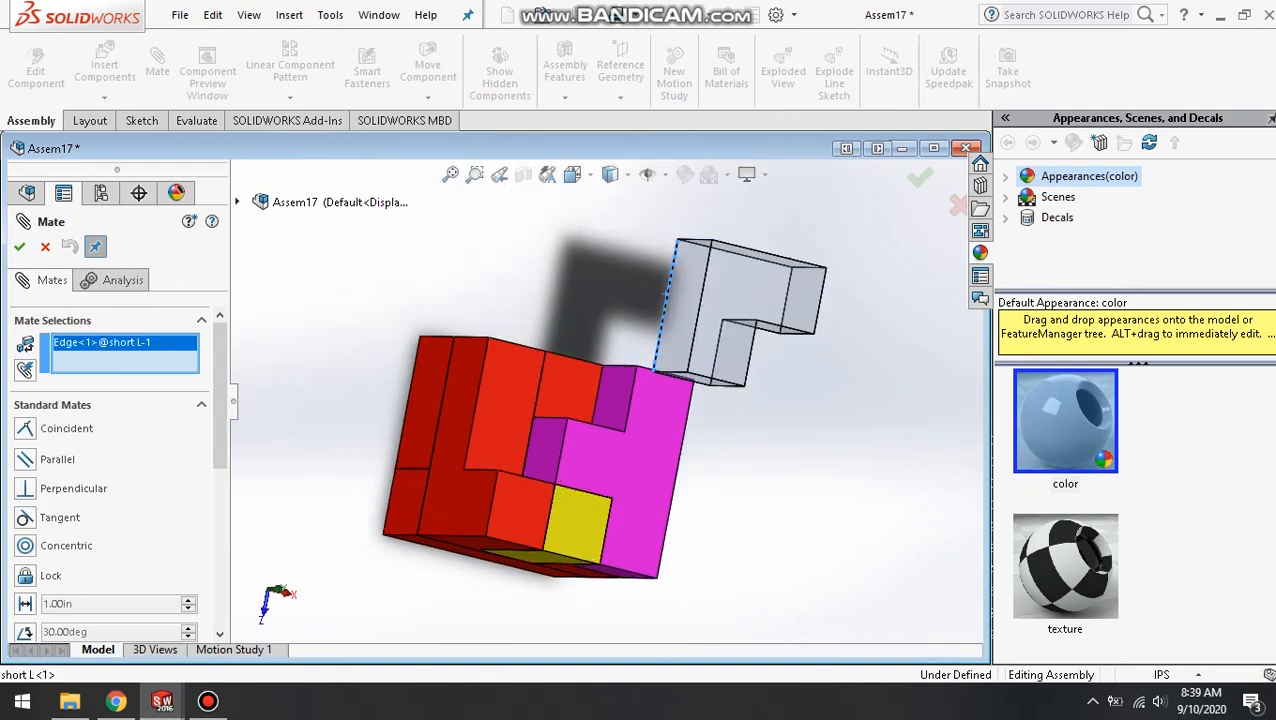
left_click(475, 410)
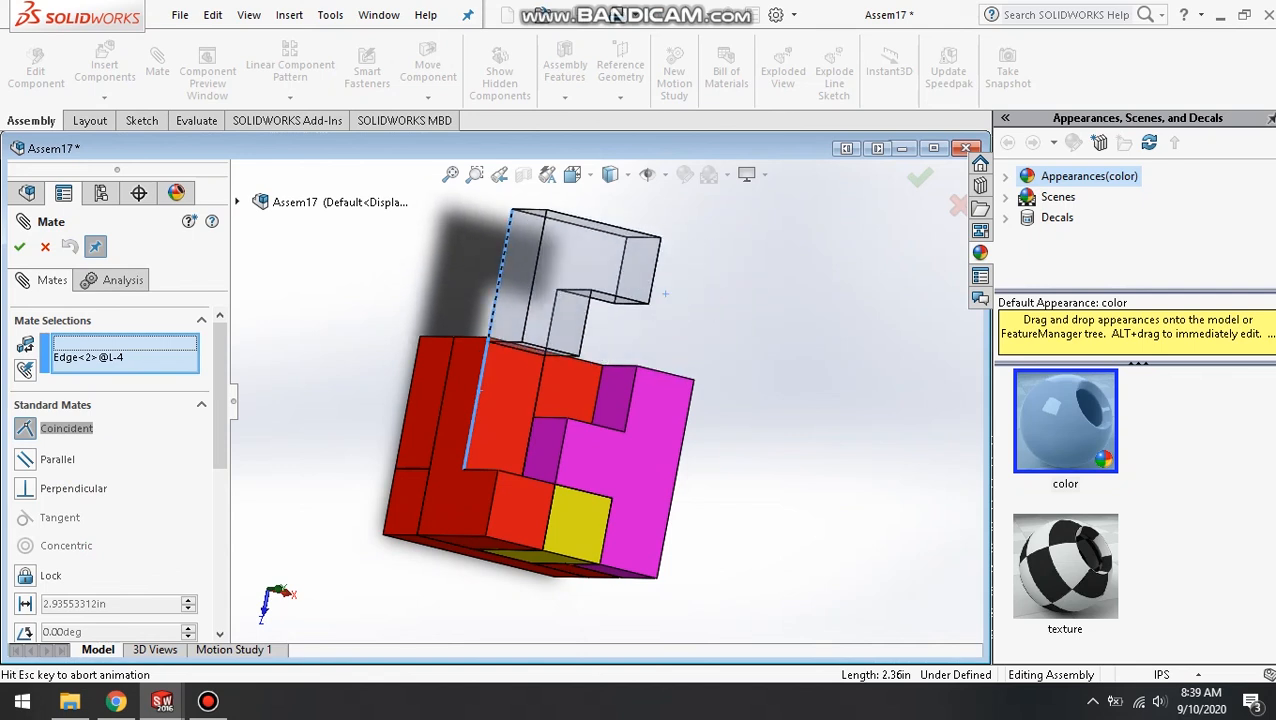
left_click(20, 247)
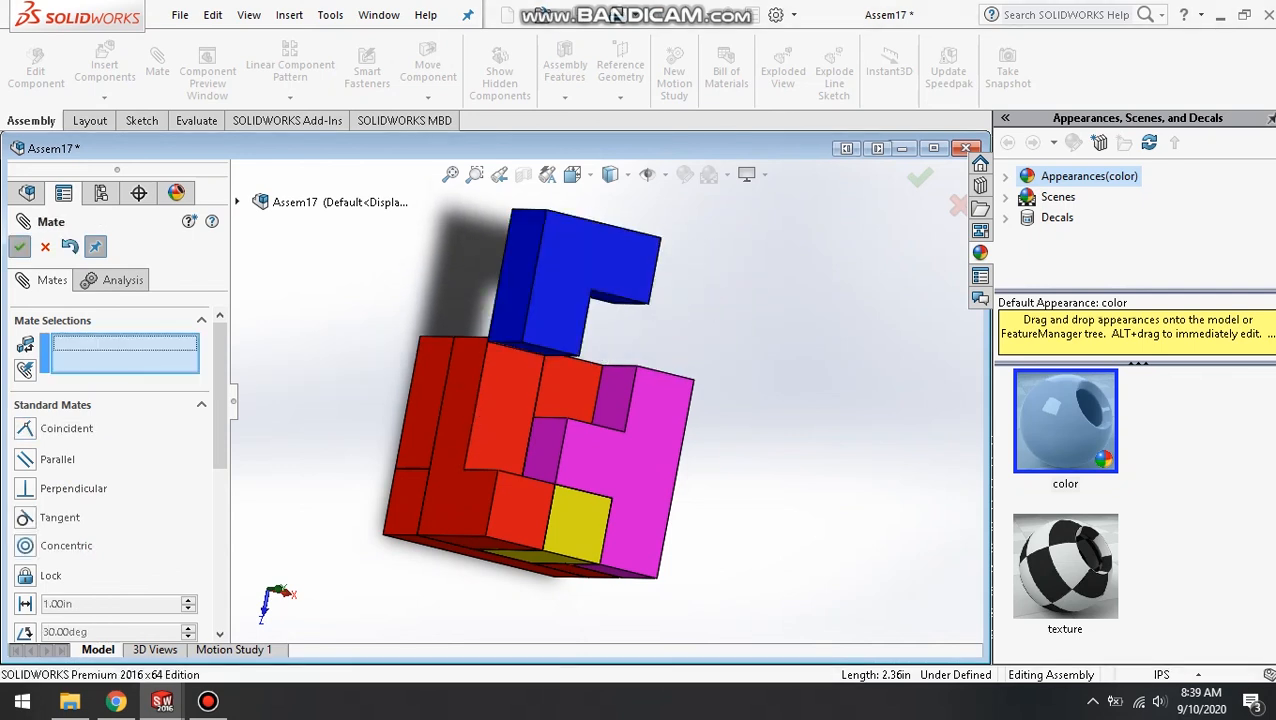
Add a coincident mate between the short L's end edge and the fourth L's inner corner edge, filling the cube's last gap.
middle_click_drag(578, 535, 570, 485)
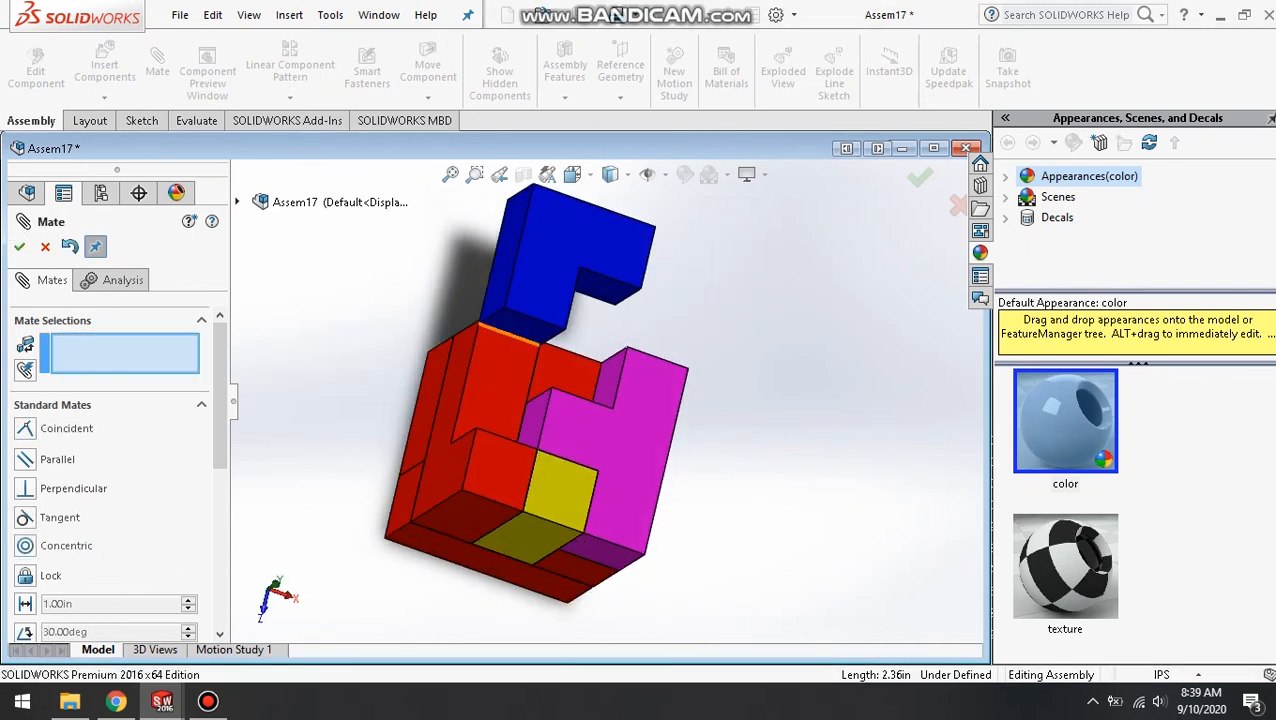
left_click(502, 332)
middle_click_drag(378, 432, 388, 495)
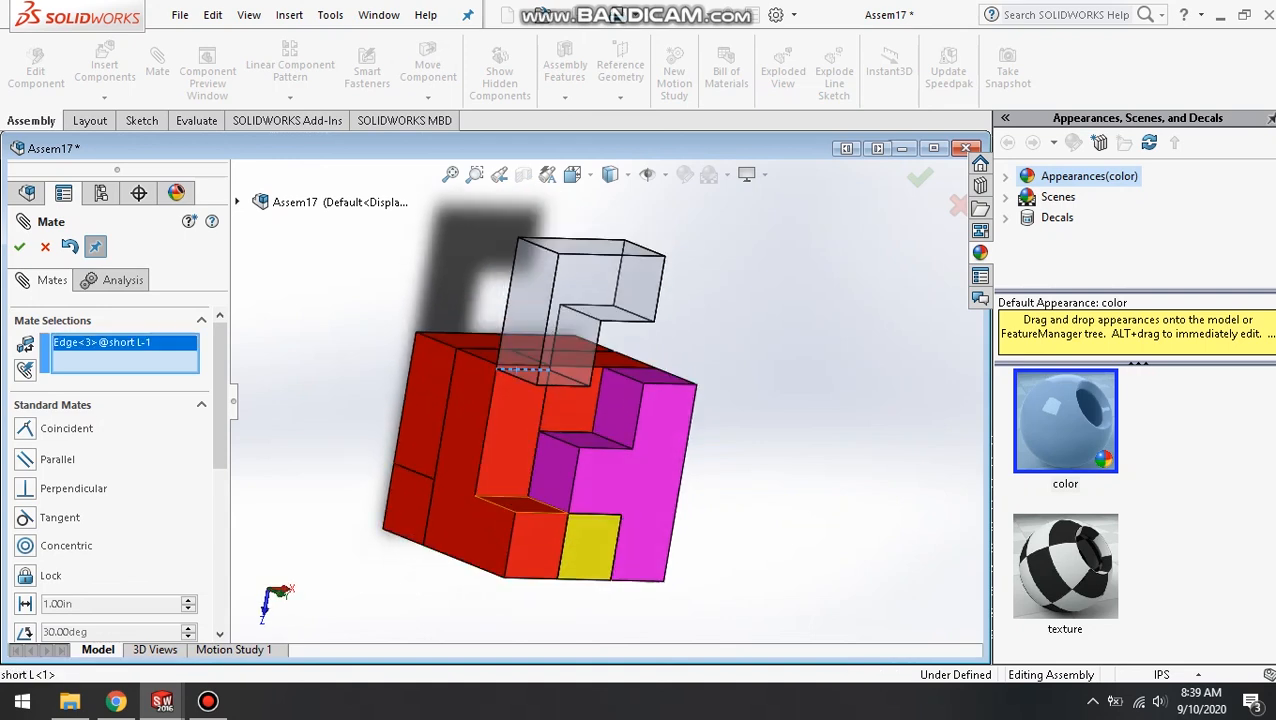
left_click(501, 496)
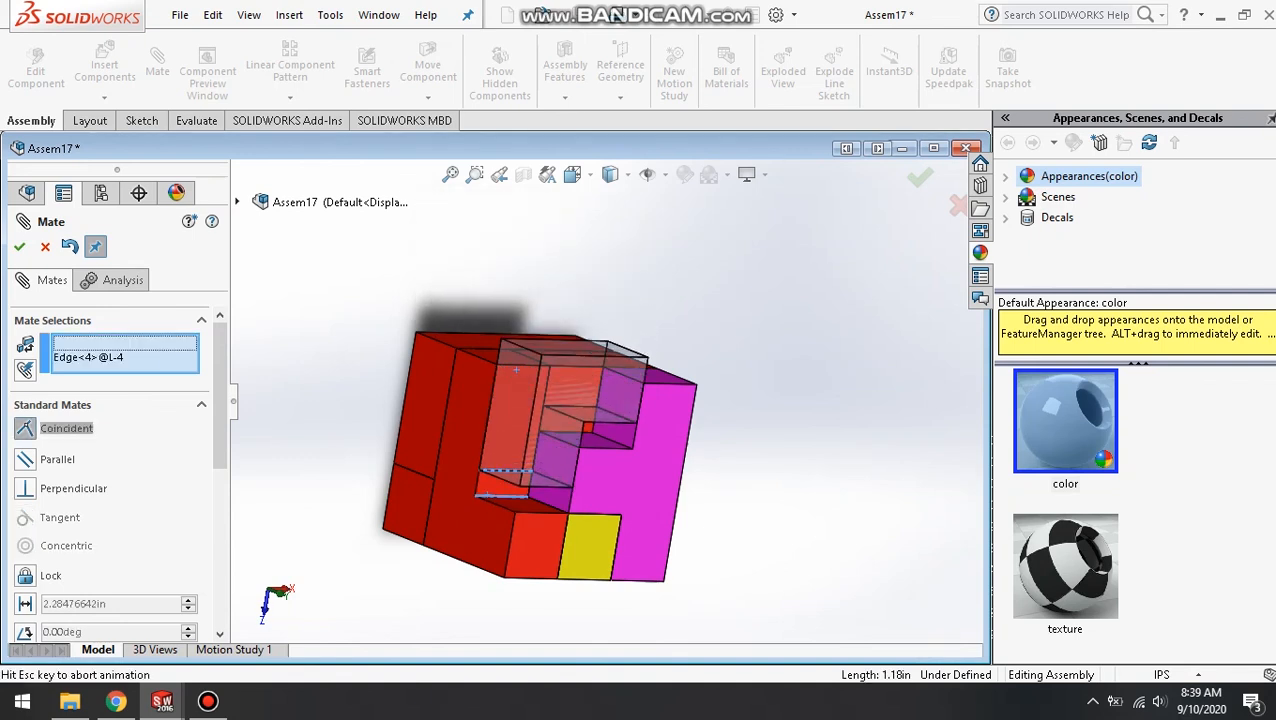
left_click(19, 246)
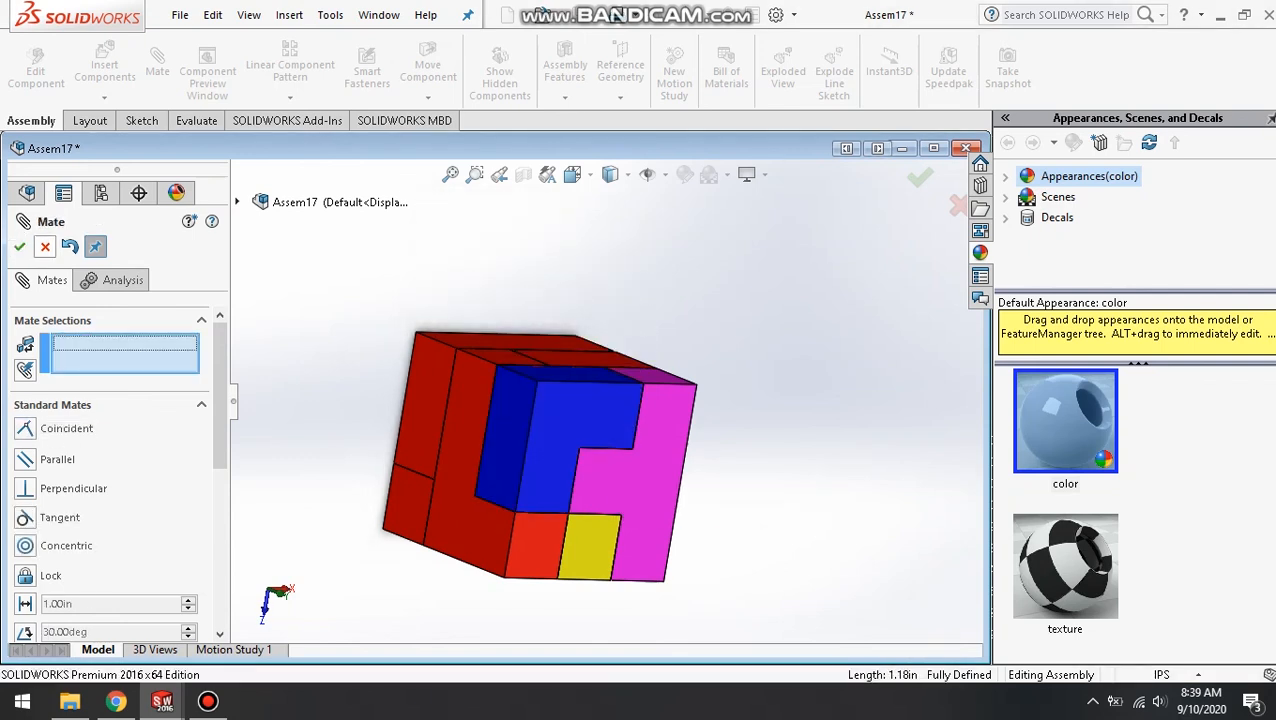
left_click(19, 246)
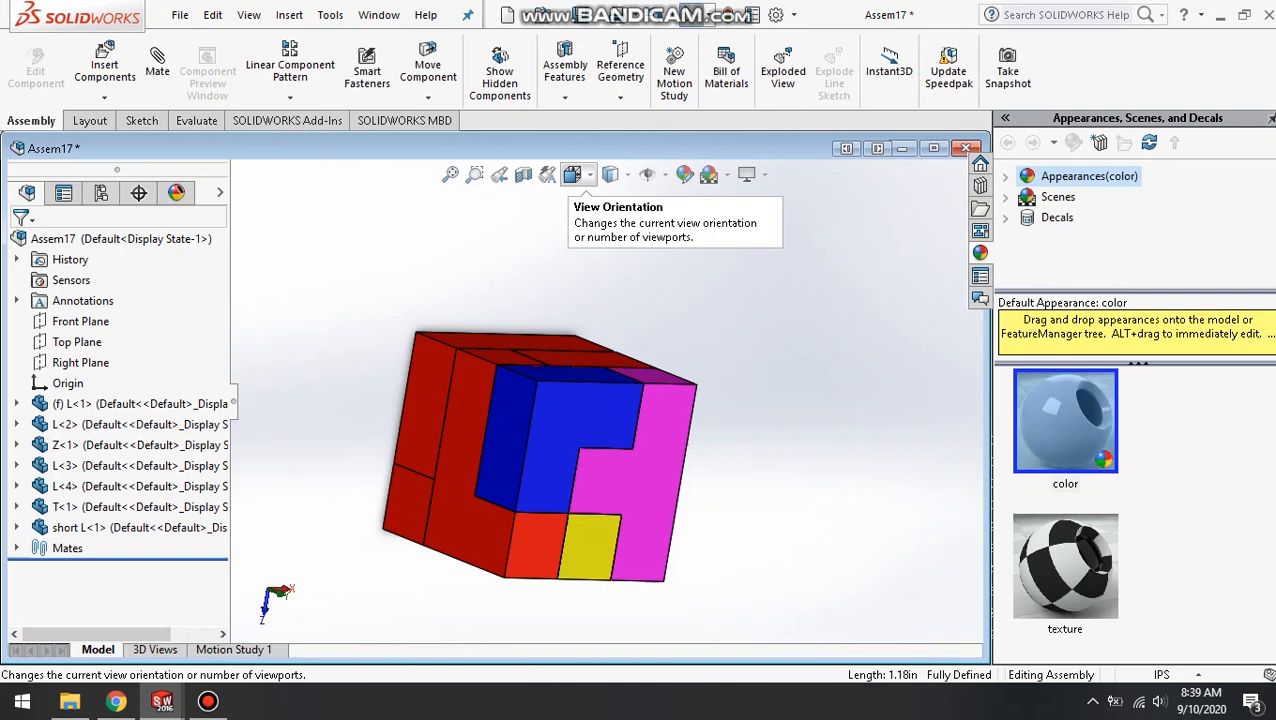
Show the completed cube in isometric view and in a four-viewport layout with front, left, top and trimetric views.
left_click(574, 175)
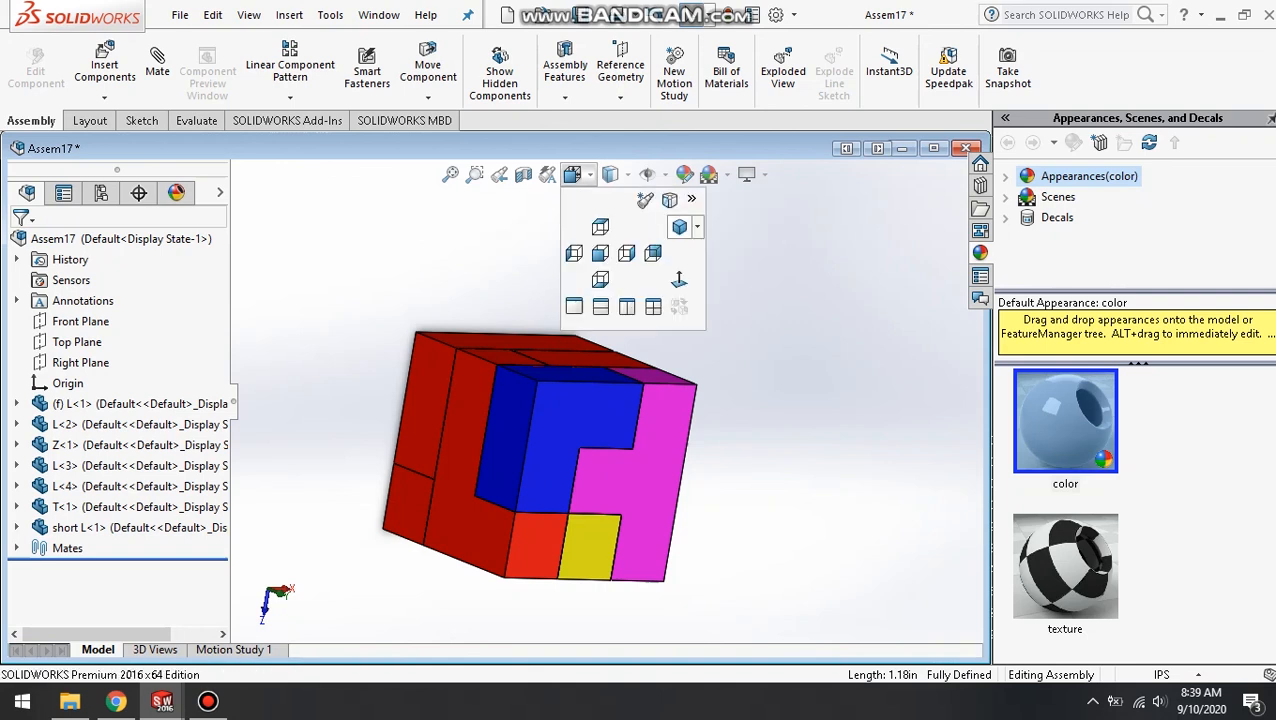
left_click(679, 227)
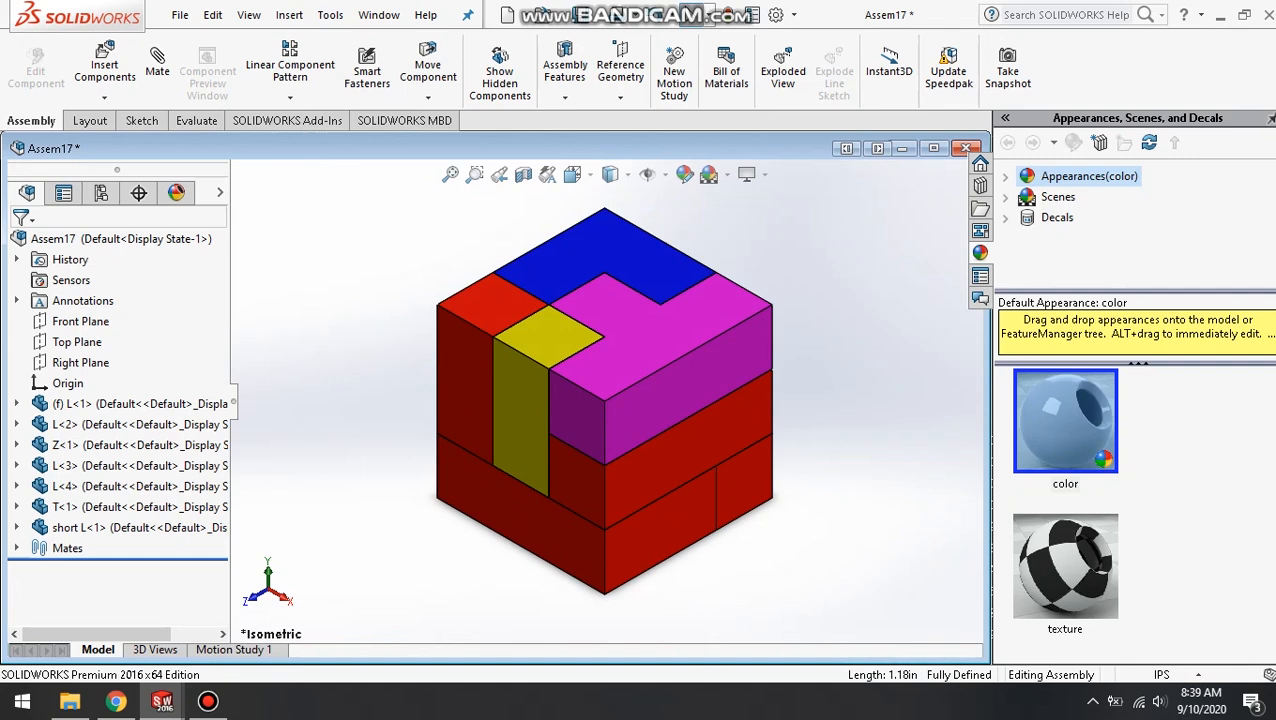
key("space")
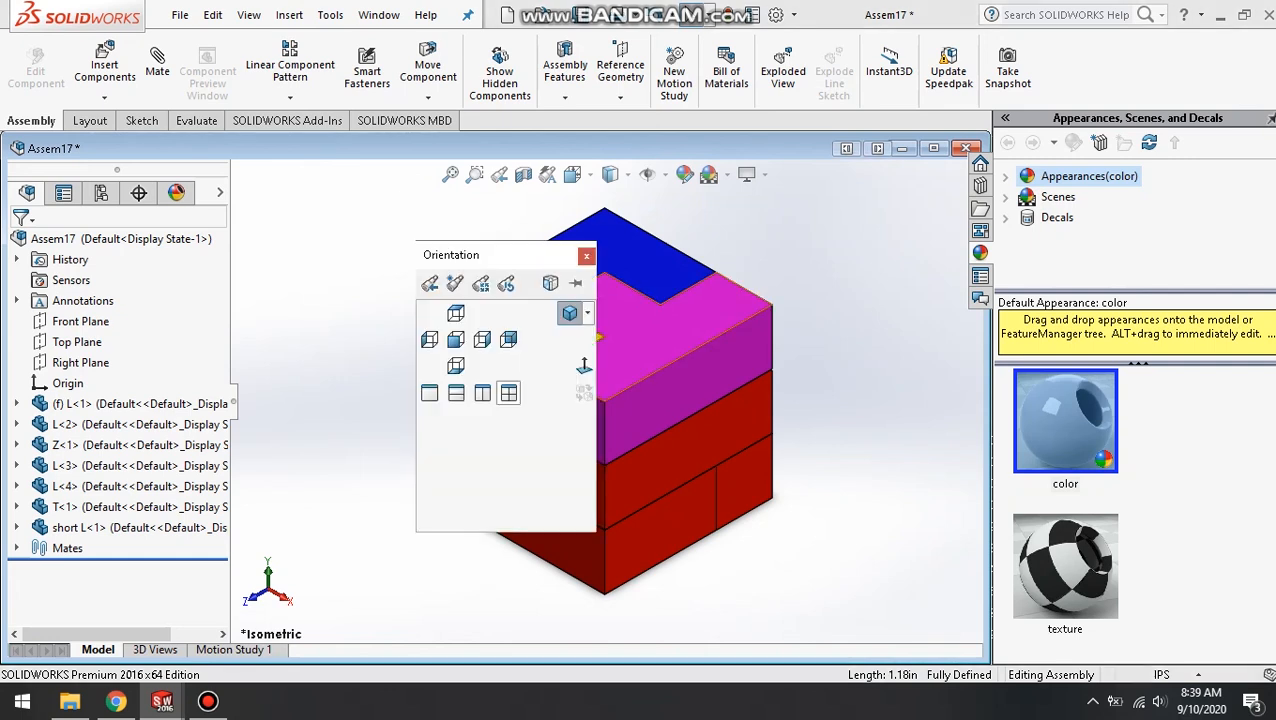
left_click(508, 393)
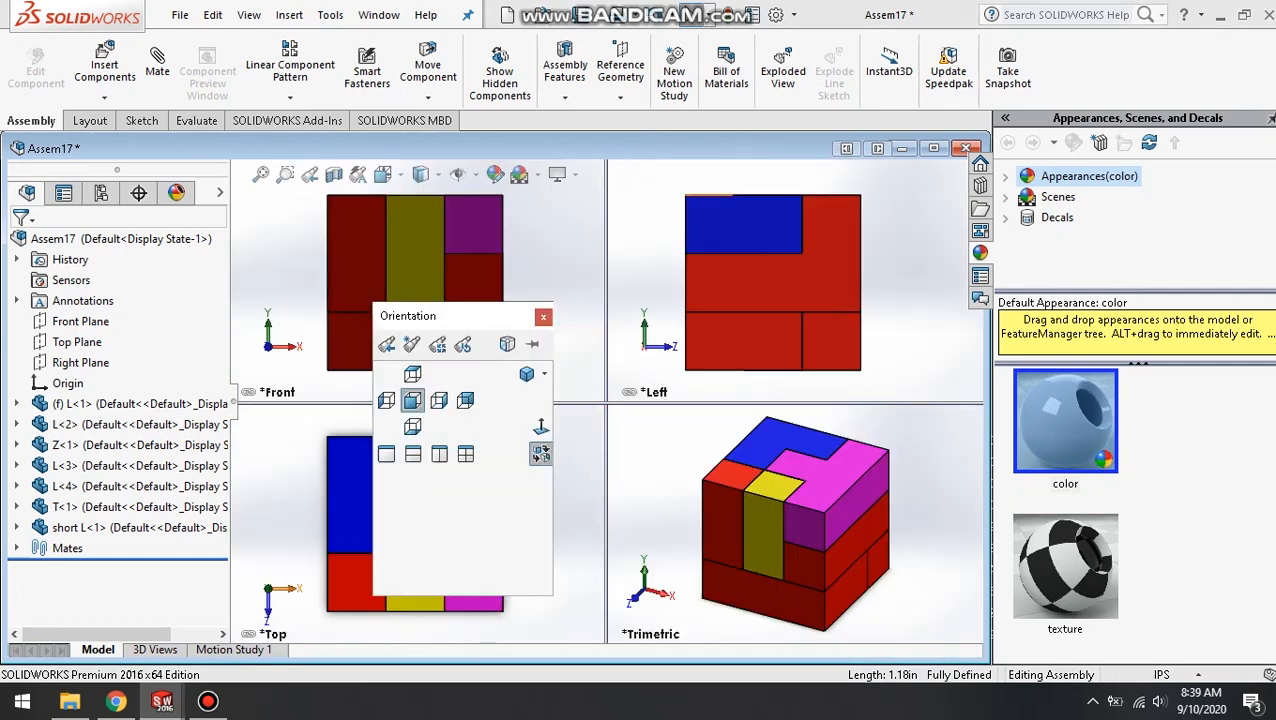
left_click(543, 316)
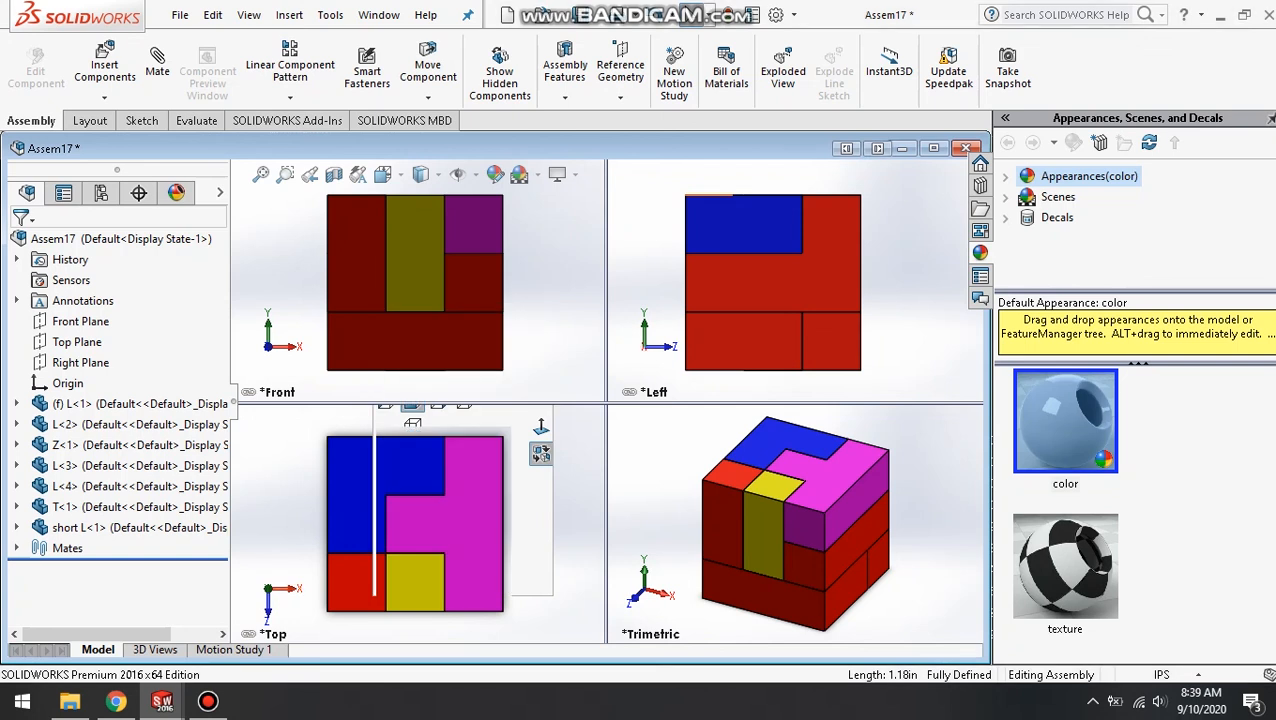